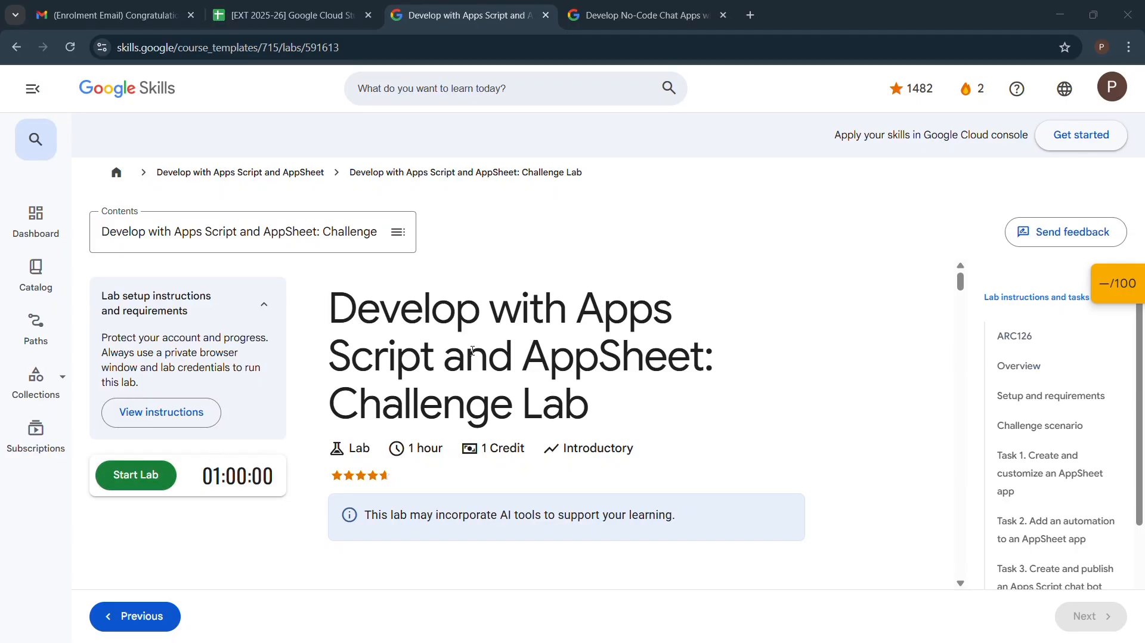
# Start the challenge lab and open the Google Cloud console in an incognito window
pyautogui.click(136, 479)
pyautogui.click(456, 382)
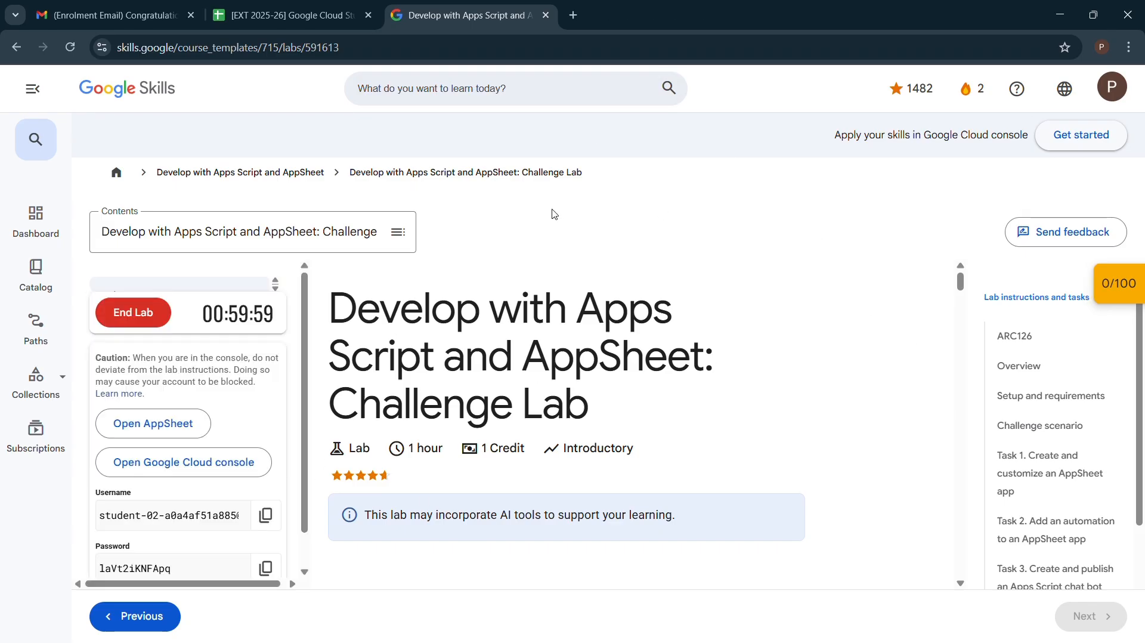
pyautogui.rightClick(225, 469)
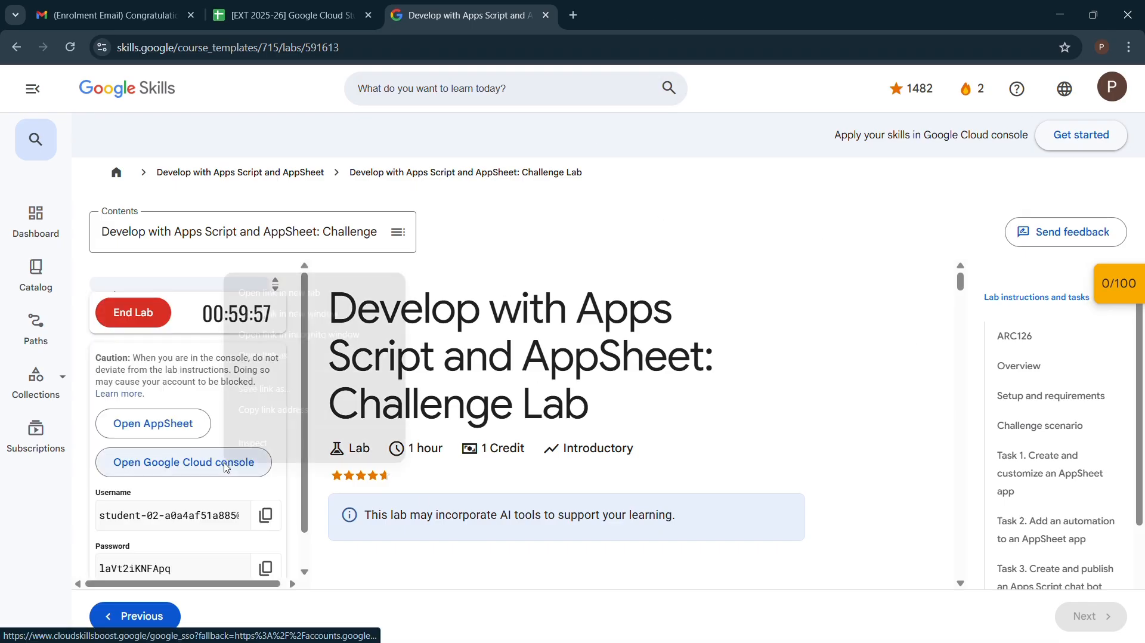
pyautogui.click(313, 332)
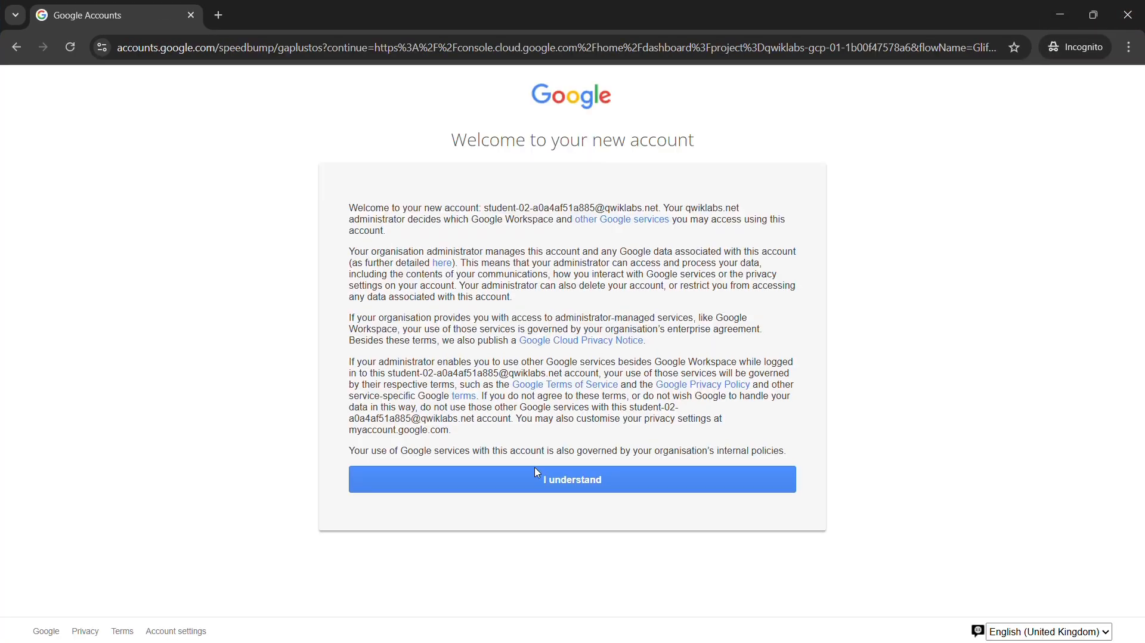
# Accept the new account notice and the Google Cloud Terms of Service, and close the console's navigation menu
pyautogui.click(541, 490)
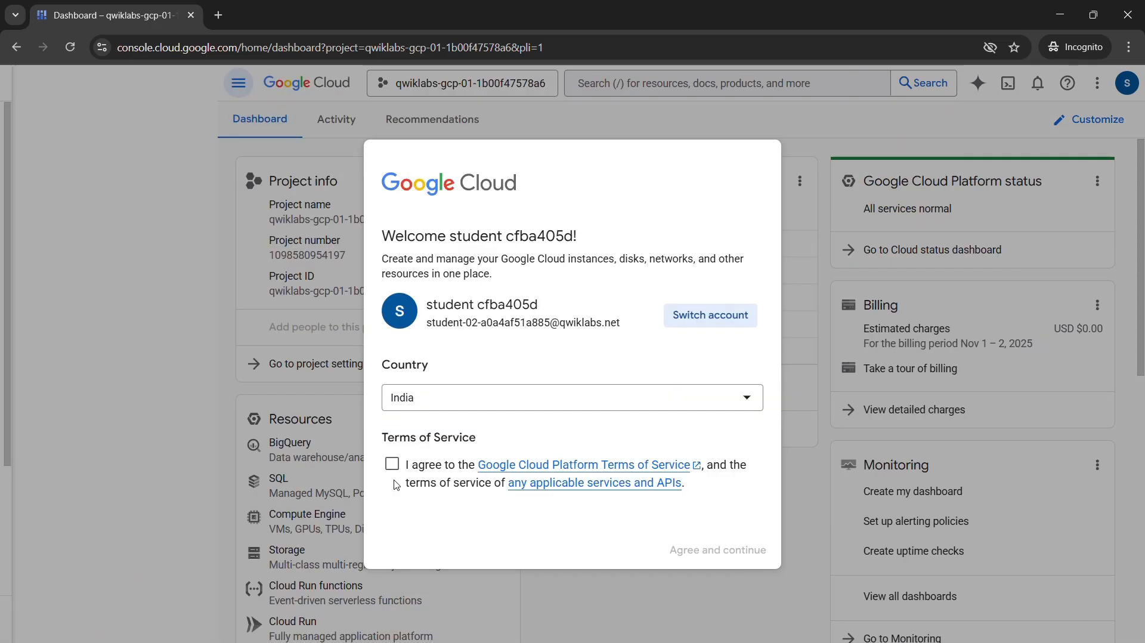
pyautogui.click(392, 469)
pyautogui.click(704, 552)
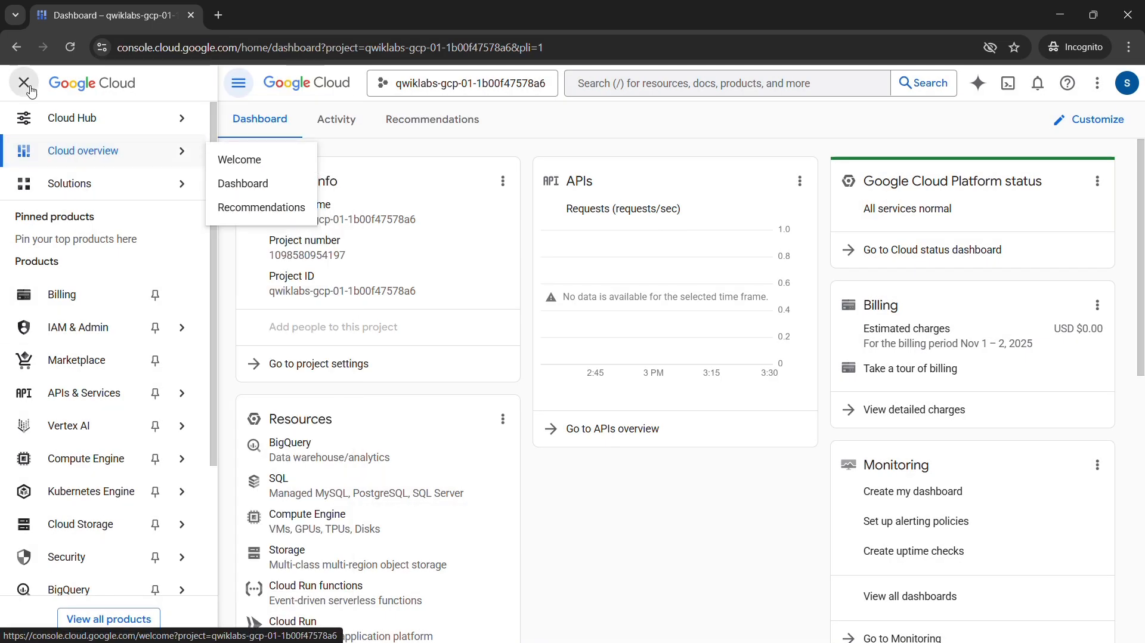
pyautogui.click(23, 81)
# Open AppSheet from the lab page in the incognito window, sign in with the student account and dismiss the onboarding survey
pyautogui.click(1059, 14)
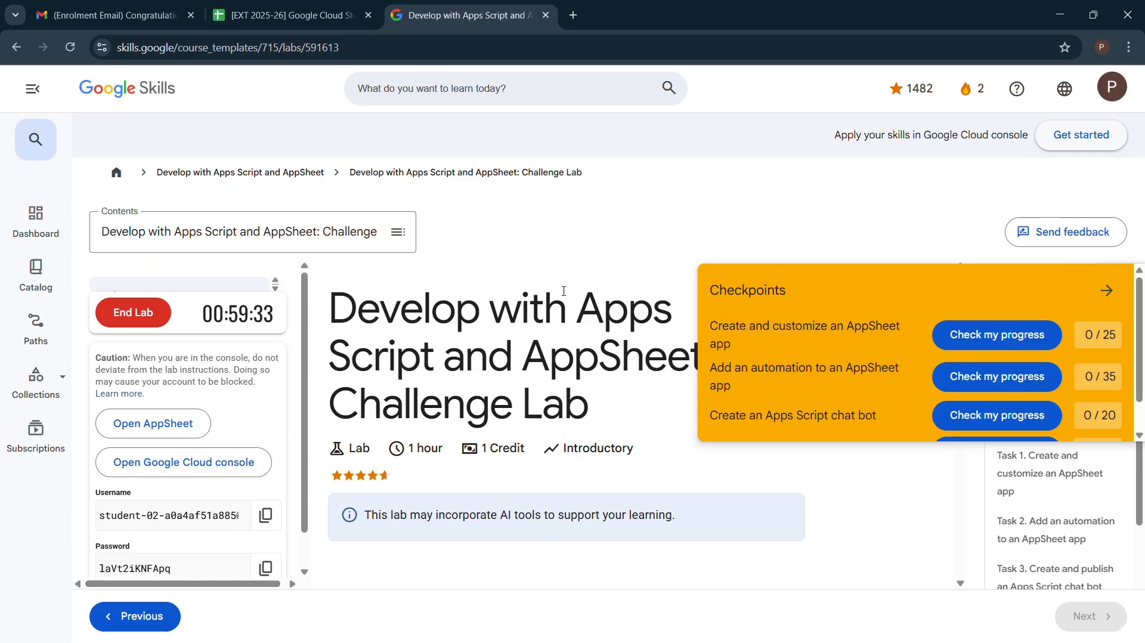
pyautogui.rightClick(179, 439)
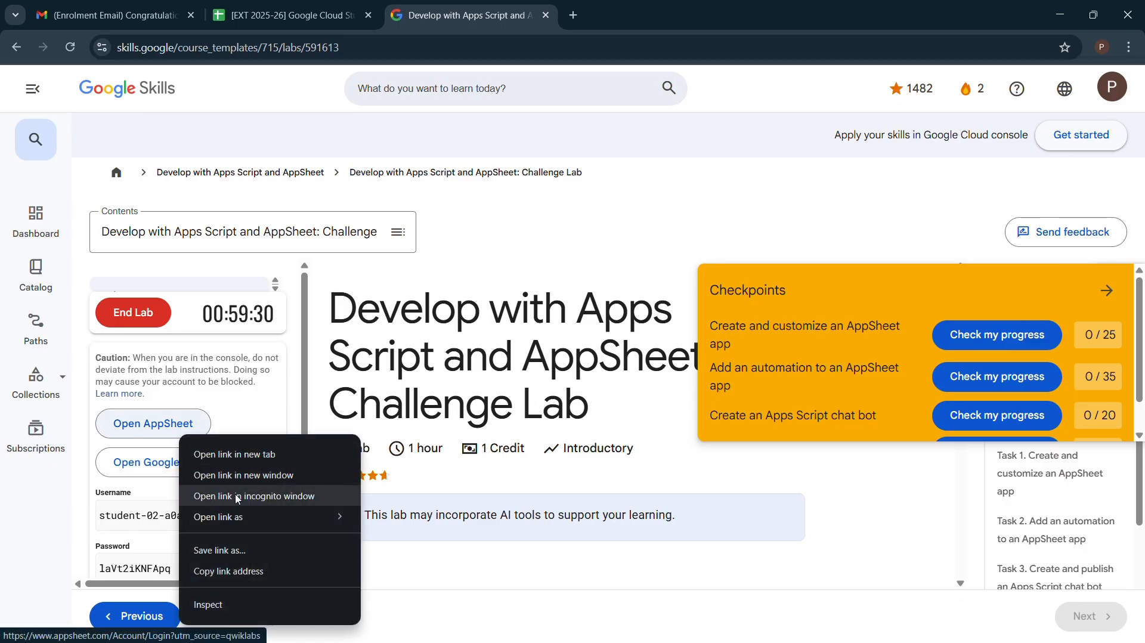
pyautogui.click(235, 496)
pyautogui.click(549, 207)
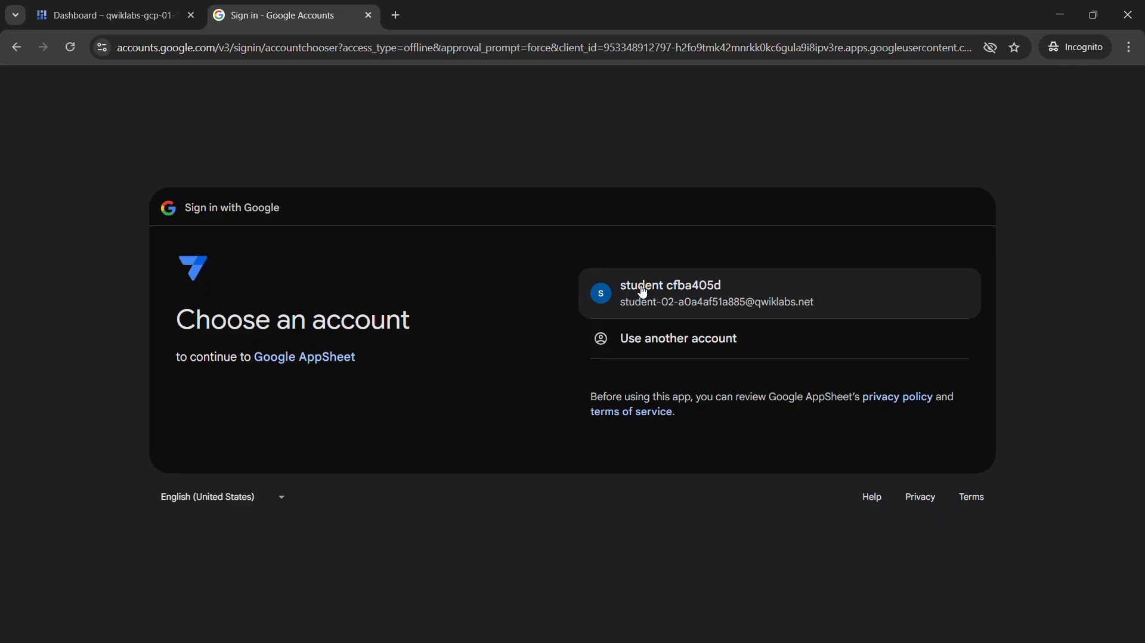
pyautogui.click(642, 288)
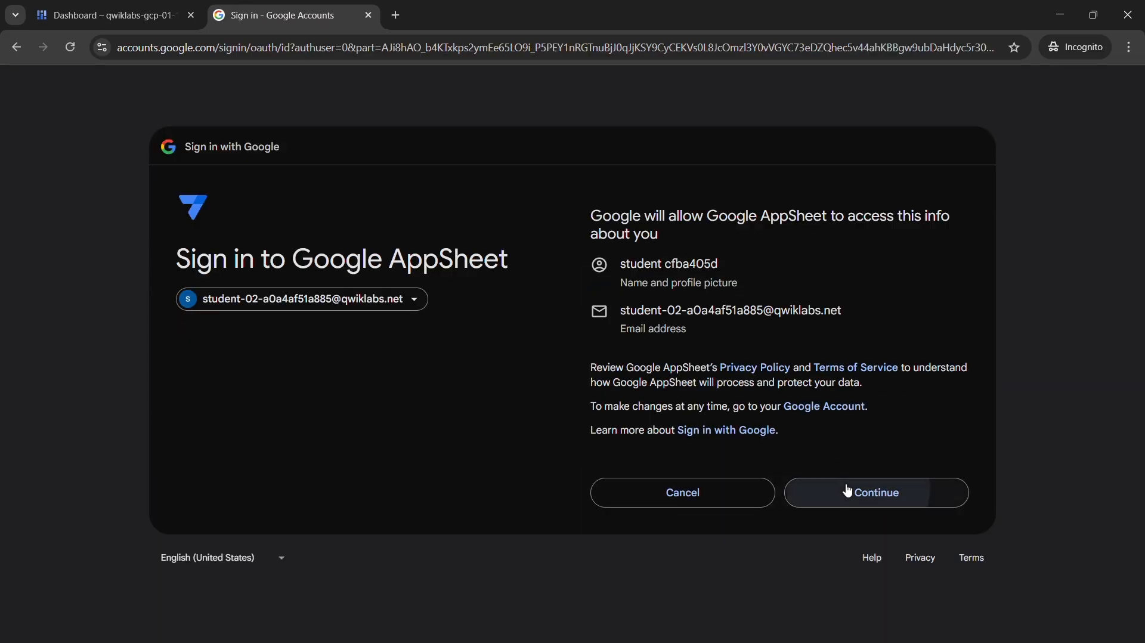
pyautogui.click(843, 490)
pyautogui.click(854, 485)
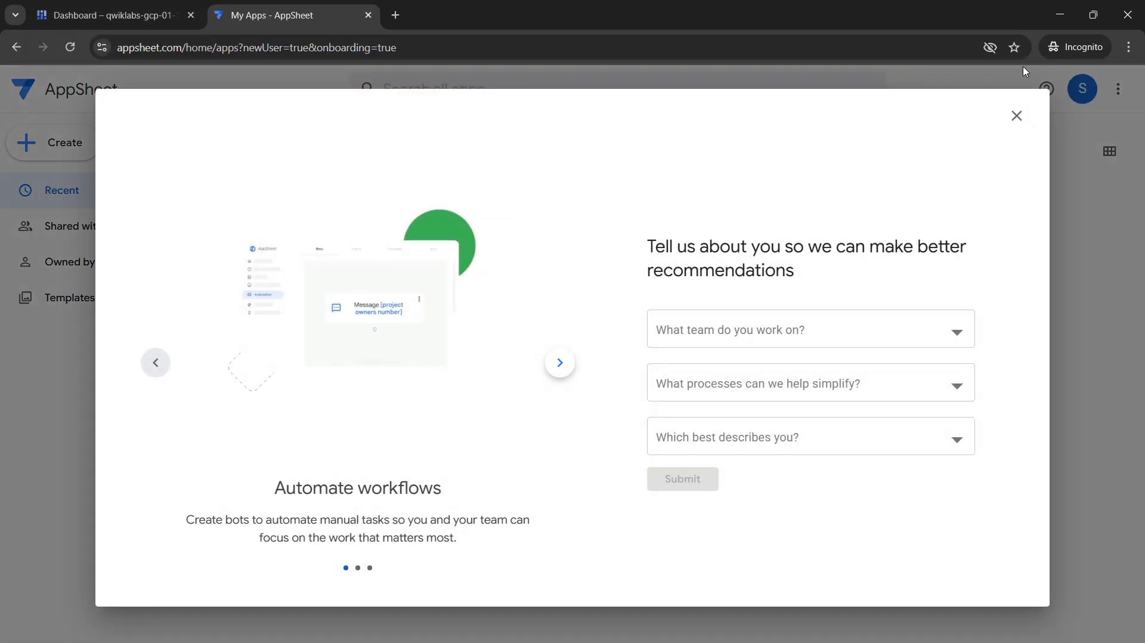
pyautogui.click(1016, 116)
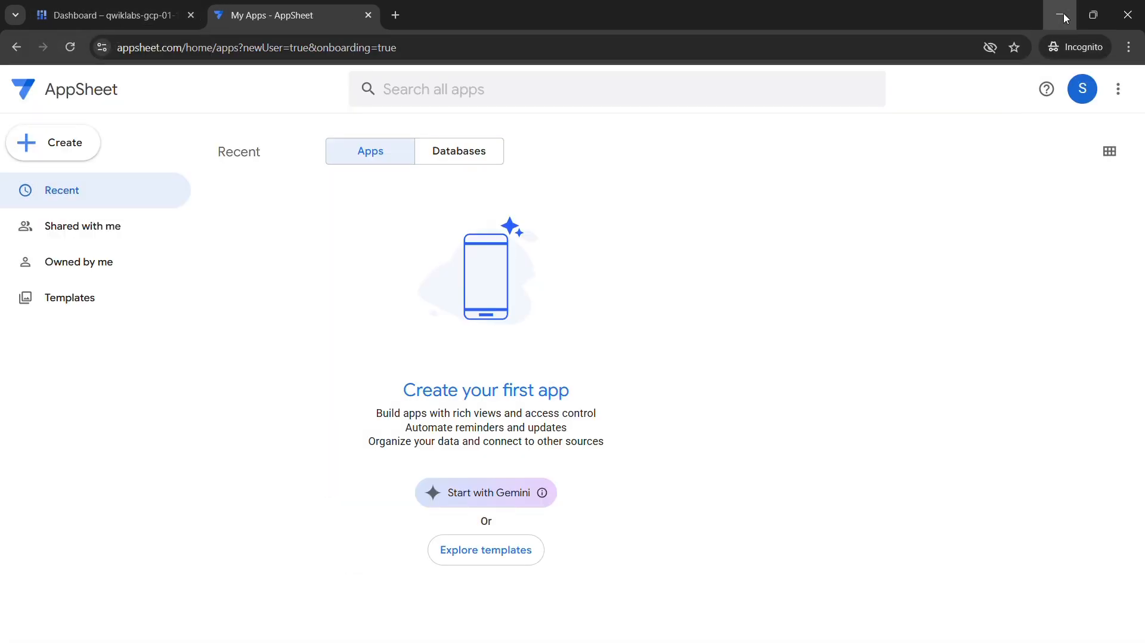
# Return to the lab instructions and open Task 1's ATM Maintenance app in the incognito window
pyautogui.click(1064, 17)
pyautogui.click(1094, 289)
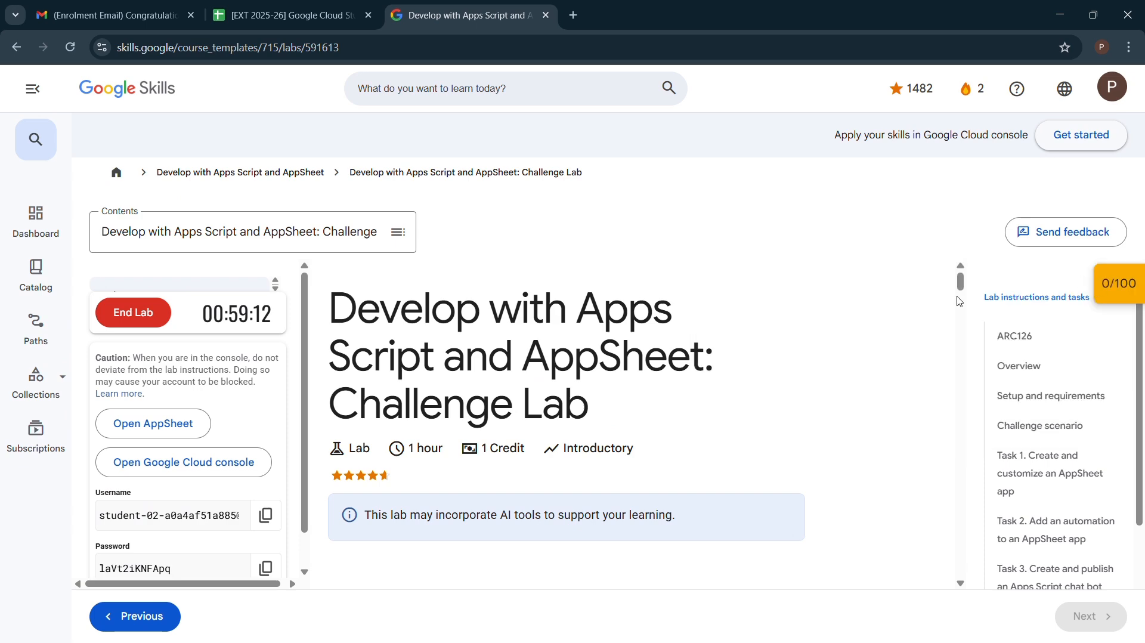
pyautogui.scroll(-10, 878, 501)
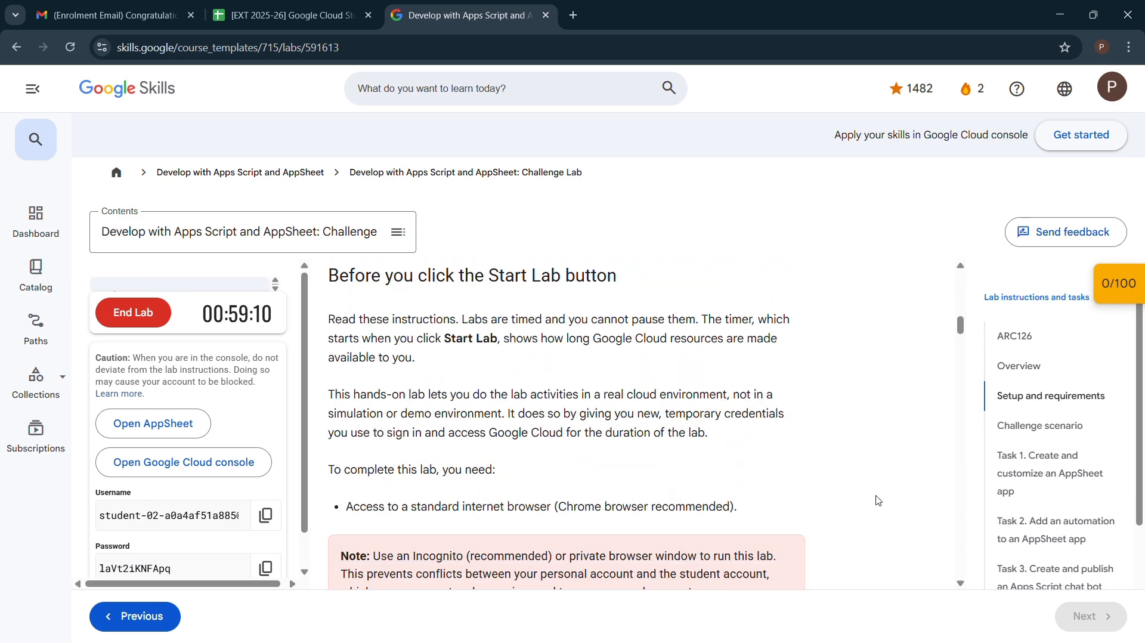
pyautogui.click(1007, 458)
pyautogui.scroll(-2, 474, 441)
pyautogui.scroll(-3, 474, 441)
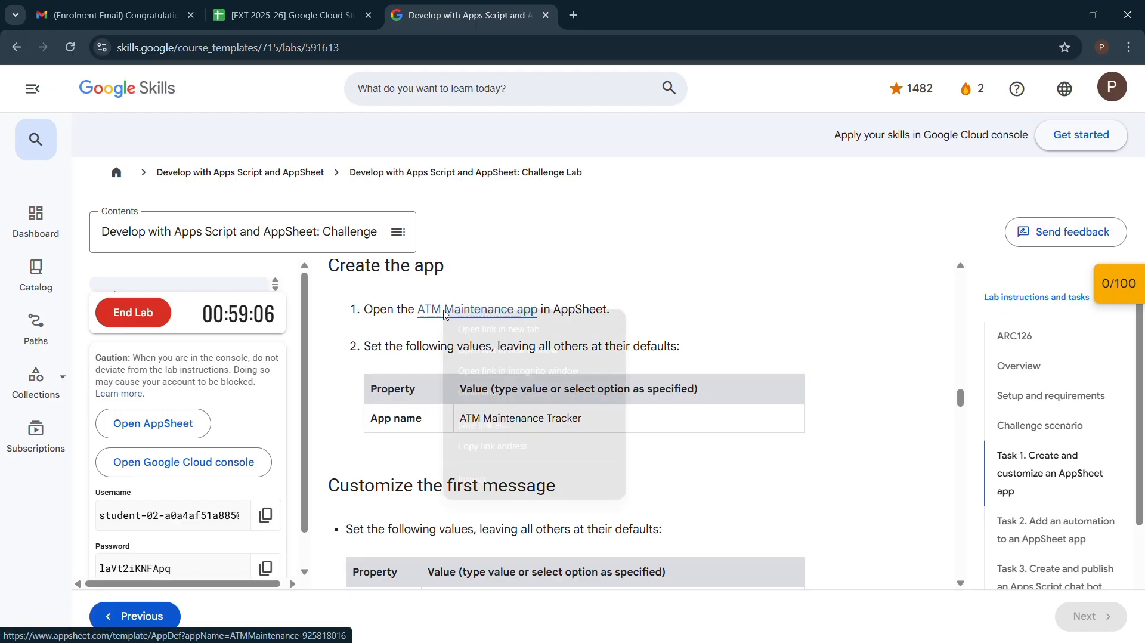
pyautogui.rightClick(443, 310)
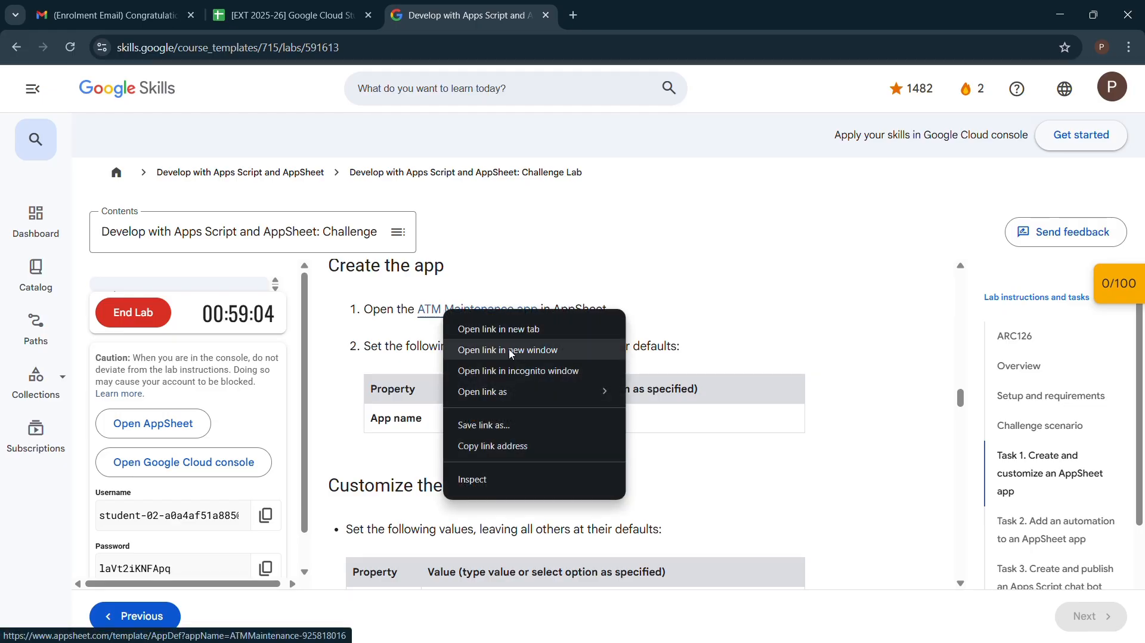
pyautogui.click(539, 370)
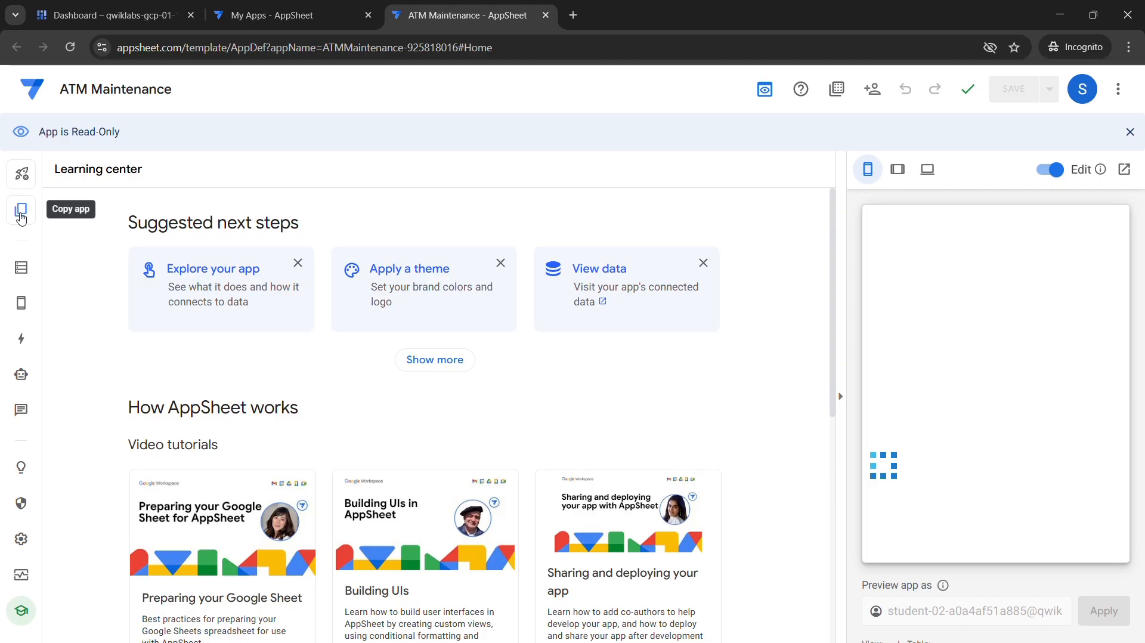
# Copy the ATM Maintenance app under the app name ATM Maintenance Tracker, as given in the lab instructions
pyautogui.click(21, 212)
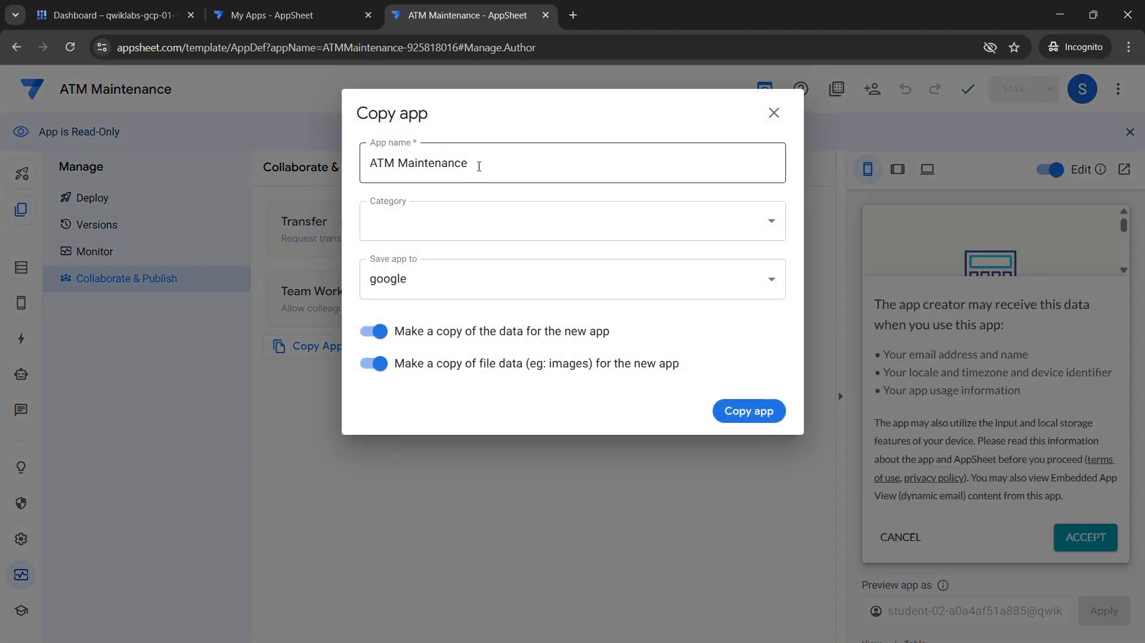
pyautogui.click(1066, 16)
pyautogui.scroll(-1, 585, 347)
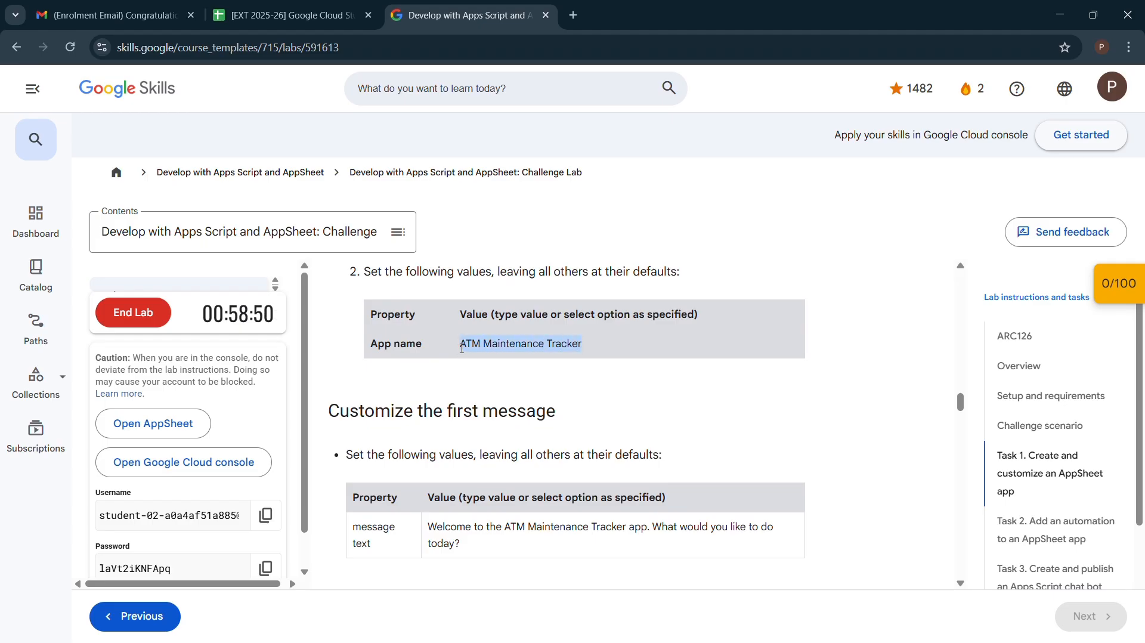
pyautogui.press('super+Tab')
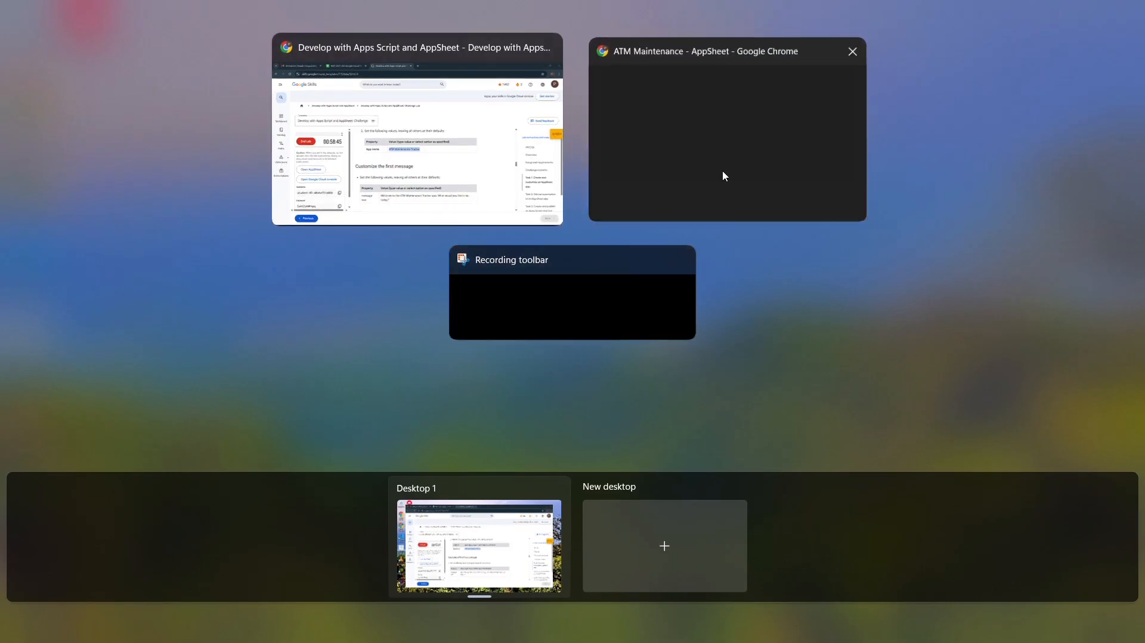
pyautogui.click(721, 173)
pyautogui.moveTo(562, 176); pyautogui.dragTo(451, 163)
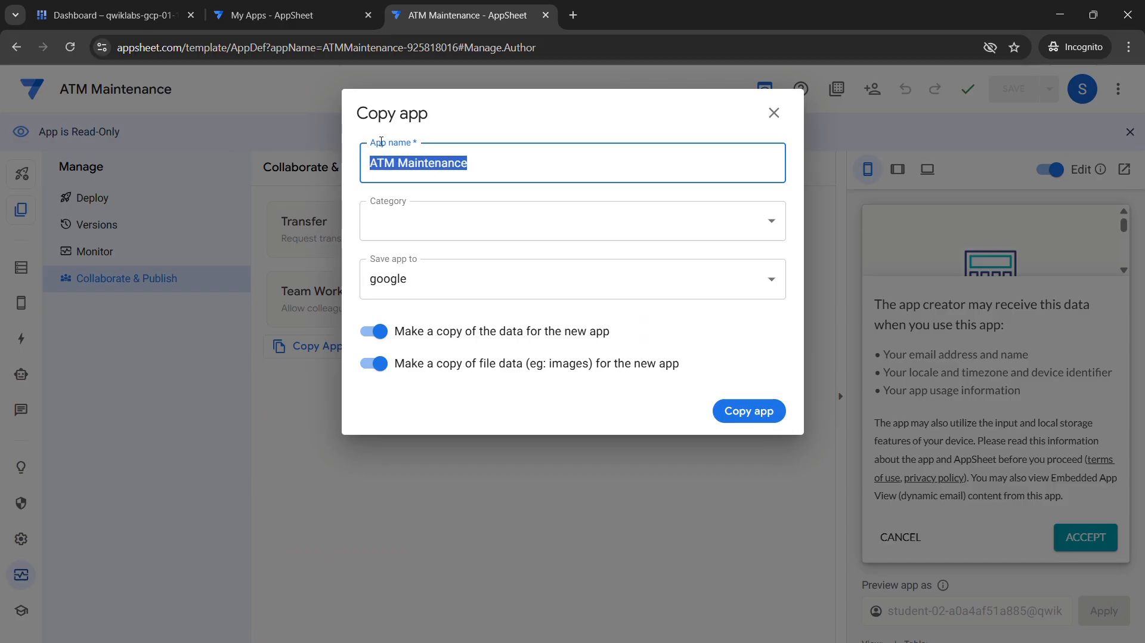
pyautogui.write('ATM Maintenance Tracker')
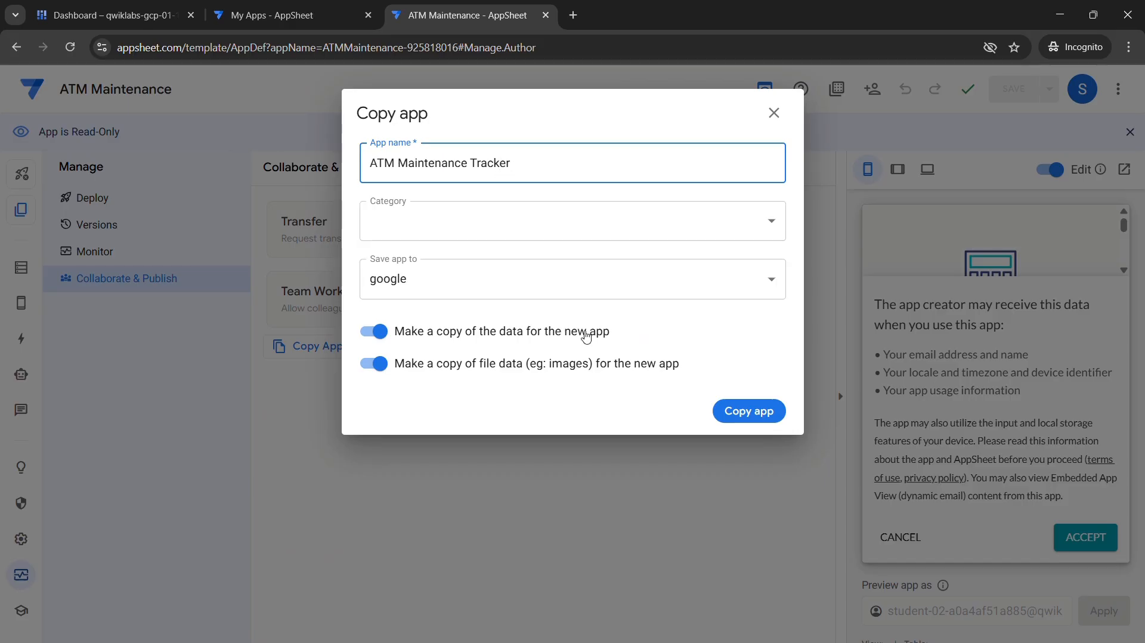
pyautogui.click(773, 413)
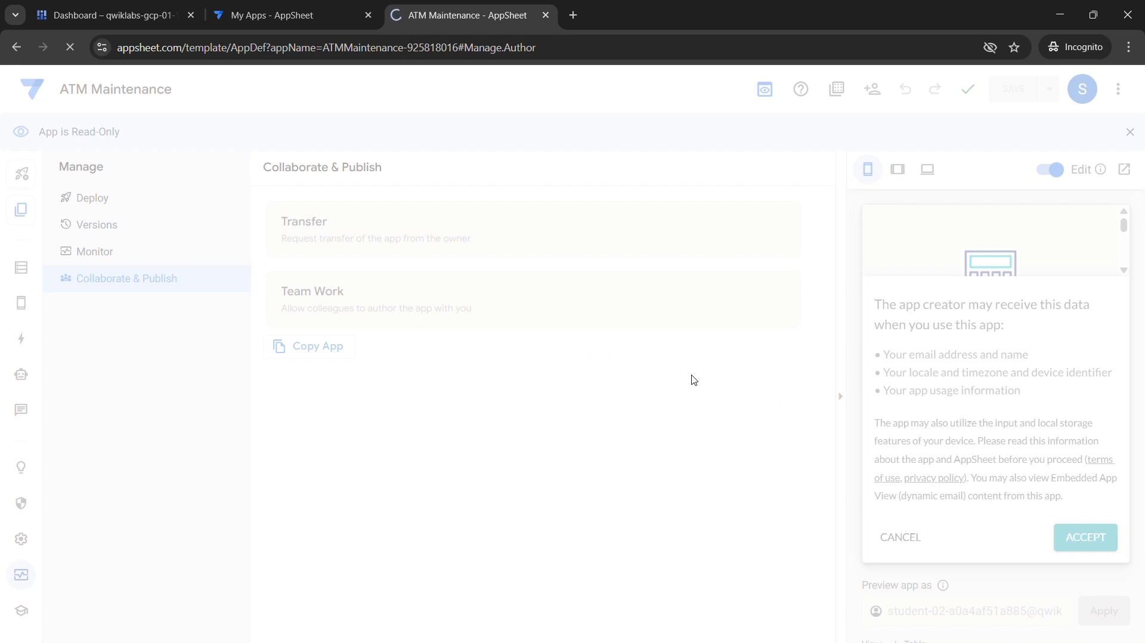
# Open a blank incognito tab, and collapse the app preview in the ATM Maintenance Tracker editor
pyautogui.moveTo(740, 25); pyautogui.dragTo(779, 72)
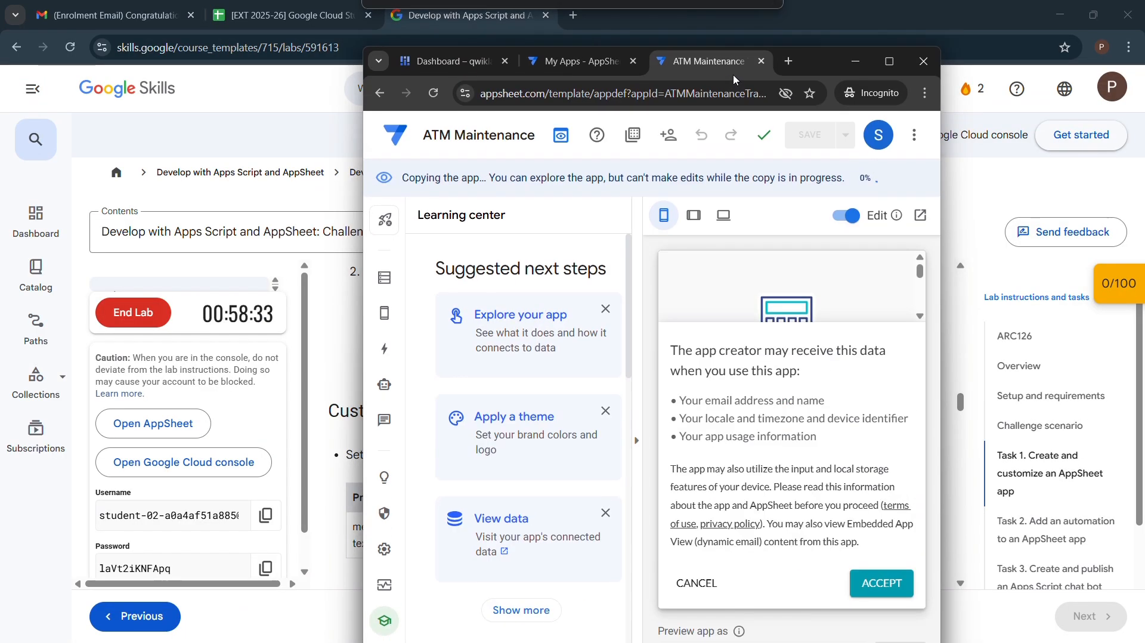
pyautogui.click(789, 62)
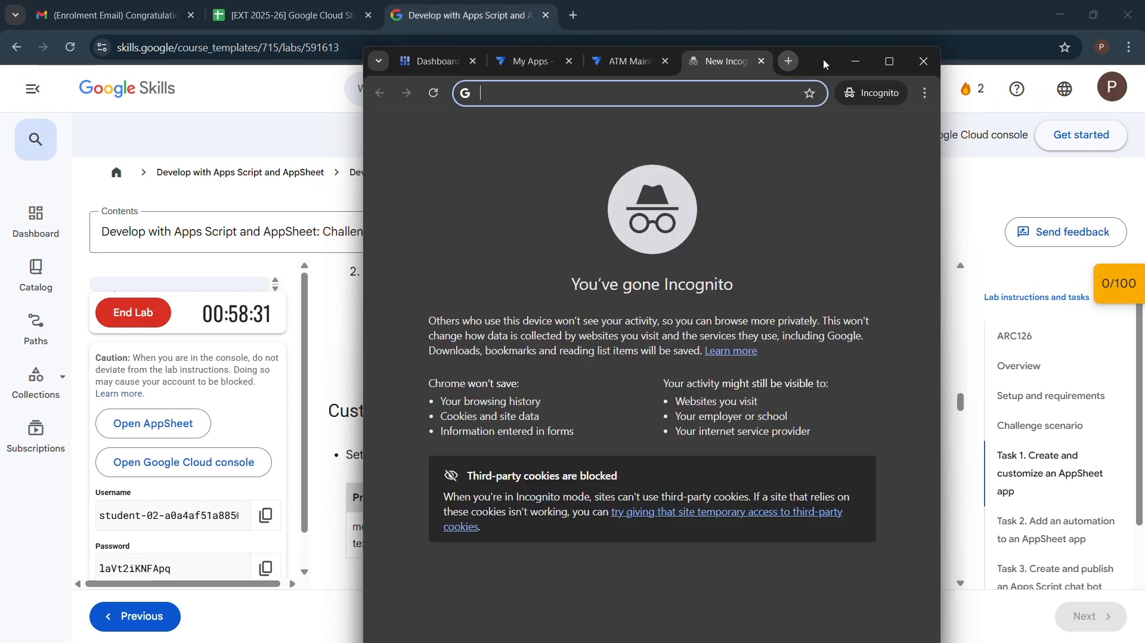
pyautogui.click(889, 60)
pyautogui.click(462, 16)
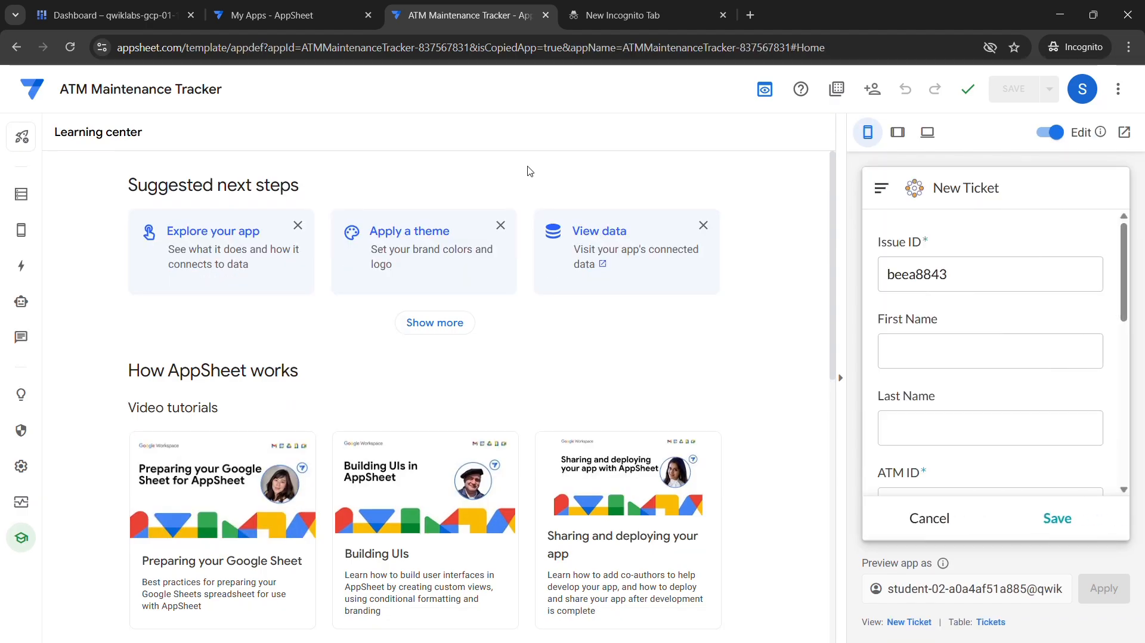
pyautogui.click(949, 517)
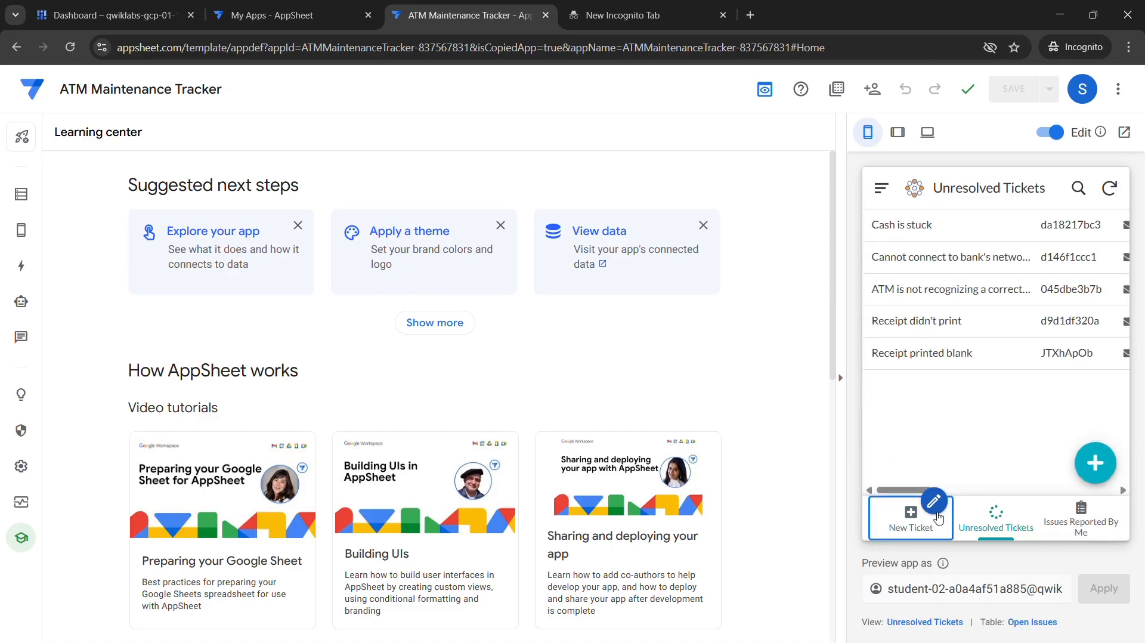
pyautogui.click(840, 377)
# Open the Tickets spreadsheet from Google Drive's storage page and dismiss its security and Gemini notices
pyautogui.click(694, 18)
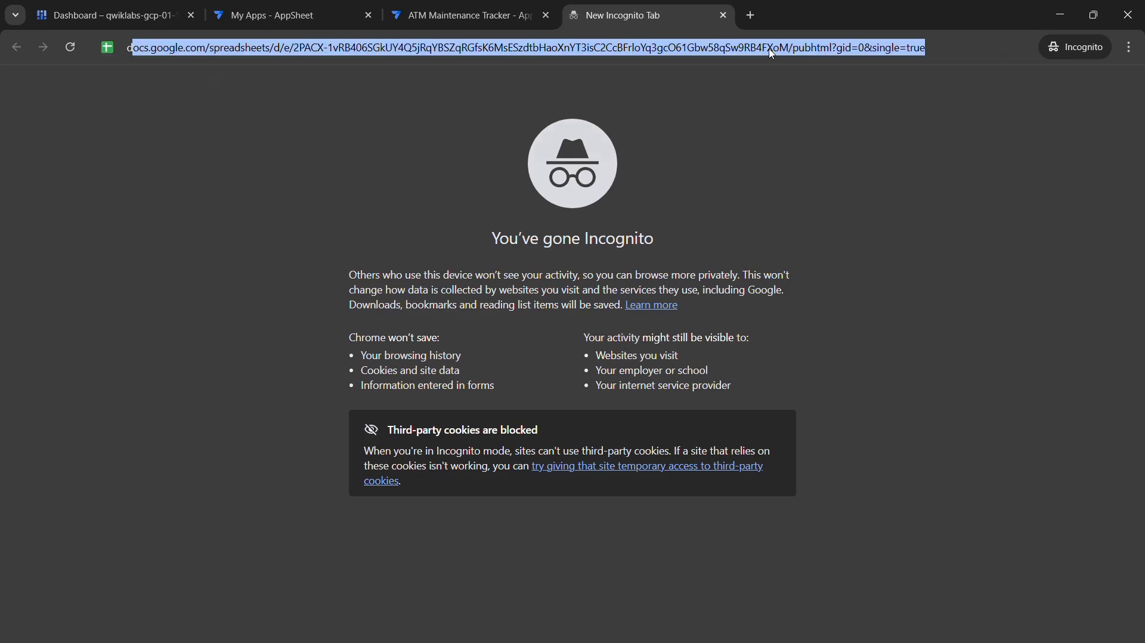
pyautogui.write('drive')
pyautogui.press('Return')
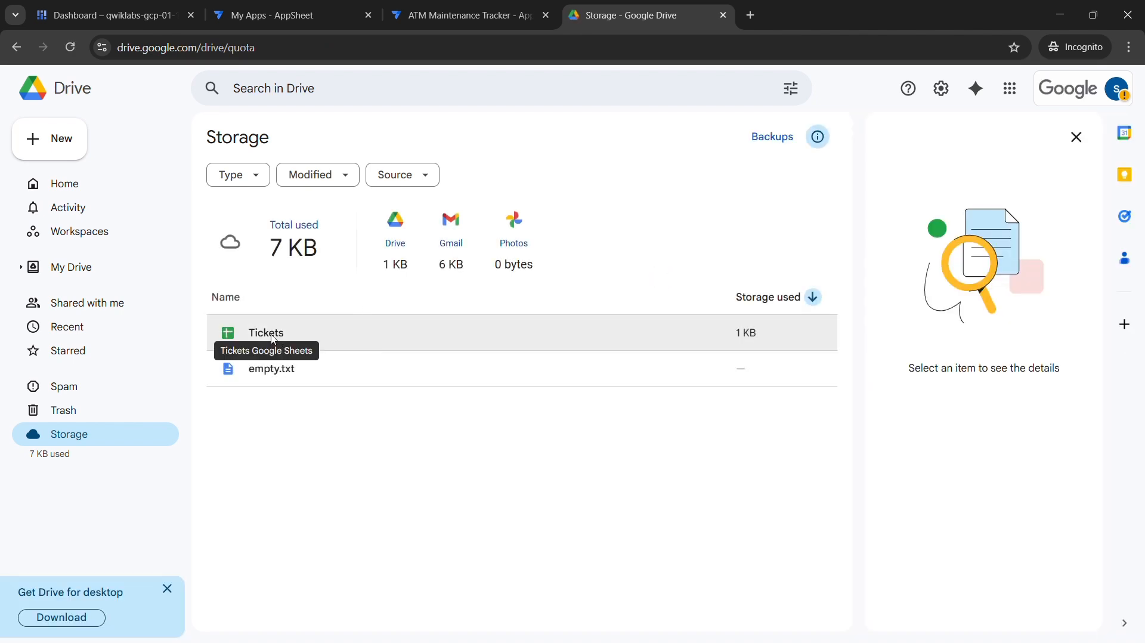
pyautogui.doubleClick(266, 333)
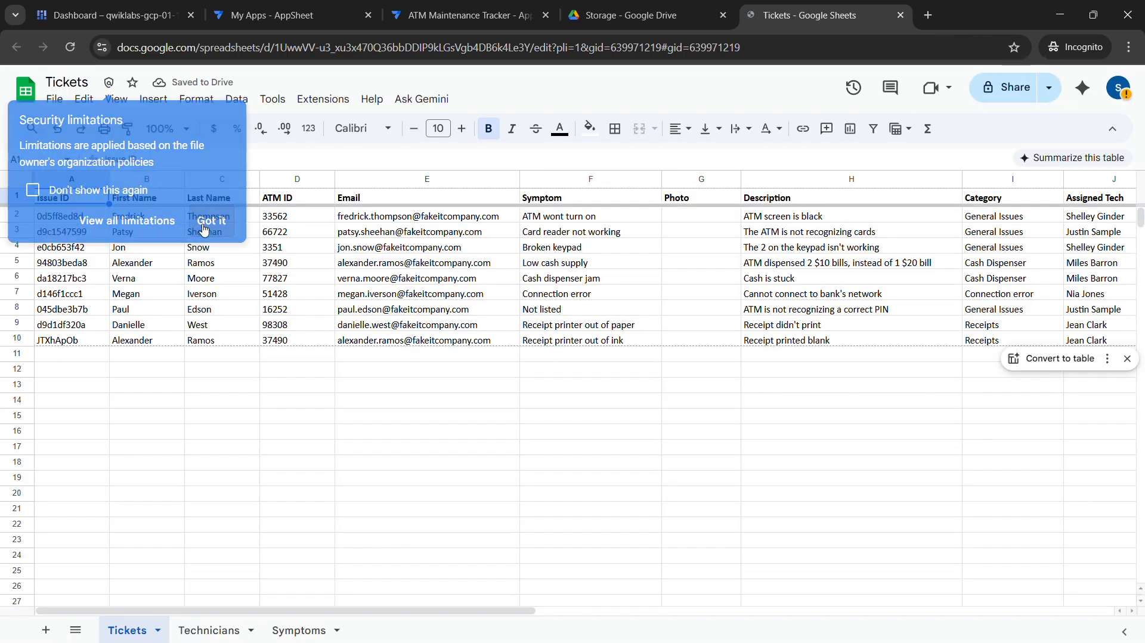
pyautogui.click(203, 229)
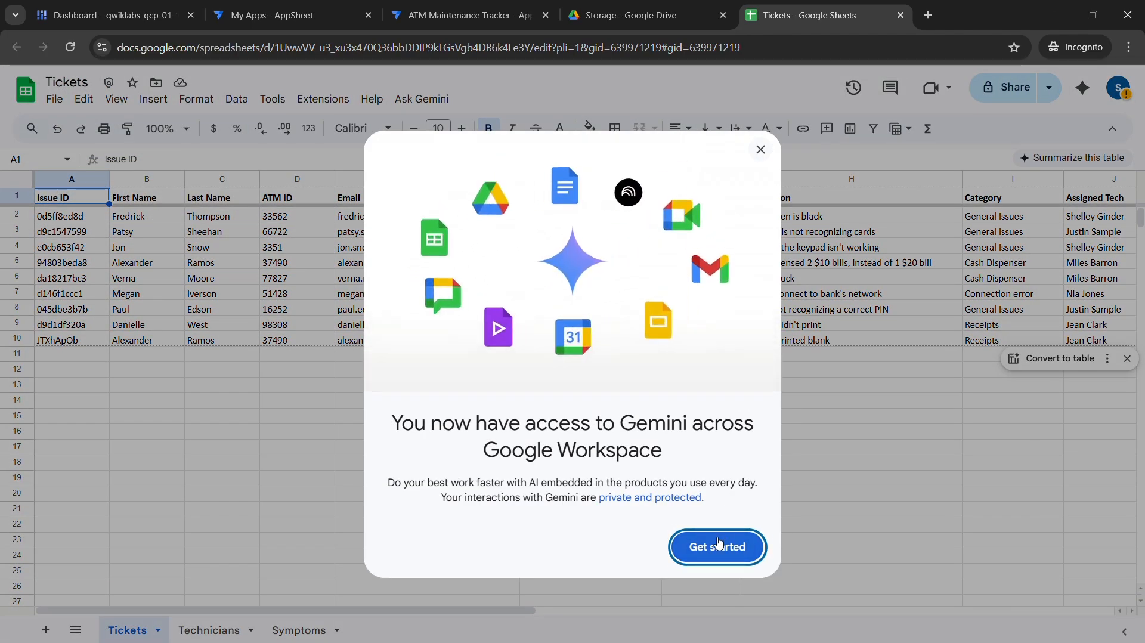
pyautogui.click(760, 150)
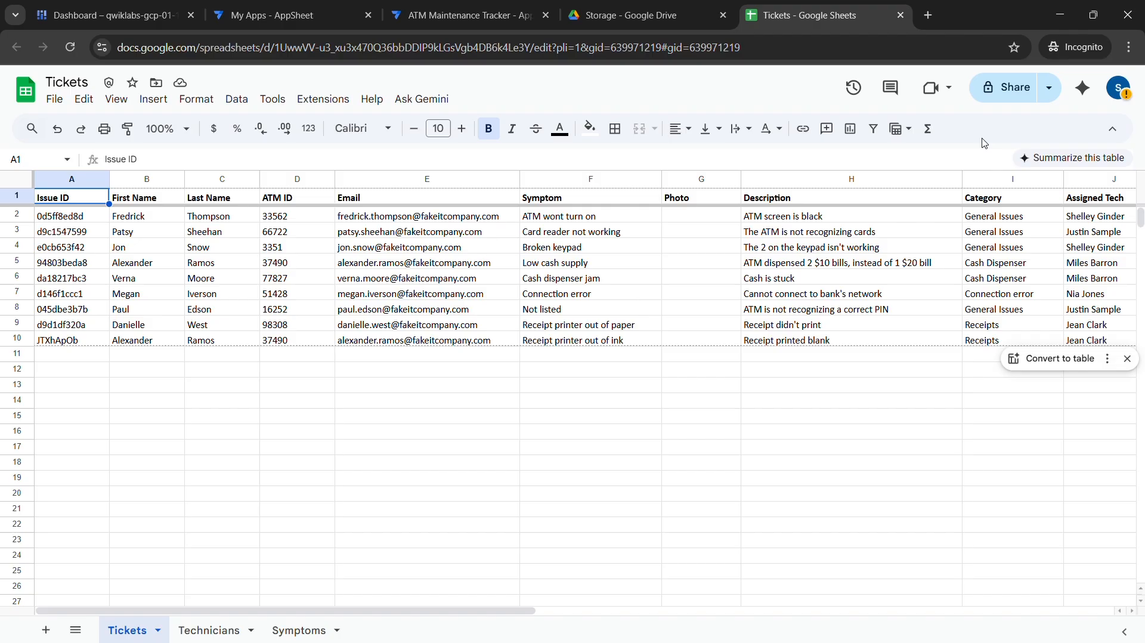
# Set the Tickets spreadsheet's general access to the Qwiklabs group
pyautogui.click(1020, 94)
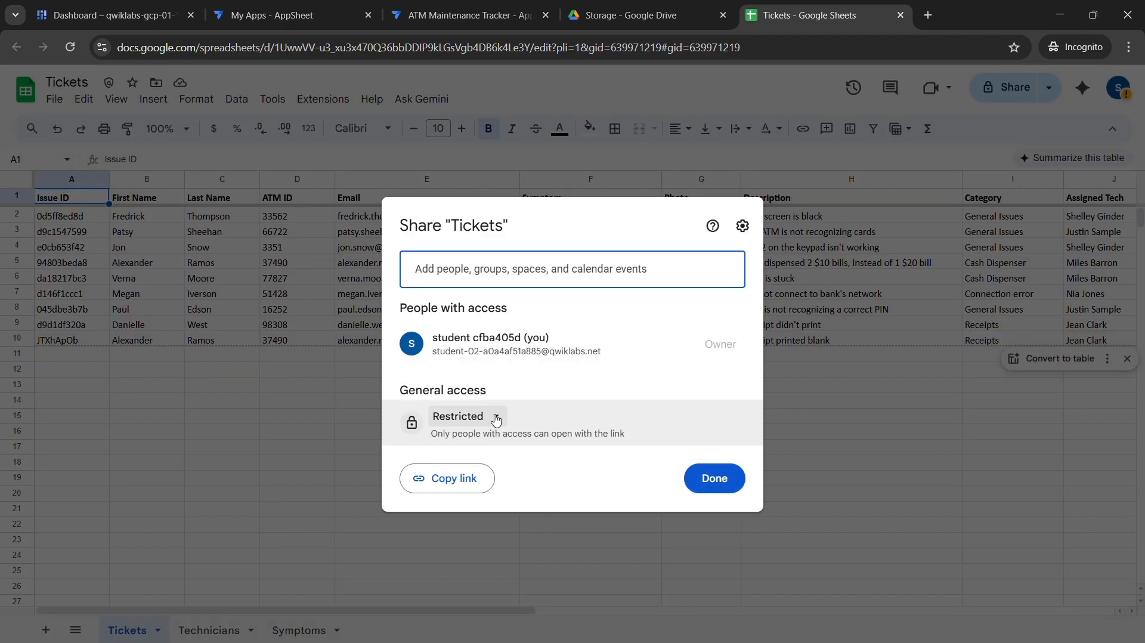
pyautogui.click(495, 420)
pyautogui.click(492, 498)
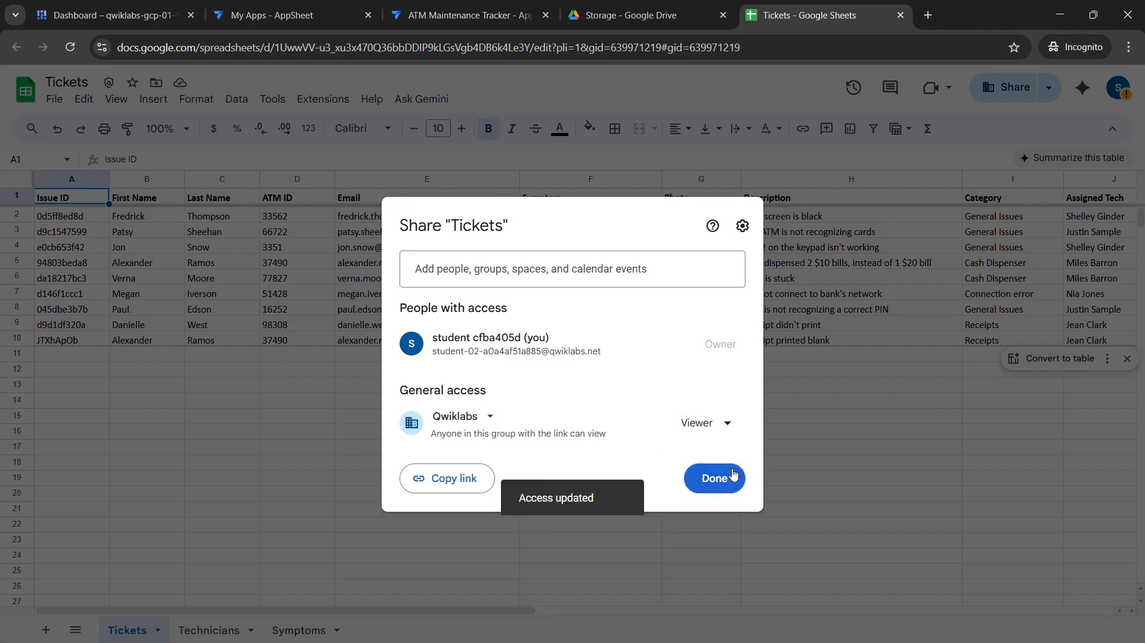
pyautogui.click(729, 478)
# Dismiss the Gemini notice in Google Drive and return to the ATM Maintenance Tracker editor
pyautogui.click(686, 12)
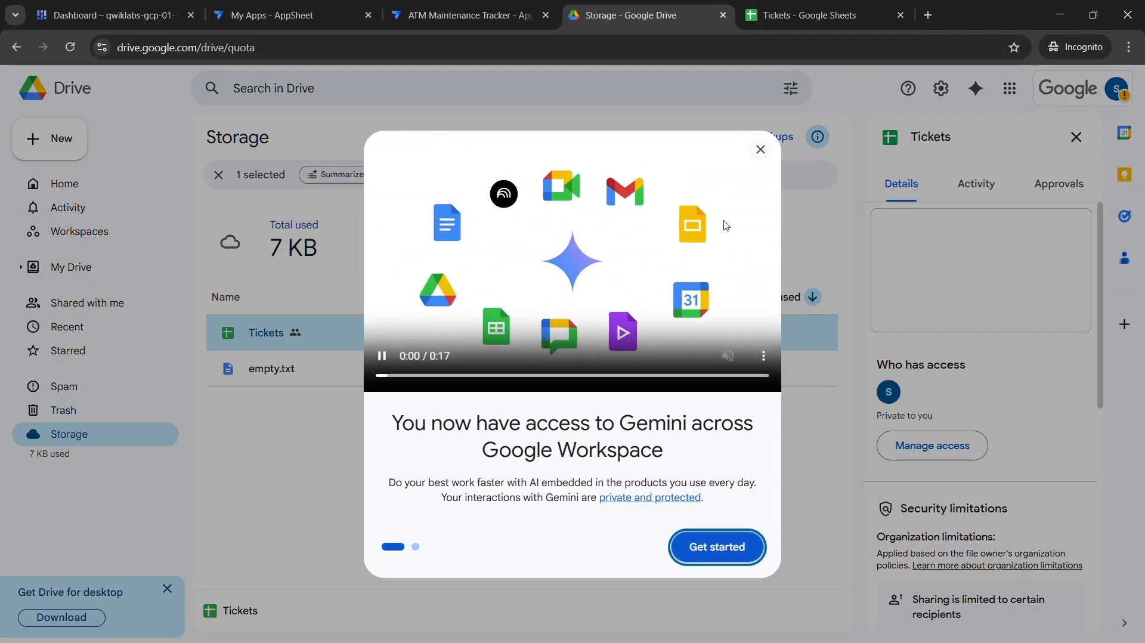
pyautogui.click(757, 148)
pyautogui.click(444, 17)
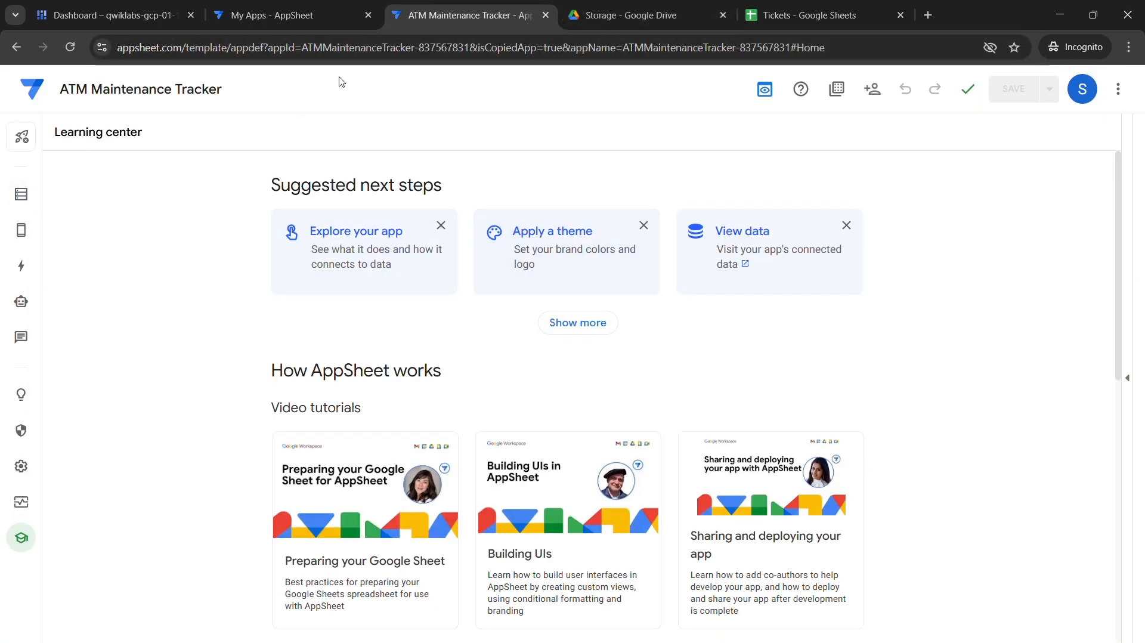
# Switch to the Google Skills challenge lab page and check progress for the Create and customize an AppSheet app objective
pyautogui.click(1059, 15)
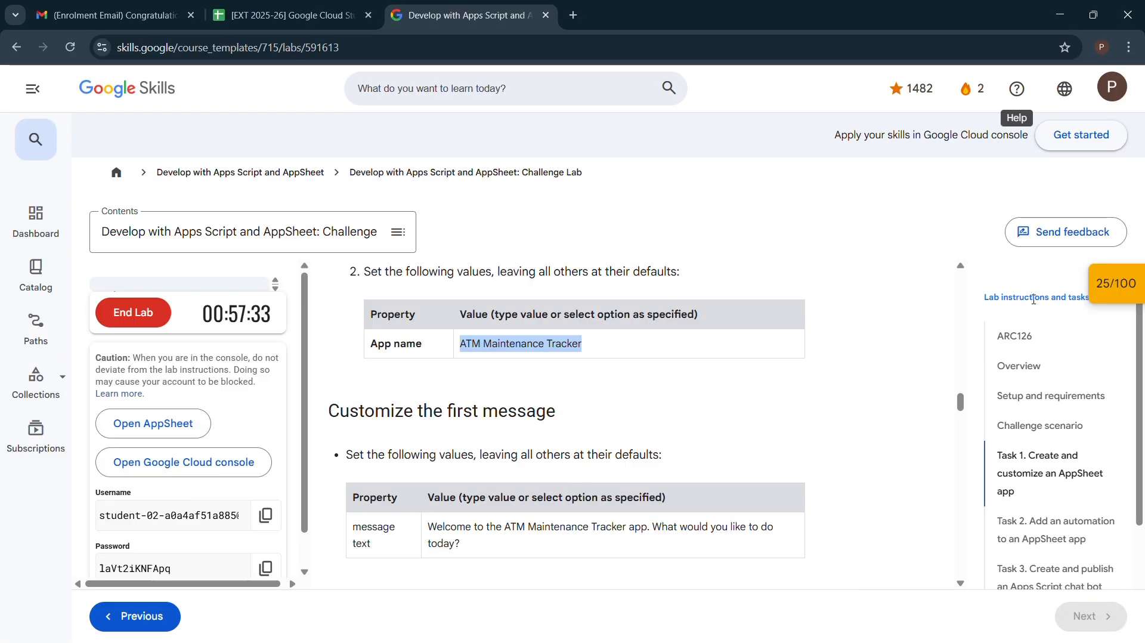
pyautogui.scroll(3, 577, 437)
pyautogui.scroll(-9, 558, 412)
pyautogui.scroll(-2, 703, 344)
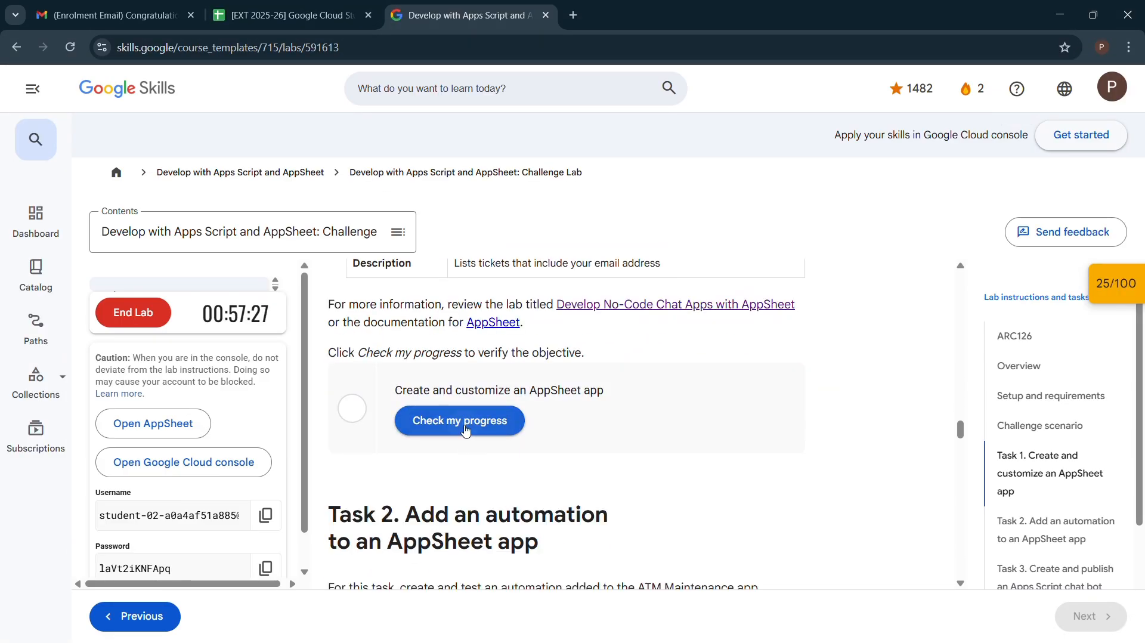
pyautogui.click(465, 430)
# Review the Task 1 instructions on customizing the first message and creating the slash command
pyautogui.scroll(1, 647, 429)
pyautogui.scroll(3, 645, 429)
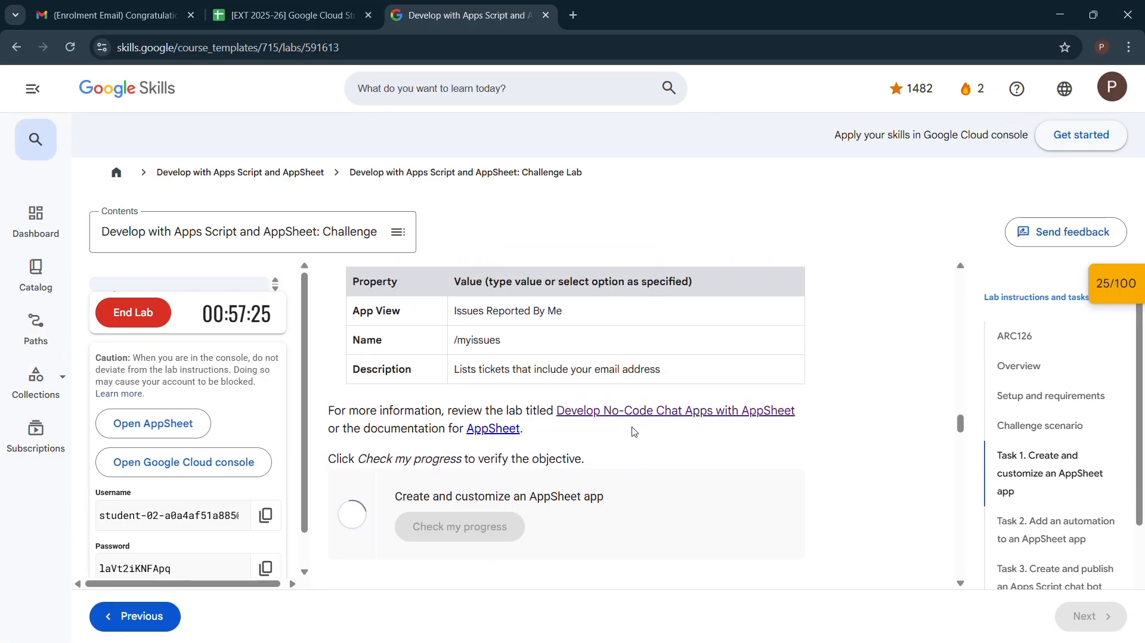
pyautogui.scroll(-5, 634, 439)
pyautogui.scroll(1, 595, 422)
pyautogui.scroll(3, 620, 428)
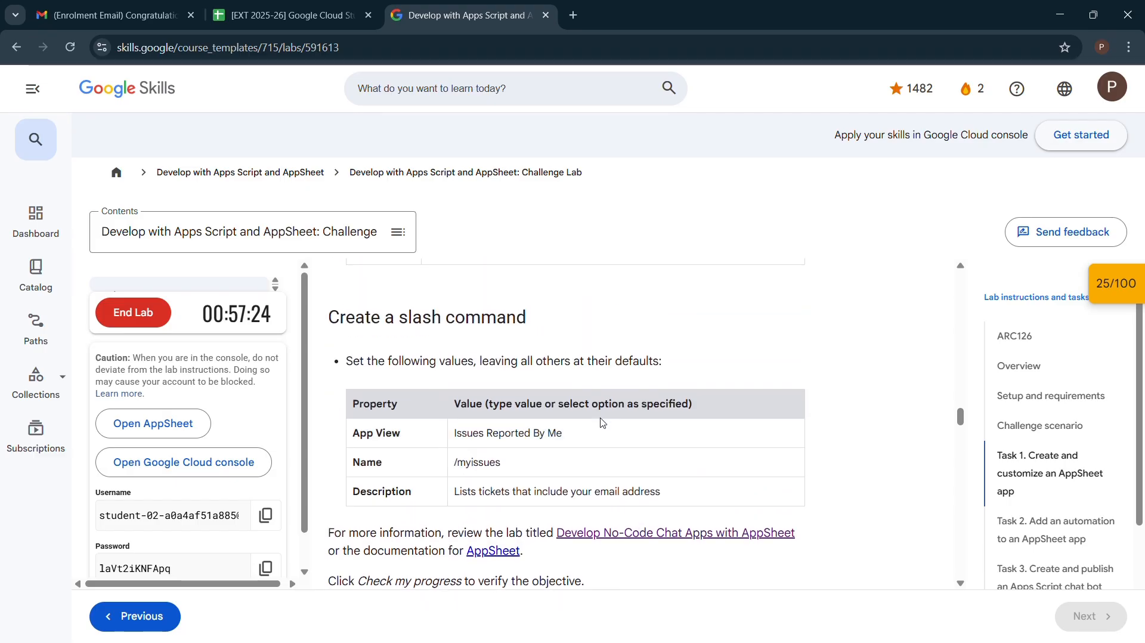
pyautogui.scroll(-6, 566, 412)
pyautogui.scroll(5, 490, 381)
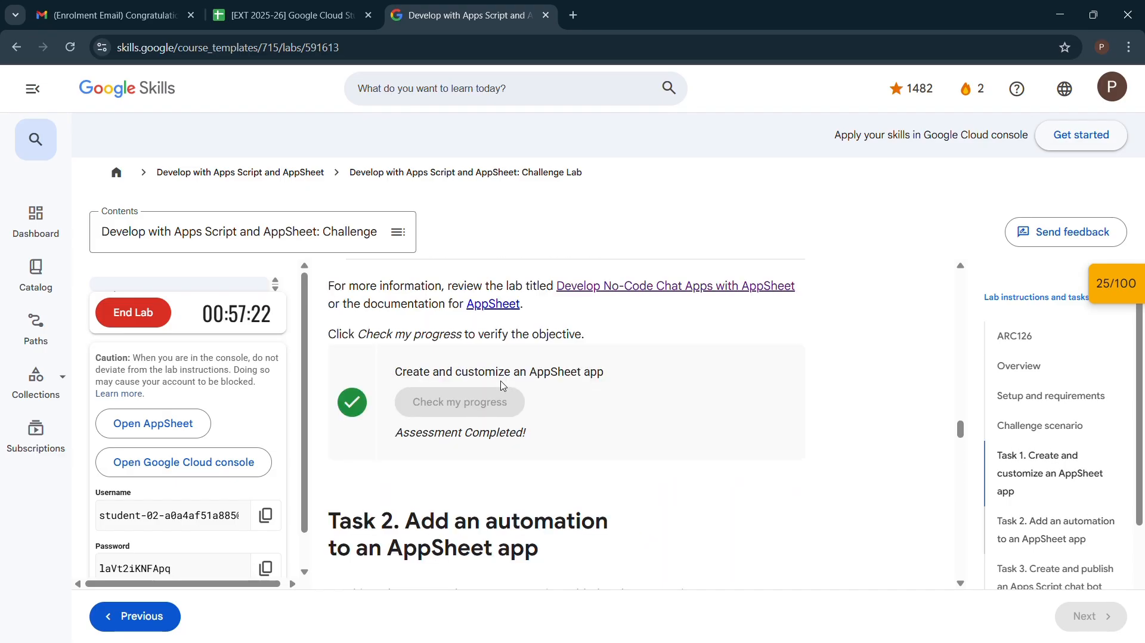
pyautogui.scroll(-5, 562, 426)
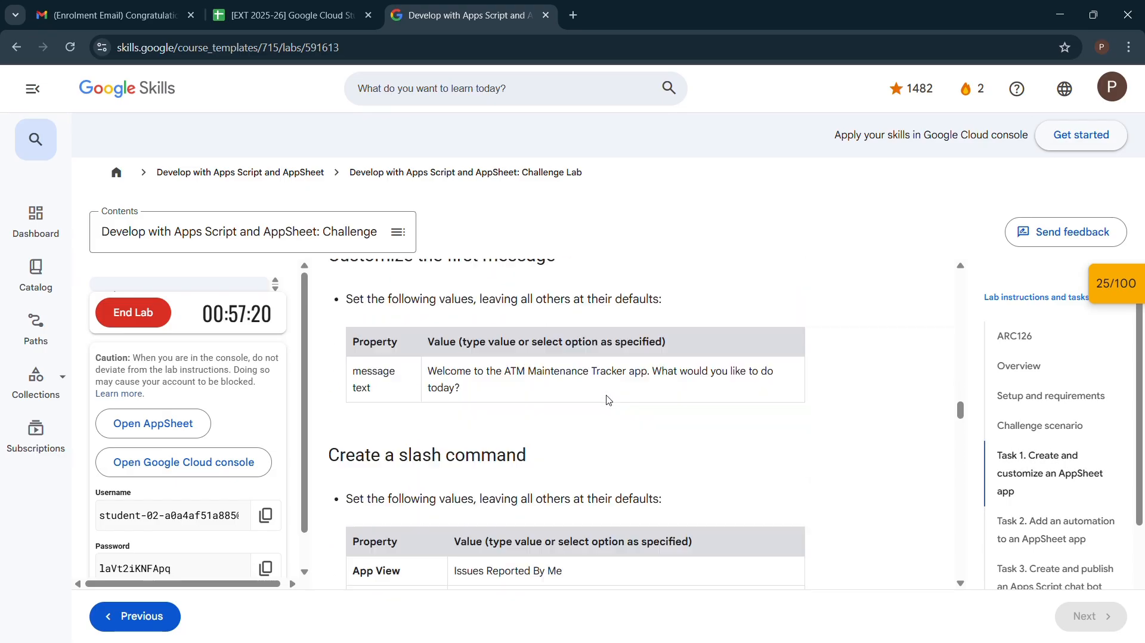
# Return to the Tickets spreadsheet in the incognito window, inspect its sharing settings, and close them
pyautogui.press('super+Tab')
pyautogui.click(618, 358)
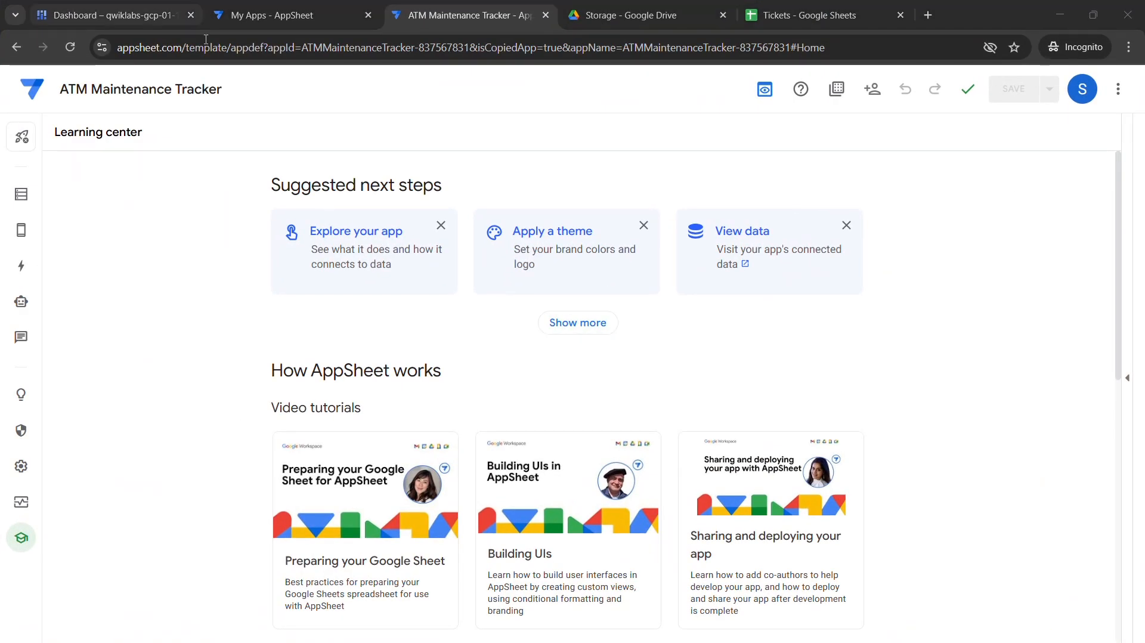
pyautogui.click(842, 26)
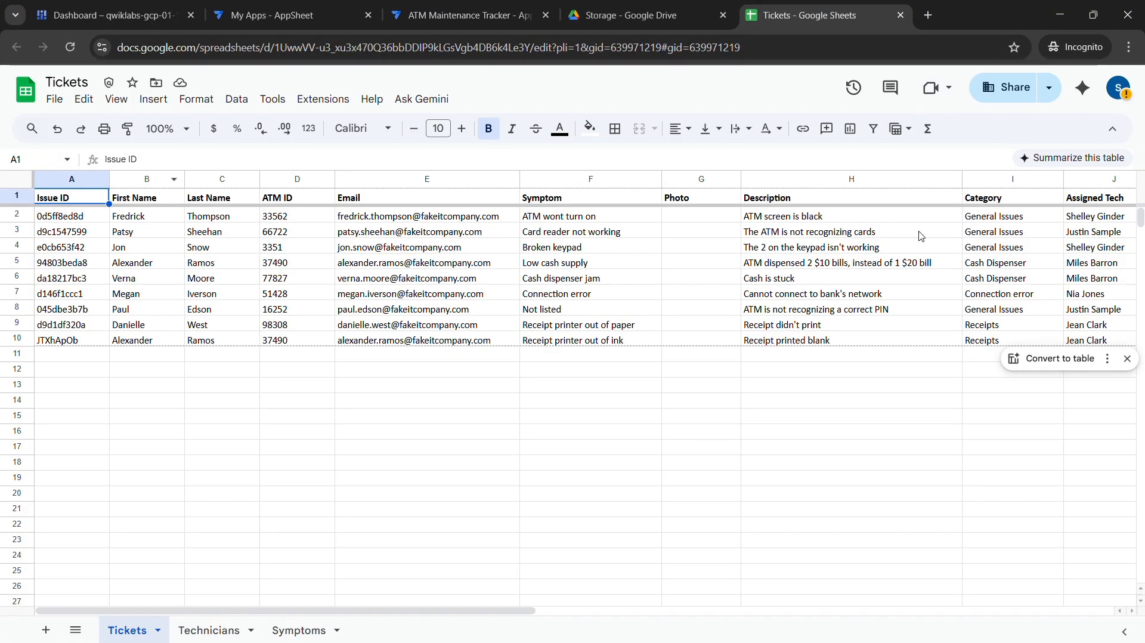
pyautogui.click(1005, 87)
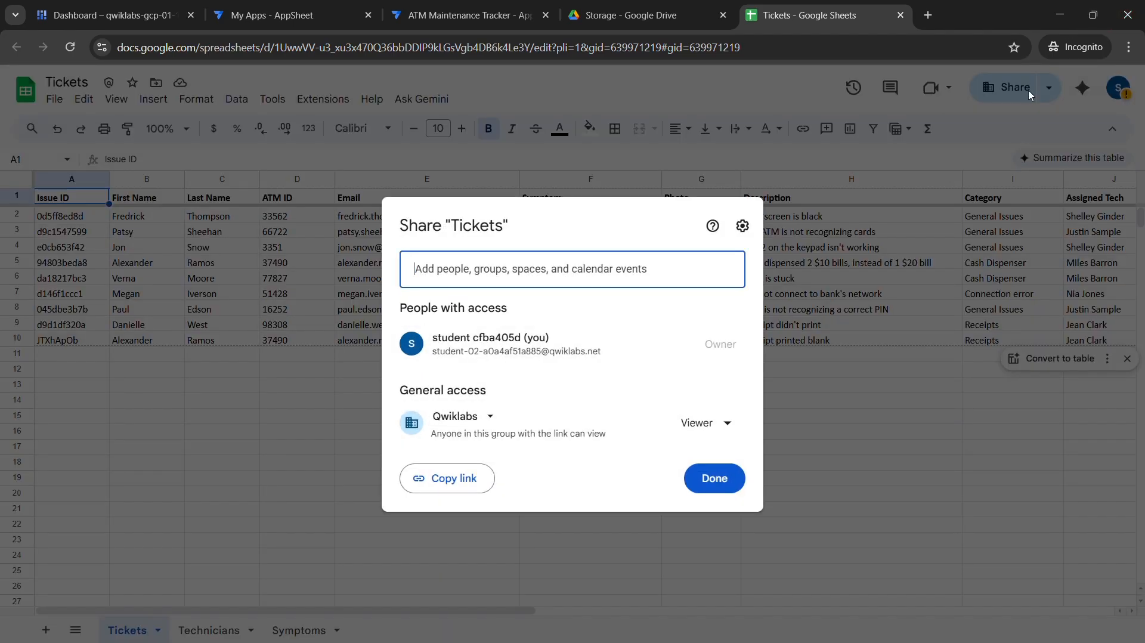
pyautogui.click(991, 40)
pyautogui.click(720, 477)
pyautogui.click(841, 521)
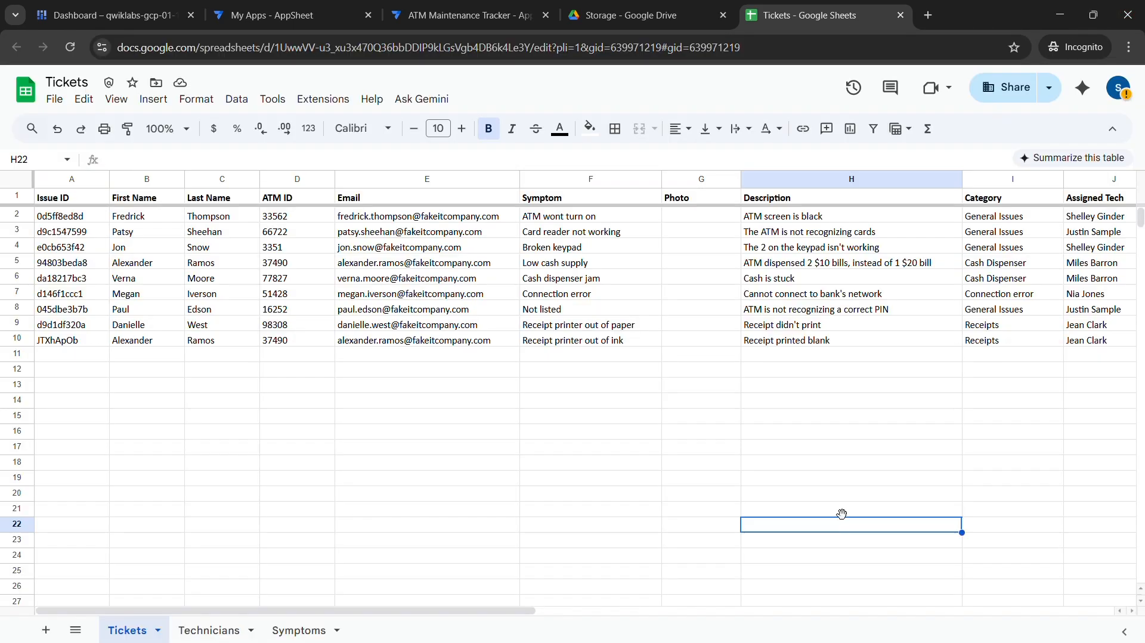
# Open the Tickets table in the ATM Maintenance Tracker's data and regenerate its column structure
pyautogui.click(467, 7)
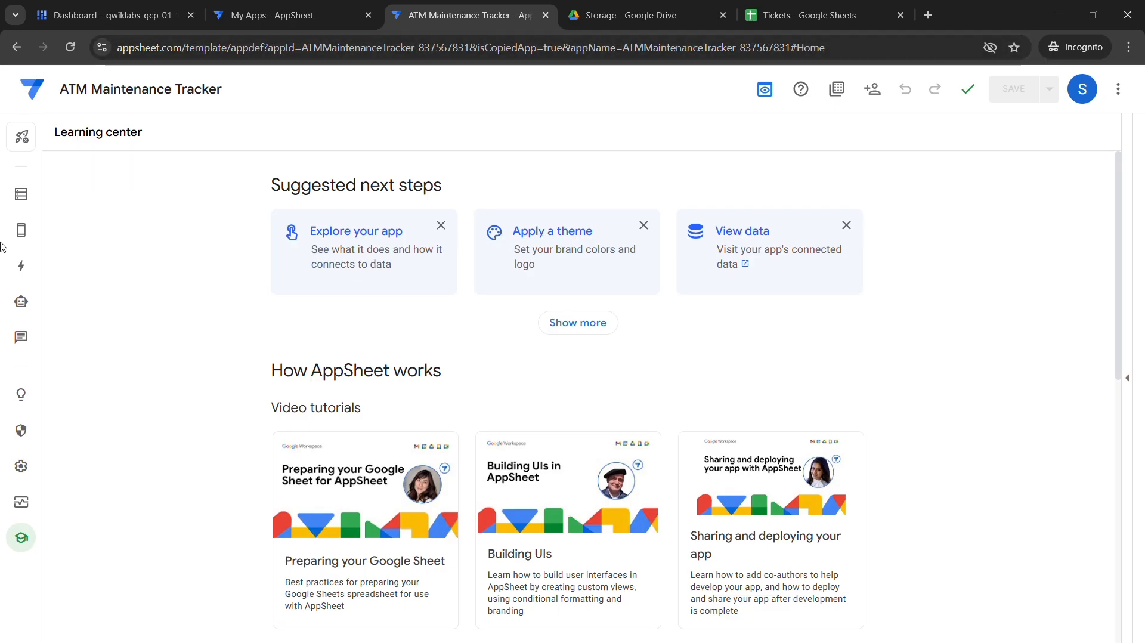
pyautogui.moveTo(10, 220)
pyautogui.click(19, 197)
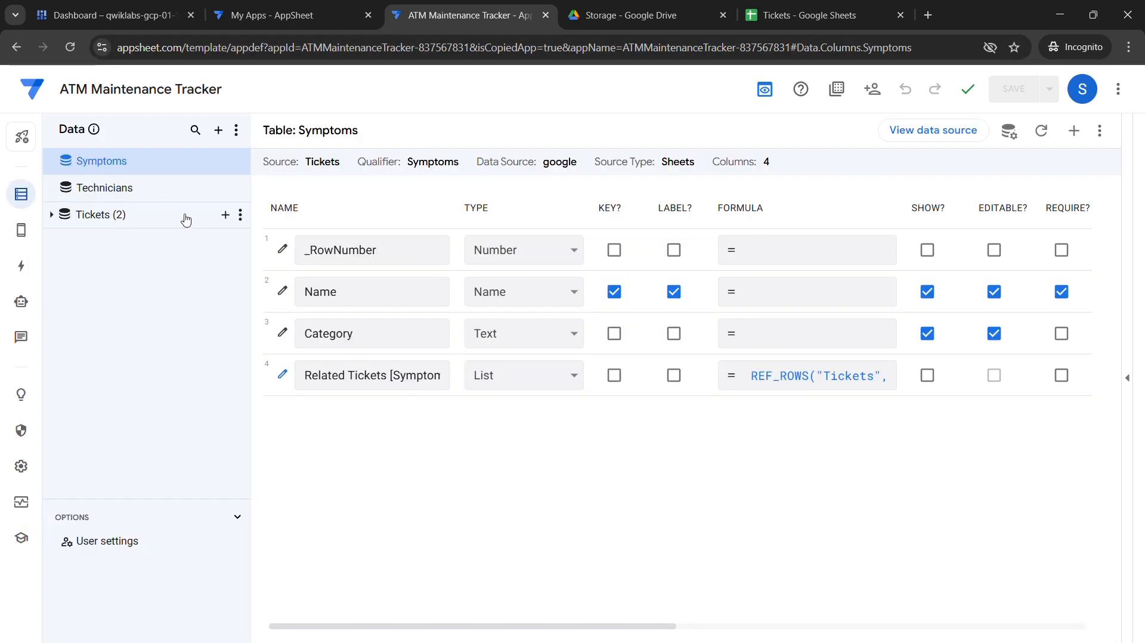
pyautogui.click(133, 218)
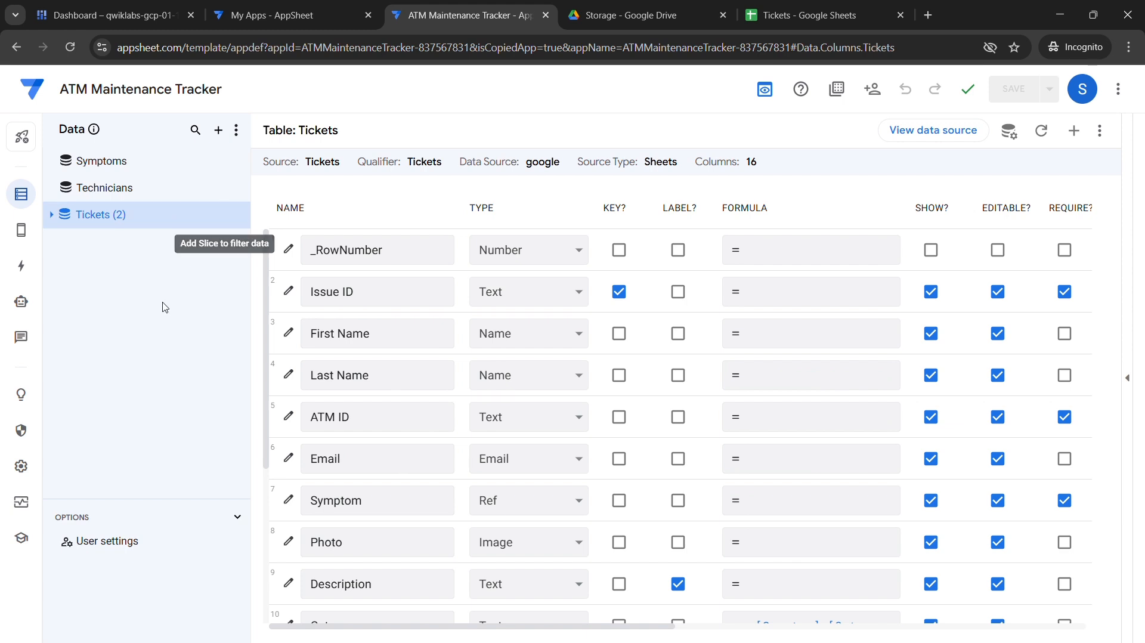
pyautogui.scroll(-3, 544, 395)
pyautogui.scroll(-1, 544, 395)
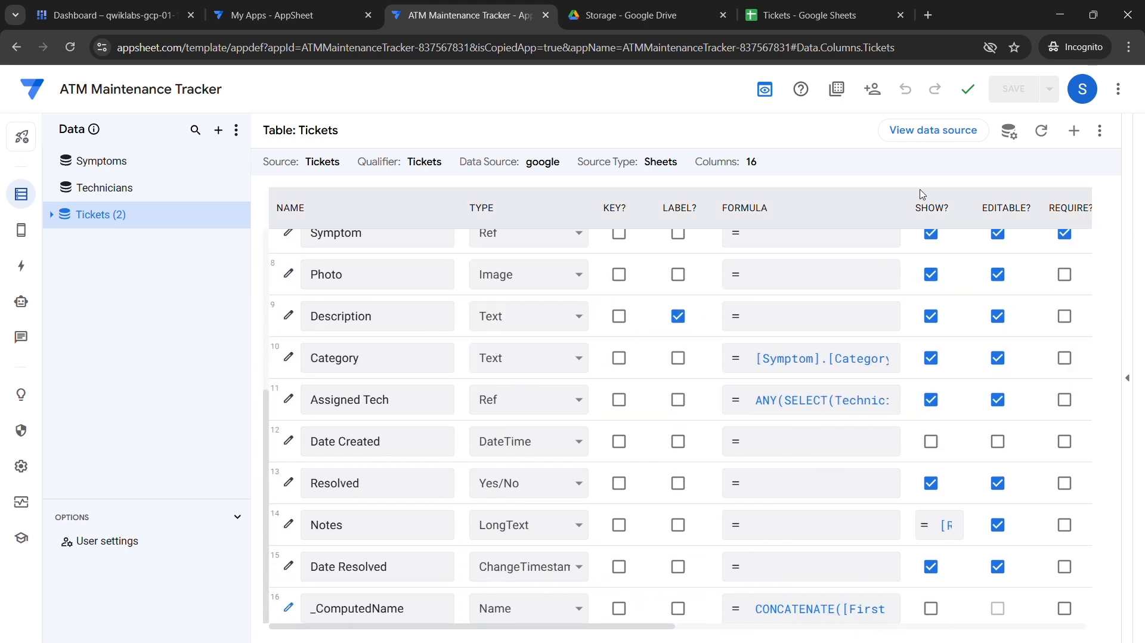
pyautogui.click(1041, 132)
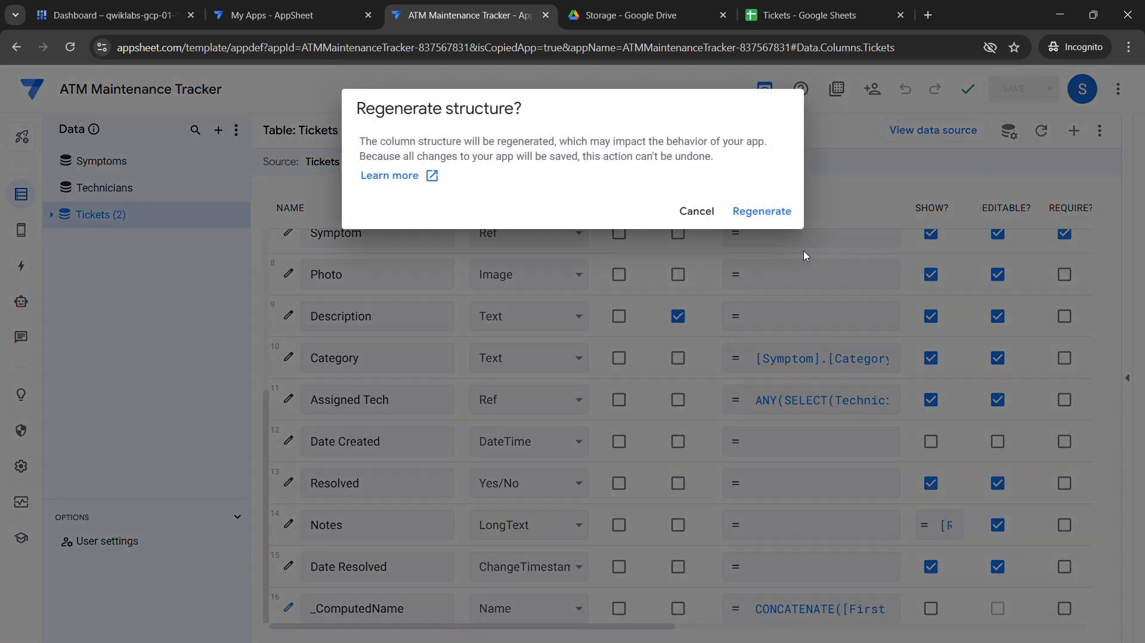
pyautogui.click(759, 213)
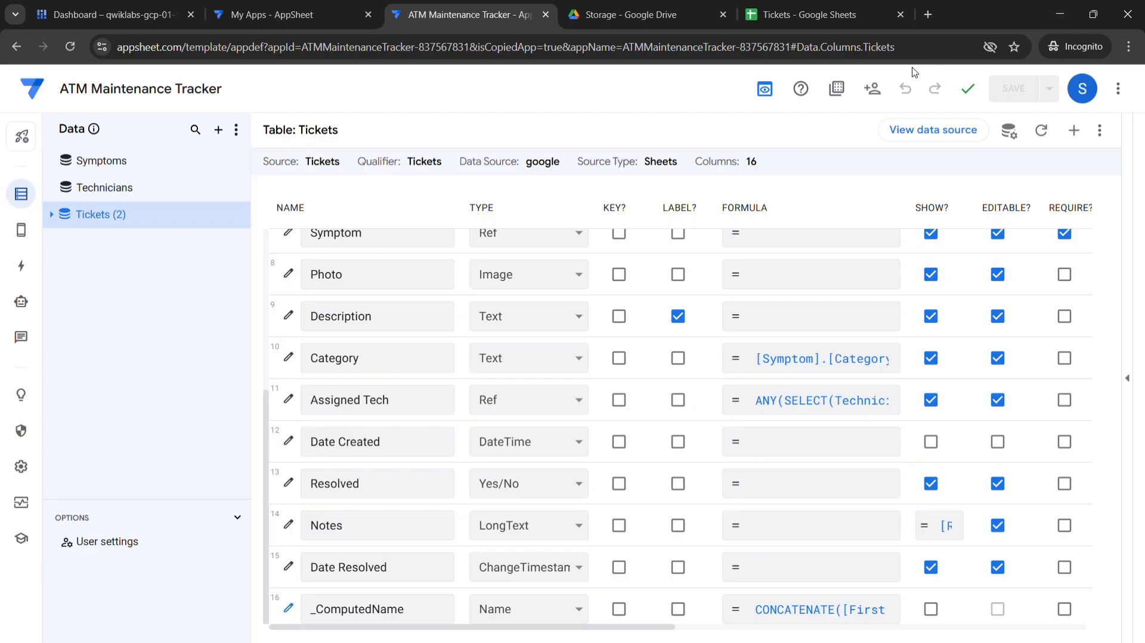
# Switch back to the challenge lab page and open the linked Develop No-Code Chat Apps with AppSheet lab in a new tab
pyautogui.press('super+Tab')
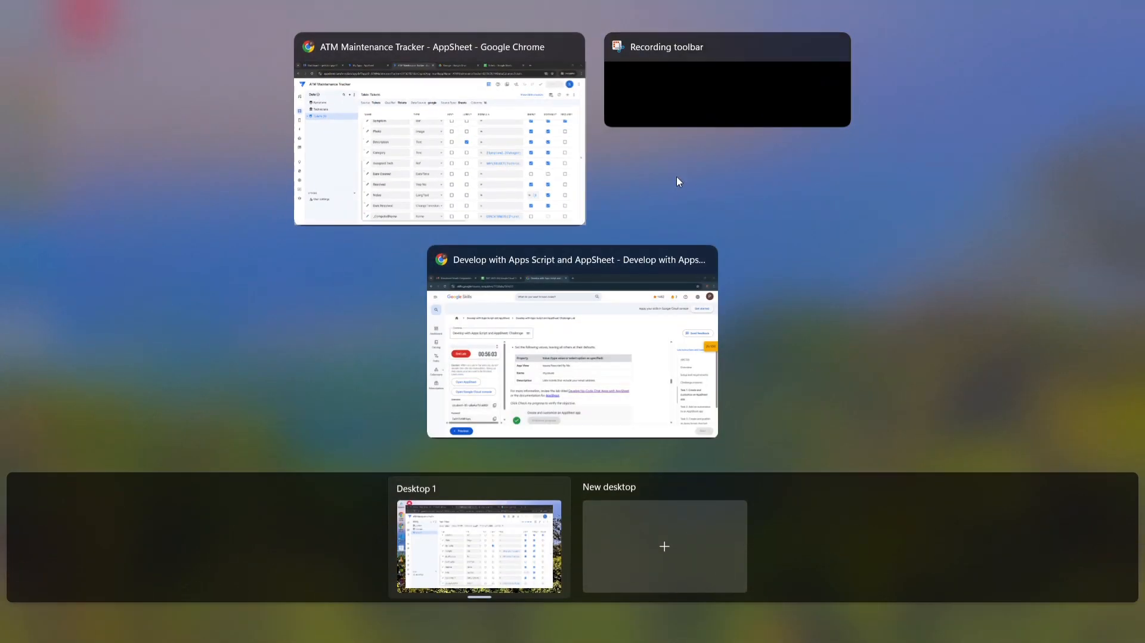
pyautogui.click(605, 394)
pyautogui.scroll(-2, 605, 396)
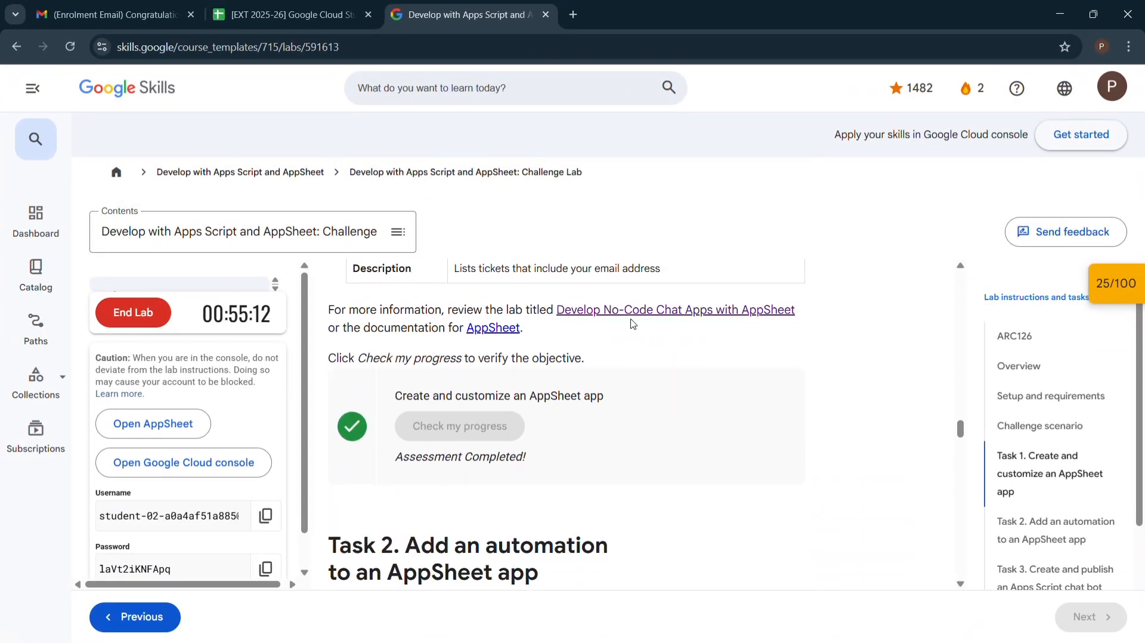
pyautogui.scroll(1, 605, 396)
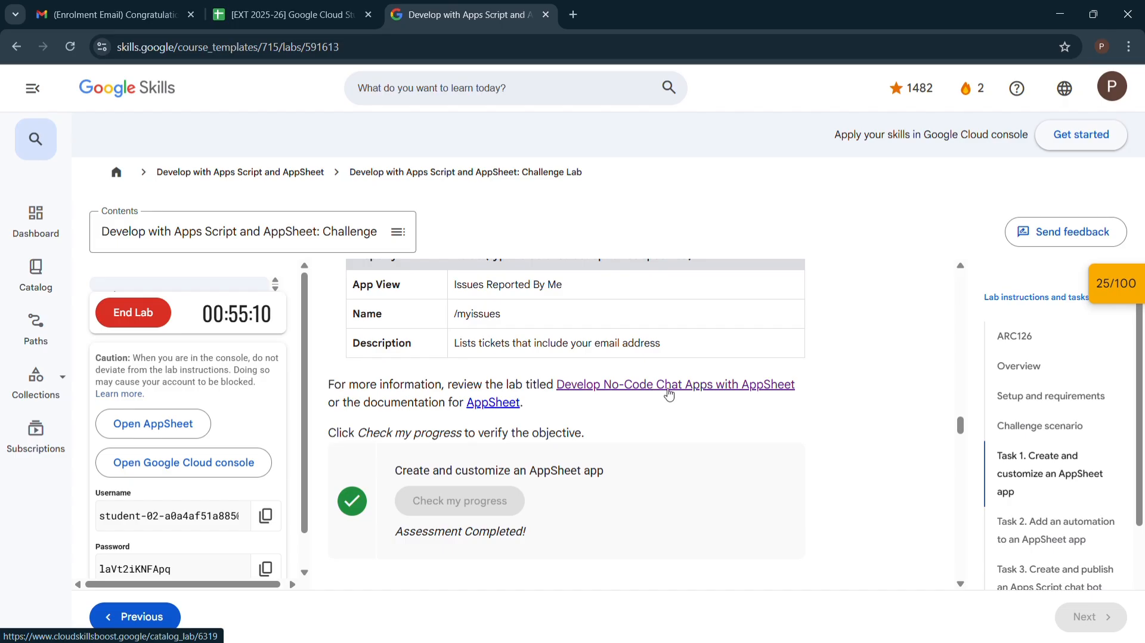
pyautogui.rightClick(668, 393)
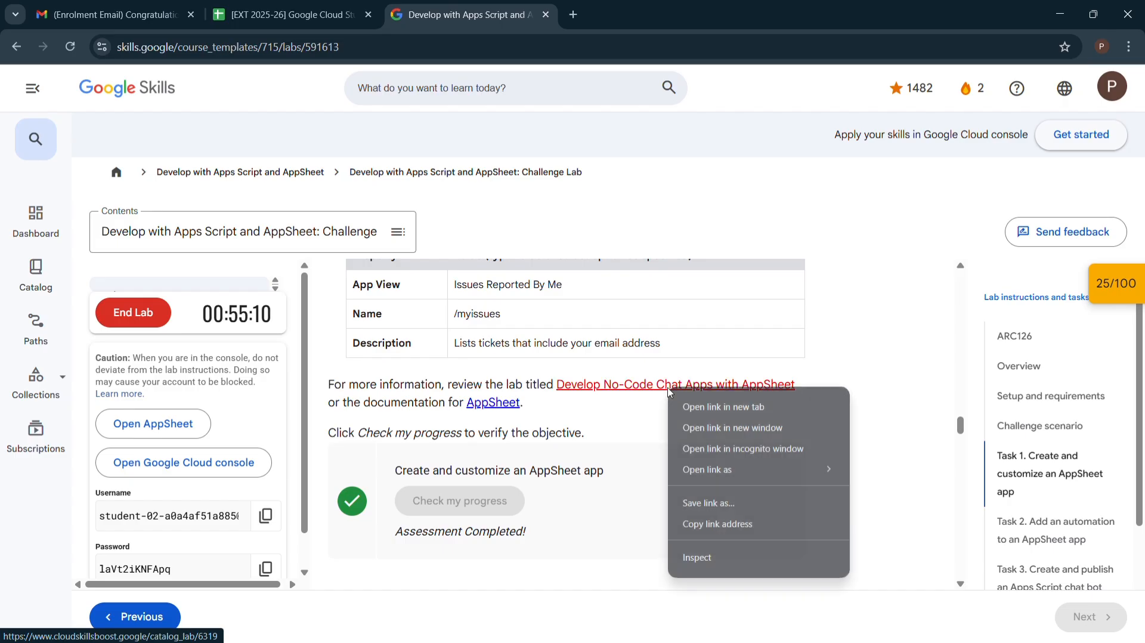
pyautogui.click(734, 406)
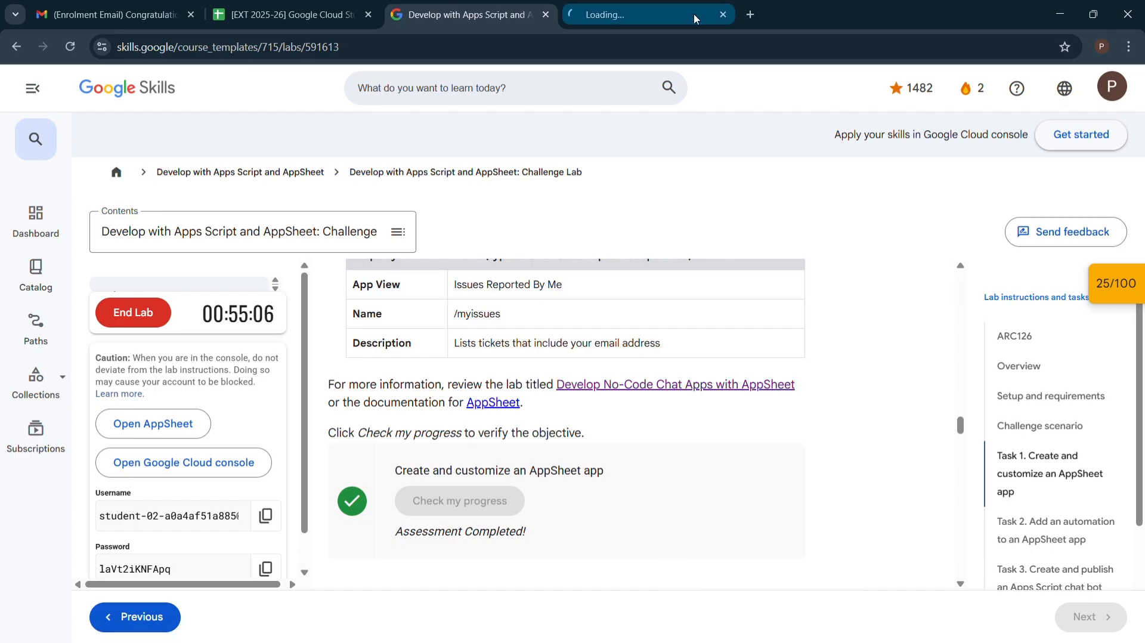
pyautogui.click(696, 19)
# Go to Task 1 of the reference lab and read how to copy the template app and preview it
pyautogui.scroll(-8, 652, 266)
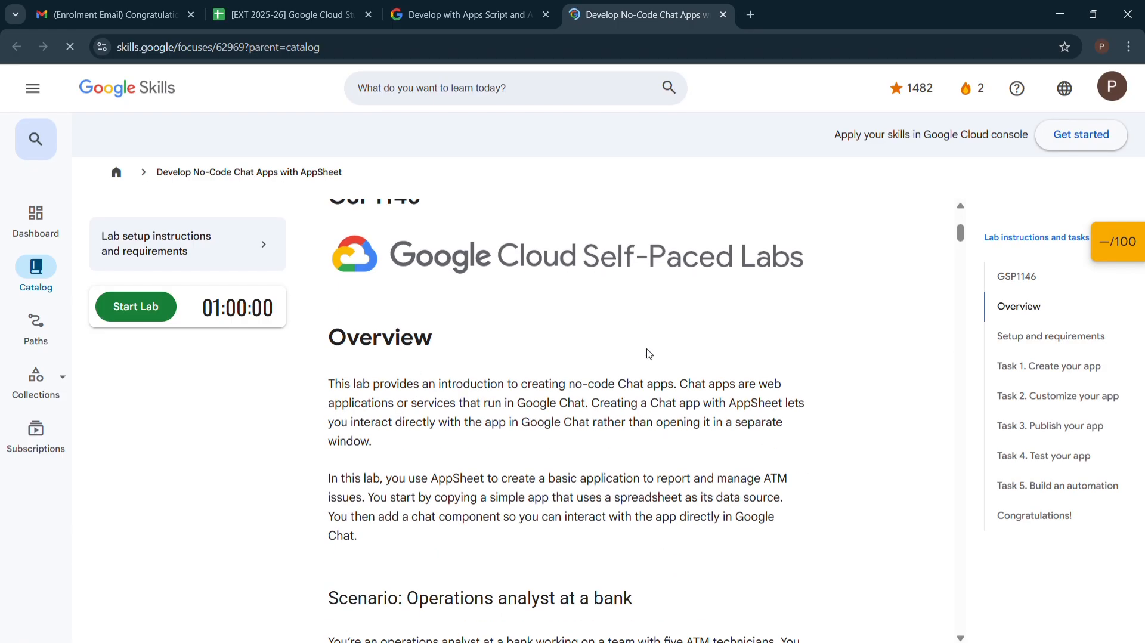
pyautogui.click(1066, 366)
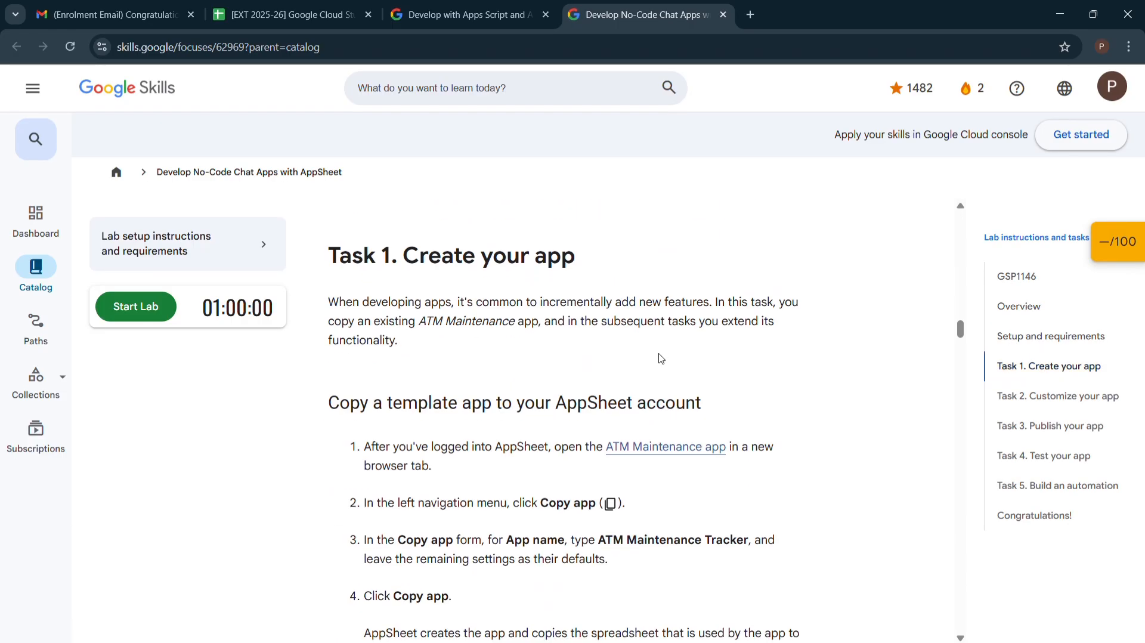
pyautogui.scroll(-3, 602, 354)
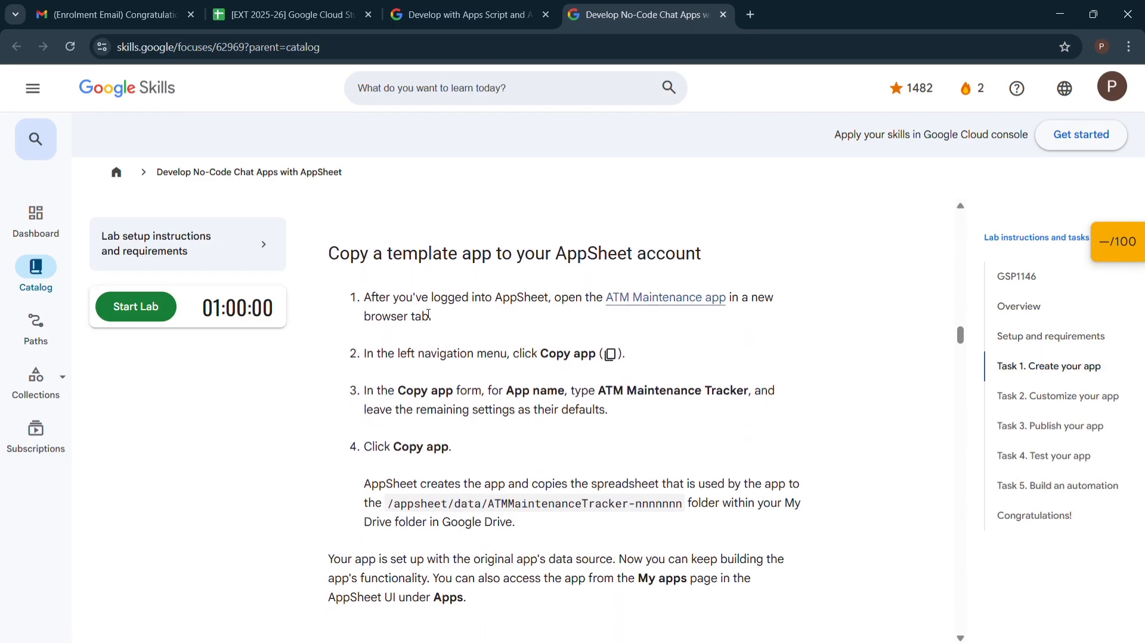
pyautogui.scroll(-3, 731, 329)
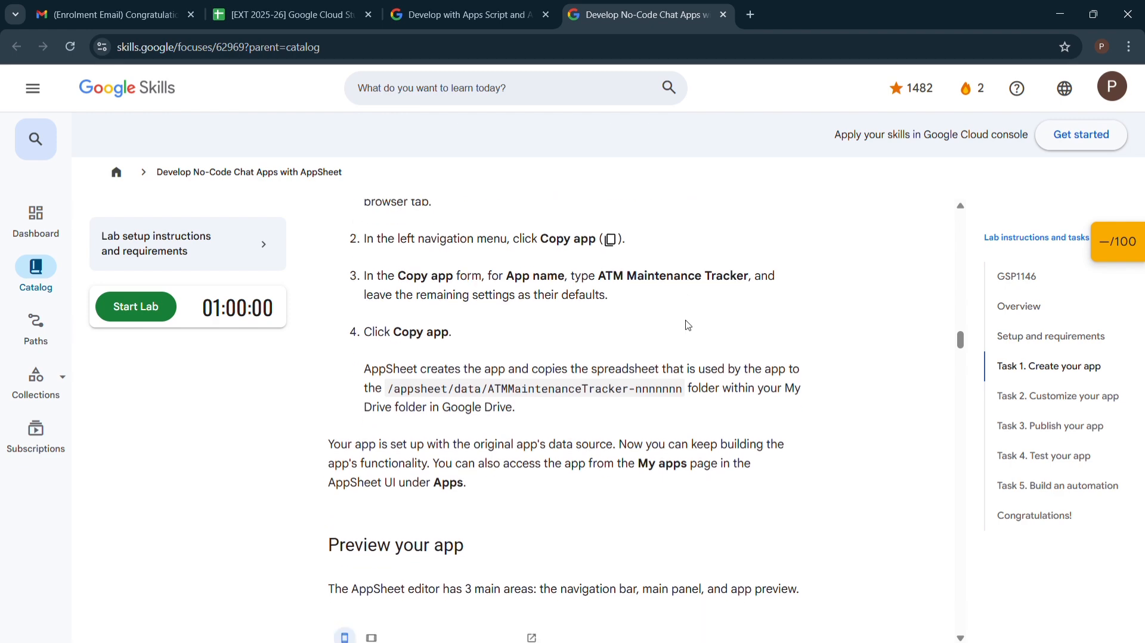
pyautogui.scroll(3, 680, 313)
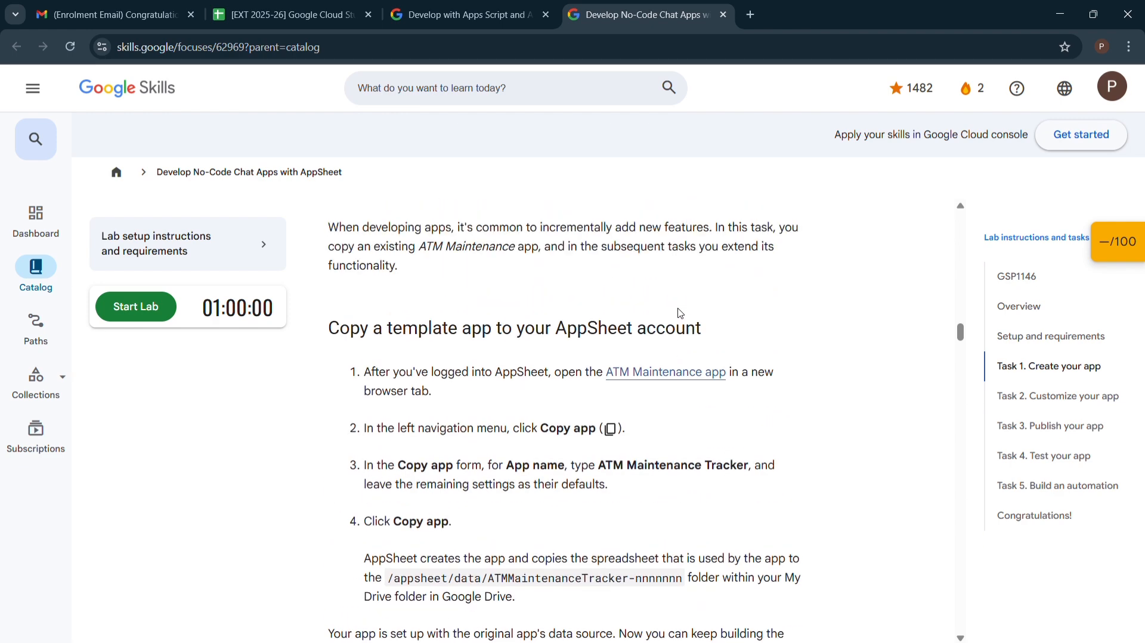
pyautogui.scroll(-18, 685, 325)
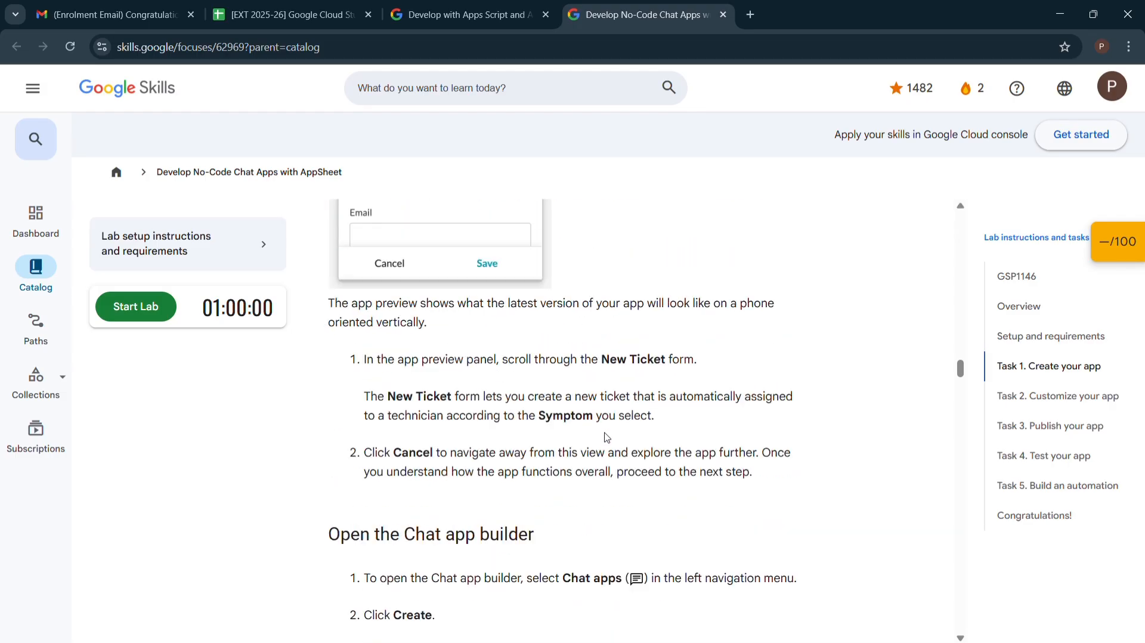
pyautogui.scroll(3, 605, 438)
pyautogui.scroll(-5, 626, 423)
pyautogui.scroll(10, 623, 404)
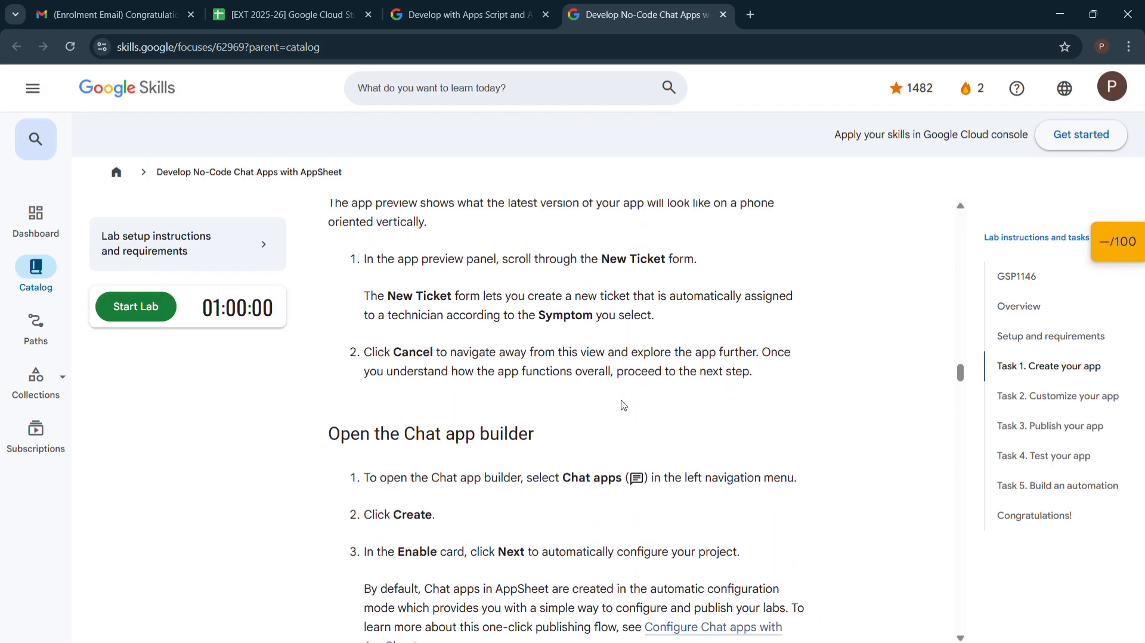
pyautogui.scroll(3, 590, 409)
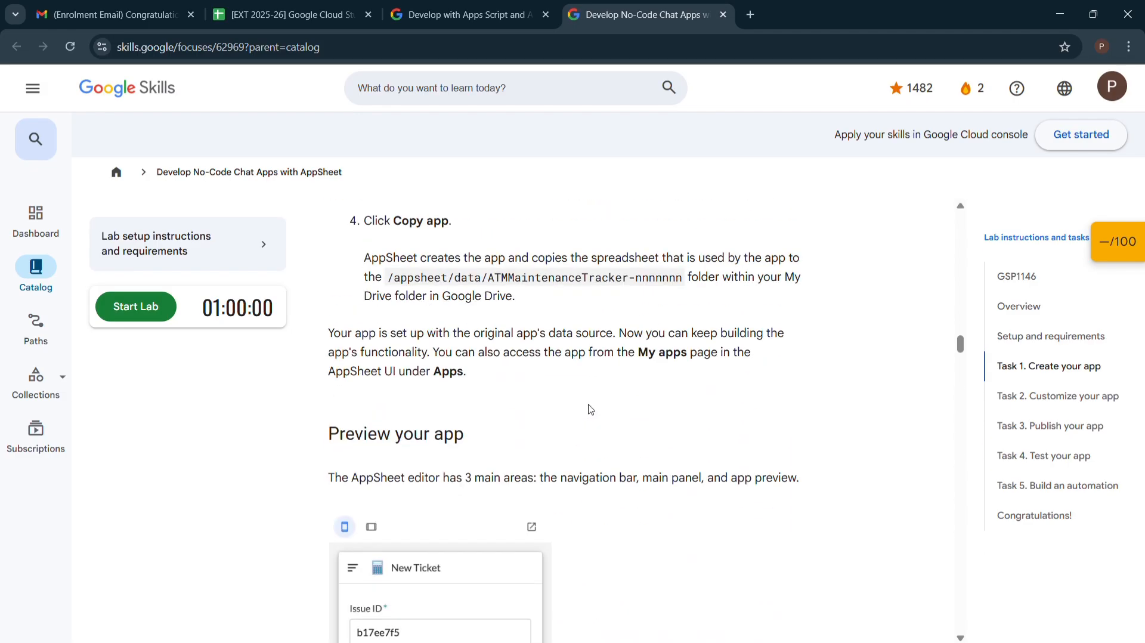
pyautogui.scroll(-4, 590, 409)
# Check the challenge lab's Task 2 automation settings and the end of its Task 1 instructions
pyautogui.hotkey('ctrl', 'shift', 'Tab')
pyautogui.scroll(-2, 493, 538)
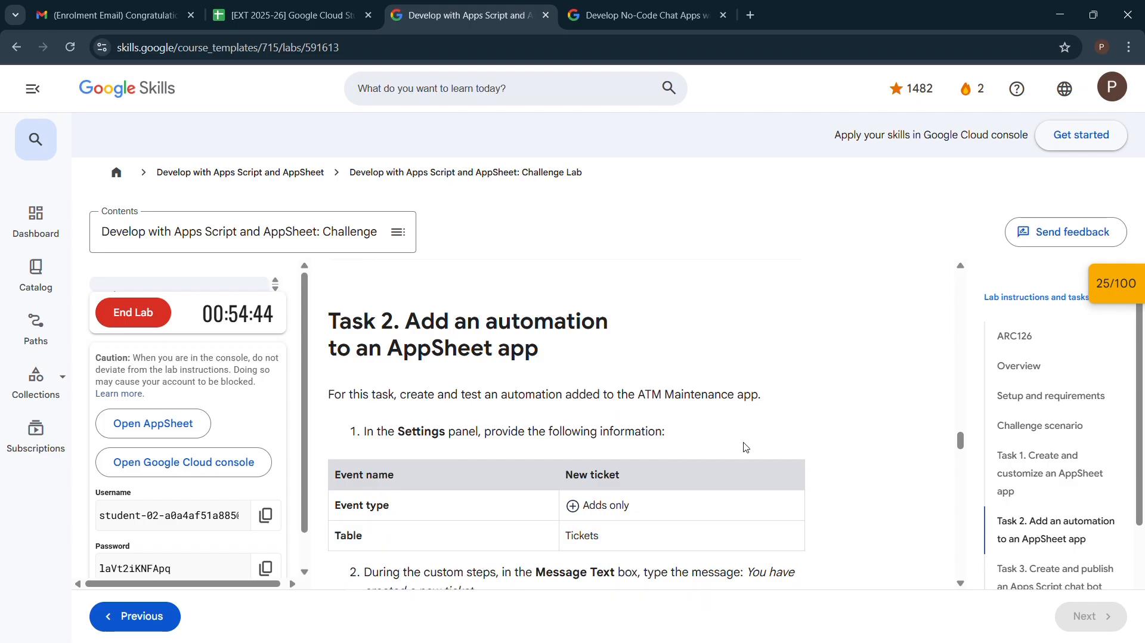
pyautogui.scroll(15, 733, 429)
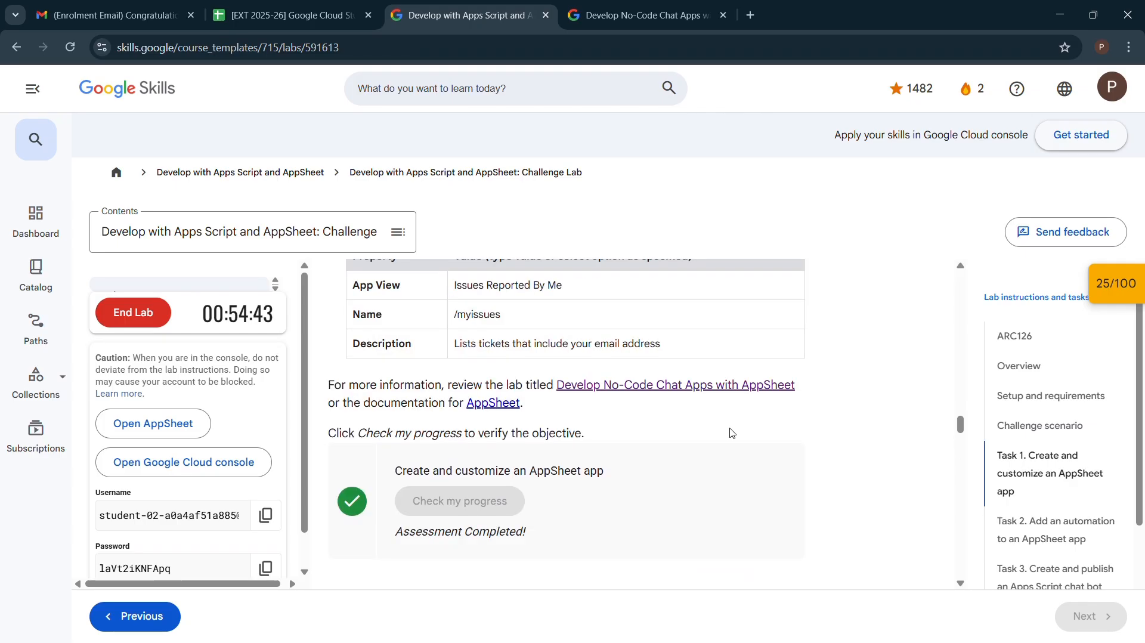
# Read the reference lab's instructions on opening the Chat app builder, and return to the ATM Maintenance Tracker editor
pyautogui.click(684, 24)
pyautogui.scroll(-6, 637, 325)
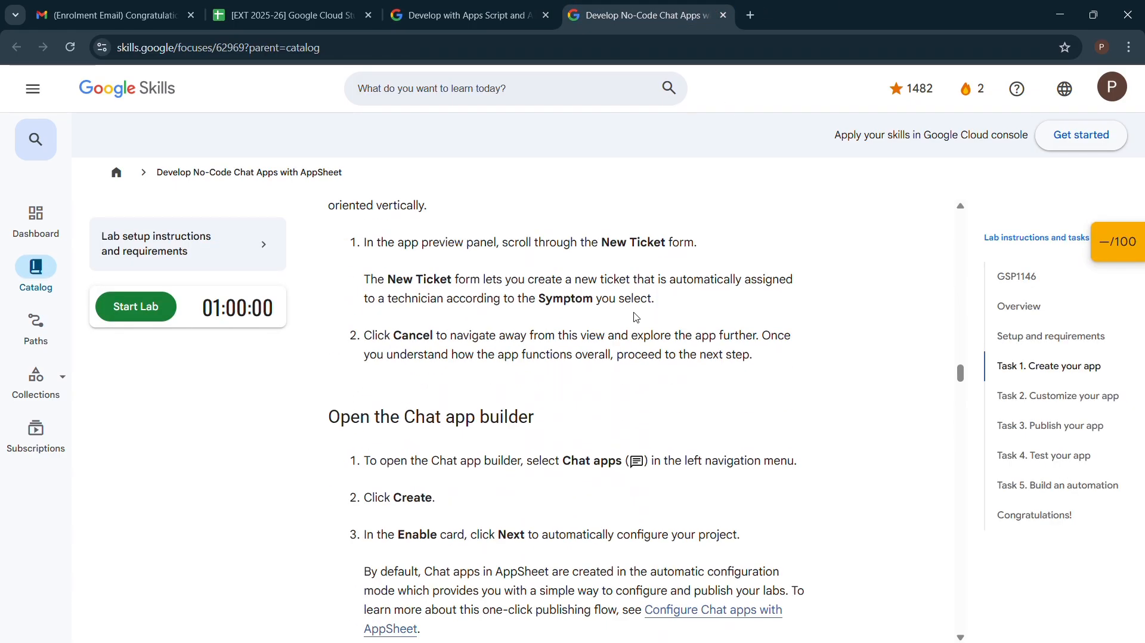
pyautogui.scroll(10, 636, 317)
pyautogui.scroll(-3, 453, 286)
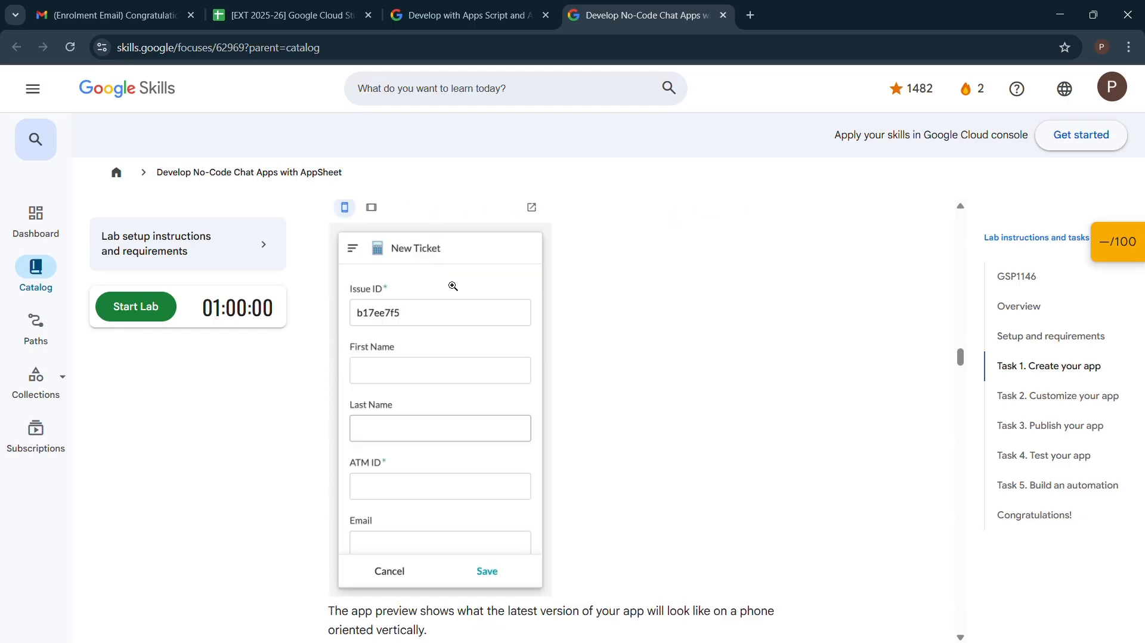
pyautogui.scroll(-4, 453, 286)
pyautogui.scroll(-5, 443, 405)
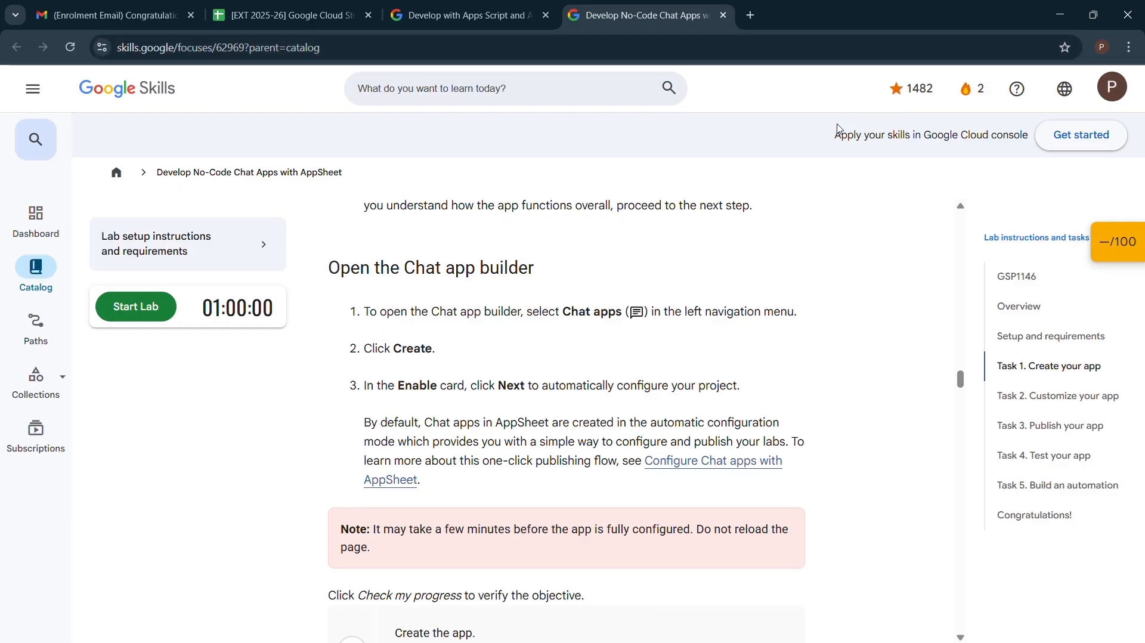
pyautogui.press('super+Tab')
pyautogui.click(754, 143)
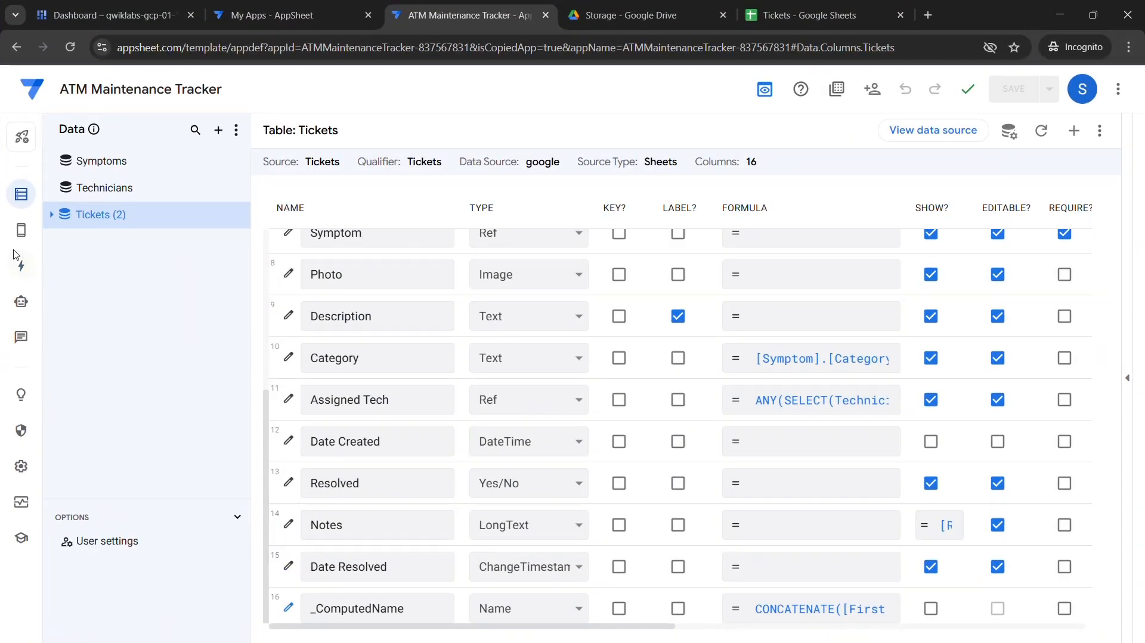
# Create a Chat app for the ATM Maintenance Tracker and enable it by accepting the terms
pyautogui.click(20, 340)
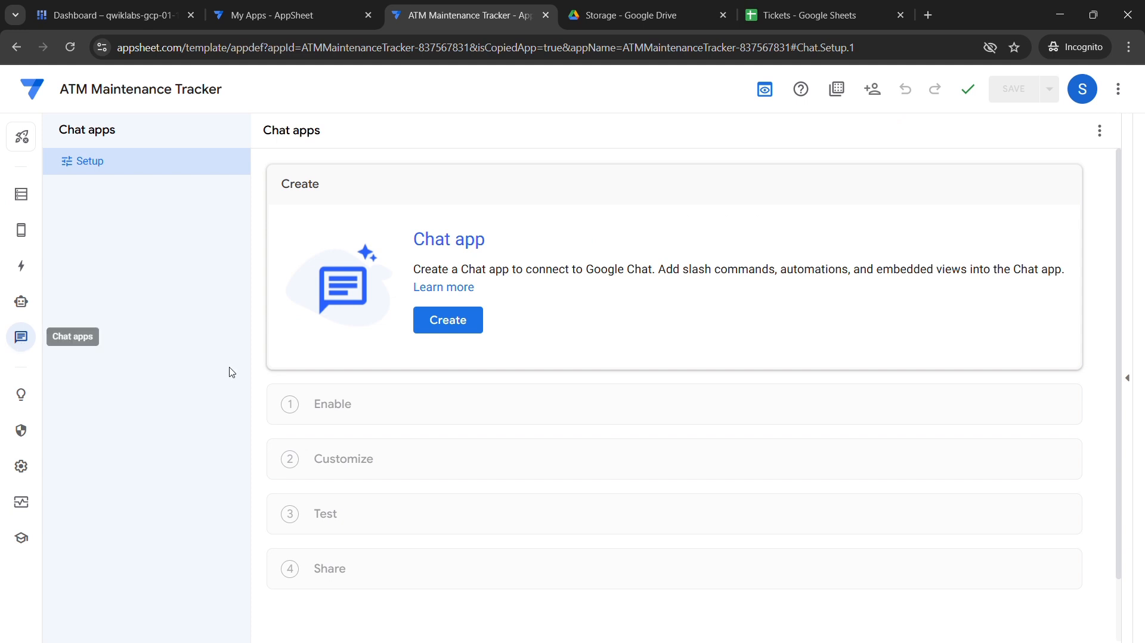
pyautogui.click(467, 316)
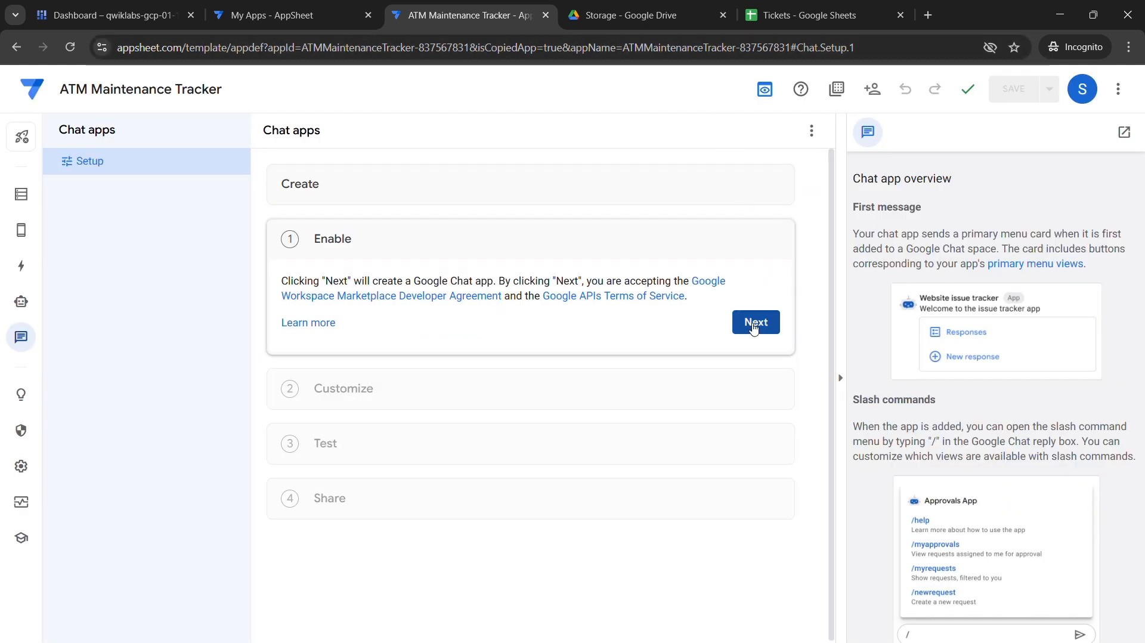
pyautogui.click(754, 325)
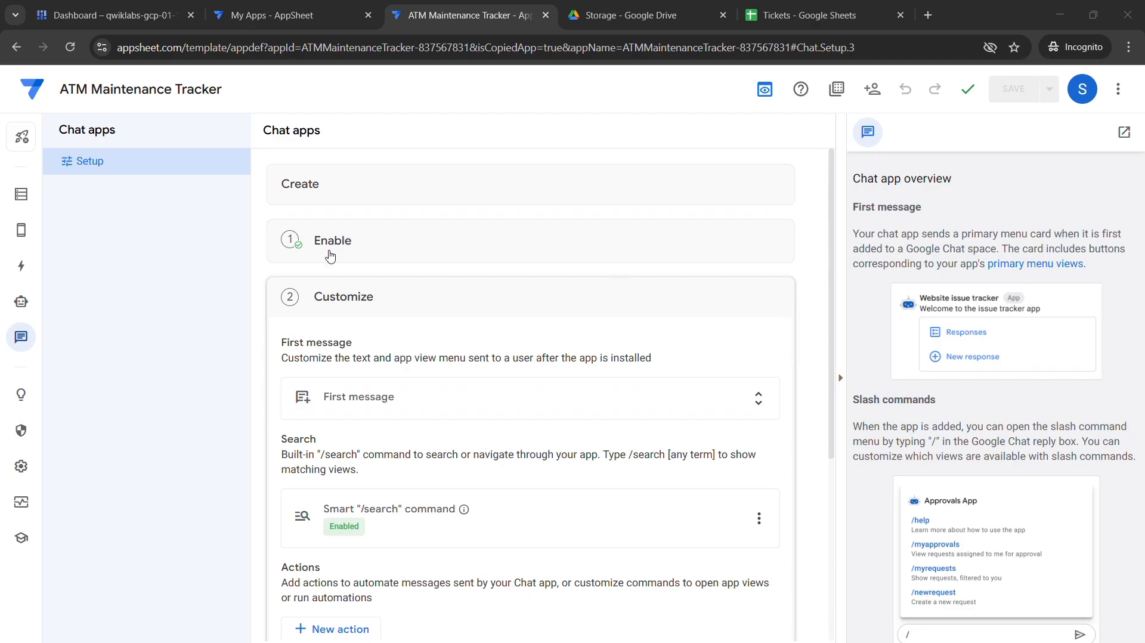
# Expand the Chat app's first message settings and copy the required message text from the challenge lab's Task 1 instructions
pyautogui.scroll(-1, 348, 263)
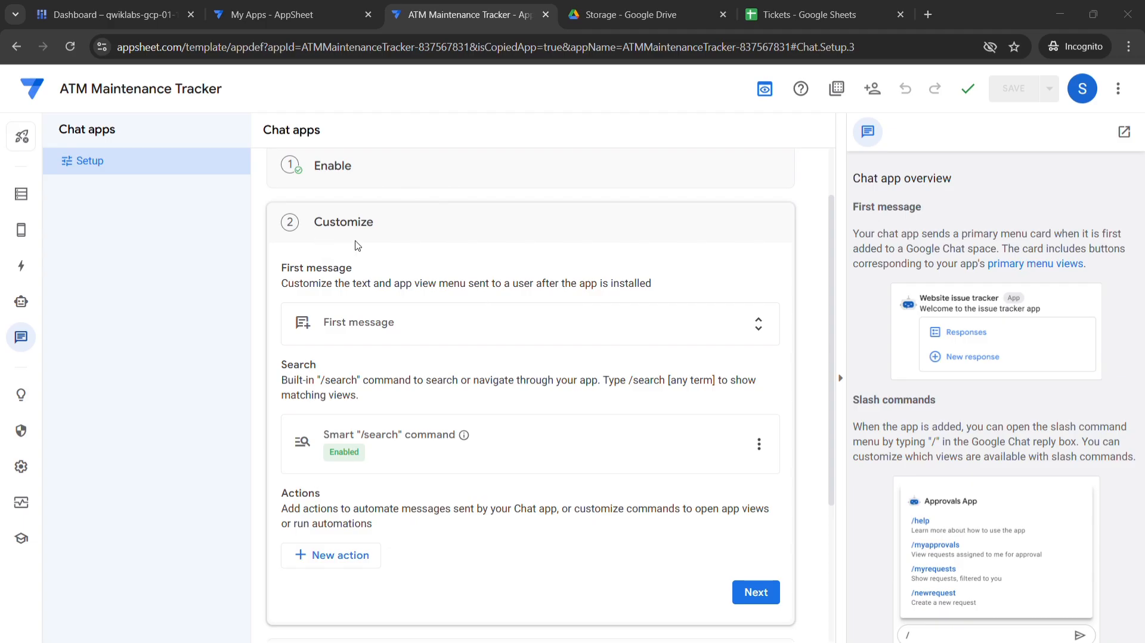
pyautogui.click(407, 332)
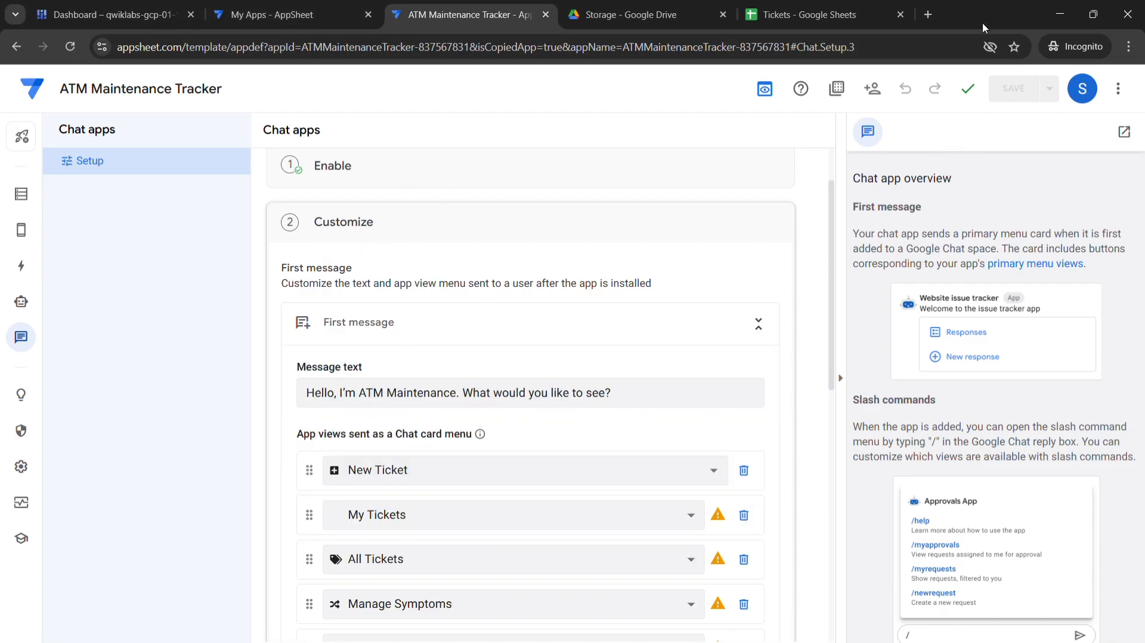
pyautogui.press('super+Tab')
pyautogui.click(572, 340)
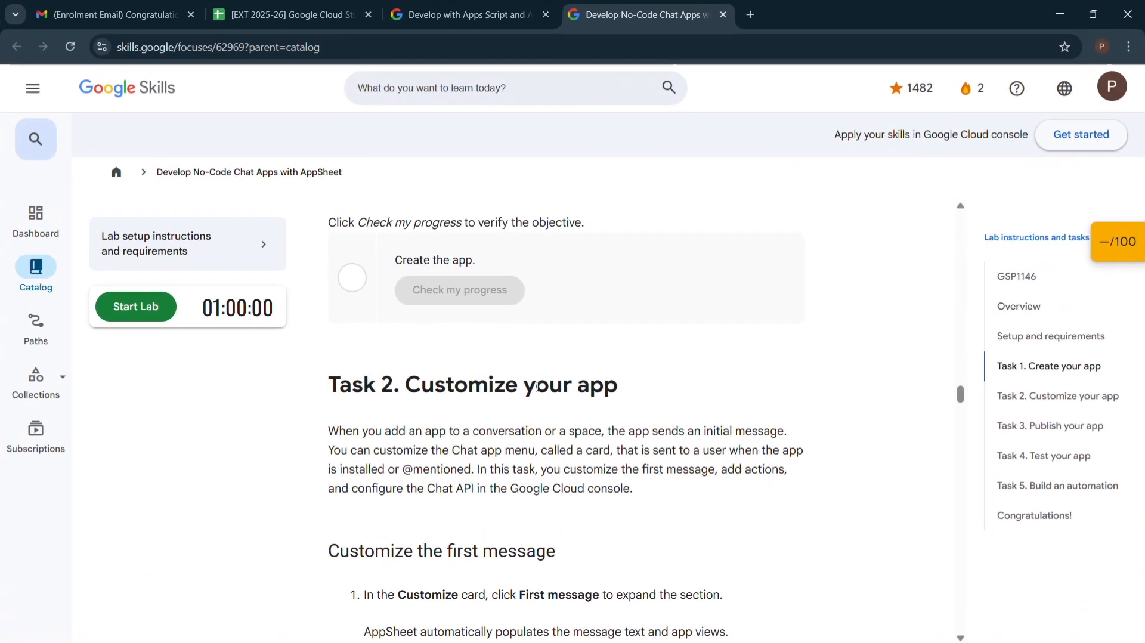
pyautogui.click(438, 18)
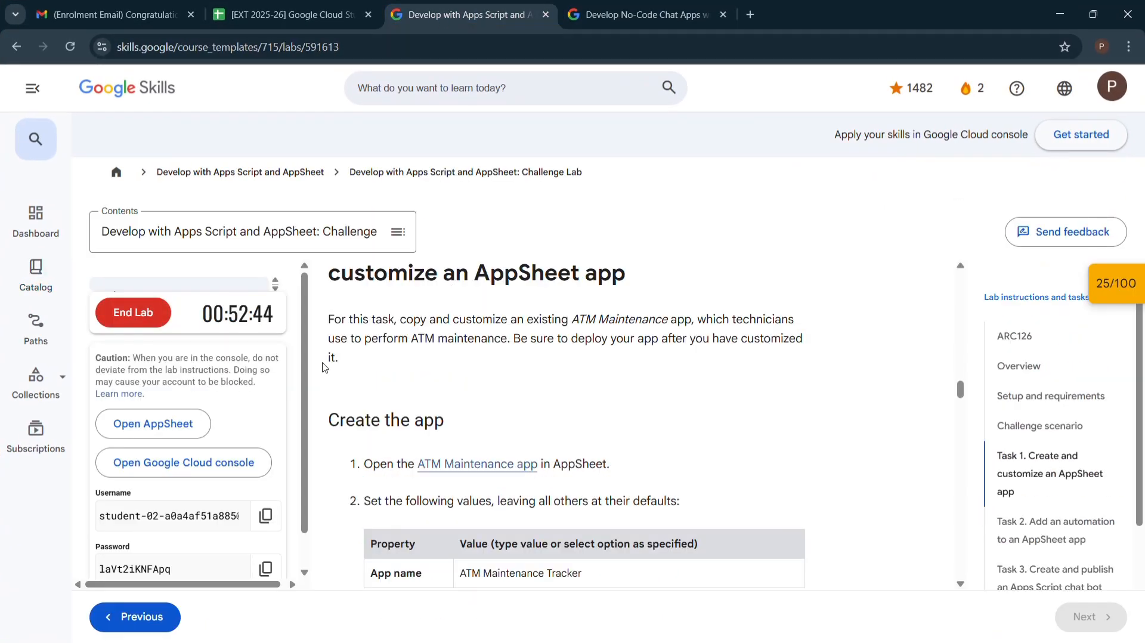
pyautogui.scroll(-4, 518, 393)
pyautogui.scroll(2, 596, 357)
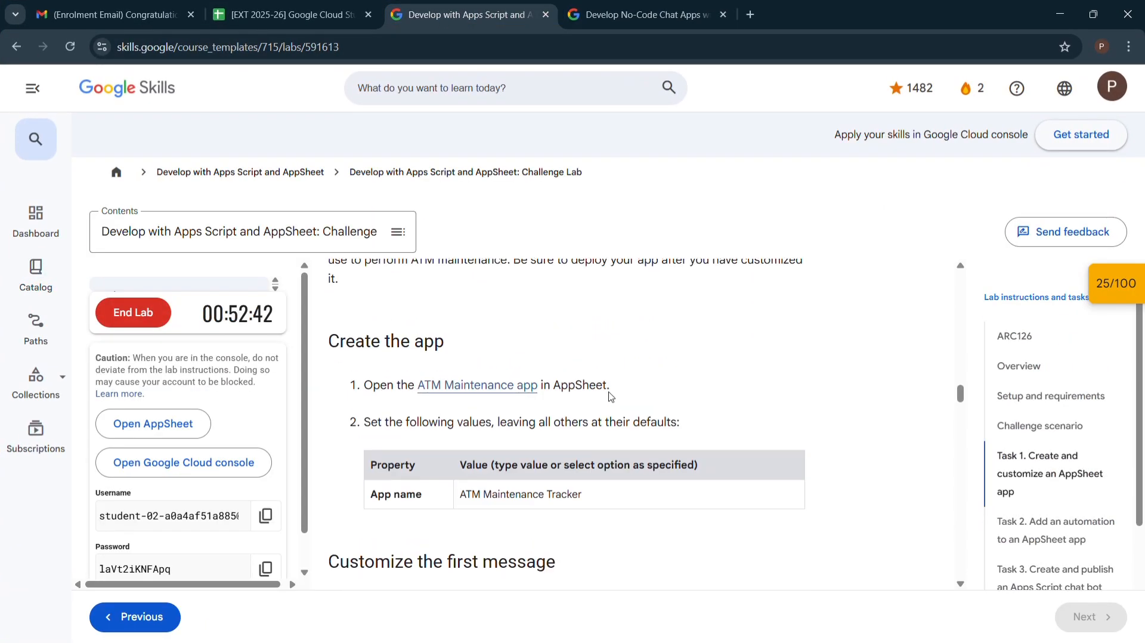
pyautogui.scroll(-4, 596, 332)
pyautogui.moveTo(428, 383)
pyautogui.mouseDown()
pyautogui.moveTo(473, 405)
pyautogui.moveTo(429, 388)
pyautogui.mouseUp()
pyautogui.hotkey('ctrl', 'c')
pyautogui.click(464, 401)
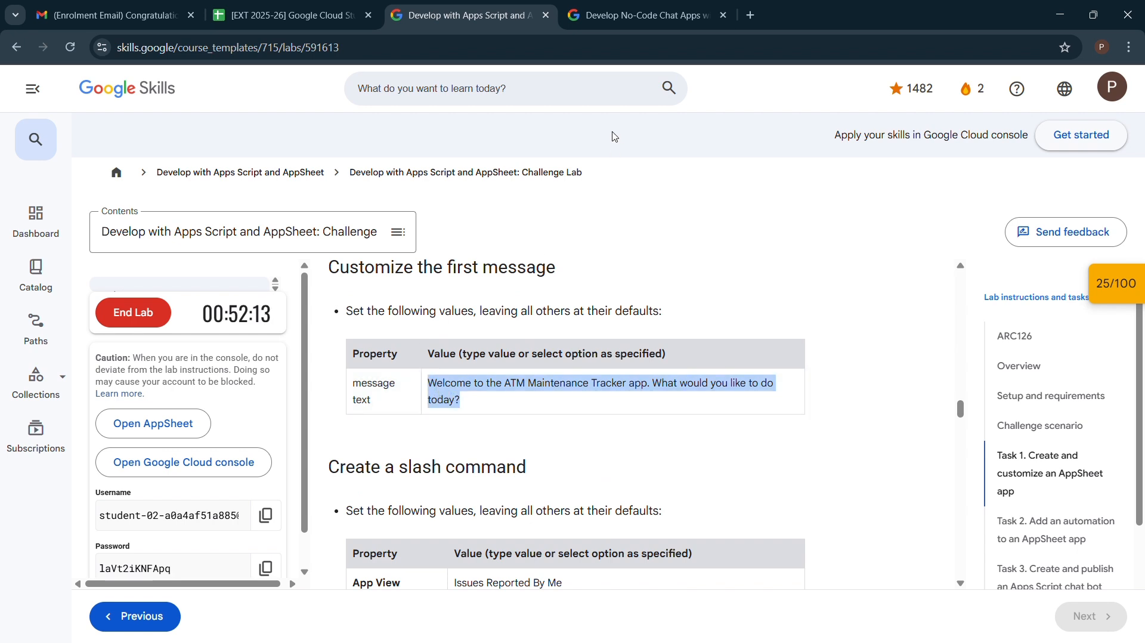
# Set the first message text to "Welcome to the ATM Maintenance Tracker app. What would you like to do today?"
pyautogui.press('super+Tab')
pyautogui.click(680, 203)
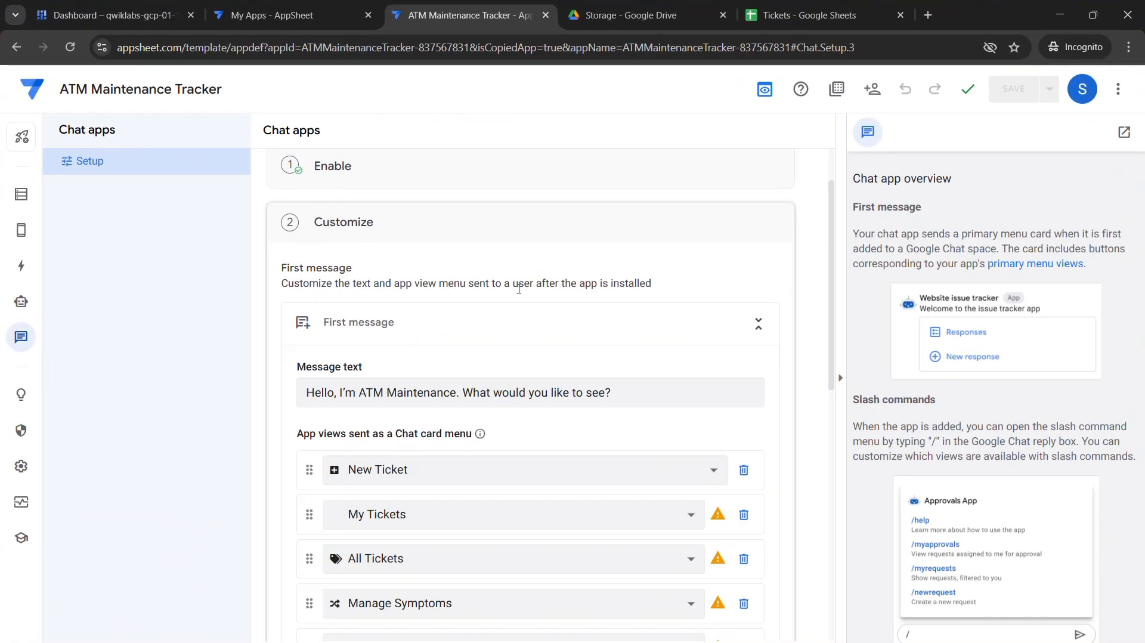
pyautogui.click(474, 384)
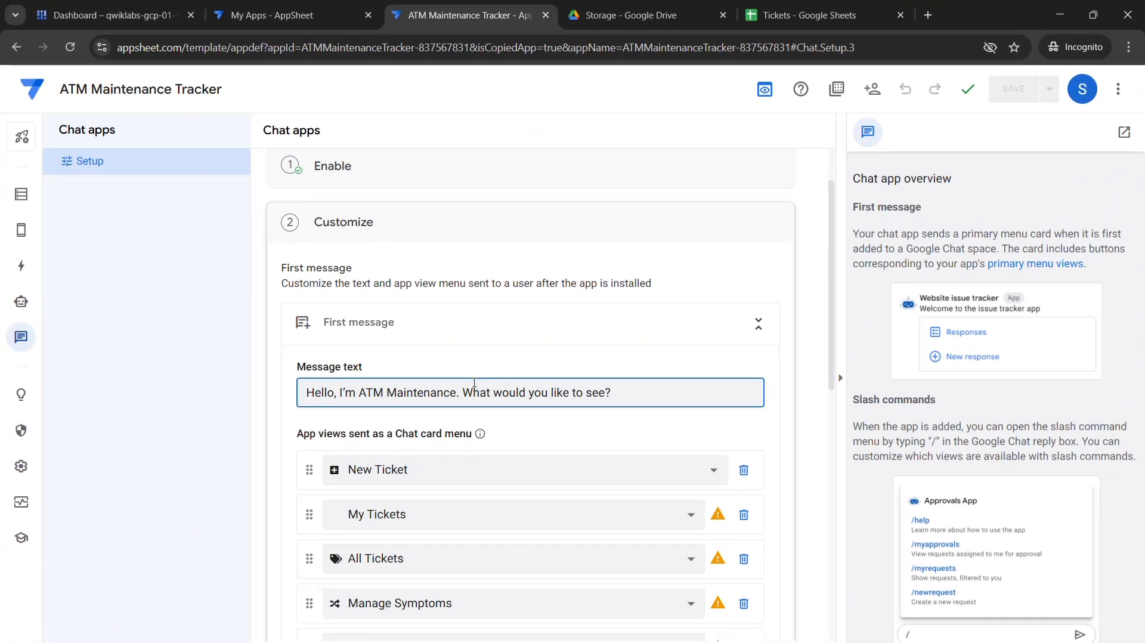
pyautogui.hotkey('ctrl', 'a')
pyautogui.hotkey('ctrl', 'v')
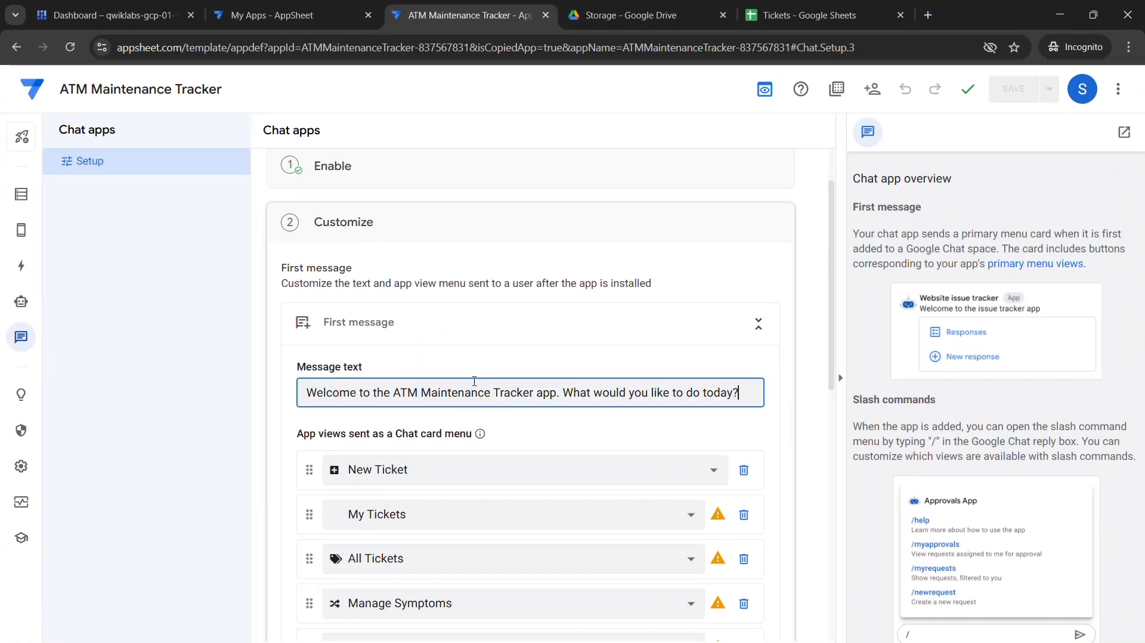
# Replace the My Tickets view in the first message's card menu with Issues Reported By Me
pyautogui.scroll(-4, 603, 334)
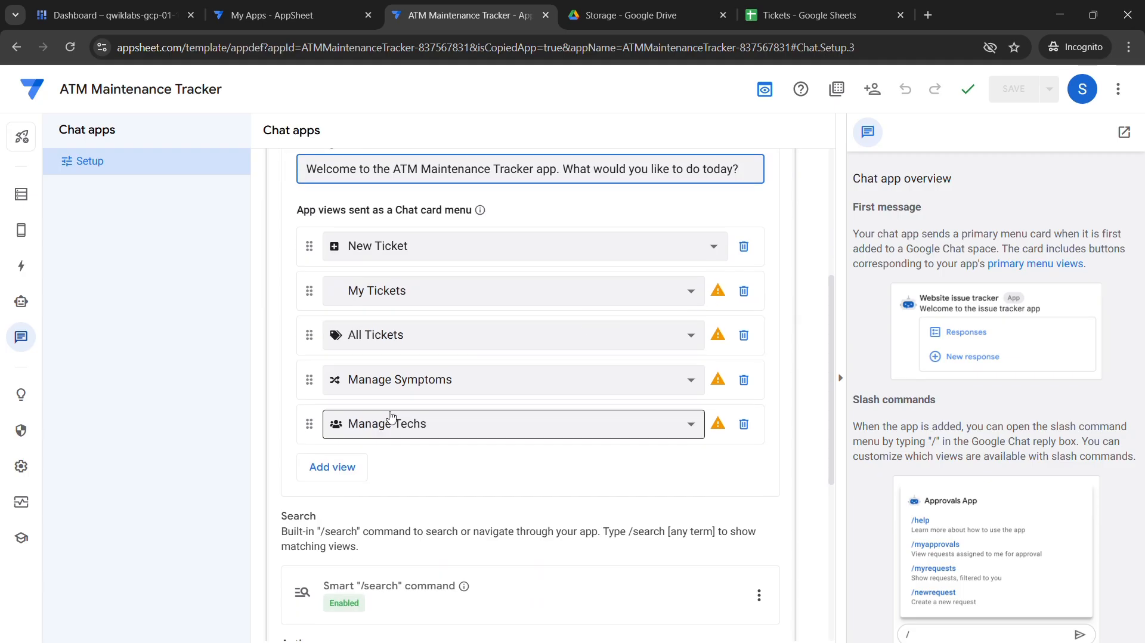
pyautogui.click(490, 292)
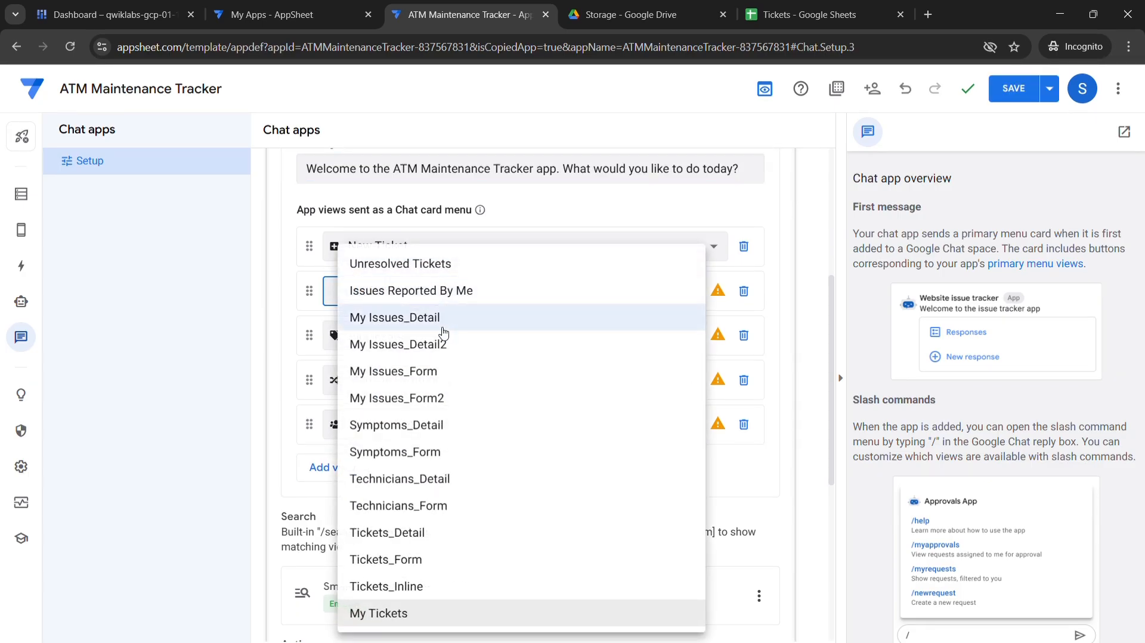
pyautogui.click(451, 291)
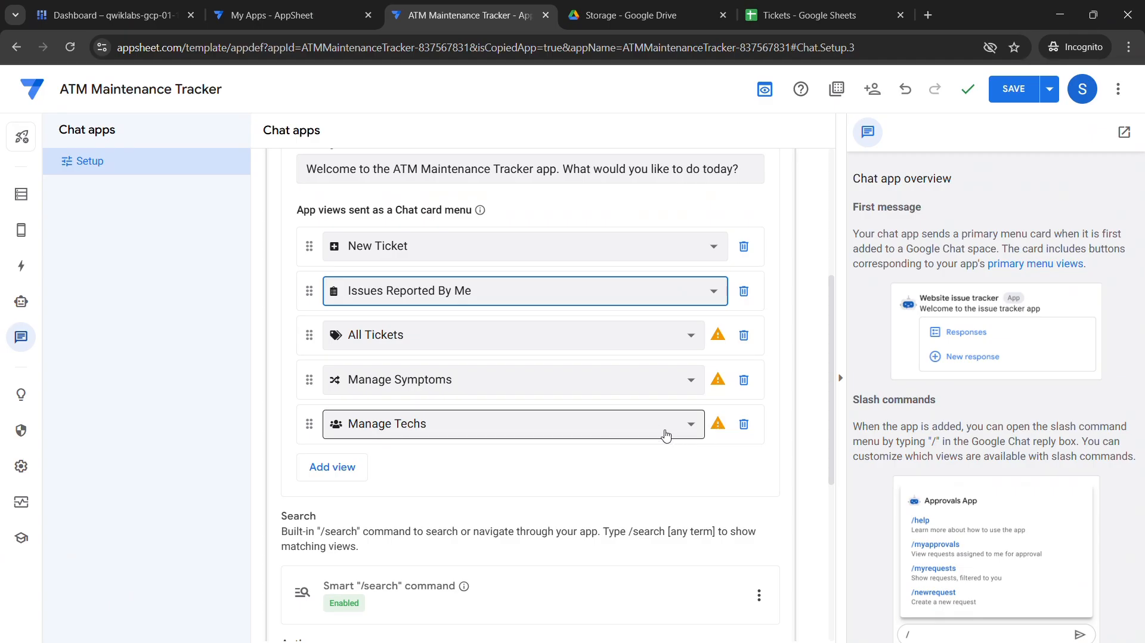
# Remove the Manage Techs view from the first message's card menu and save the app
pyautogui.click(744, 425)
pyautogui.scroll(-3, 543, 411)
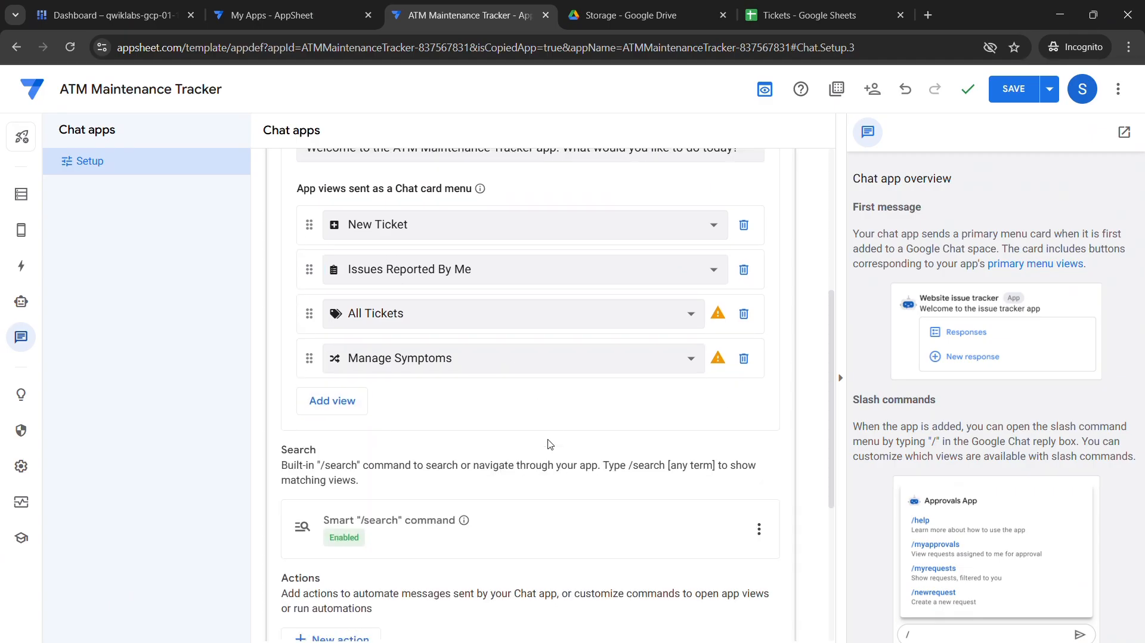
pyautogui.scroll(-2, 547, 403)
pyautogui.scroll(10, 604, 441)
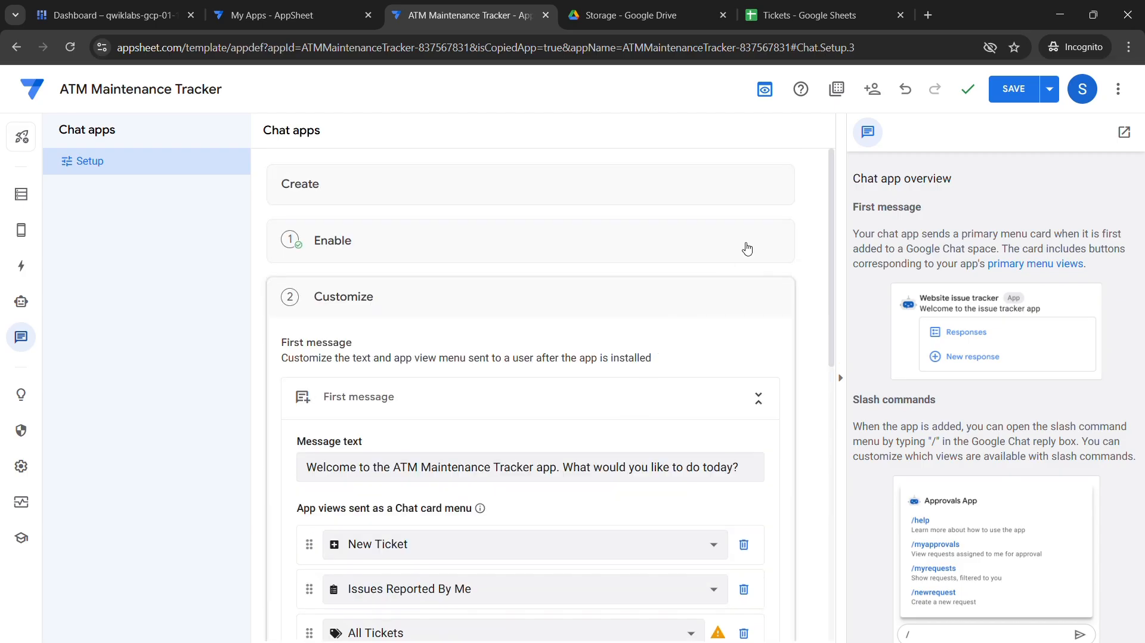
pyautogui.click(1016, 89)
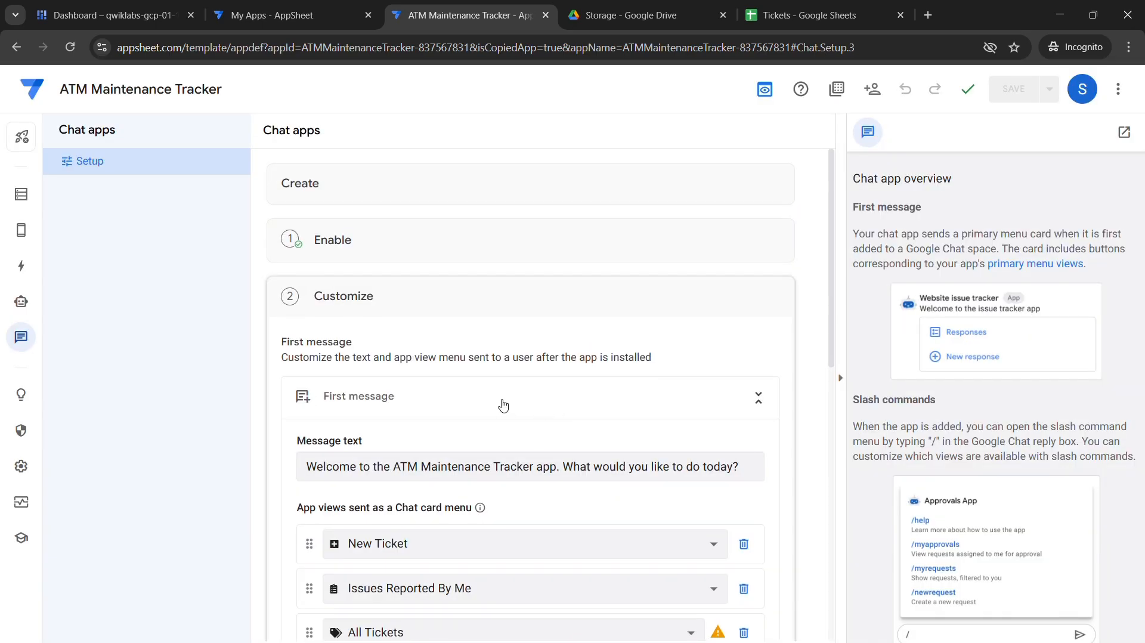
# Add a new Chat app action of the type "Slash command: Open app view"
pyautogui.scroll(-8, 506, 382)
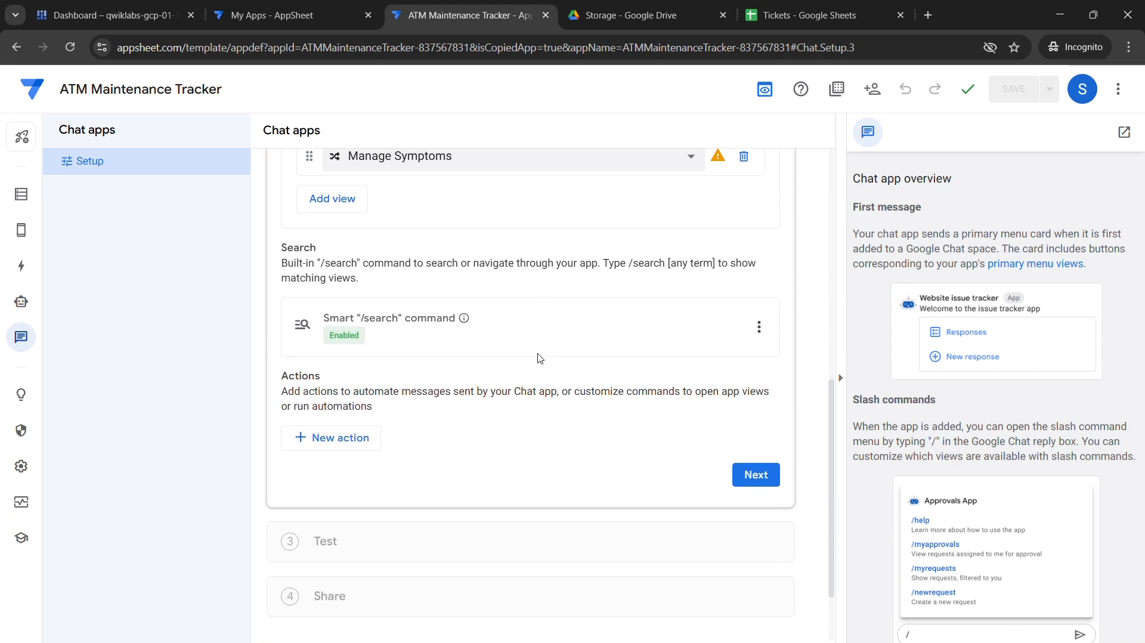
pyautogui.click(310, 418)
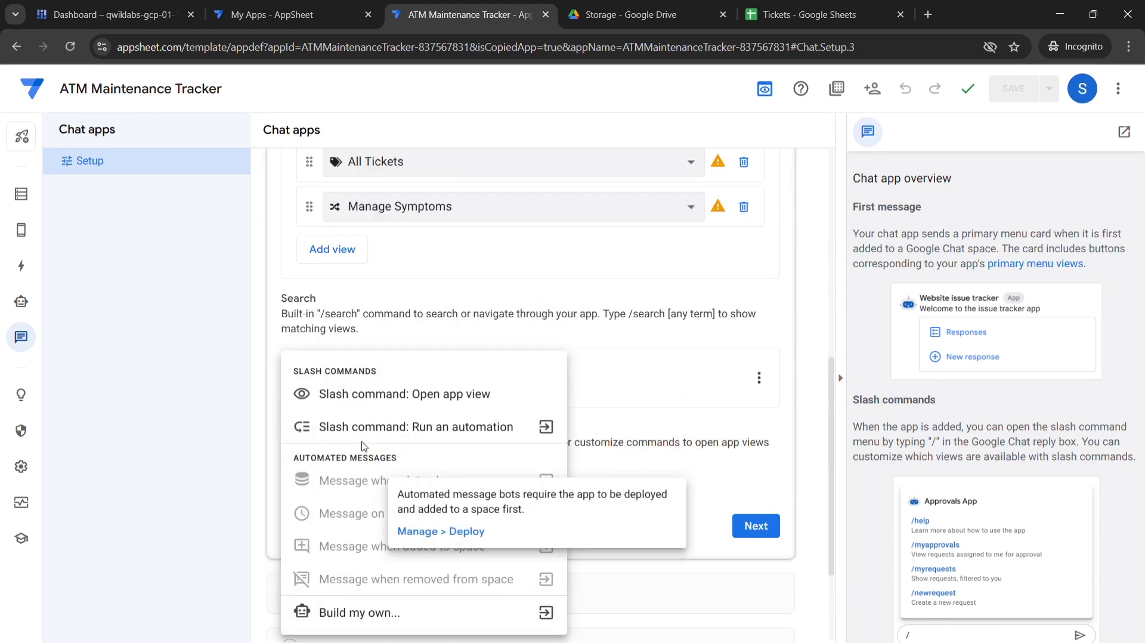
pyautogui.click(366, 399)
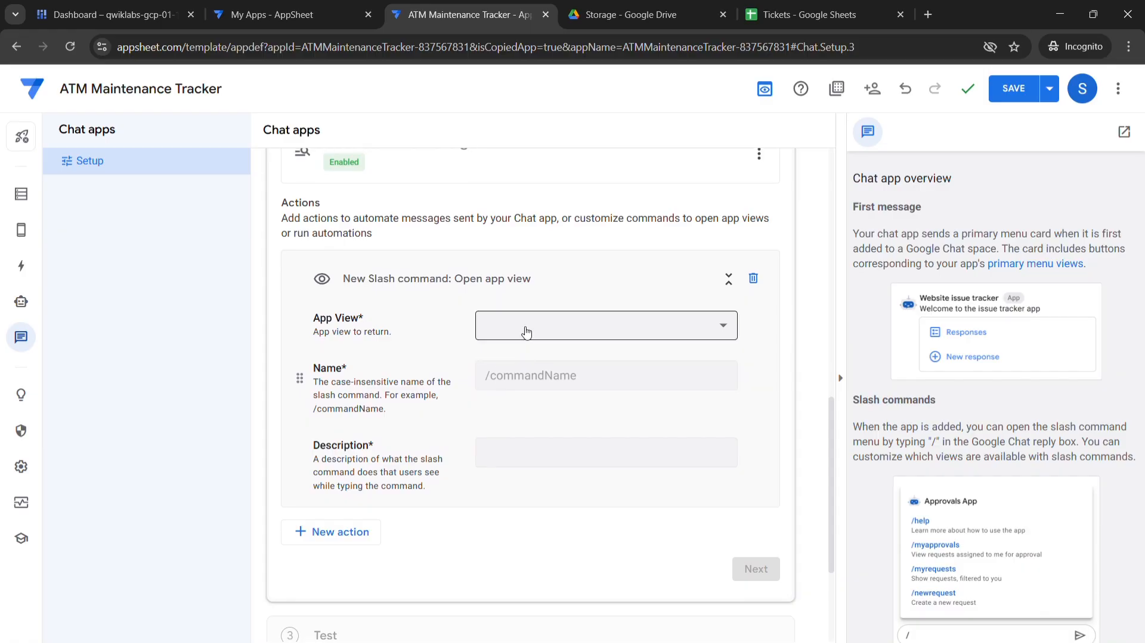
# Check the slash command values in the challenge lab and set the command's App View to Issues Reported By Me
pyautogui.click(525, 332)
pyautogui.press('super+Tab')
pyautogui.click(692, 62)
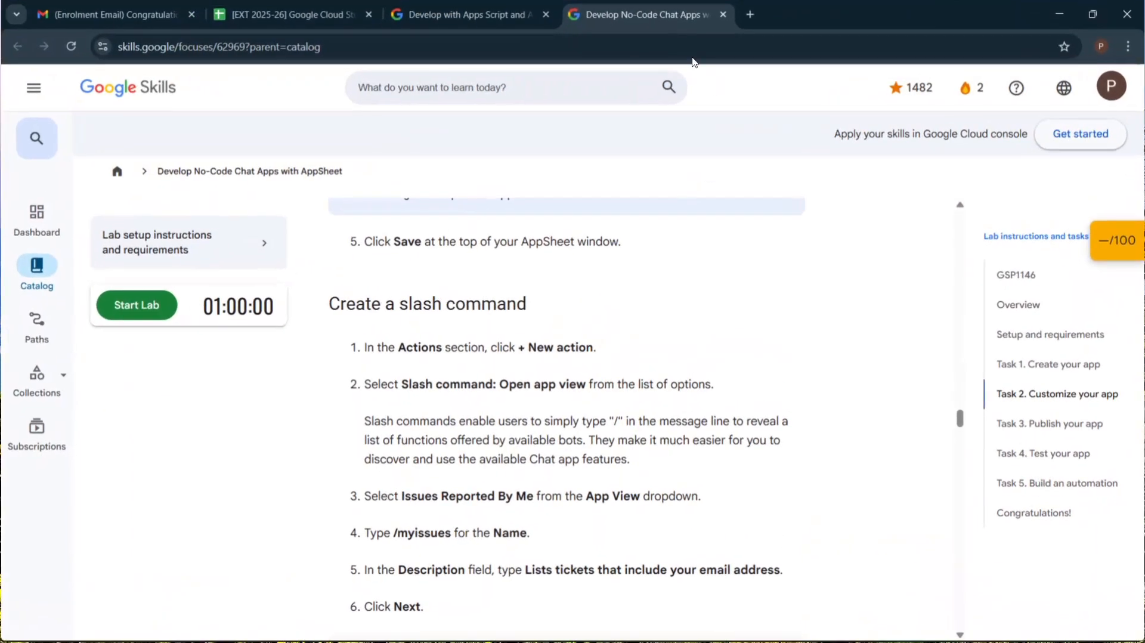
pyautogui.click(449, 17)
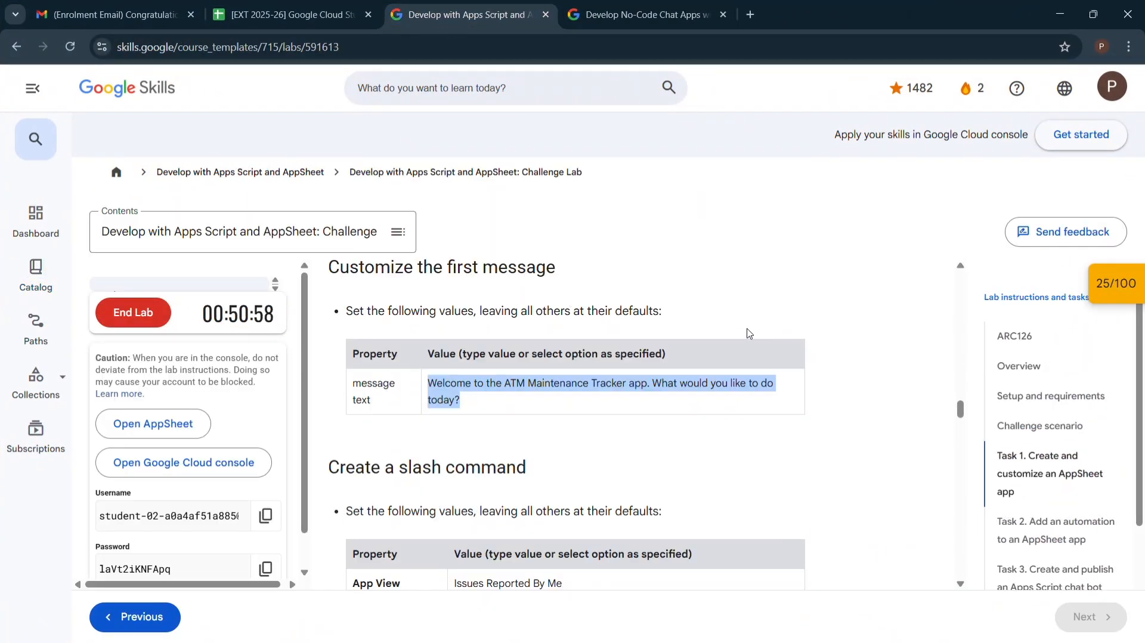
pyautogui.scroll(-2, 749, 333)
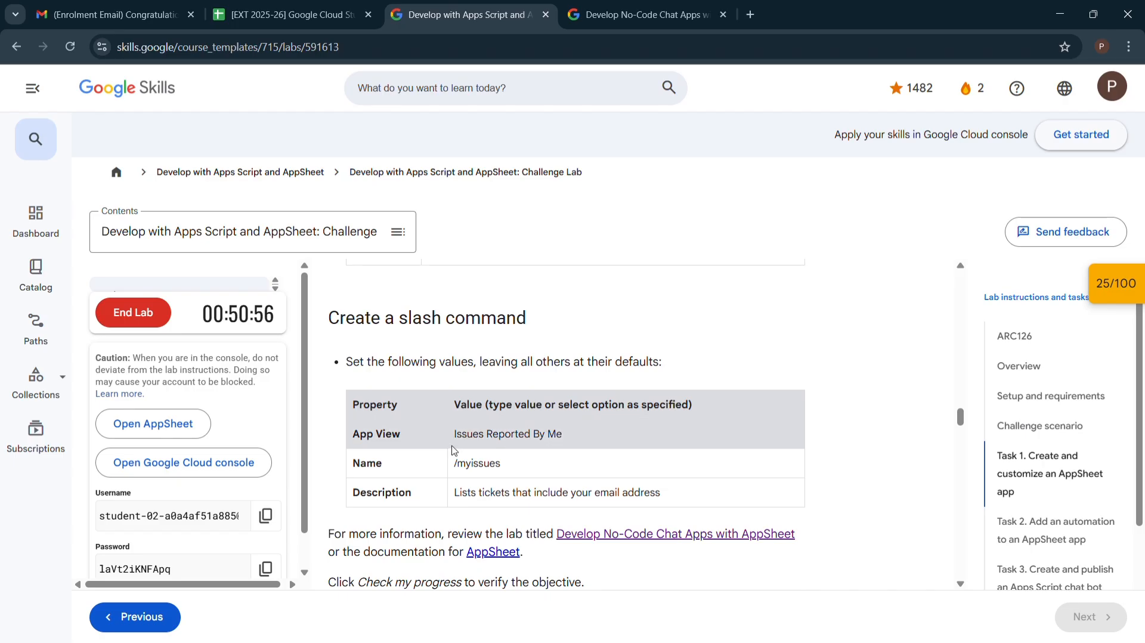
pyautogui.moveTo(455, 432); pyautogui.dragTo(573, 439)
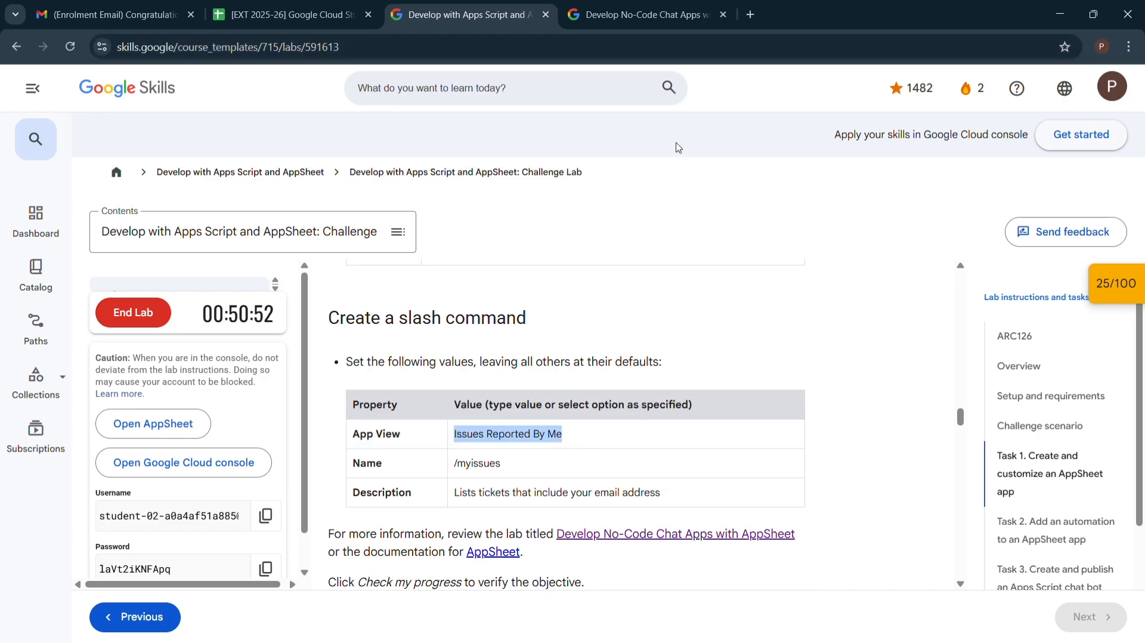
pyautogui.press('super+Tab')
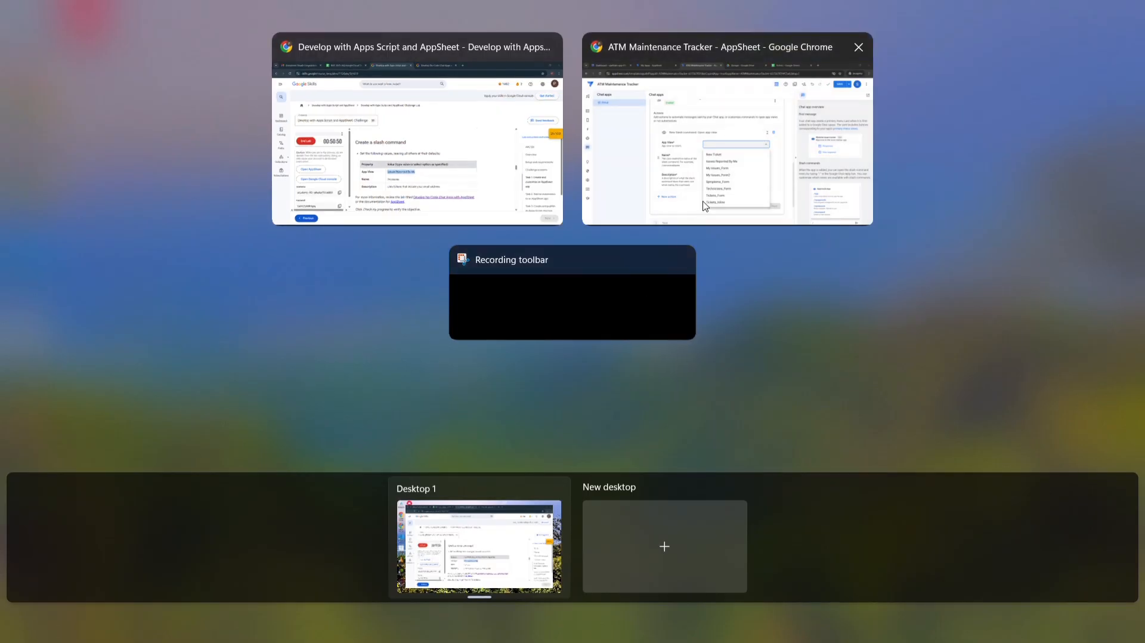
pyautogui.click(704, 208)
pyautogui.click(555, 391)
# Copy the command name from the challenge lab and name the slash command /myissues, without leading whitespace
pyautogui.press('super+Tab')
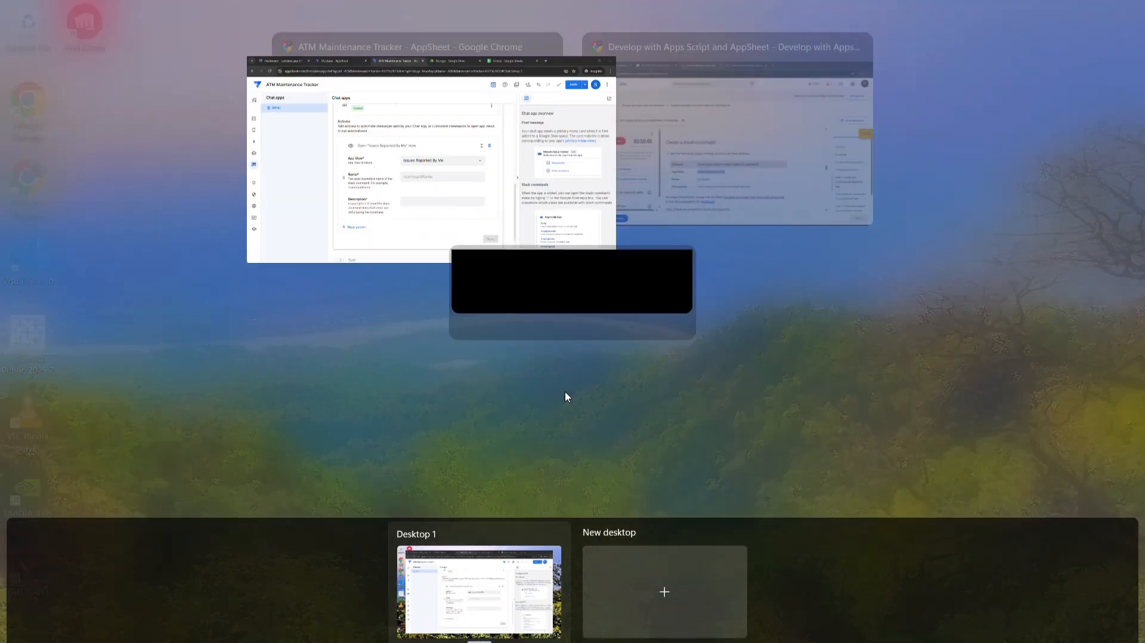
pyautogui.click(683, 180)
pyautogui.moveTo(503, 465); pyautogui.dragTo(465, 479)
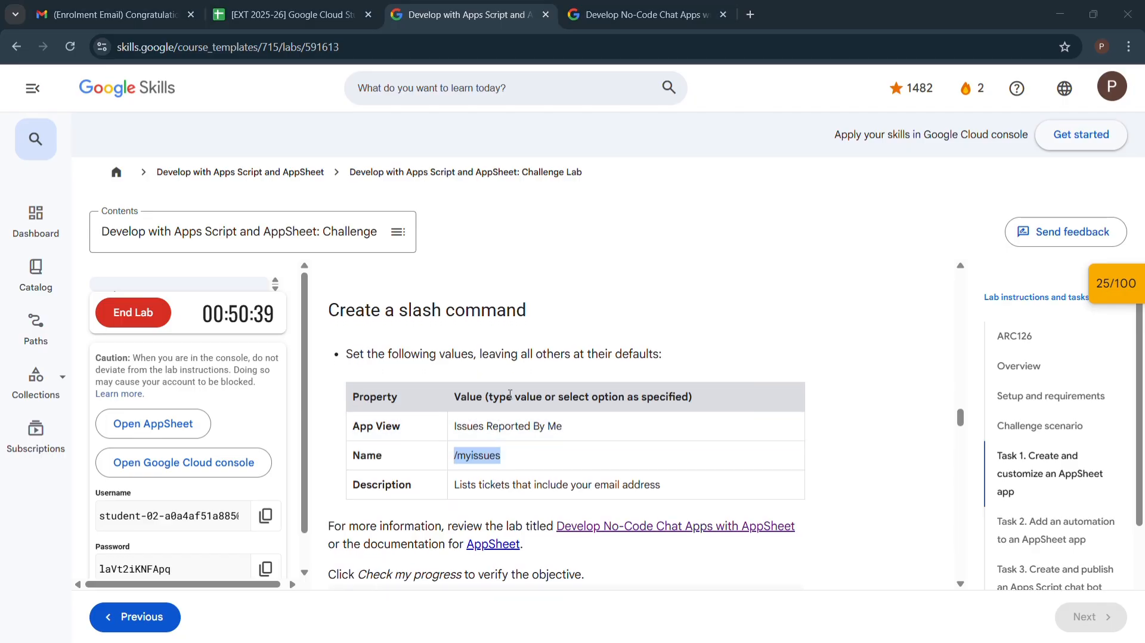
pyautogui.press('super+Tab')
pyautogui.click(725, 141)
pyautogui.click(564, 379)
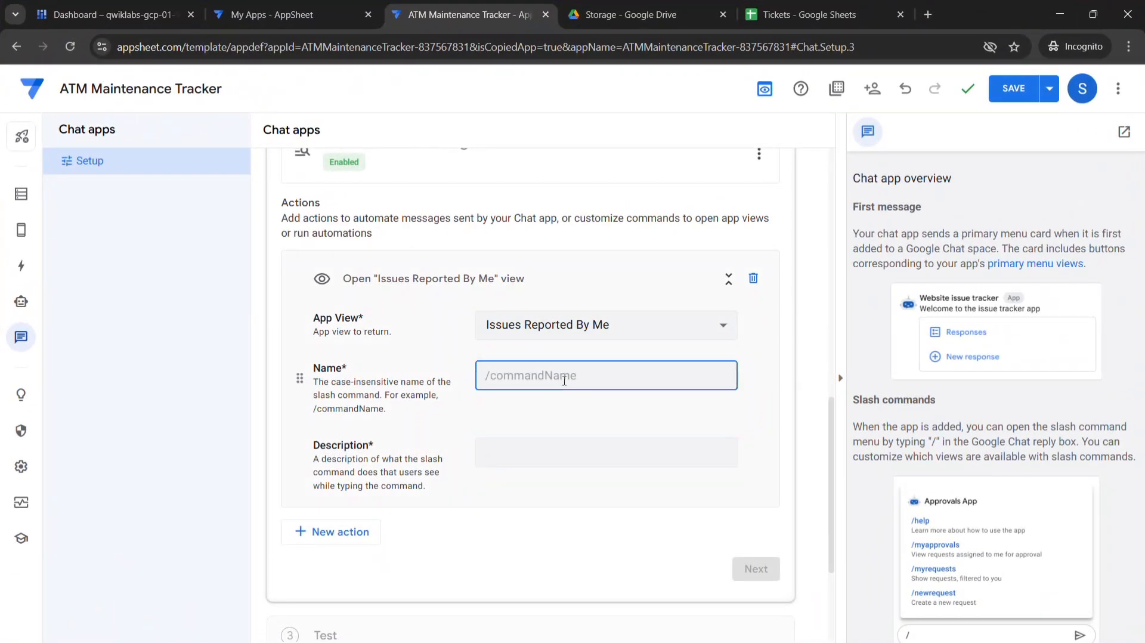
pyautogui.write('/myissues')
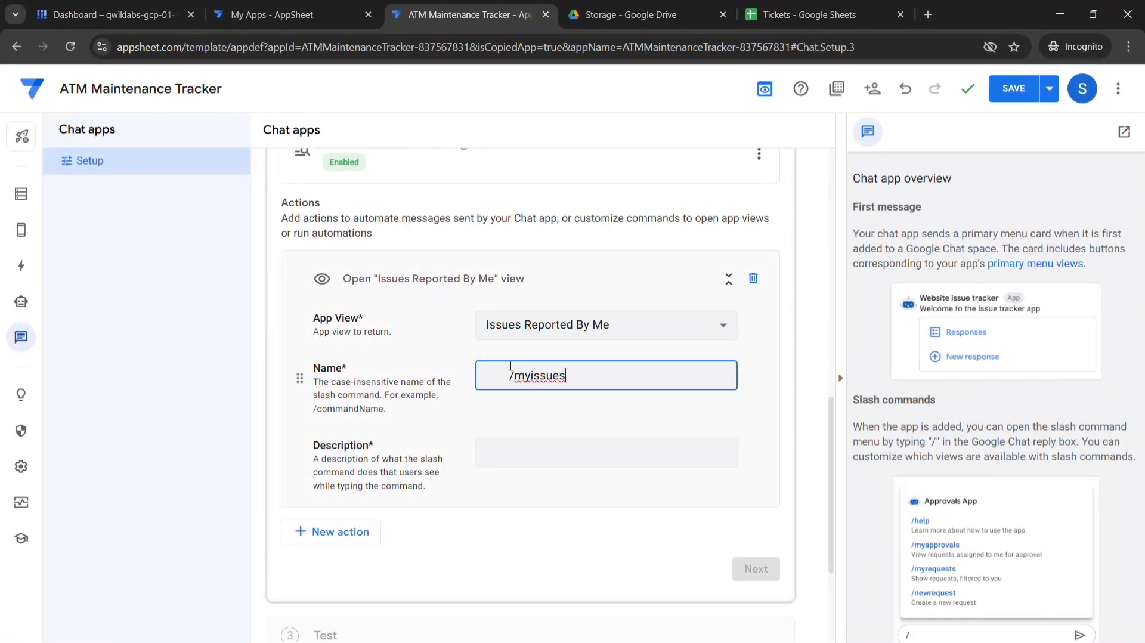
pyautogui.press('BackSpace')
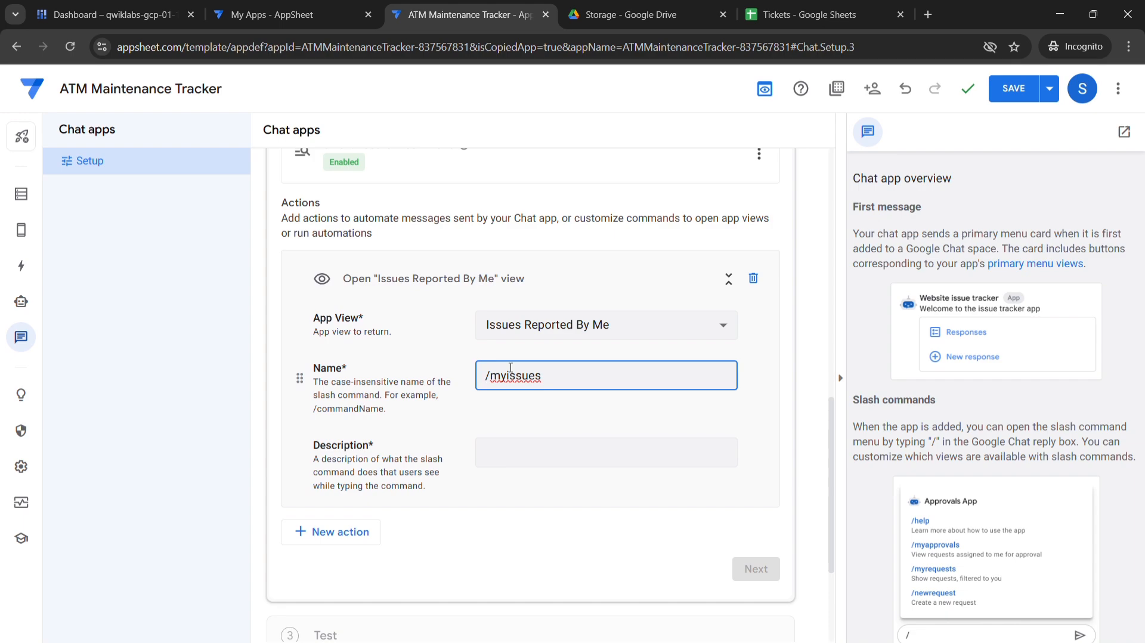
# Copy the description from the challenge lab and set the slash command's description to "Lists tickets that include your email address"
pyautogui.press('super+Tab')
pyautogui.click(727, 149)
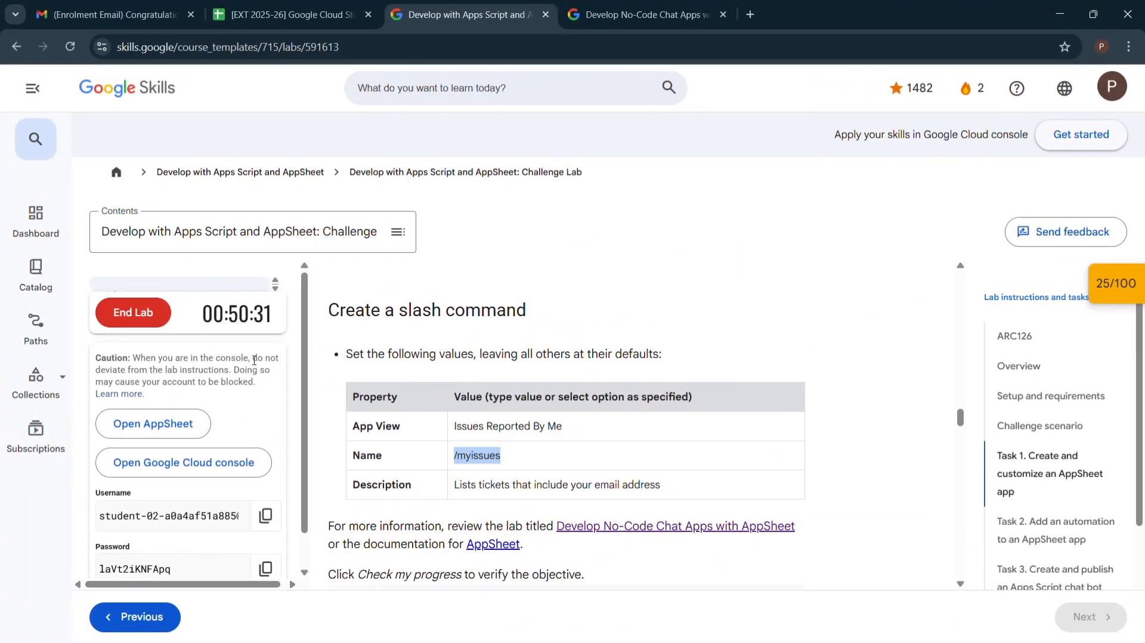
pyautogui.scroll(-1, 409, 411)
pyautogui.moveTo(684, 416); pyautogui.dragTo(459, 428)
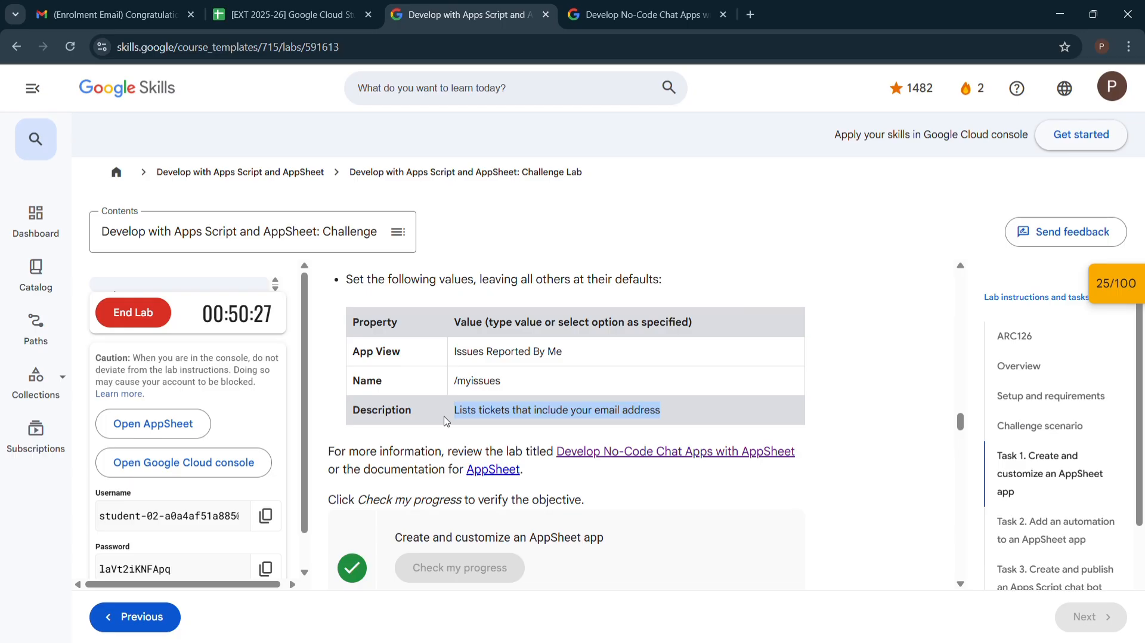
pyautogui.press('super+Tab')
pyautogui.click(752, 145)
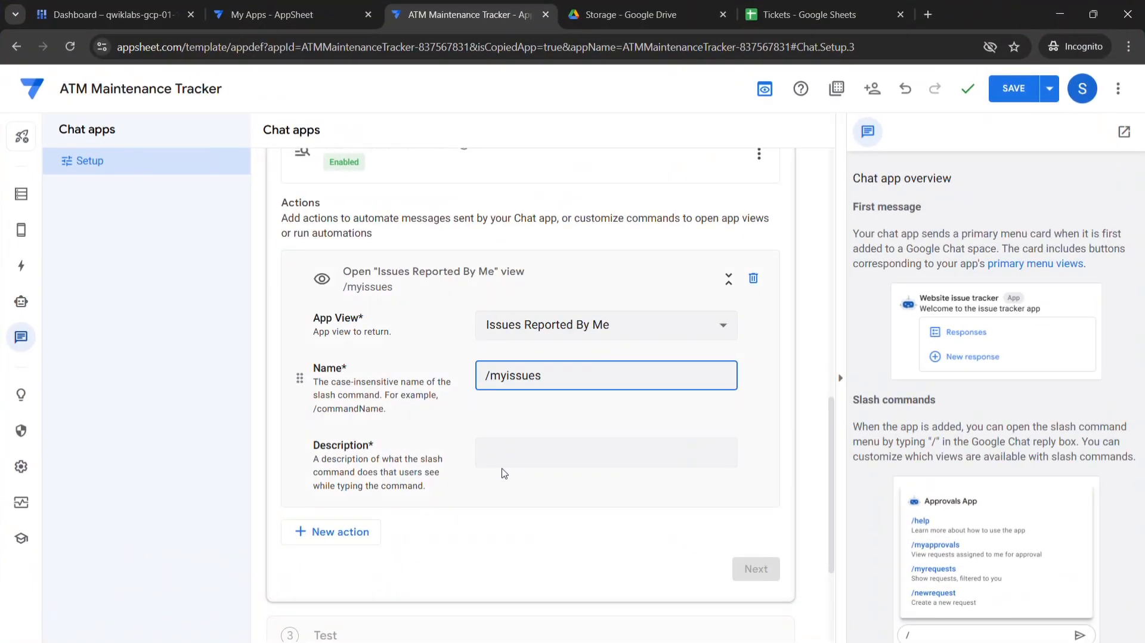
pyautogui.click(518, 459)
pyautogui.write('Lists tickets that include your email address')
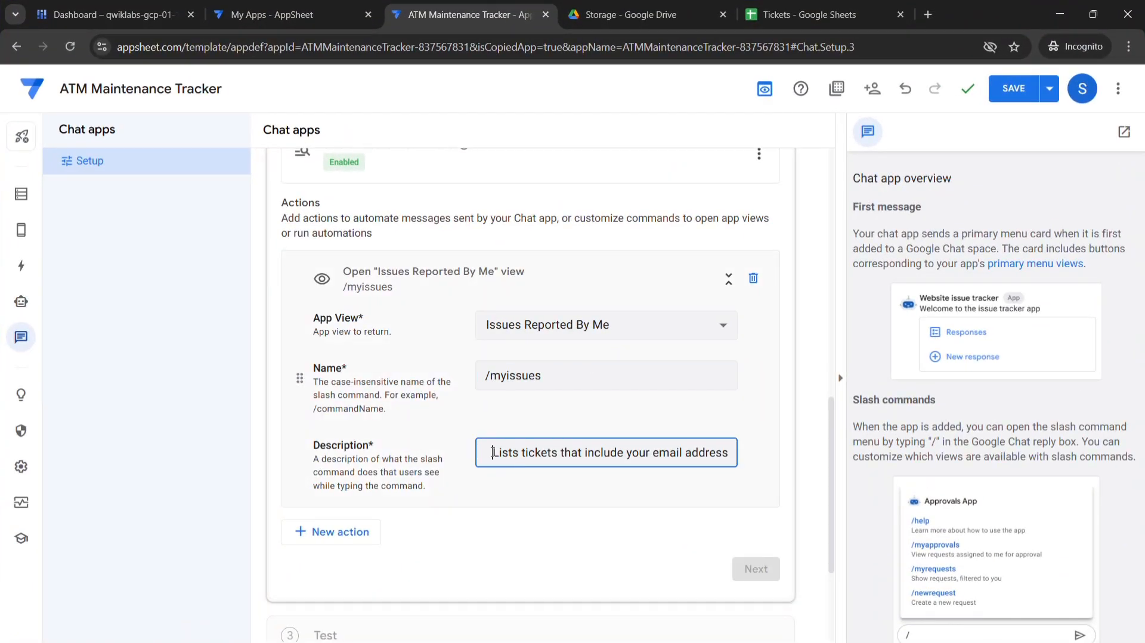
# Remove the leading whitespace from the slash command's description, check the /myissues name, and continue to the Chat app's Test stage
pyautogui.press('BackSpace')
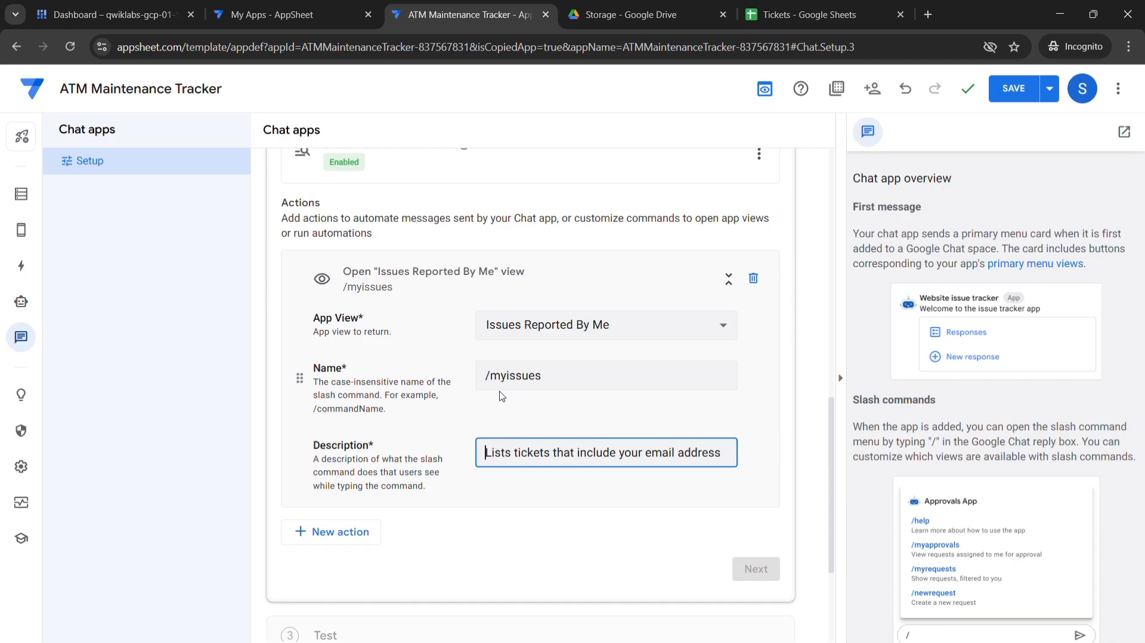
pyautogui.click(486, 373)
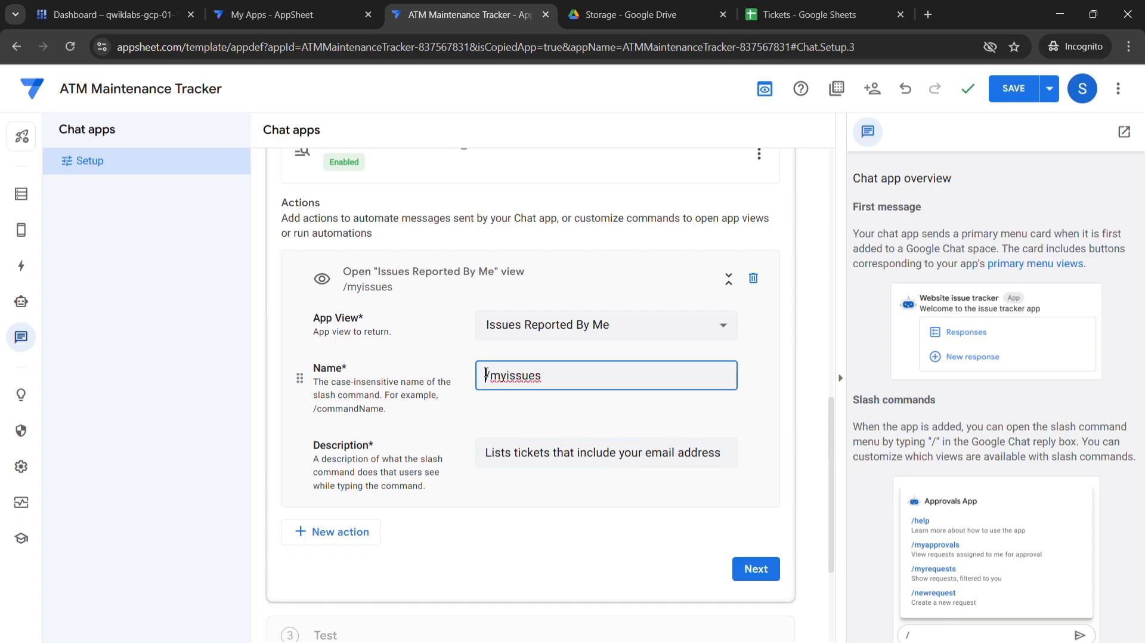
pyautogui.scroll(-3, 493, 373)
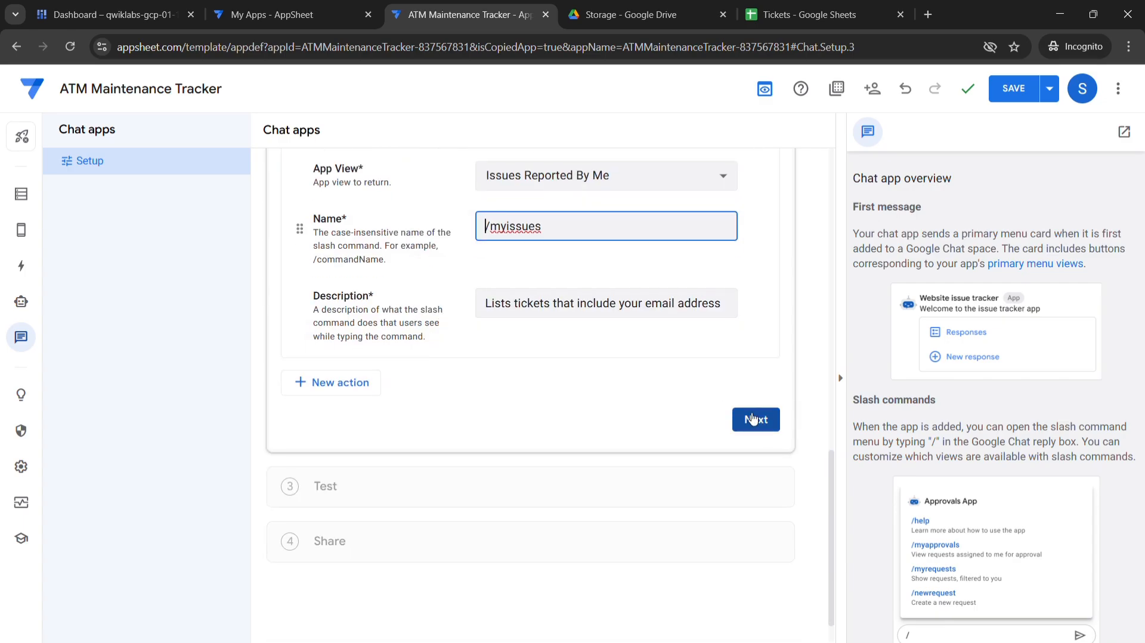
pyautogui.click(770, 426)
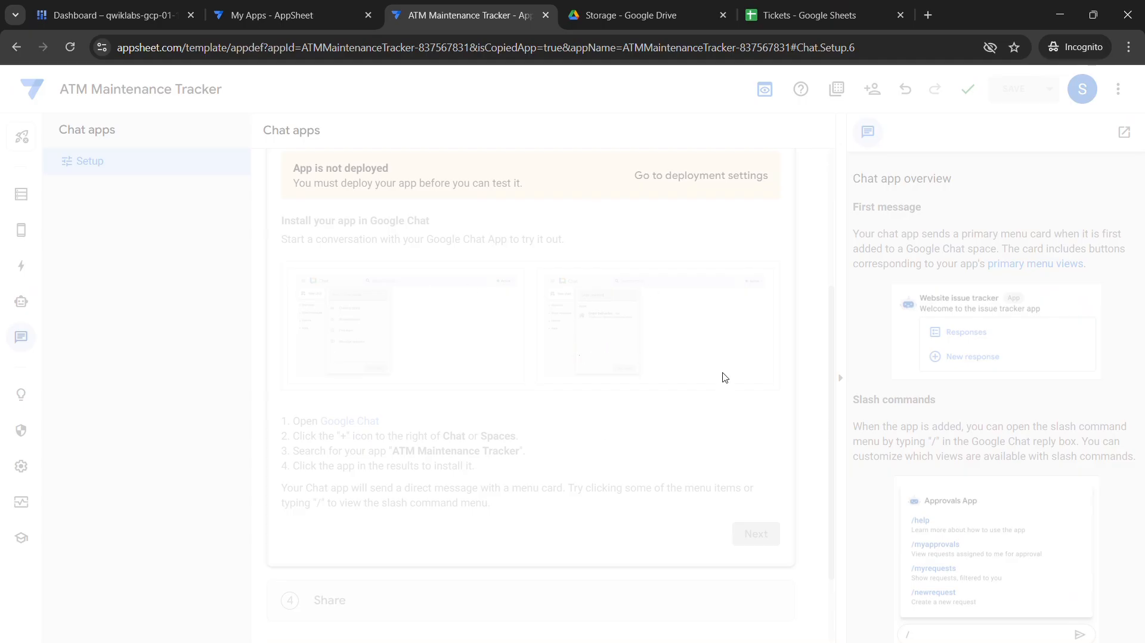
# Run the deployment check for the ATM Maintenance Tracker from its deployment settings and move the app to the deployed state
pyautogui.click(717, 180)
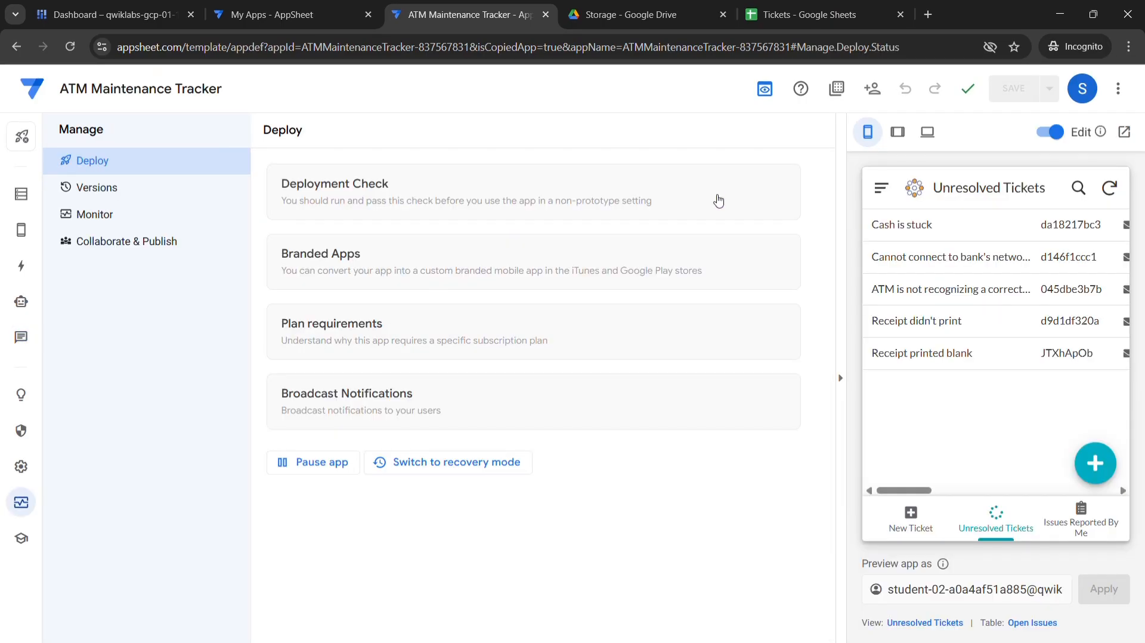
pyautogui.click(123, 165)
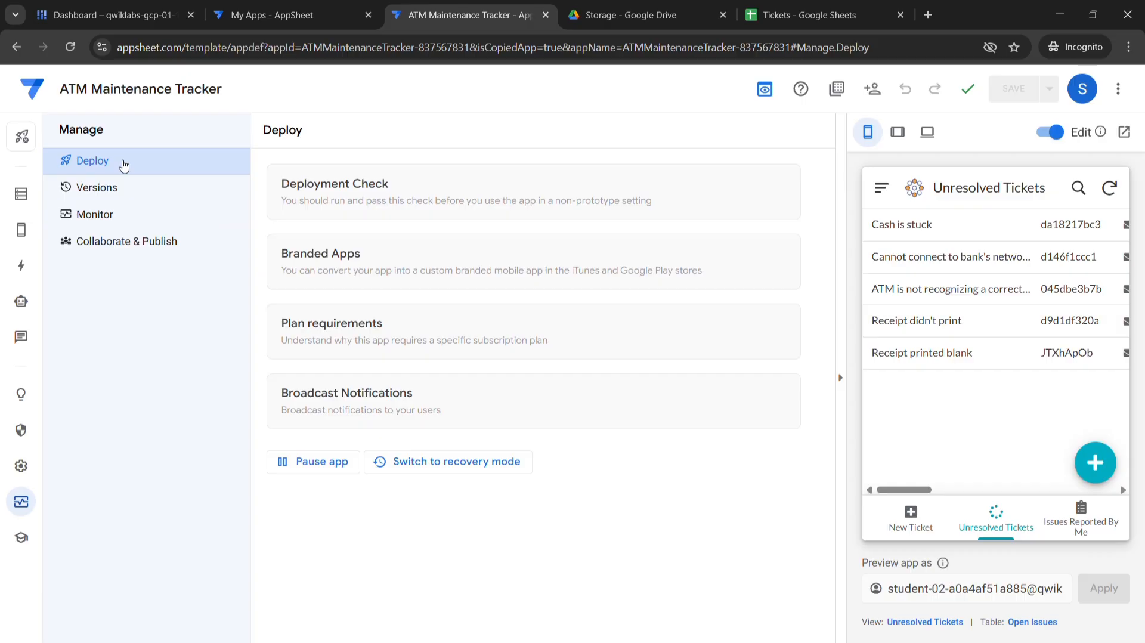
pyautogui.click(411, 200)
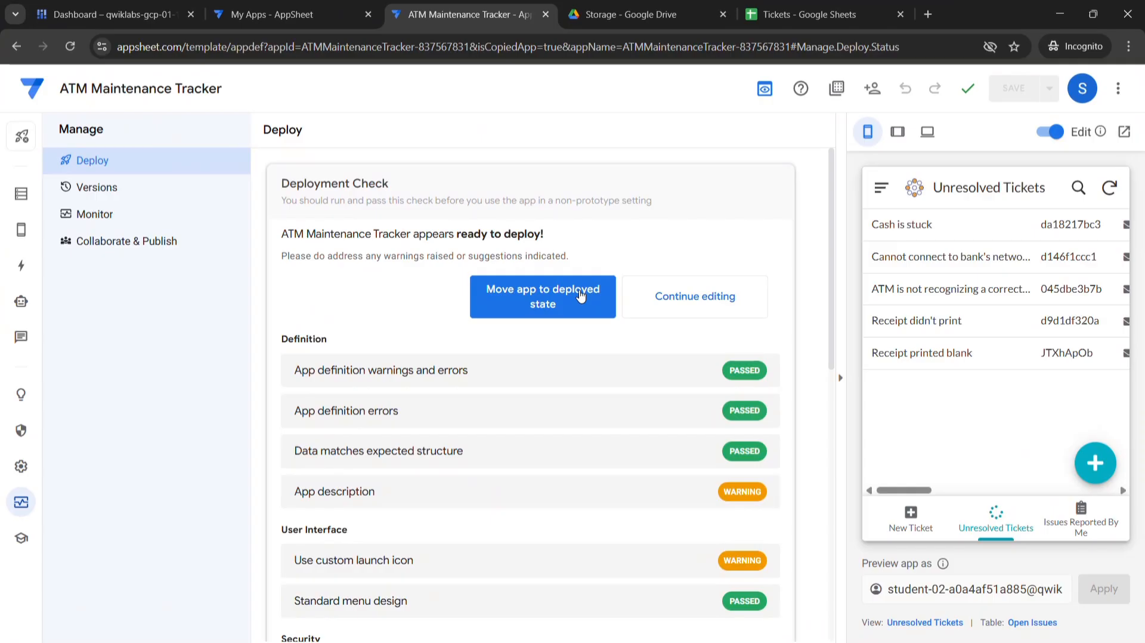
pyautogui.click(534, 301)
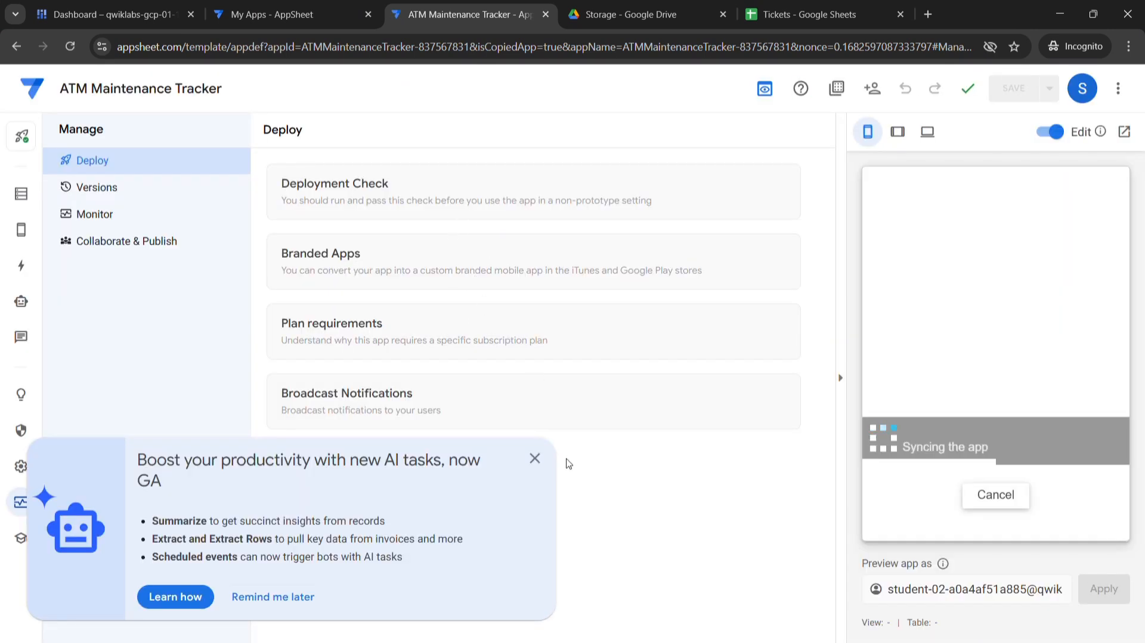
pyautogui.click(945, 520)
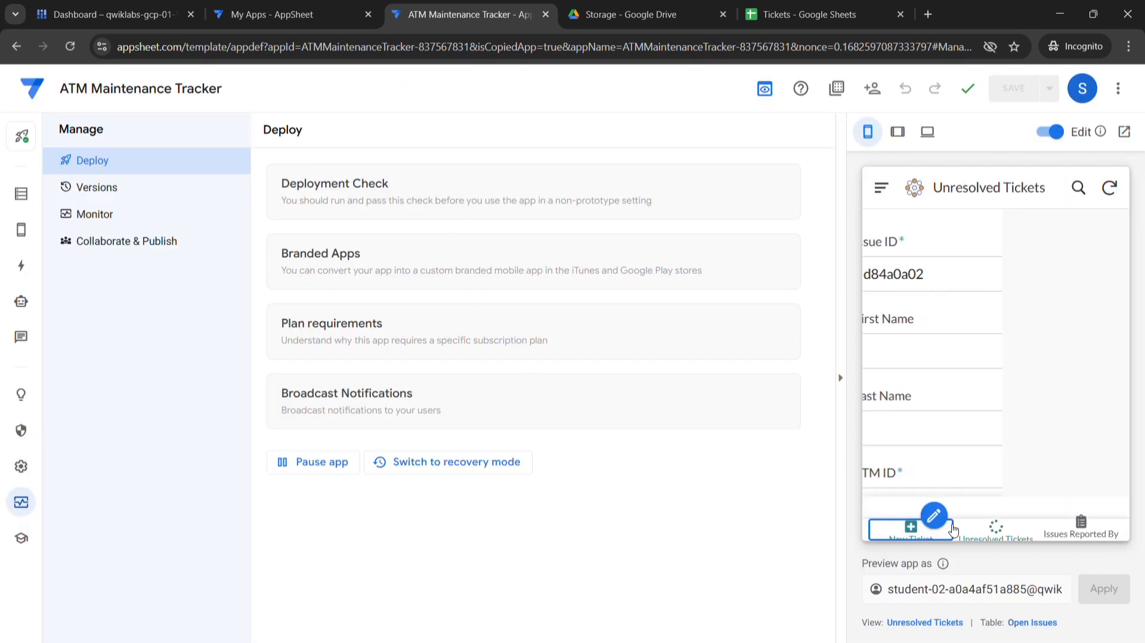
# Read the deployment and testing instructions in the Develop No-Code Chat Apps lab and open its Google Chat link in an incognito window
pyautogui.press('super+Tab')
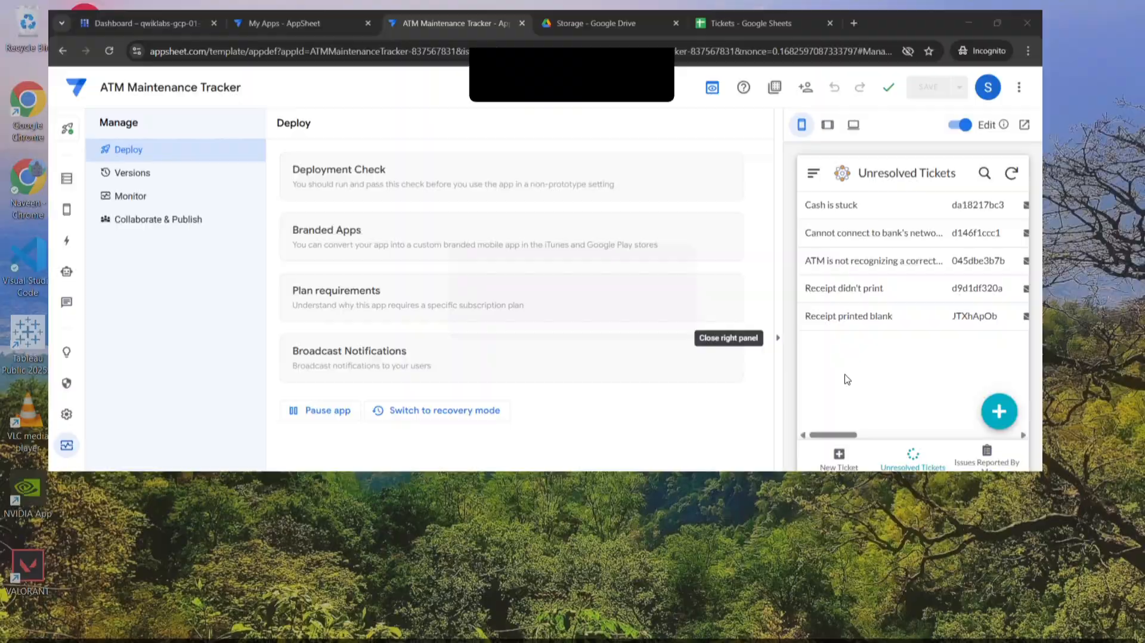
pyautogui.click(817, 146)
pyautogui.scroll(-2, 534, 422)
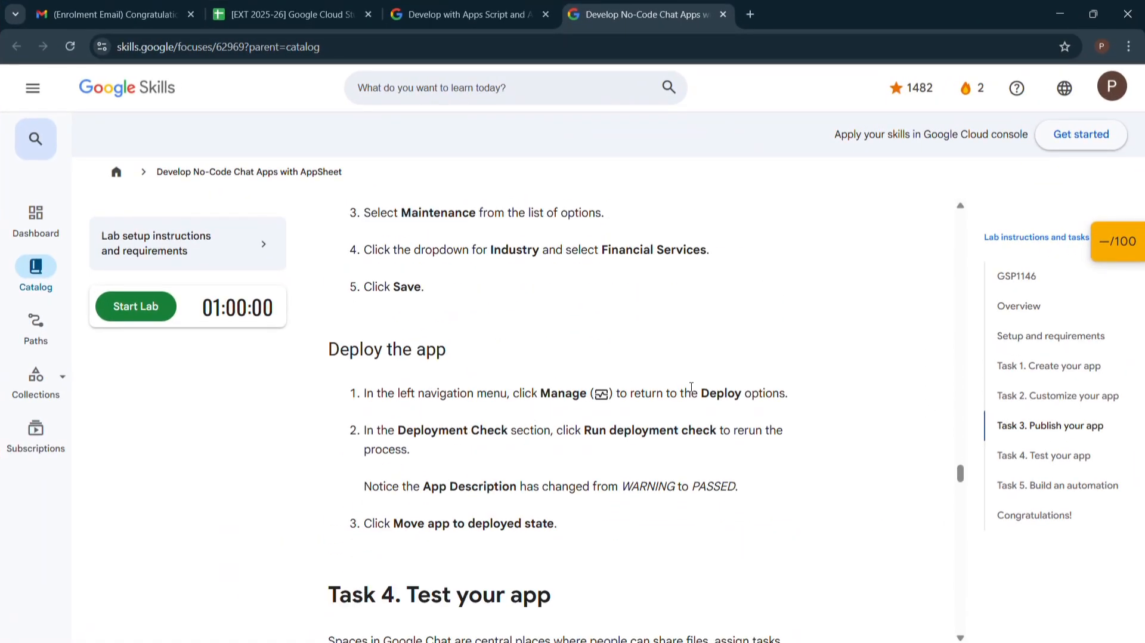
pyautogui.scroll(-1, 691, 386)
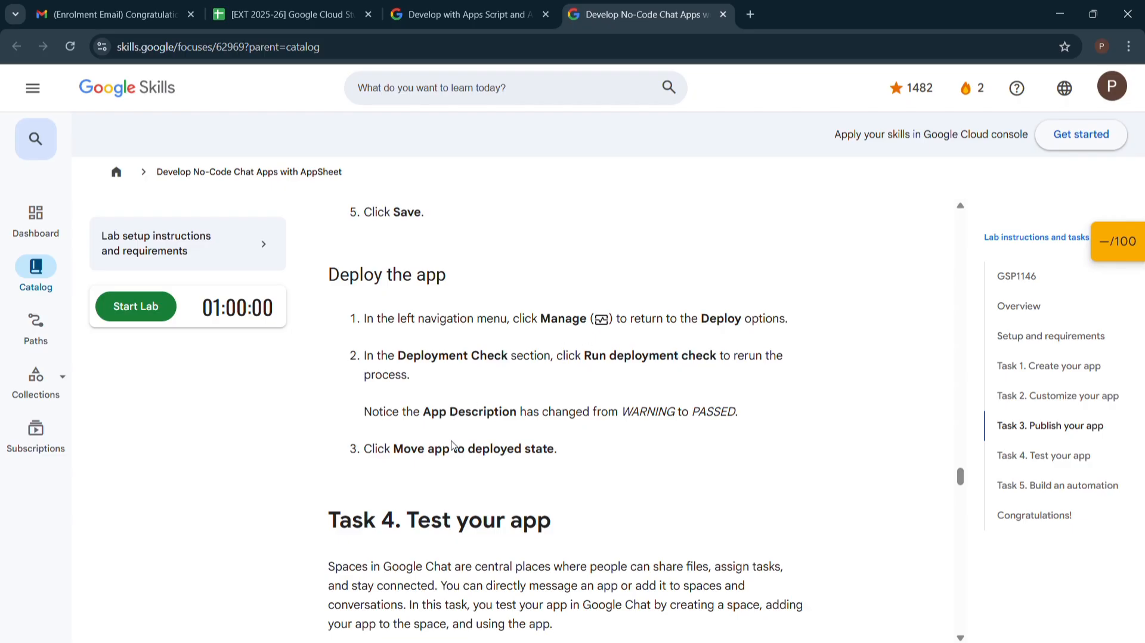
pyautogui.scroll(-5, 526, 453)
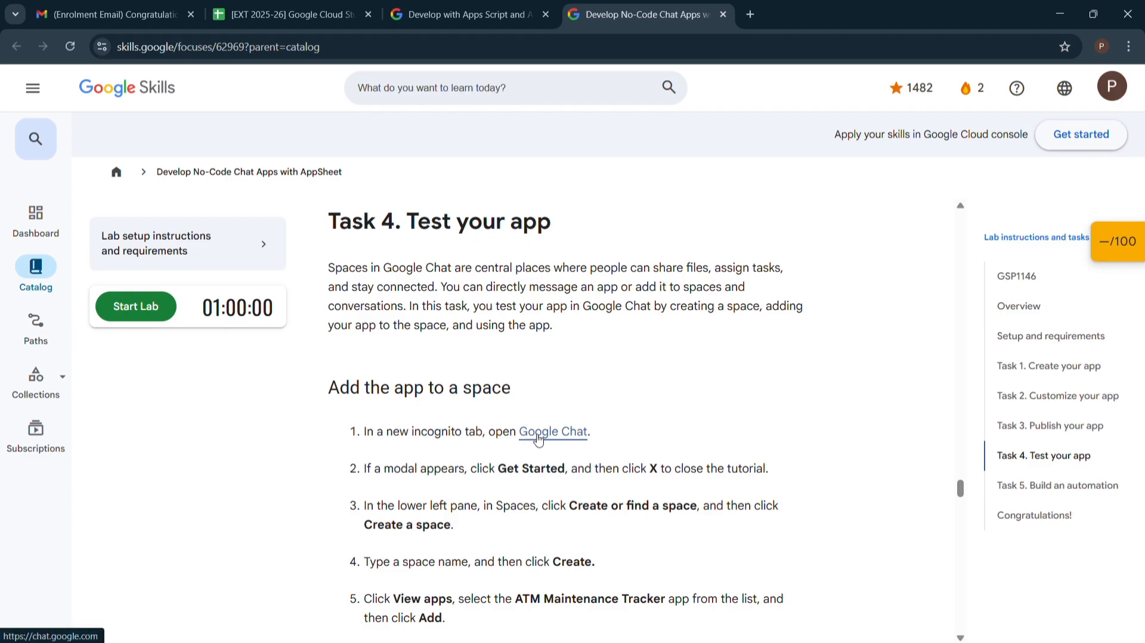
pyautogui.rightClick(543, 435)
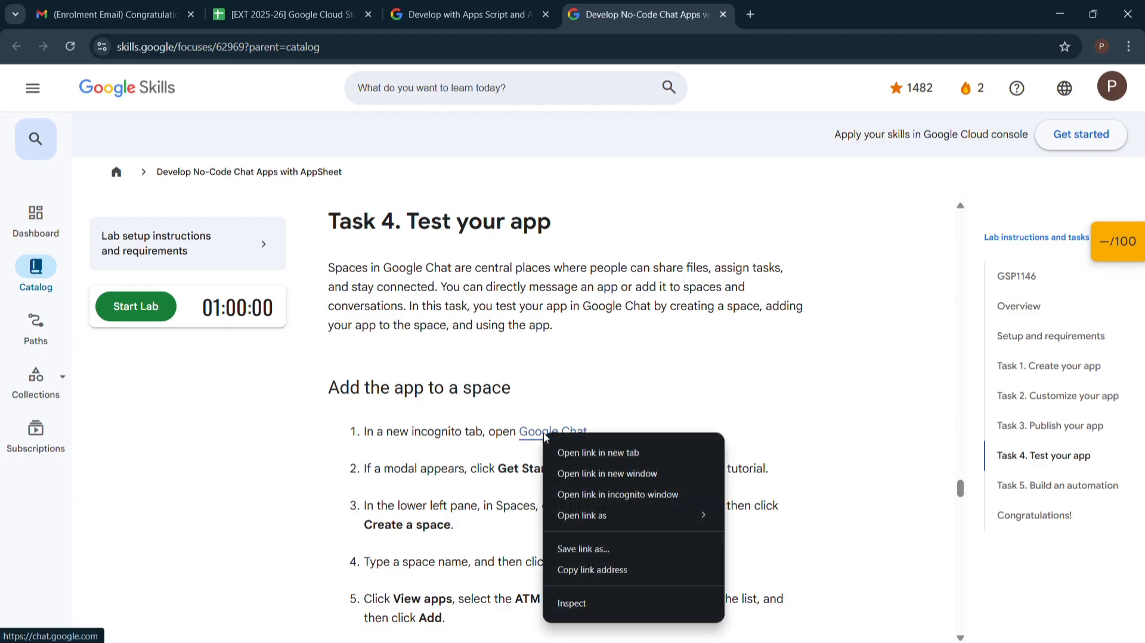
pyautogui.click(609, 493)
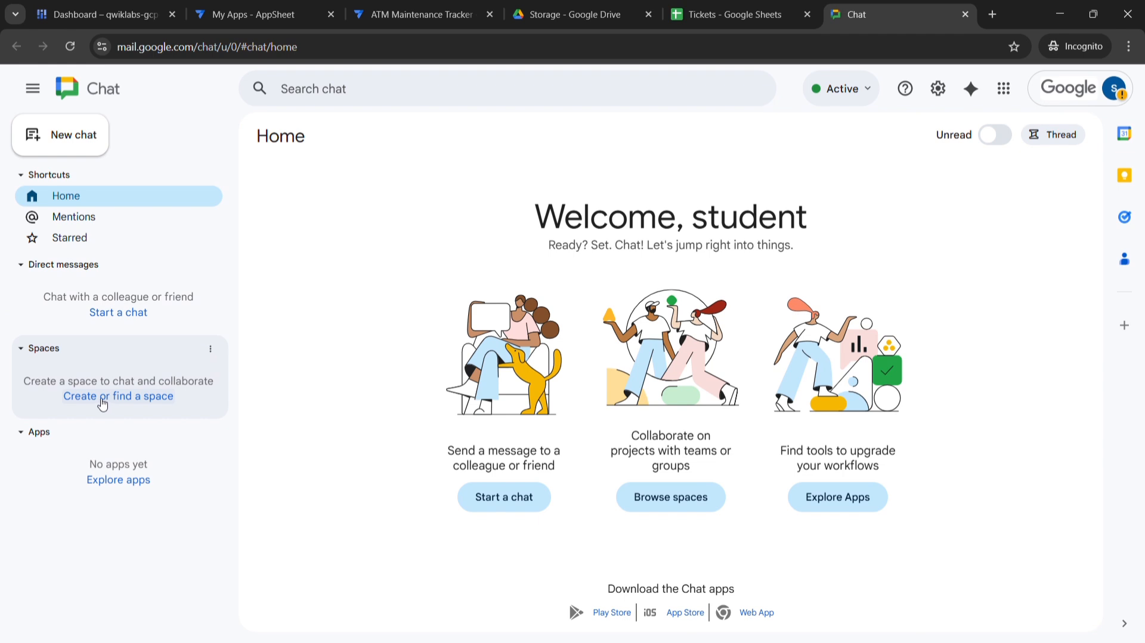
# Create a private collaboration space named ATM in Google Chat and dismiss the Gemini introduction
pyautogui.click(124, 405)
pyautogui.click(205, 186)
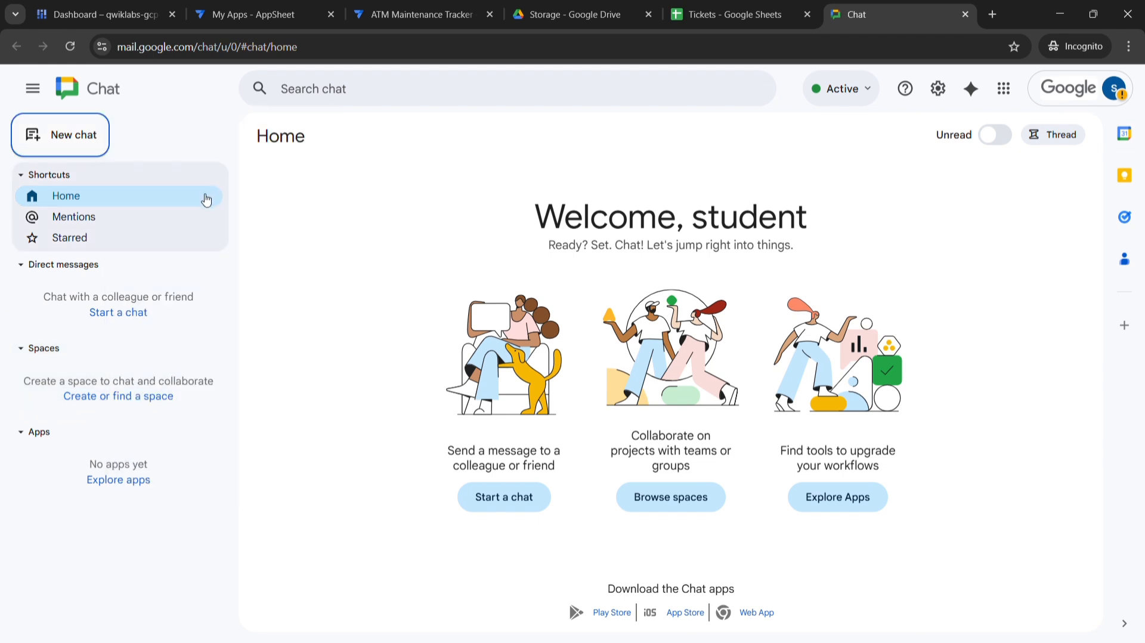
pyautogui.moveTo(477, 192); pyautogui.dragTo(481, 211)
pyautogui.click(484, 222)
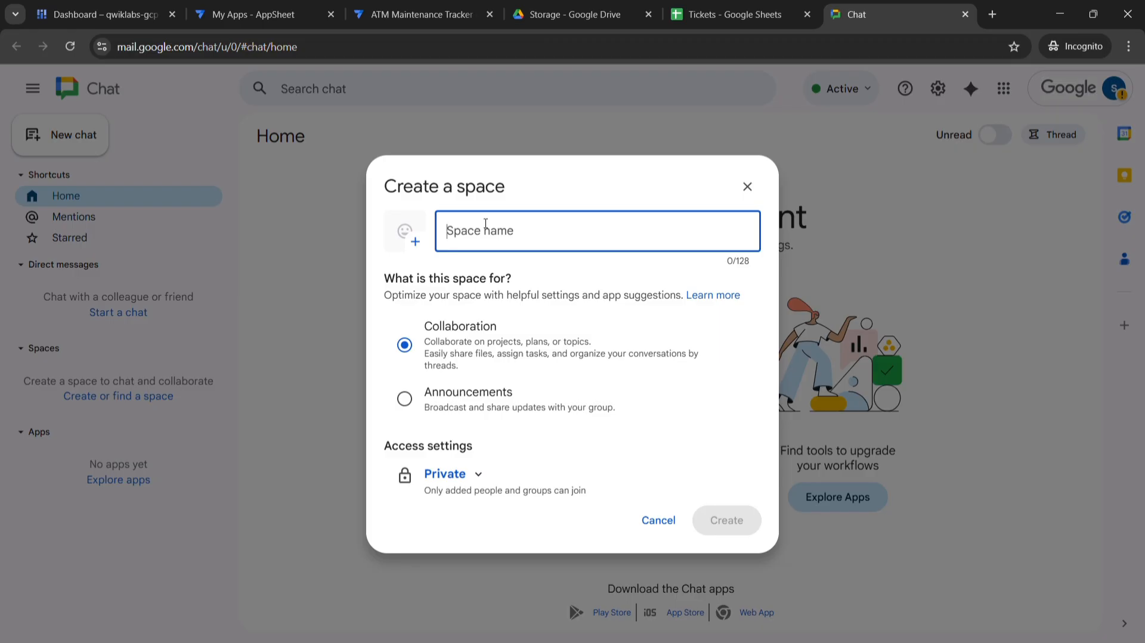
pyautogui.write('ATM')
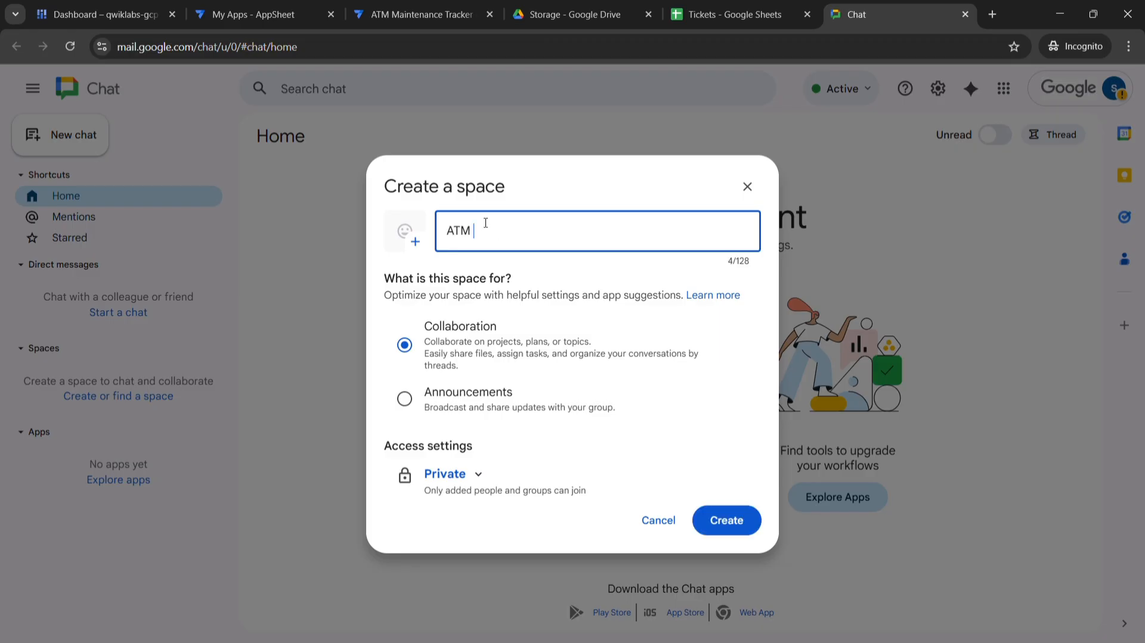
pyautogui.click(736, 526)
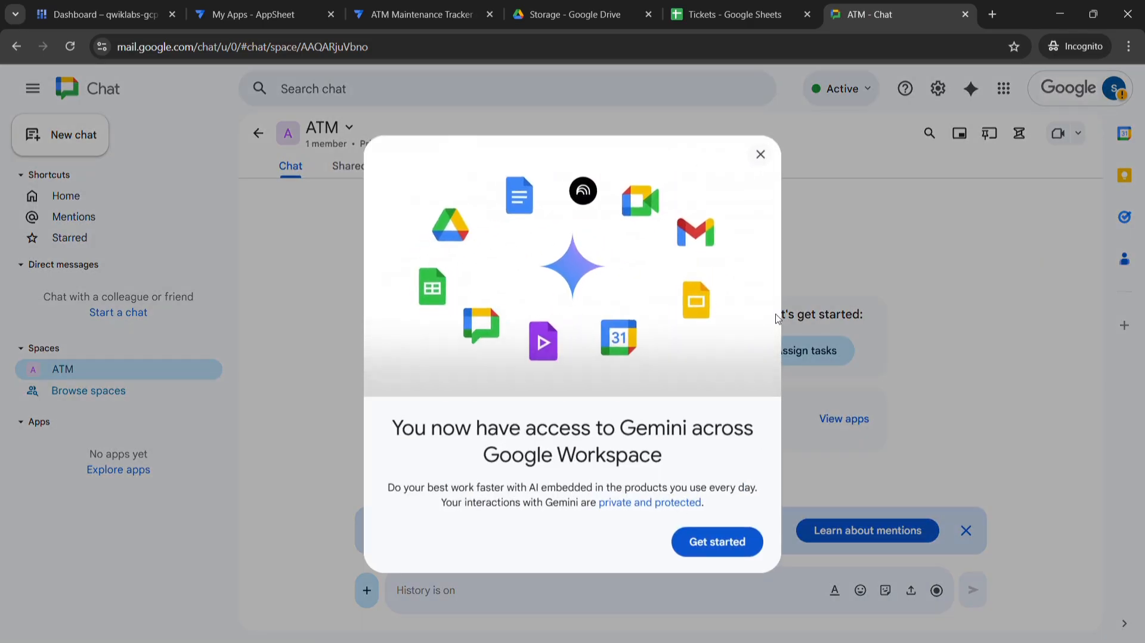
pyautogui.click(755, 155)
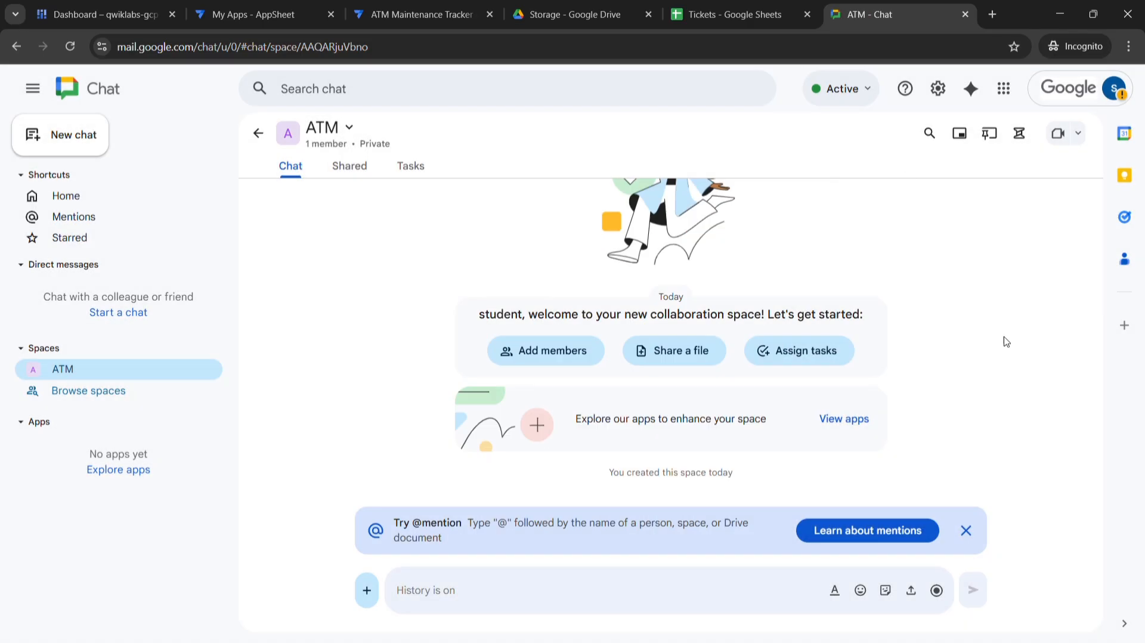
# Add the ATM Maintenance Tracker app to the ATM space and install it
pyautogui.click(844, 419)
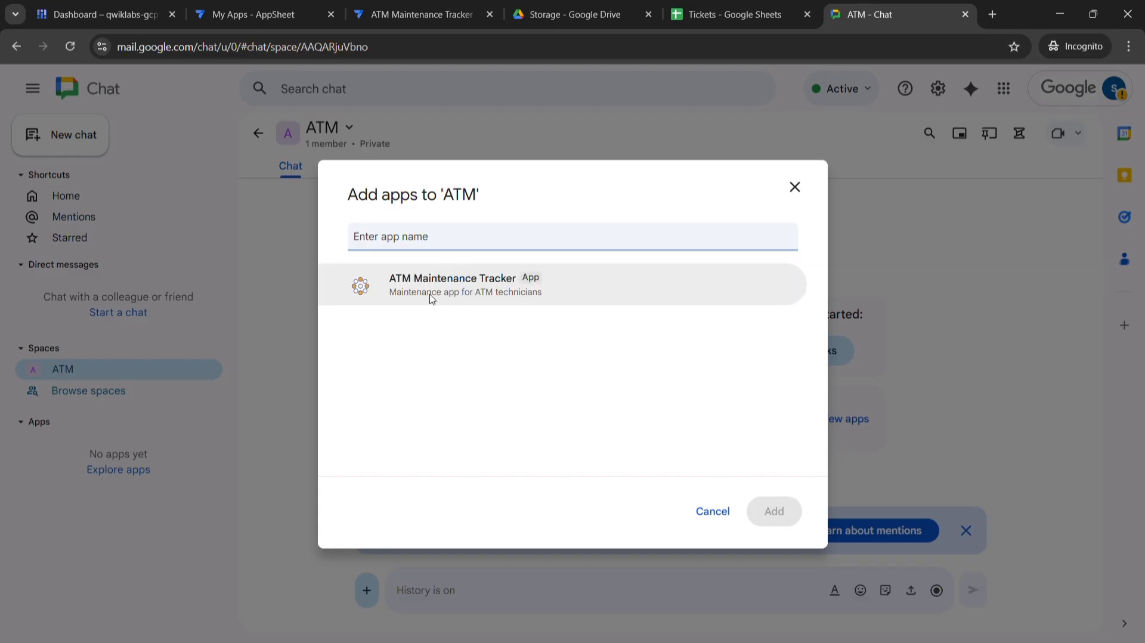
pyautogui.click(459, 291)
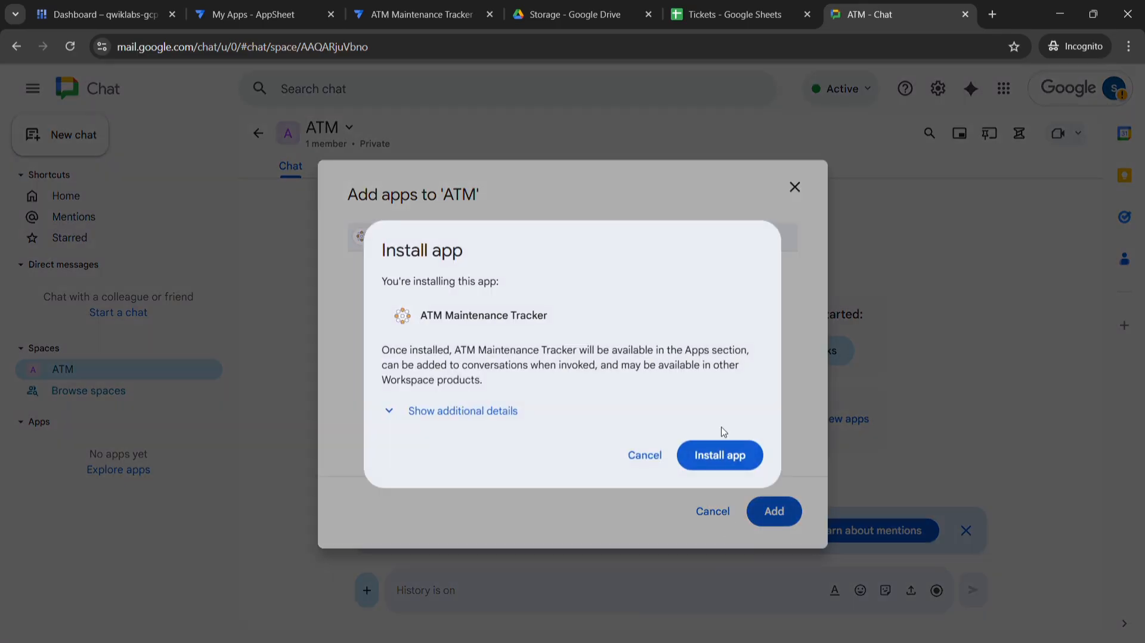
pyautogui.click(715, 453)
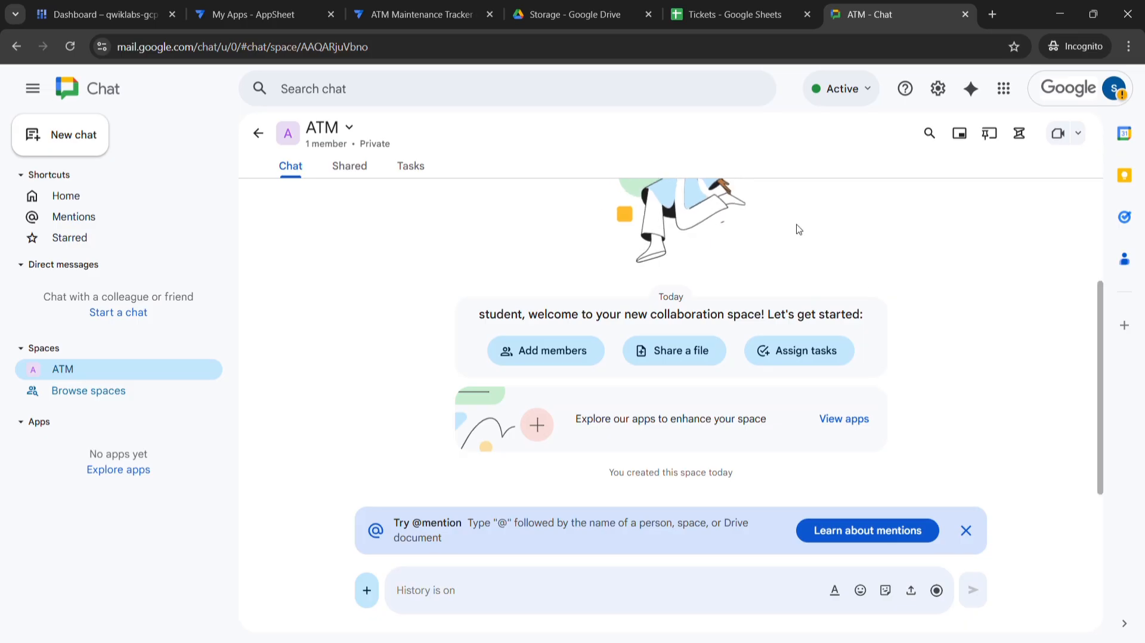
# Check the lab's instructions for using the app in a space, open All Tickets in the app from Chat, and start a new ticket
pyautogui.press('super+Tab')
pyautogui.click(808, 48)
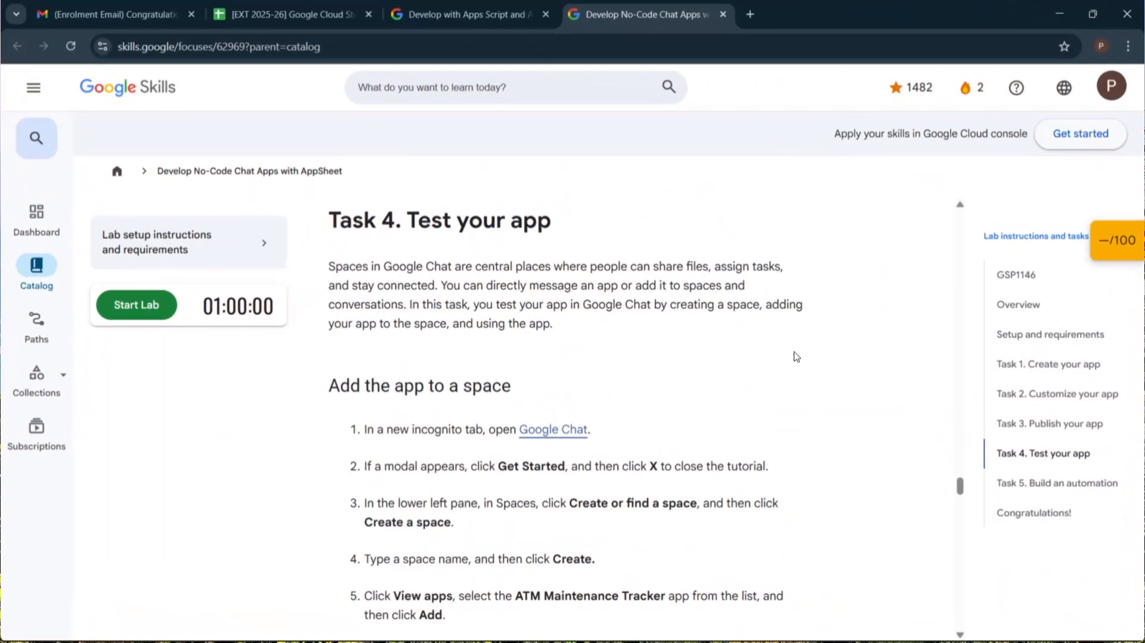
pyautogui.press('super+Tab')
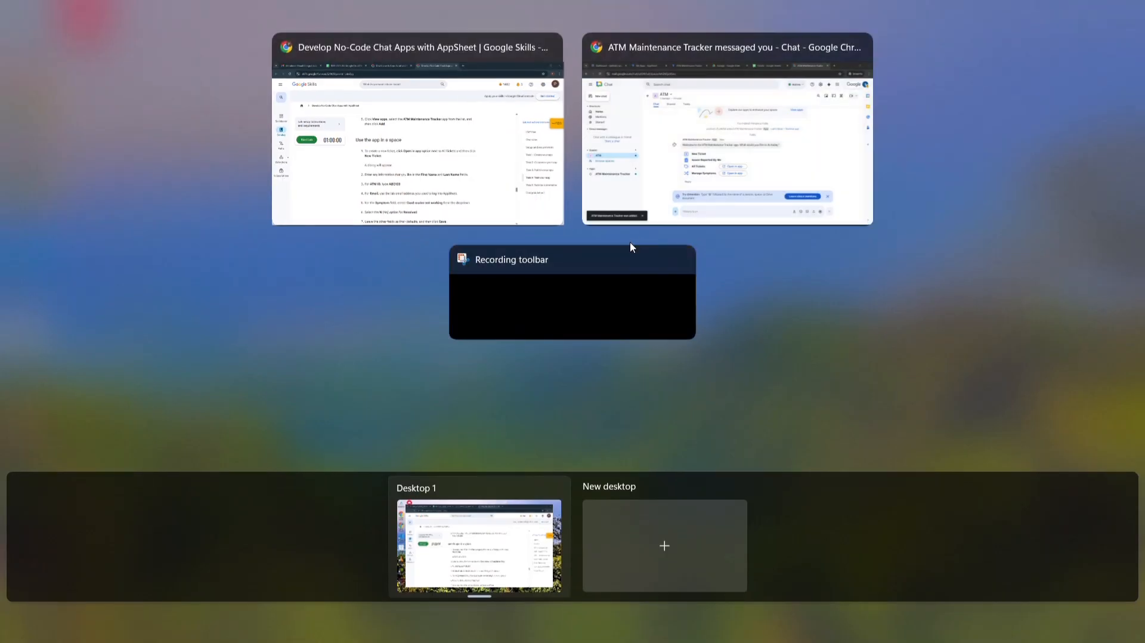
pyautogui.click(630, 236)
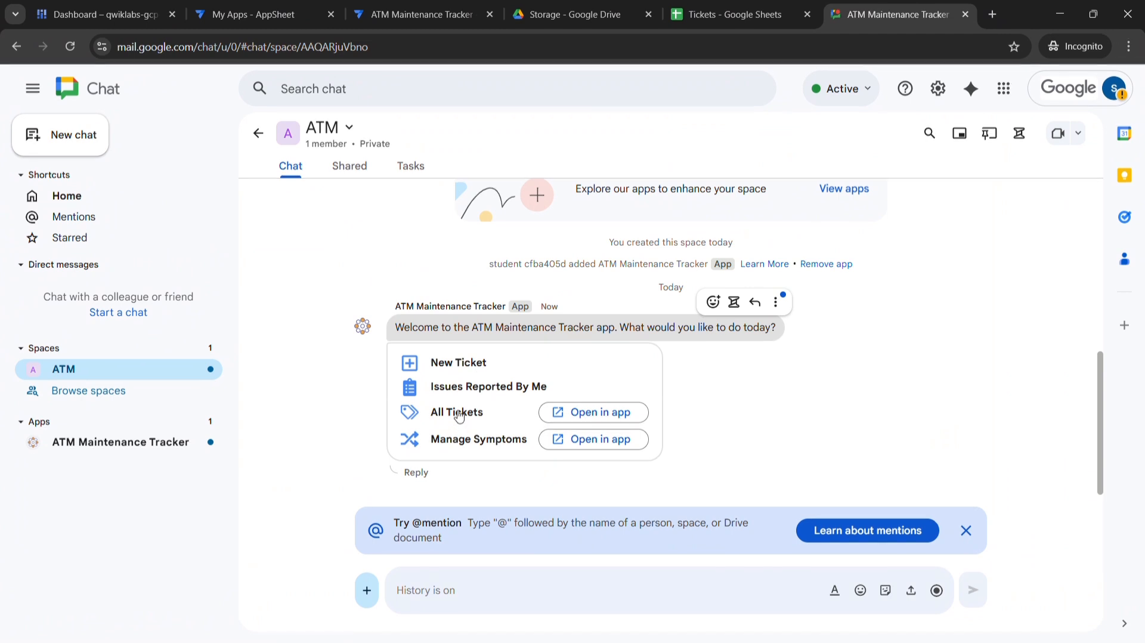
pyautogui.click(599, 412)
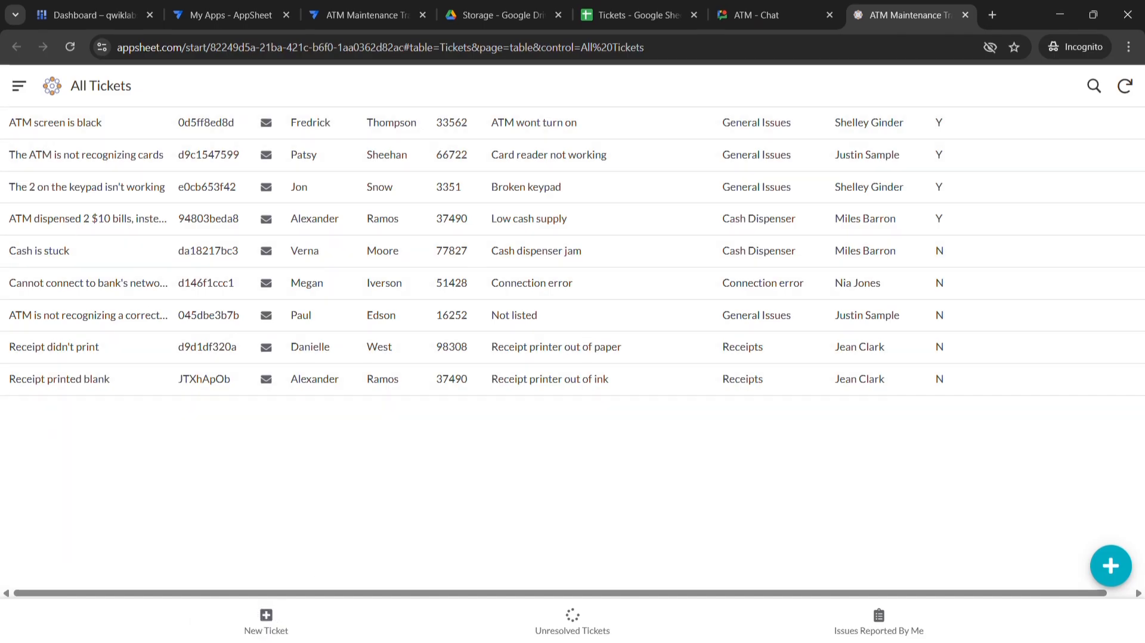
pyautogui.click(265, 623)
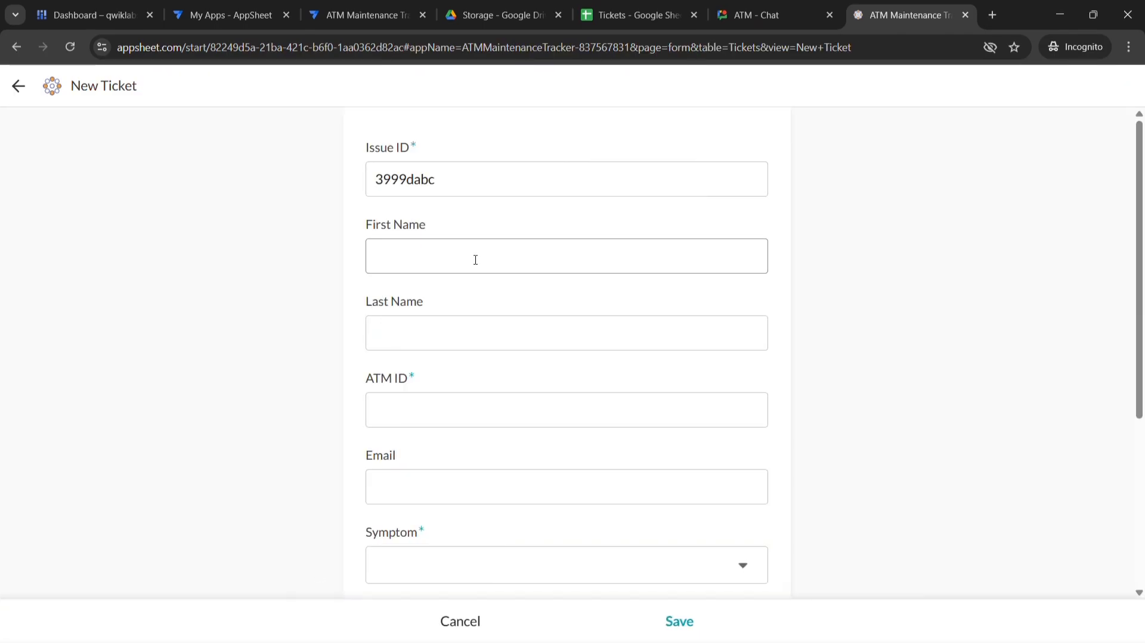
# Consult the lab guide and fill in the new ticket with First Name GDG, ATM ID ABC123 and Symptom "Card reader not working"
pyautogui.click(437, 243)
pyautogui.press('super+Tab')
pyautogui.click(723, 127)
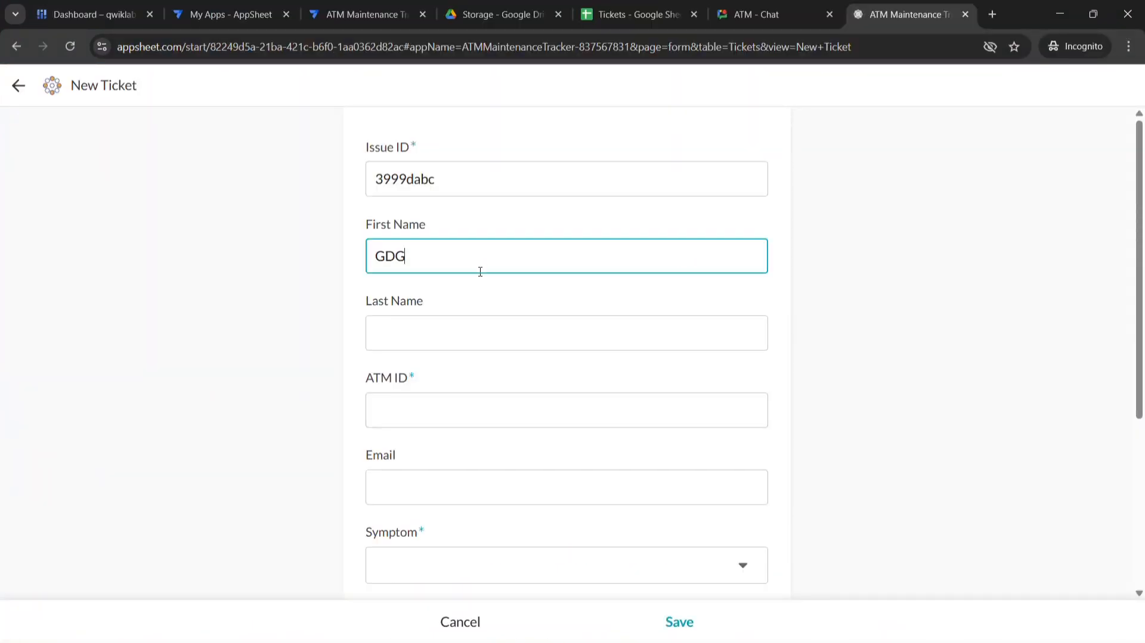
pyautogui.click(548, 409)
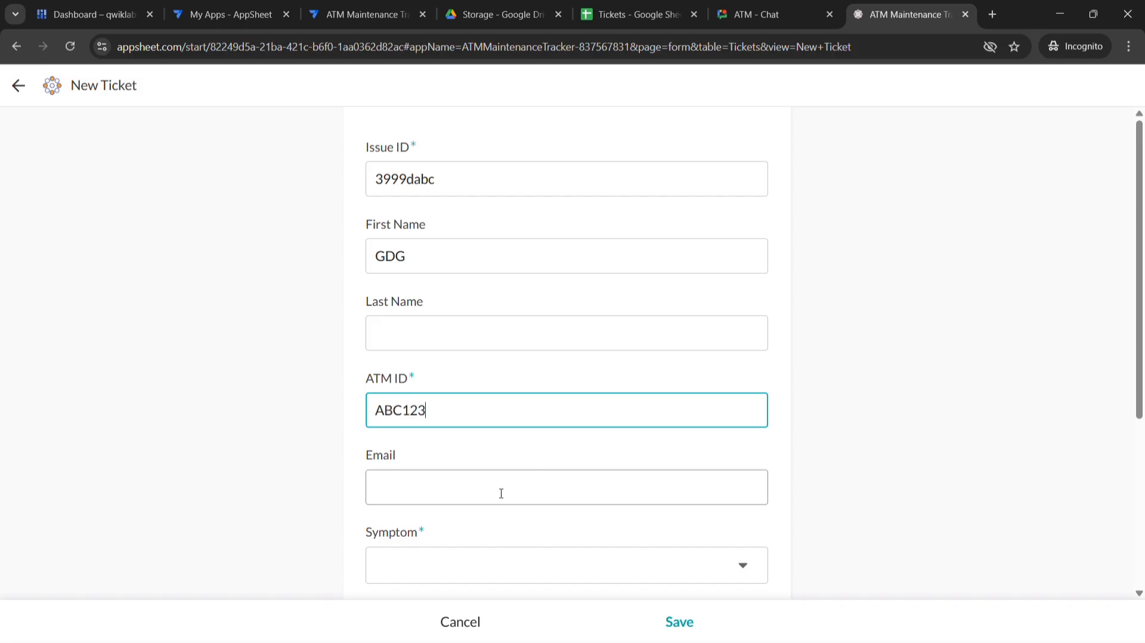
pyautogui.click(511, 565)
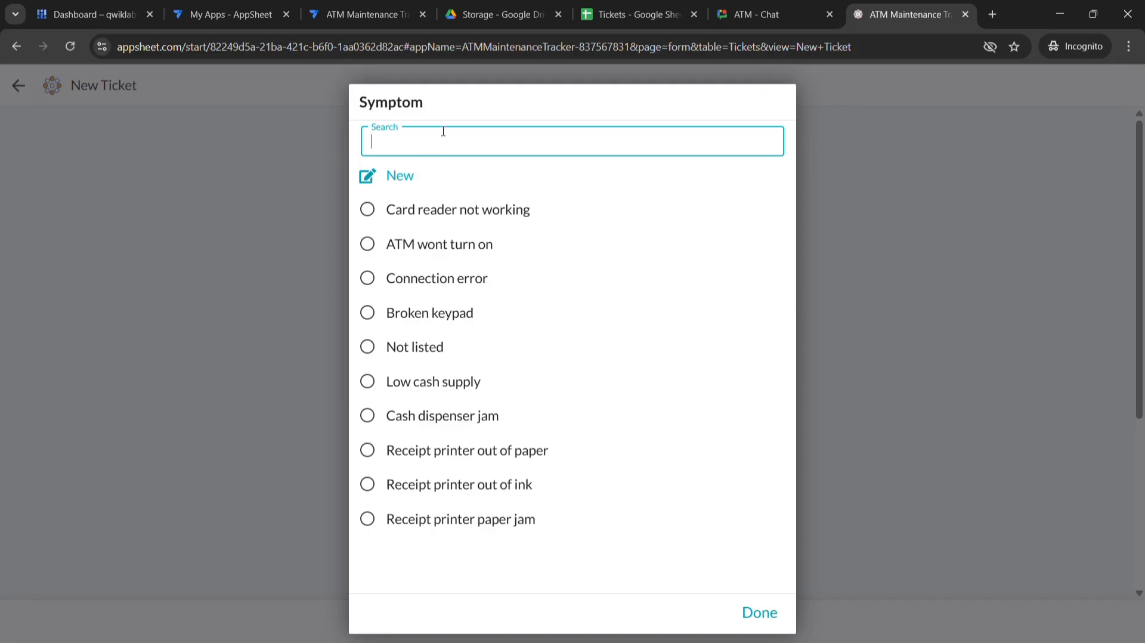
pyautogui.click(446, 209)
# Check the lab guide's ticket instructions, keep Resolved at N and the remaining fields at their defaults, and save the new ticket
pyautogui.press('super+Tab')
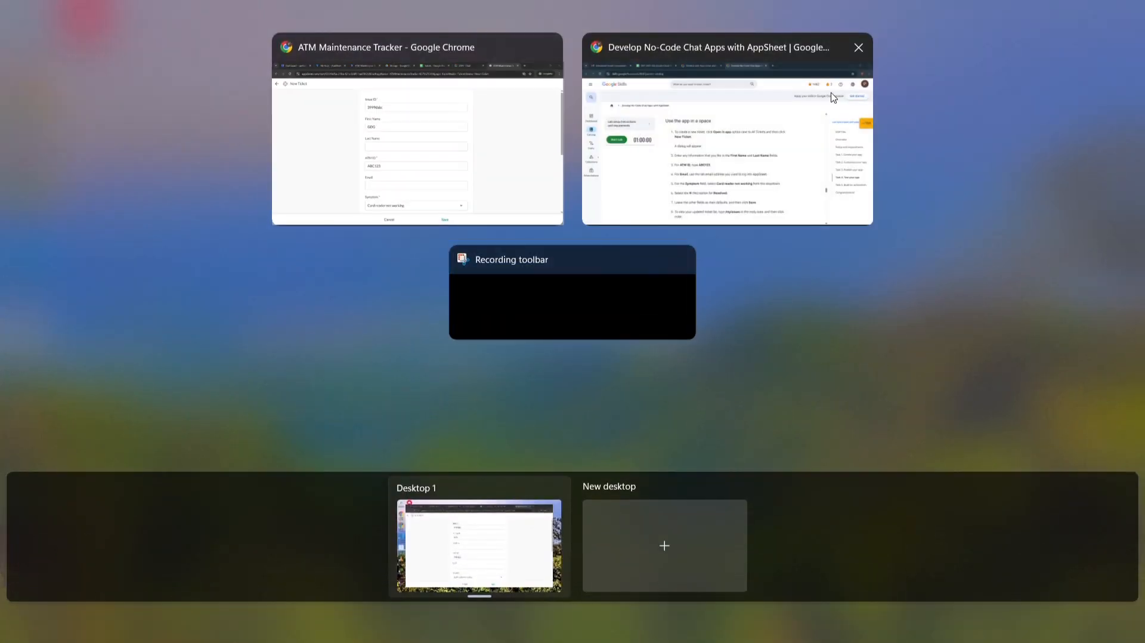
pyautogui.click(833, 97)
pyautogui.scroll(-1, 668, 444)
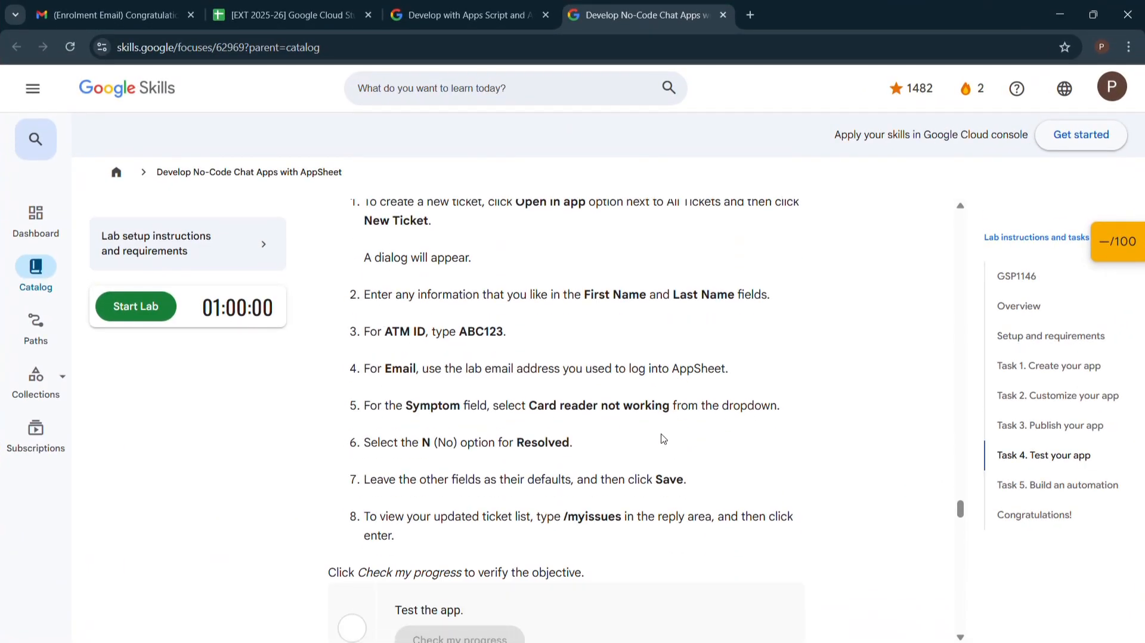
pyautogui.press('super+Tab')
pyautogui.click(738, 196)
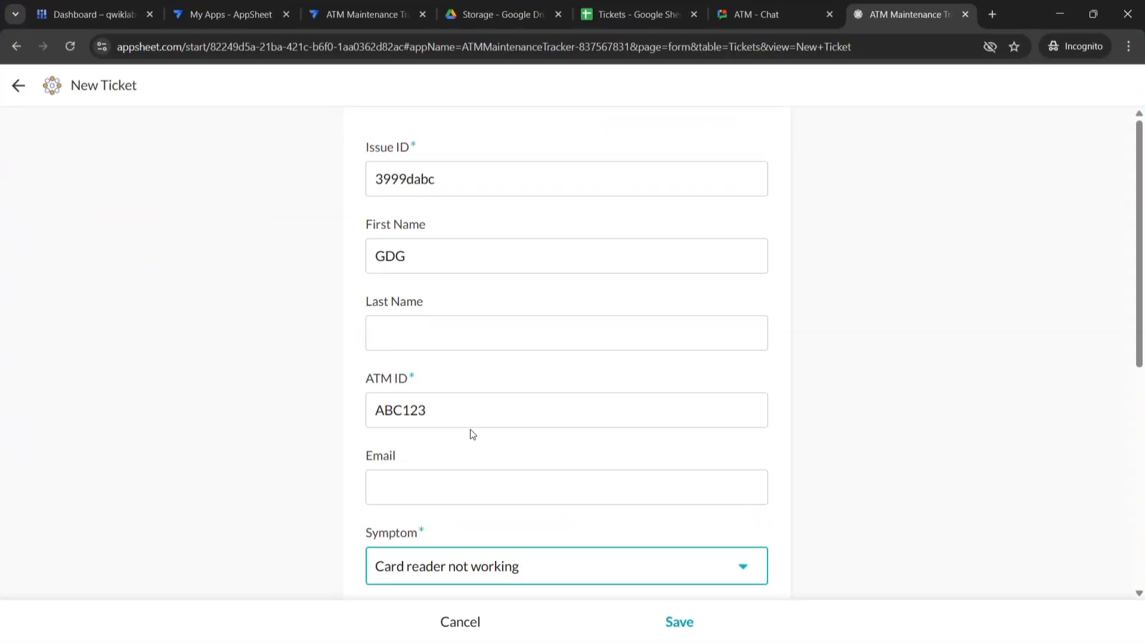
pyautogui.scroll(-7, 472, 434)
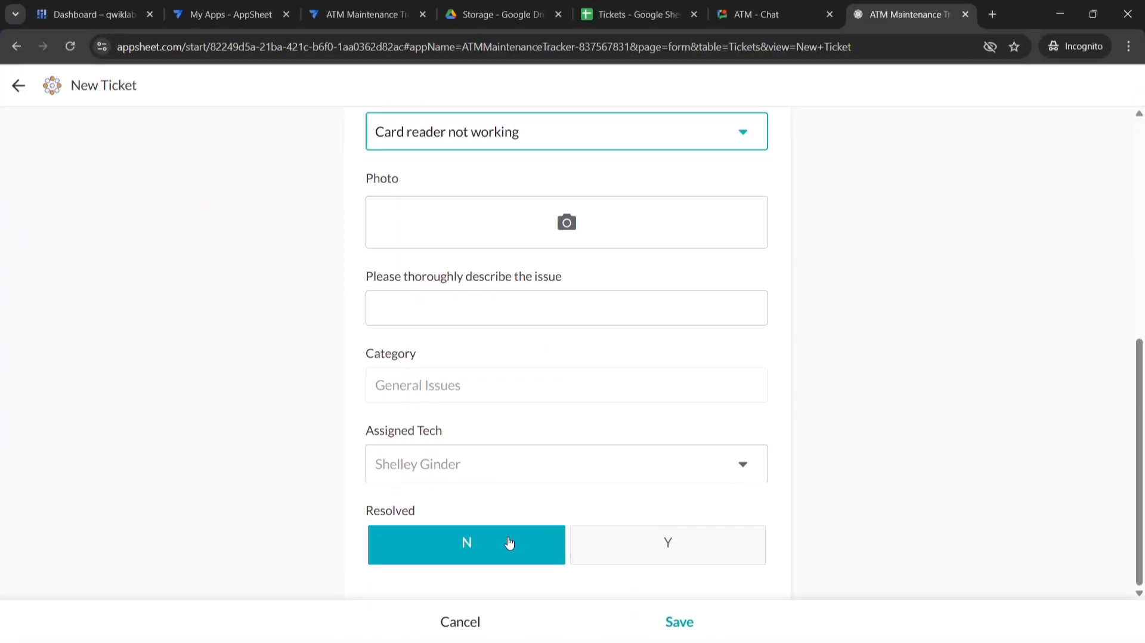
pyautogui.press('super+Tab')
pyautogui.click(749, 197)
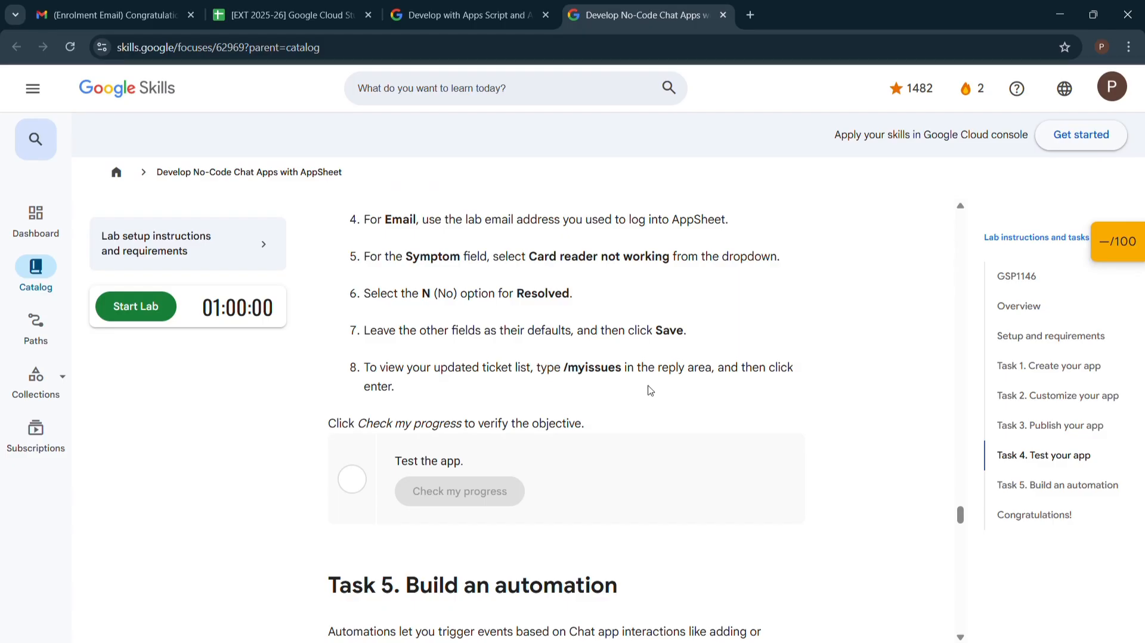
pyautogui.press('super+Tab')
pyautogui.click(692, 335)
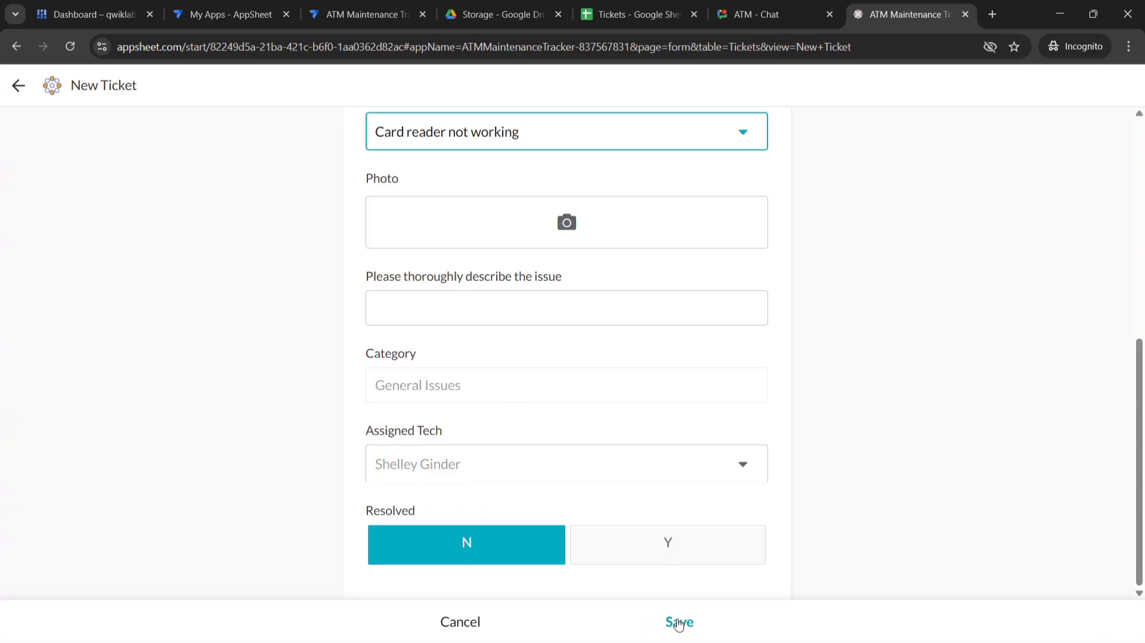
pyautogui.click(678, 622)
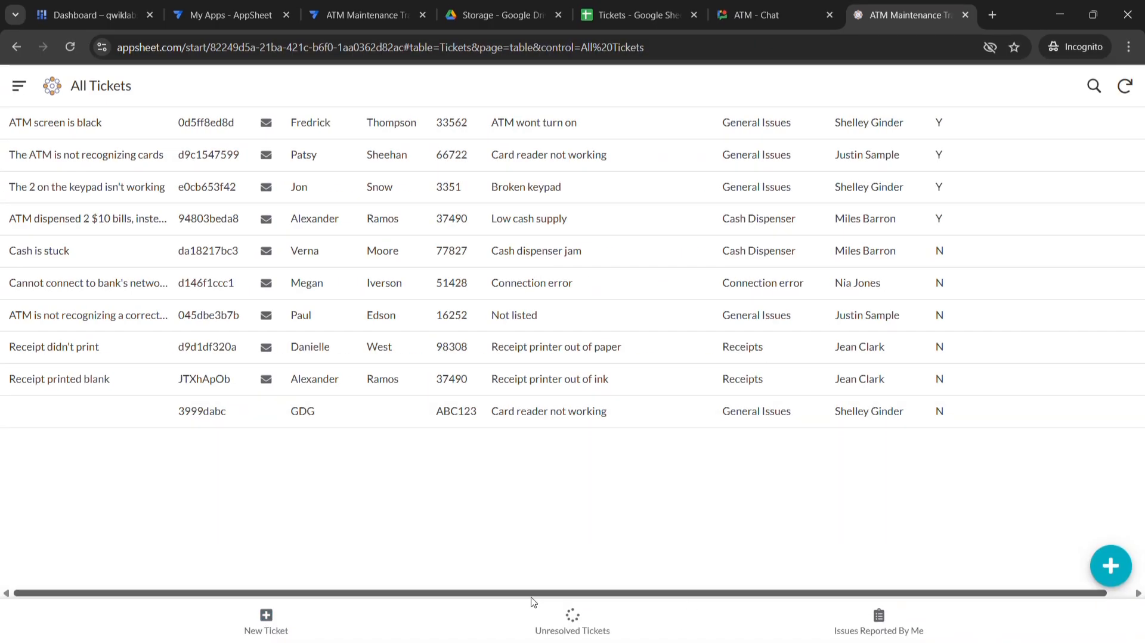
# Look for the saved ticket in the Unresolved Tickets and Issues Reported By Me views and in the Tickets spreadsheet
pyautogui.click(576, 631)
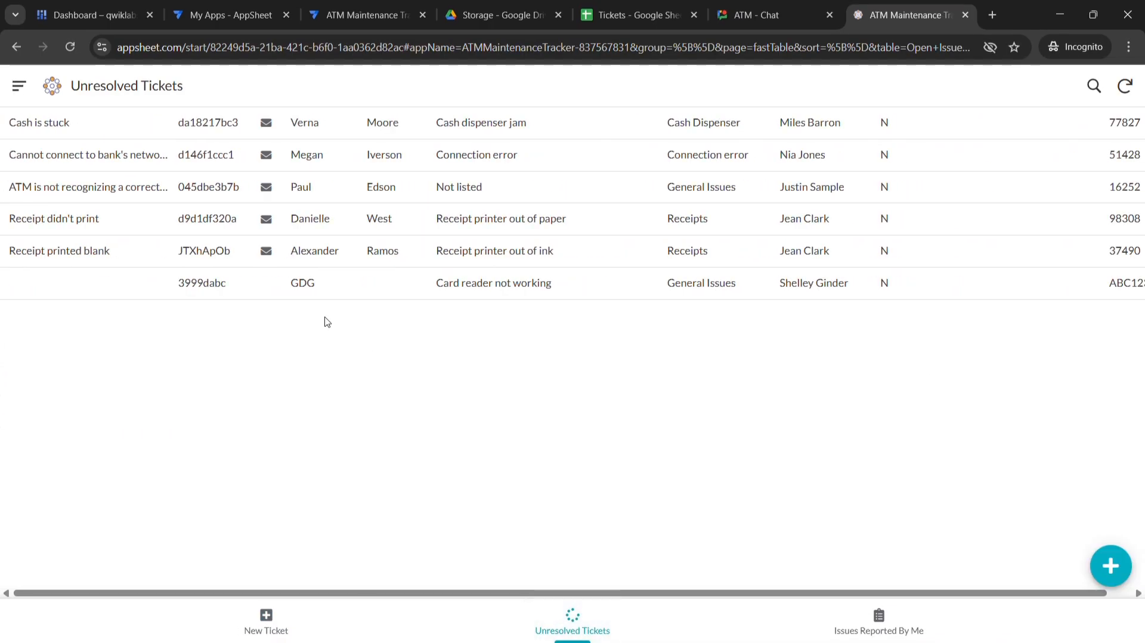
pyautogui.click(865, 616)
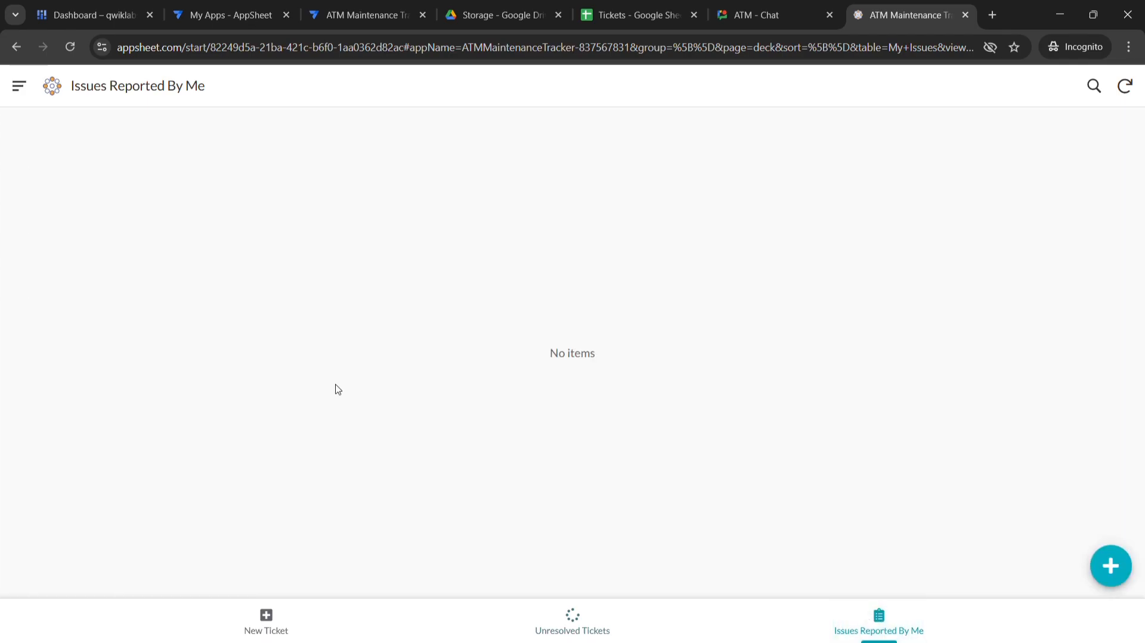
pyautogui.click(276, 622)
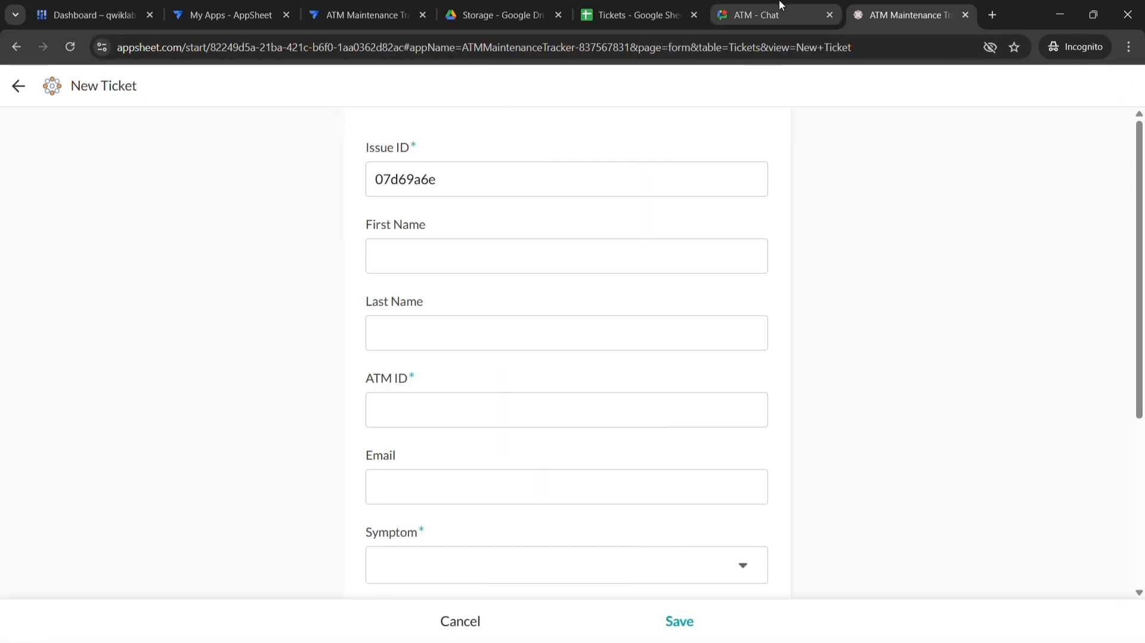
pyautogui.click(683, 19)
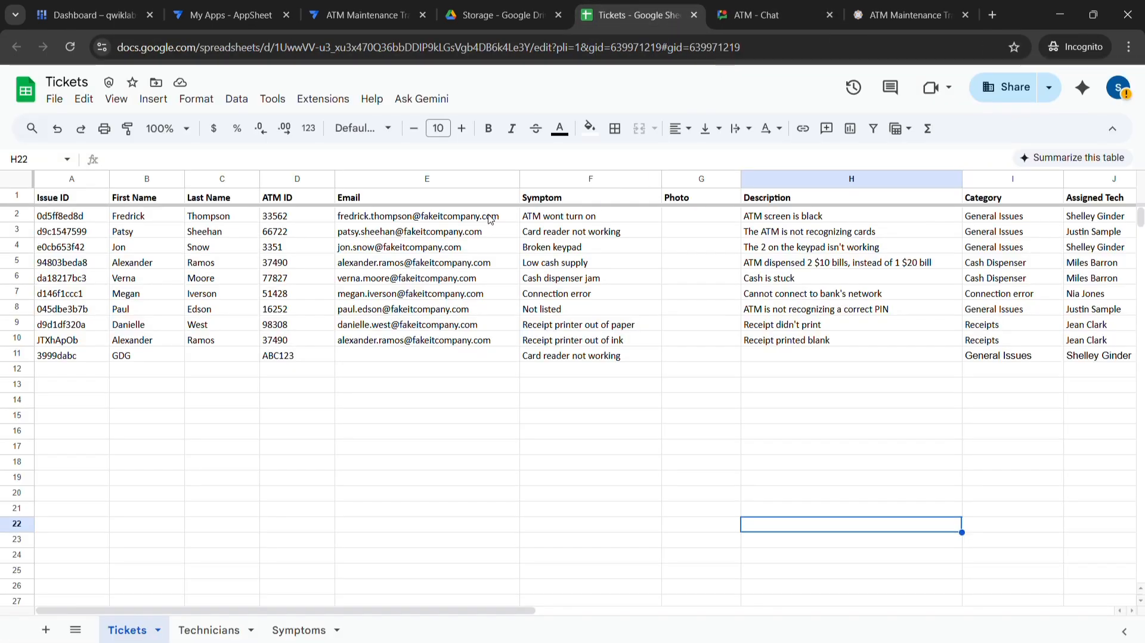
# Return to the ATM Maintenance Tracker editor and read the lab guide's Task 5 instructions for building an automation
pyautogui.click(391, 17)
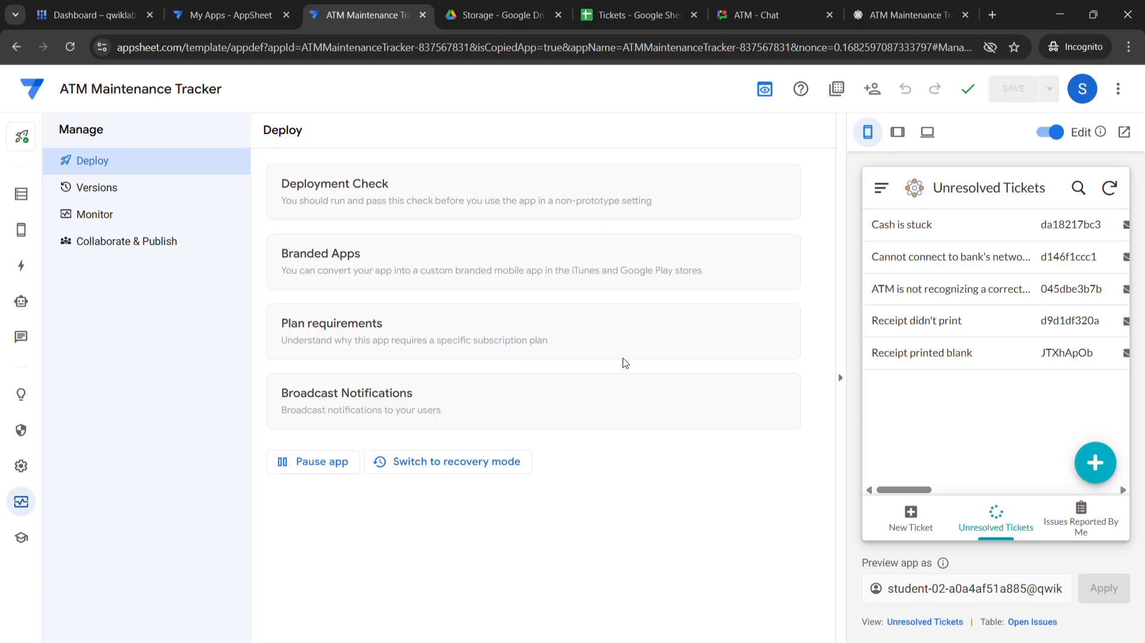
pyautogui.press('super+Tab')
pyautogui.click(728, 204)
pyautogui.scroll(-3, 542, 410)
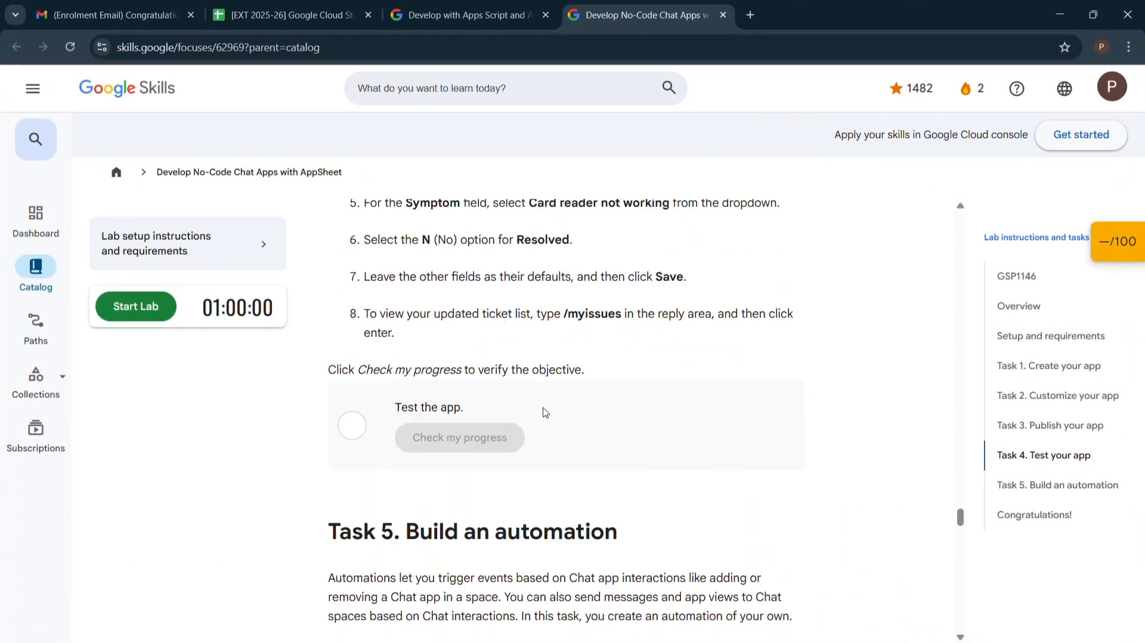
pyautogui.scroll(-3, 529, 370)
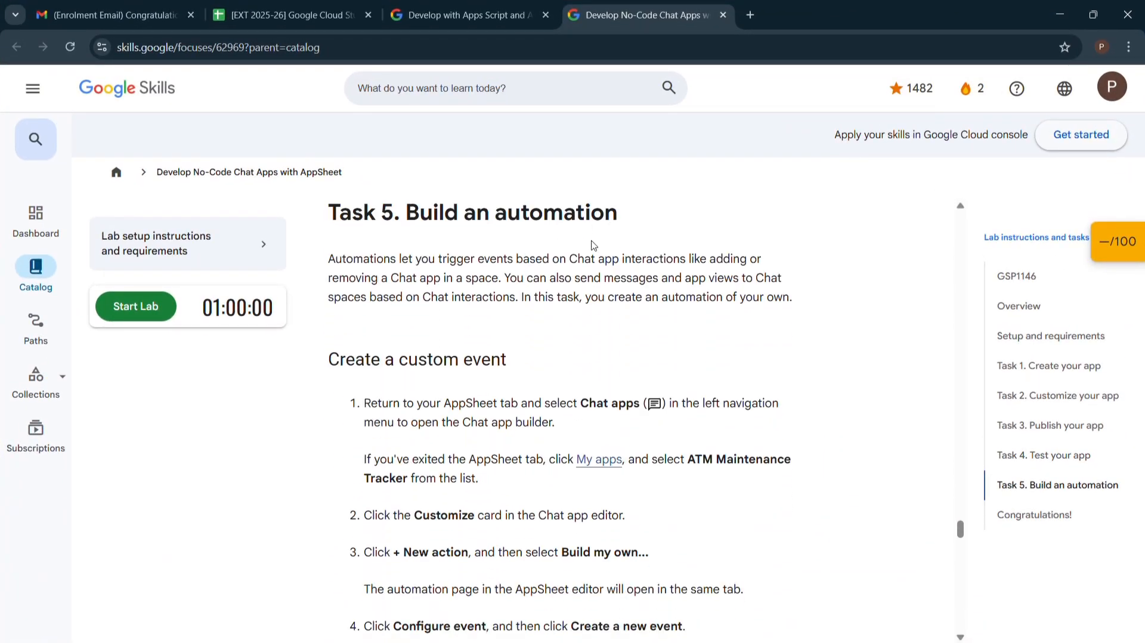
pyautogui.scroll(-3, 594, 245)
pyautogui.scroll(1, 592, 248)
pyautogui.hotkey('alt', 'Tab')
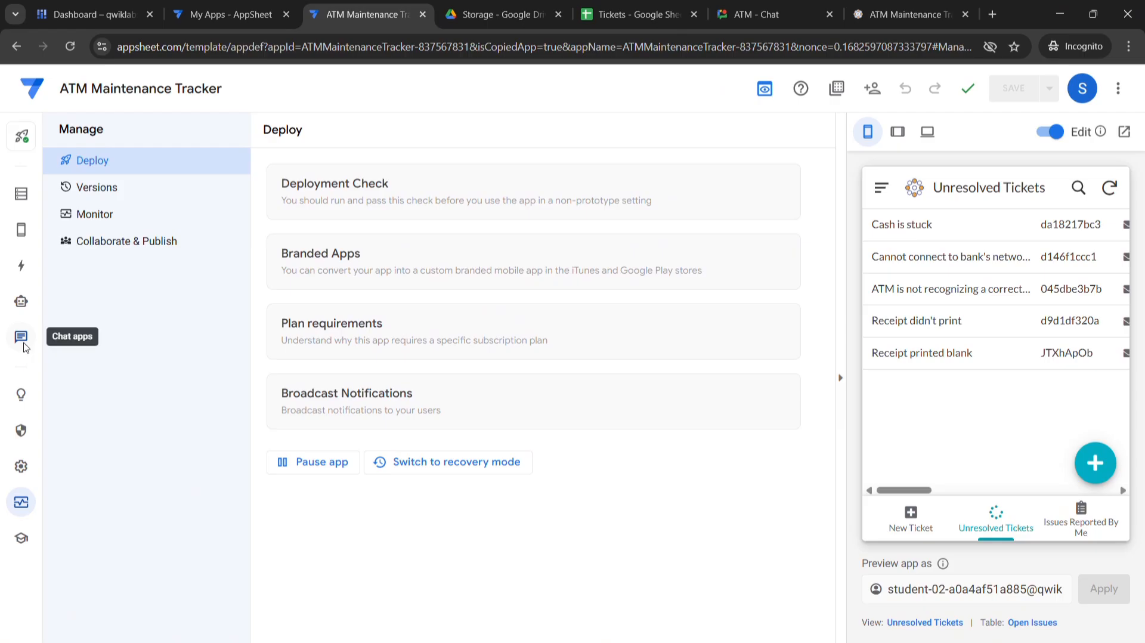
# Open the Chat apps setup of ATM Maintenance Tracker and expand its Customize section, following the lab's custom event instructions
pyautogui.click(22, 338)
pyautogui.scroll(-5, 463, 327)
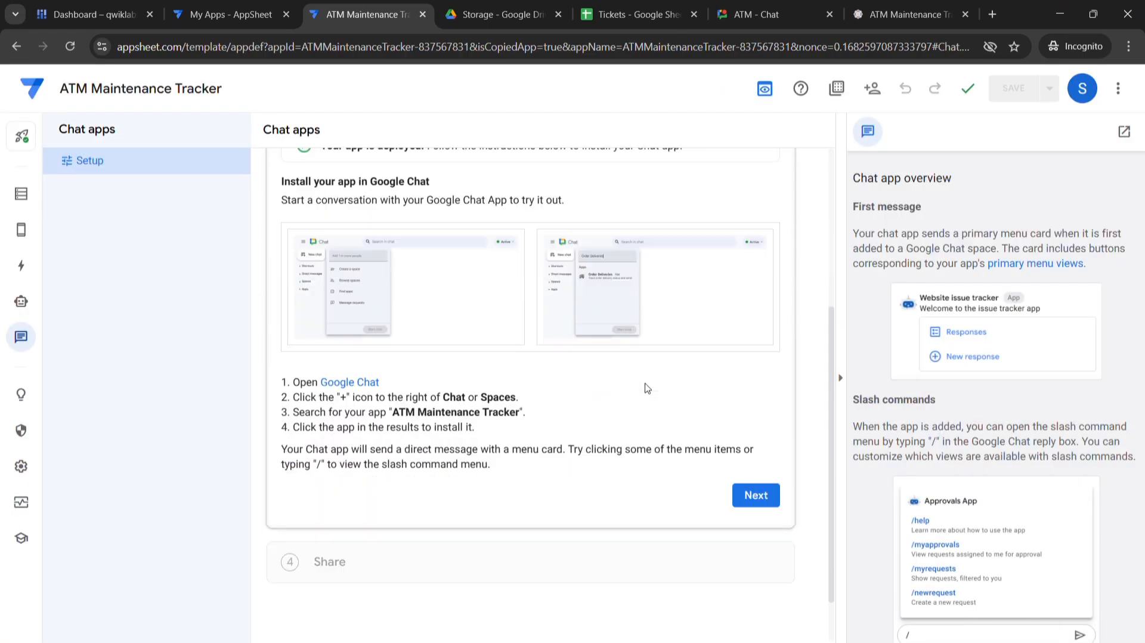
pyautogui.press('super+Tab')
pyautogui.click(705, 170)
pyautogui.scroll(-3, 410, 295)
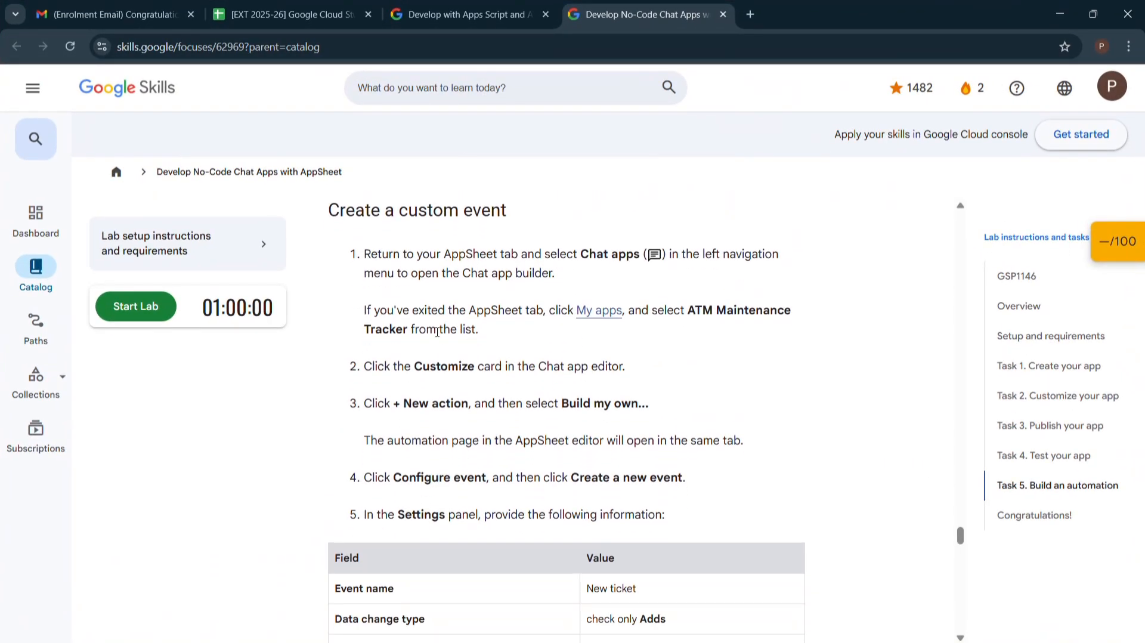
pyautogui.press('super+Tab')
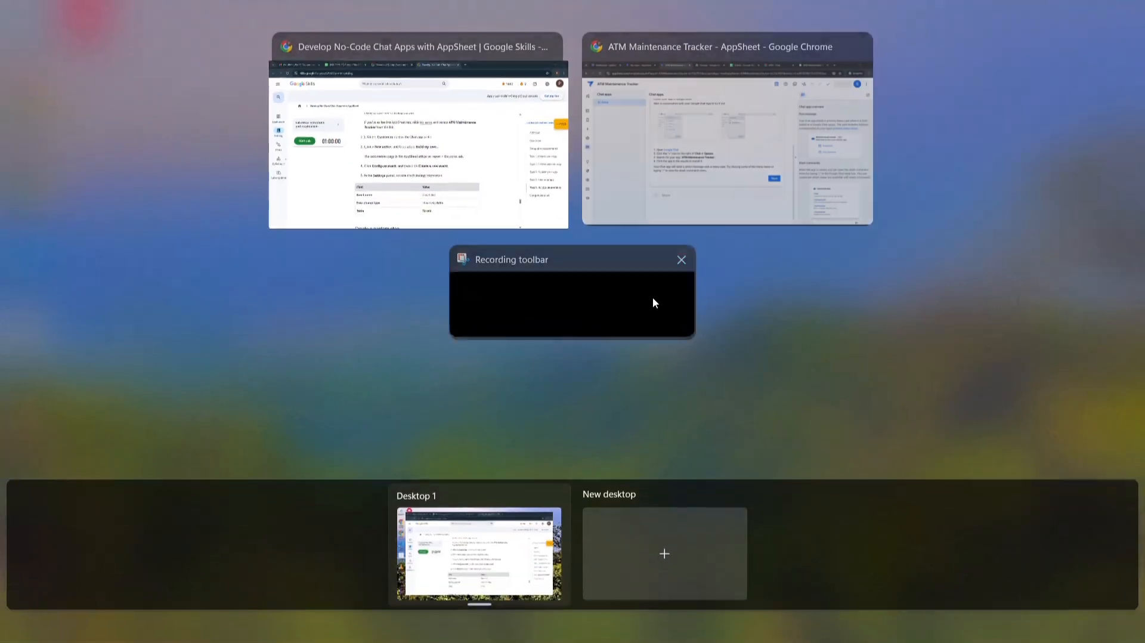
pyautogui.click(703, 223)
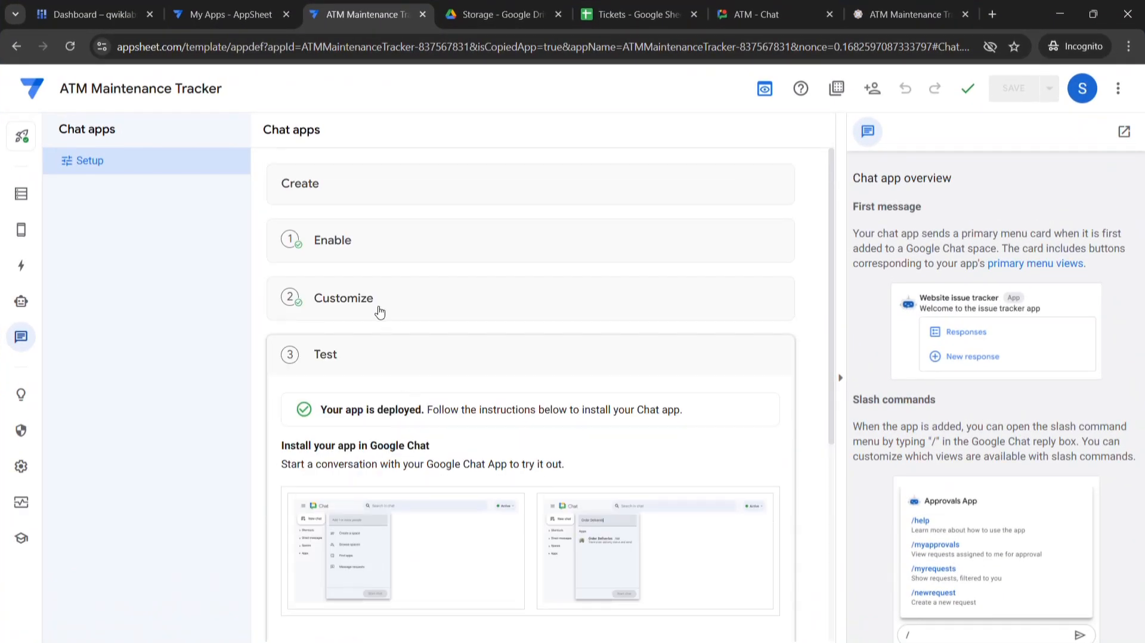
pyautogui.click(380, 311)
# Consult the lab guide's custom event instructions and clear the message text in the Chat app's First message settings
pyautogui.press('super+Tab')
pyautogui.click(733, 206)
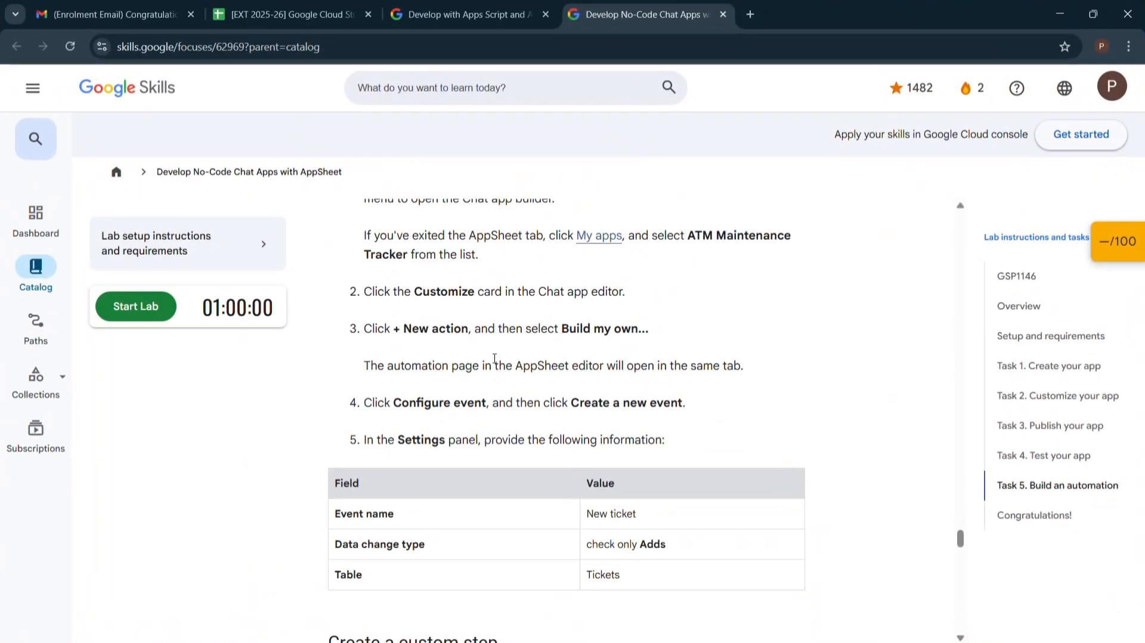
pyautogui.press('super+Tab')
pyautogui.click(713, 218)
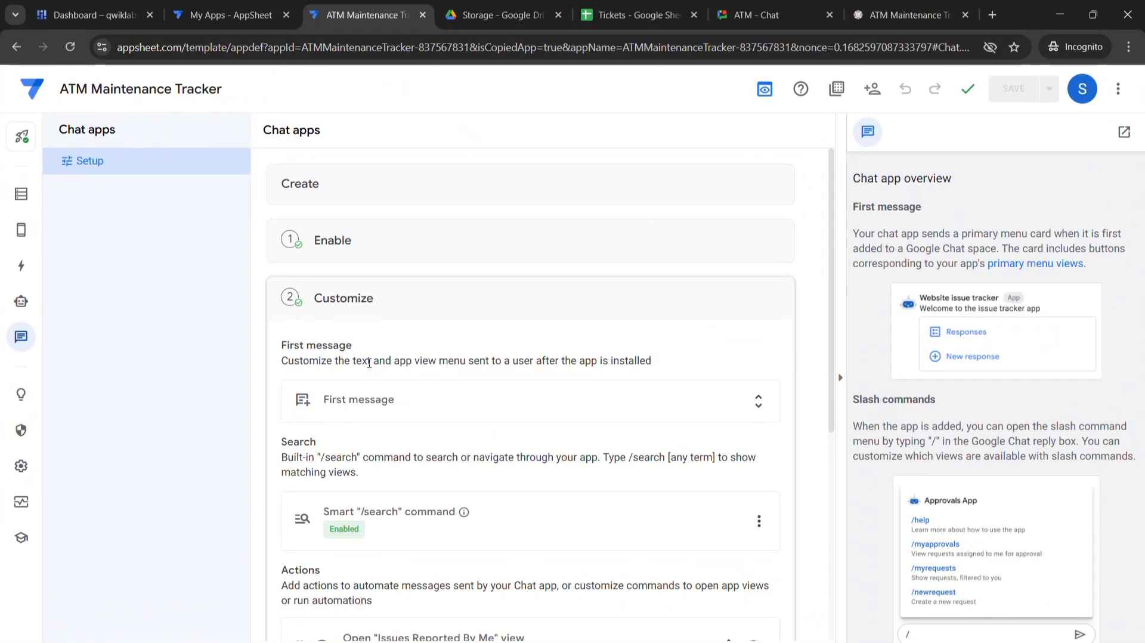
pyautogui.scroll(-2, 381, 367)
pyautogui.click(386, 340)
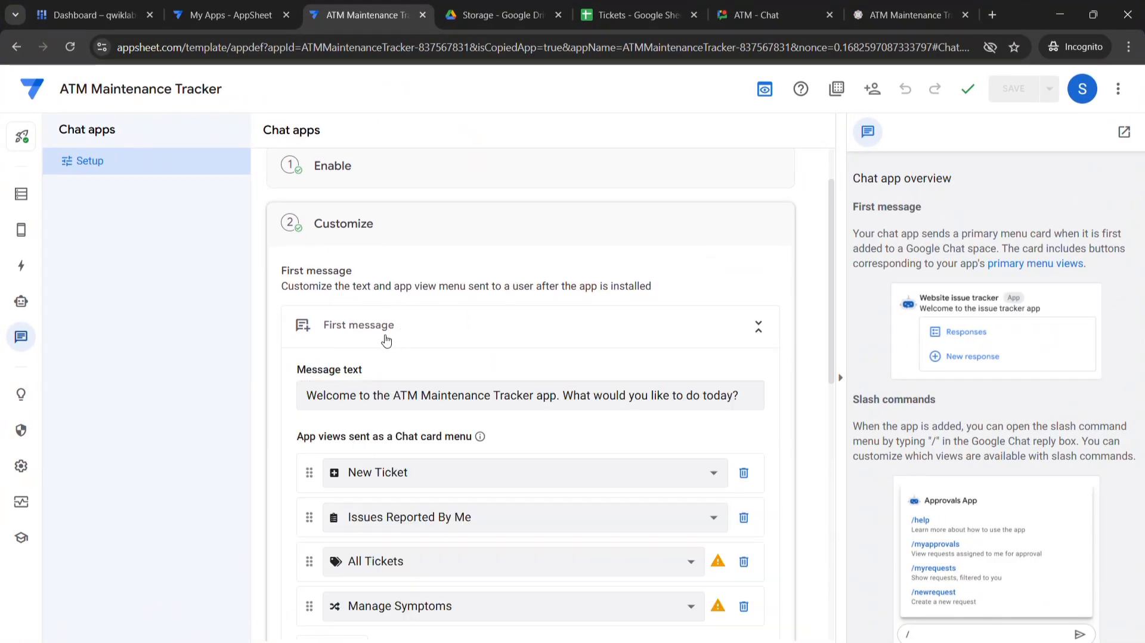
pyautogui.click(409, 393)
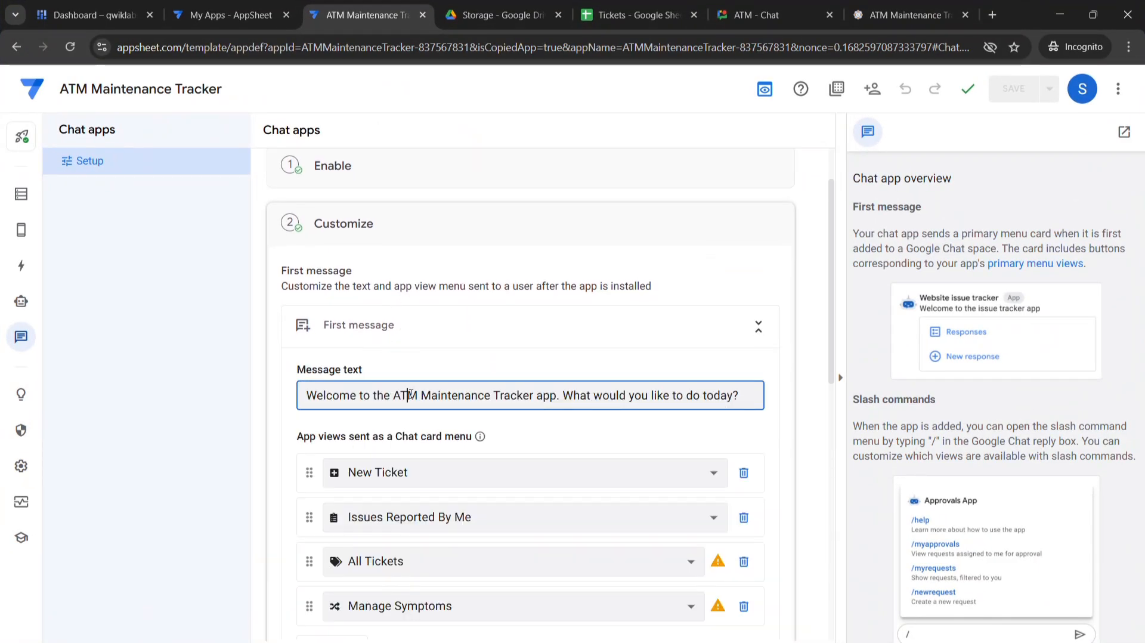
pyautogui.hotkey('ctrl', 'a')
pyautogui.press('BackSpace')
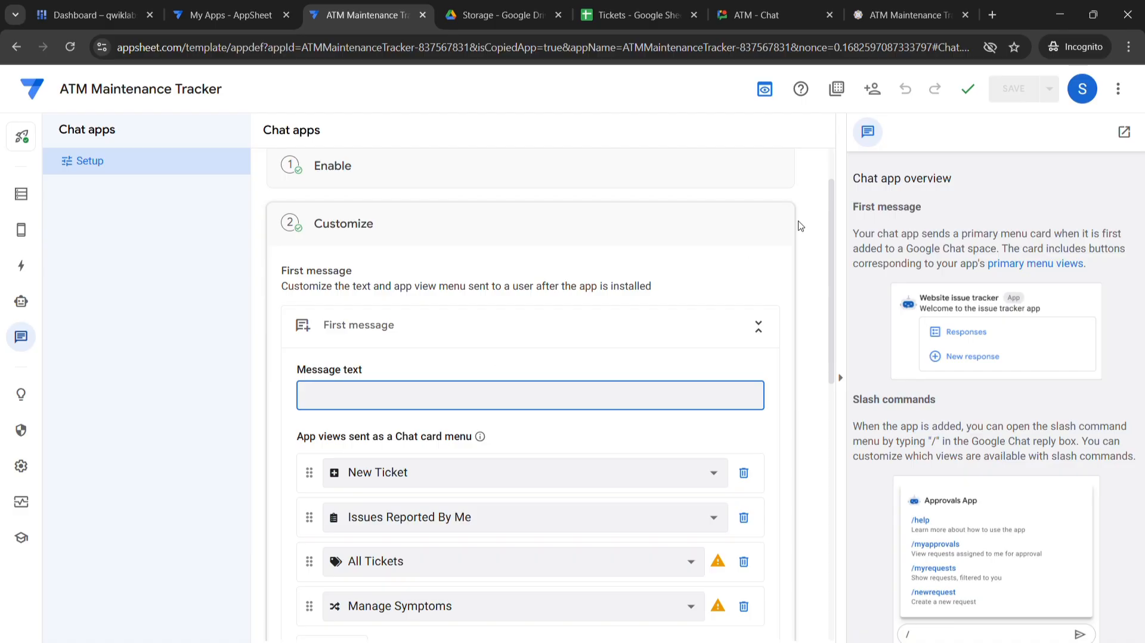
# Find the automation task in the challenge lab instructions and copy the message "You have created a new ticket"
pyautogui.press('super+Tab')
pyautogui.click(693, 194)
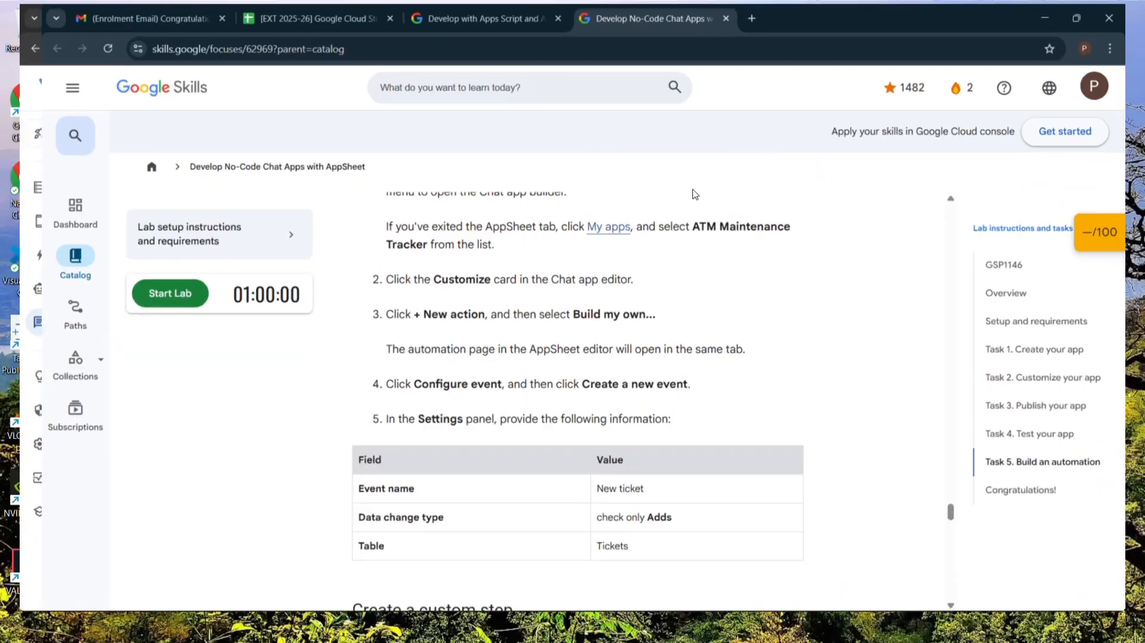
pyautogui.click(465, 15)
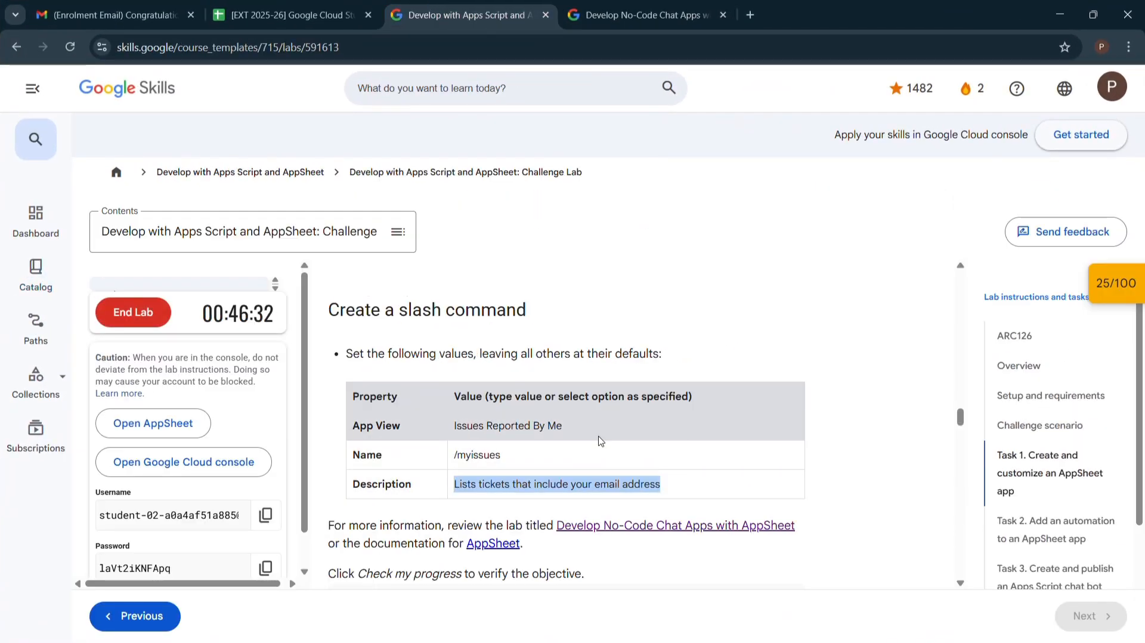
pyautogui.scroll(-9, 599, 441)
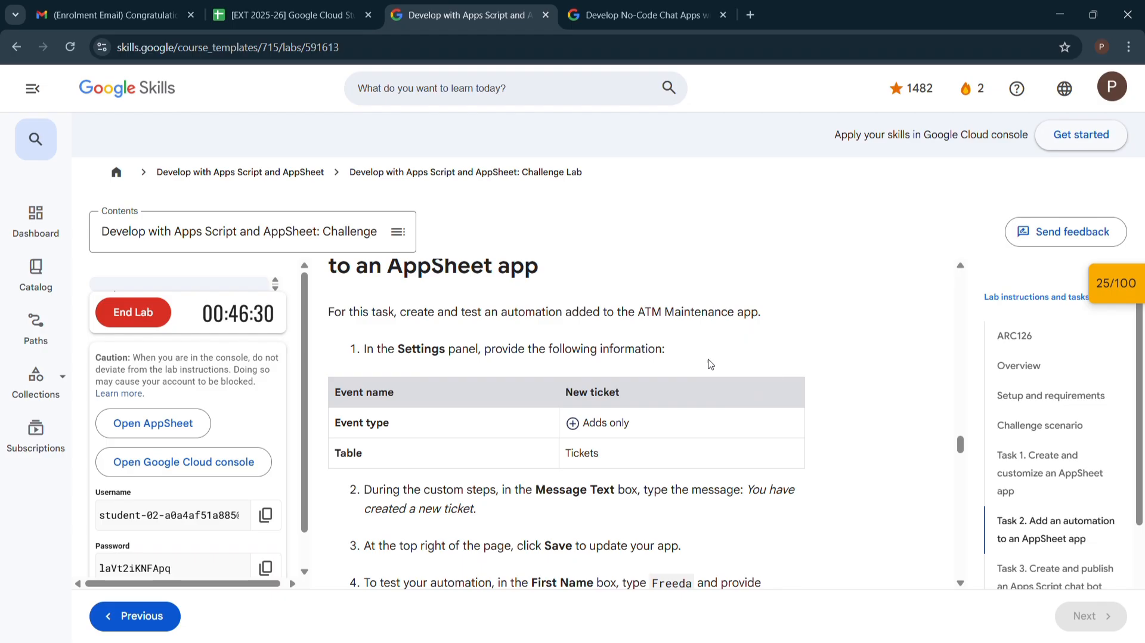
pyautogui.scroll(-1, 585, 447)
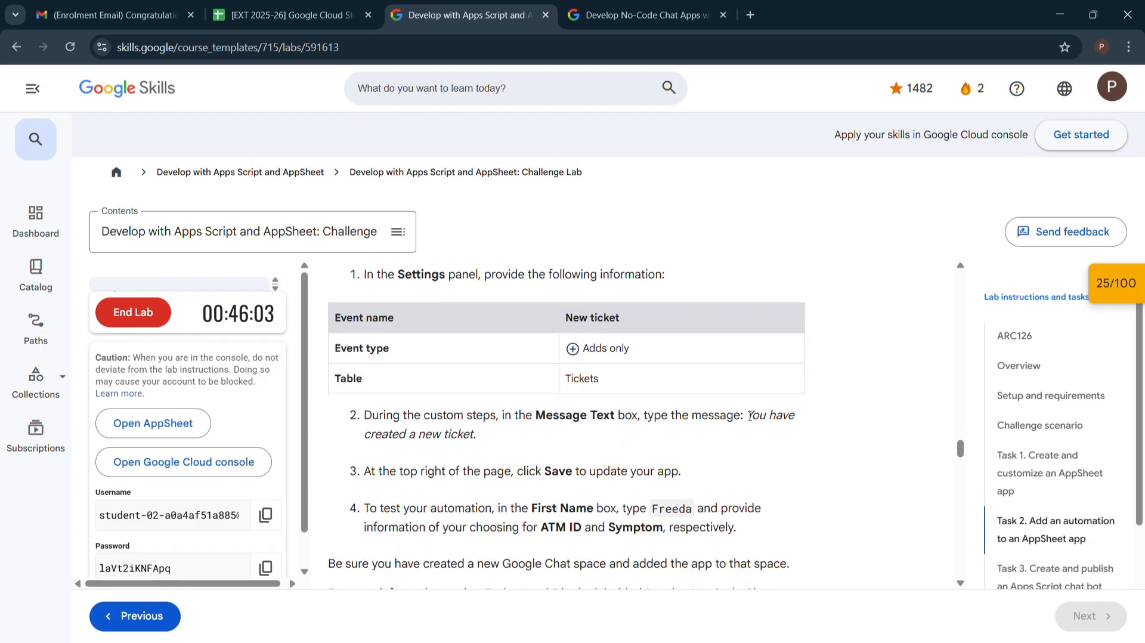
pyautogui.moveTo(749, 415); pyautogui.dragTo(477, 447)
pyautogui.hotkey('ctrl', 'c')
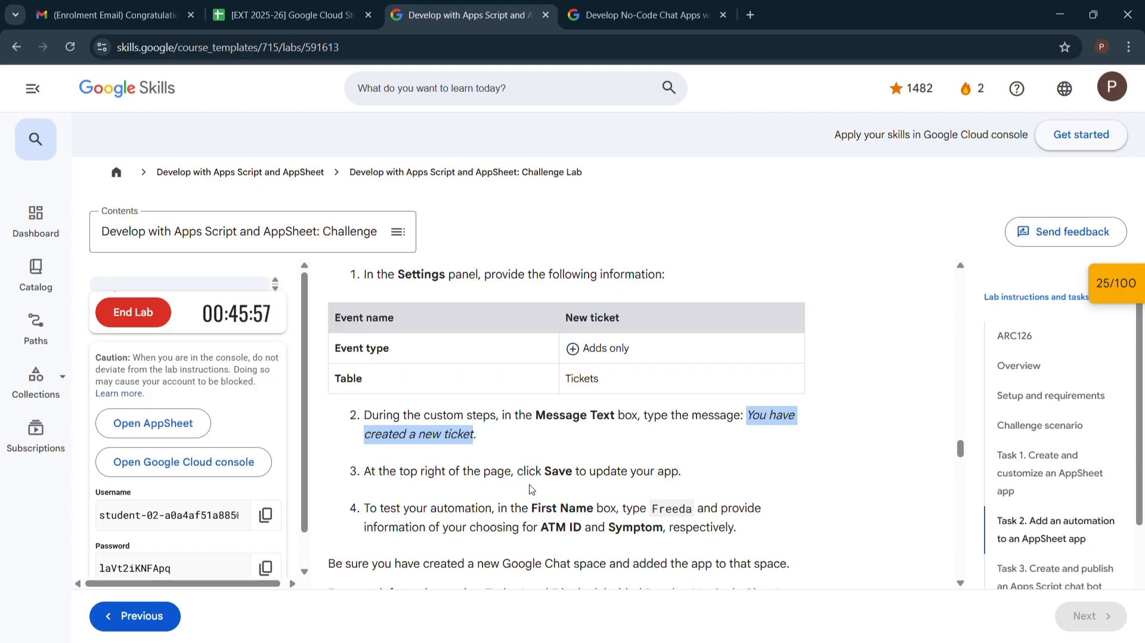
# Set the Chat app's First message text to "You have created a new ticket"
pyautogui.press('super+Tab')
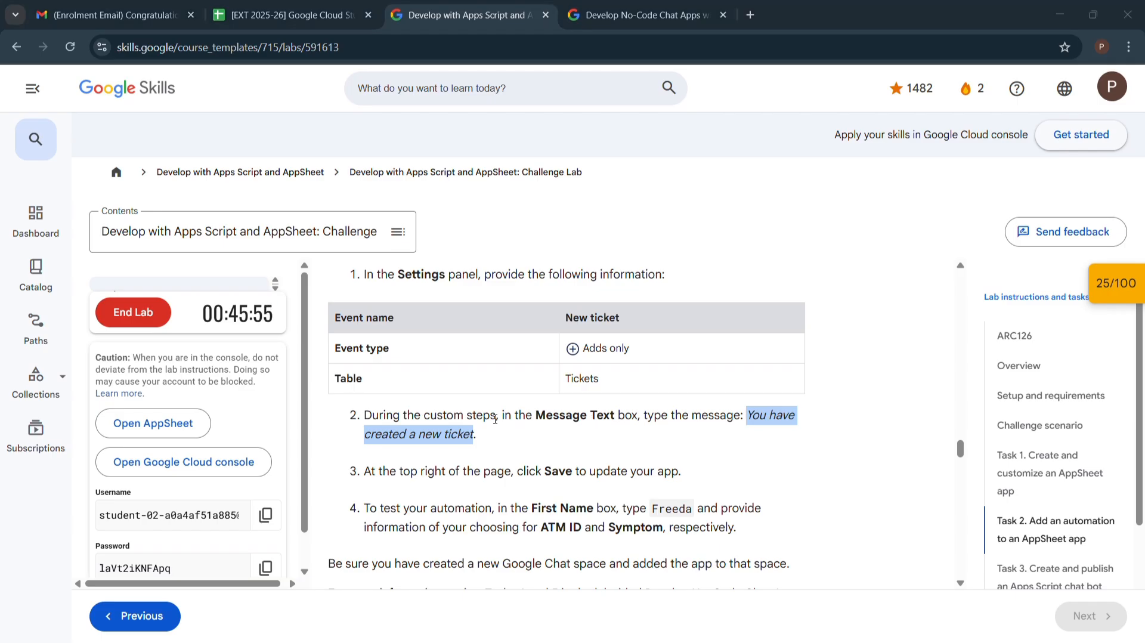
pyautogui.click(723, 221)
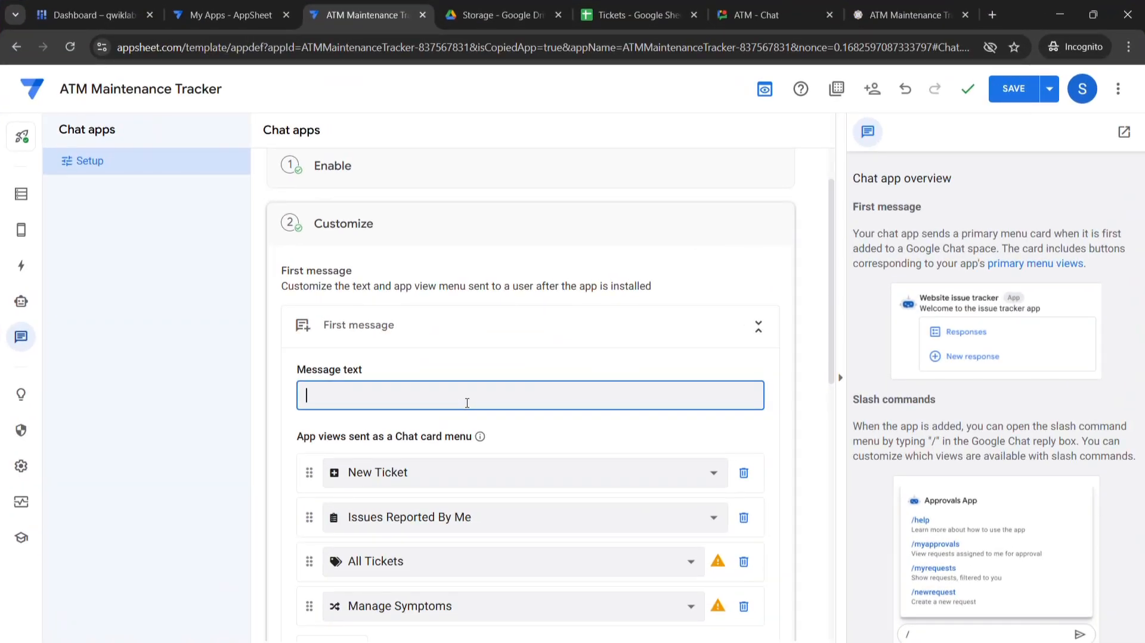
pyautogui.hotkey('ctrl', 'v')
# Add a "Build my own" action to the Chat app's Customize section and create a new event for its bot
pyautogui.scroll(-4, 477, 401)
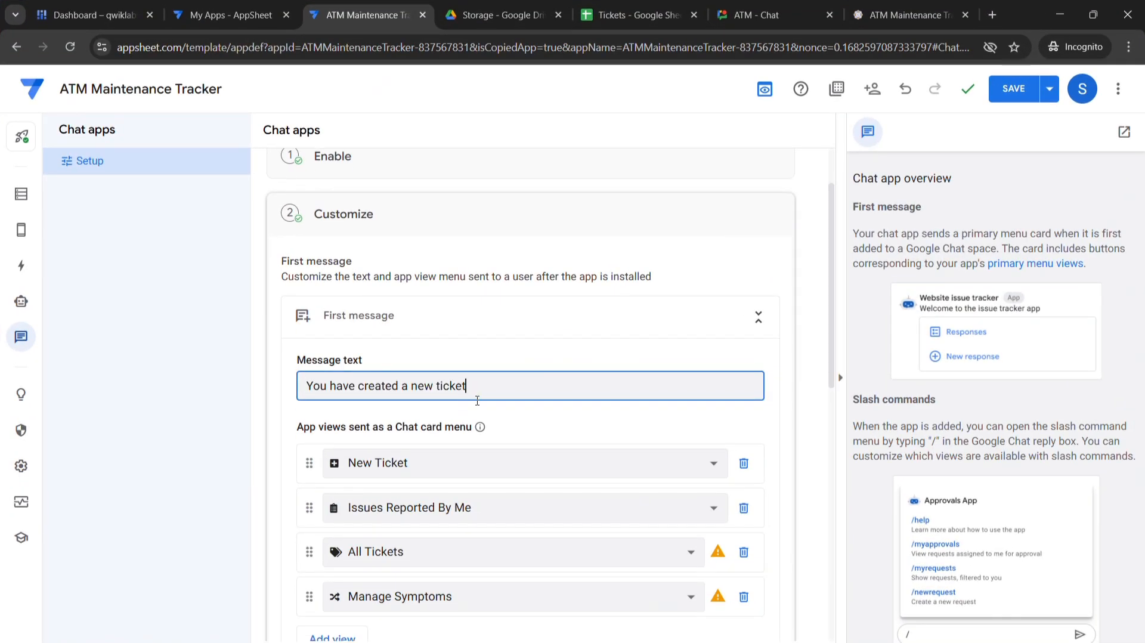
pyautogui.scroll(3, 483, 389)
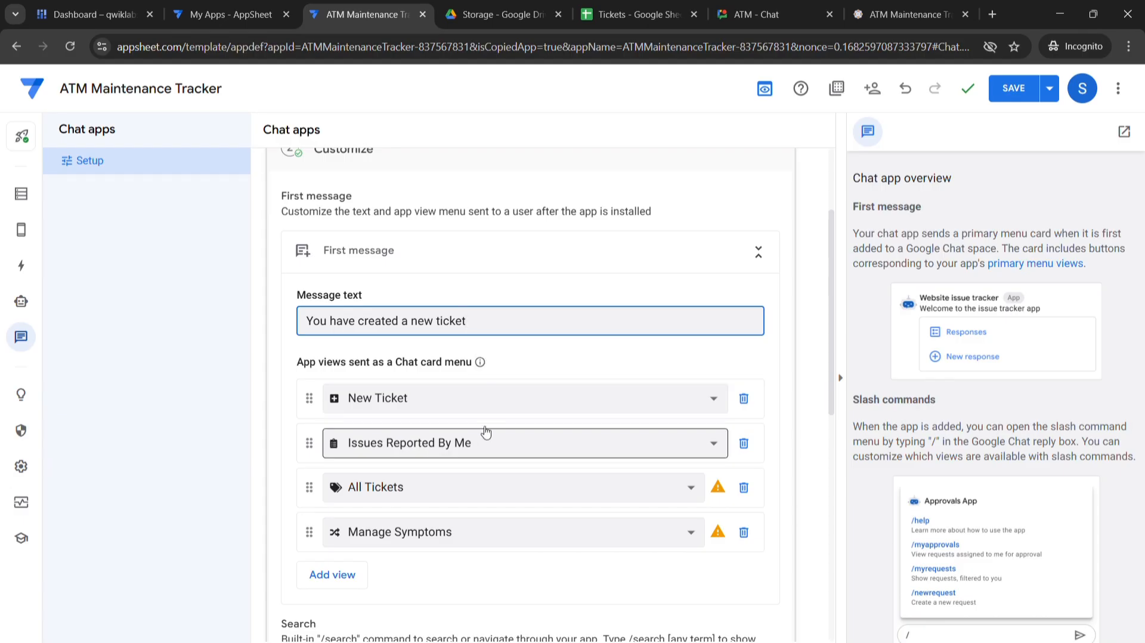
pyautogui.scroll(-8, 454, 404)
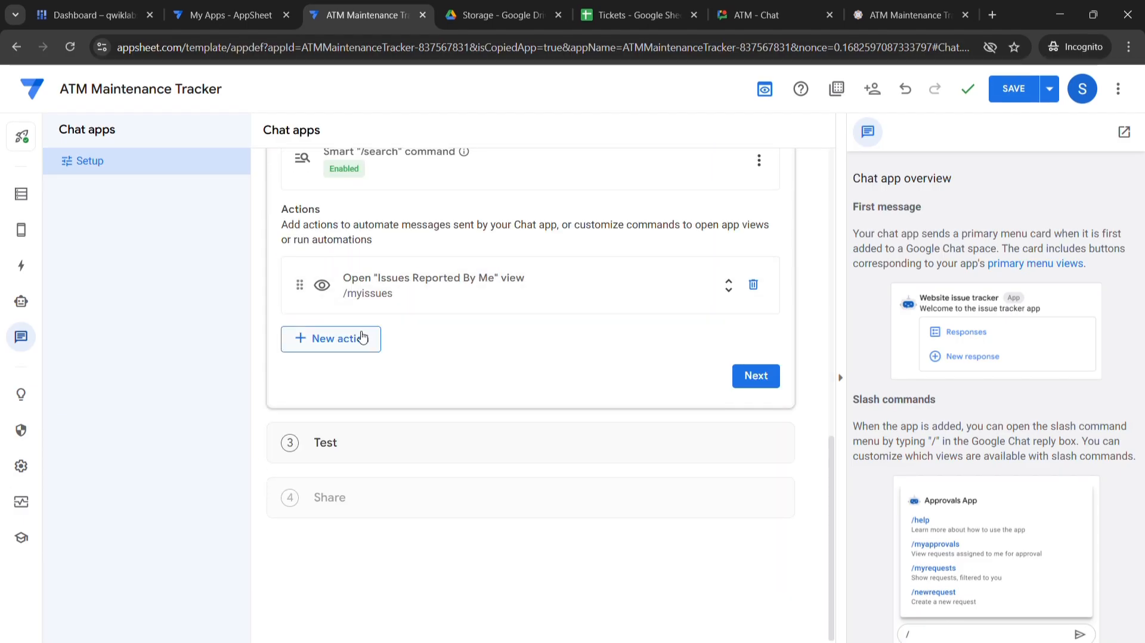
pyautogui.click(361, 336)
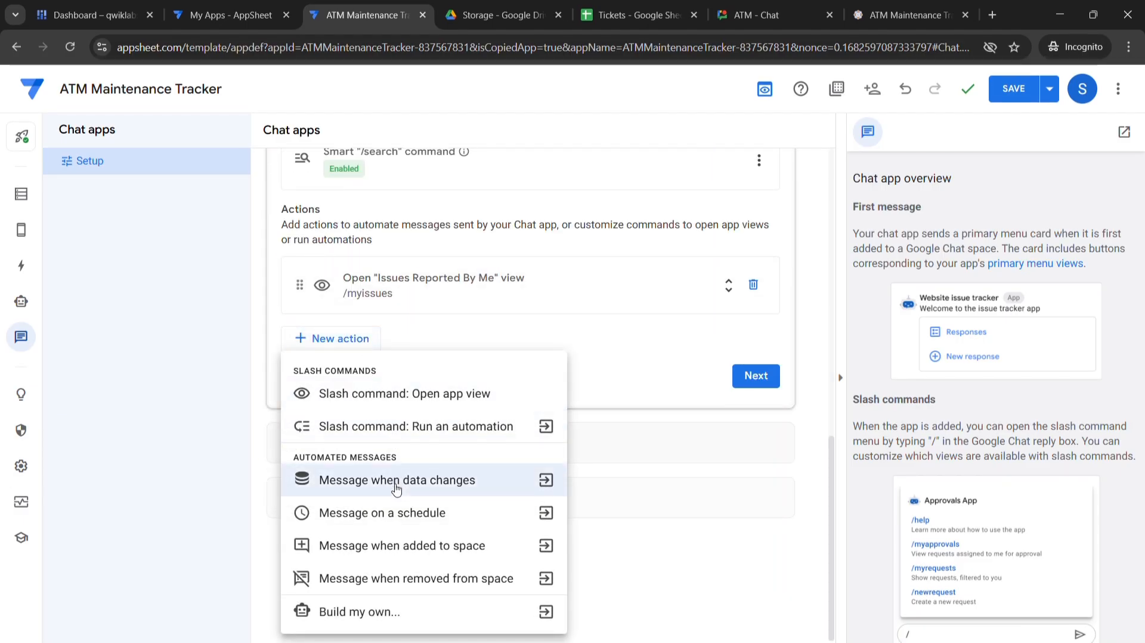
pyautogui.click(379, 611)
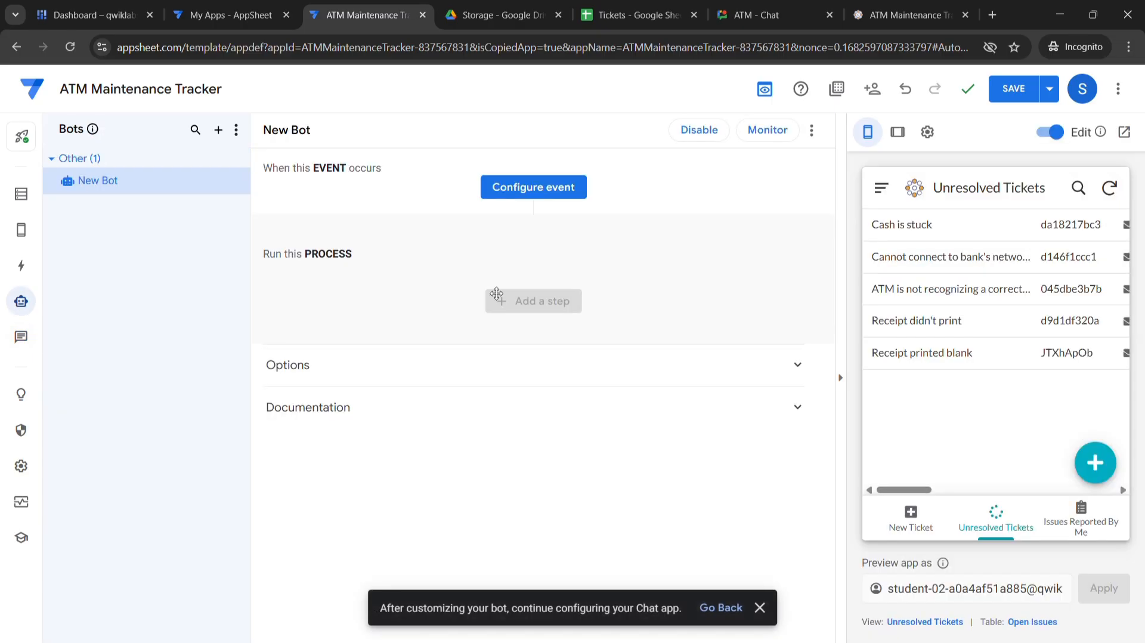
pyautogui.click(531, 188)
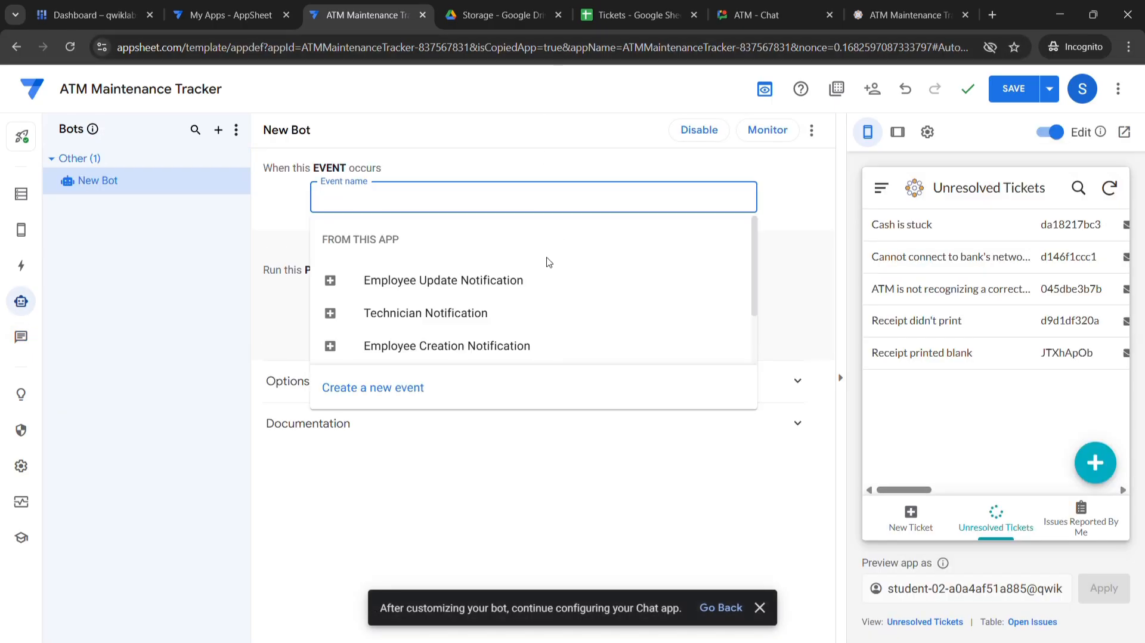
pyautogui.click(381, 386)
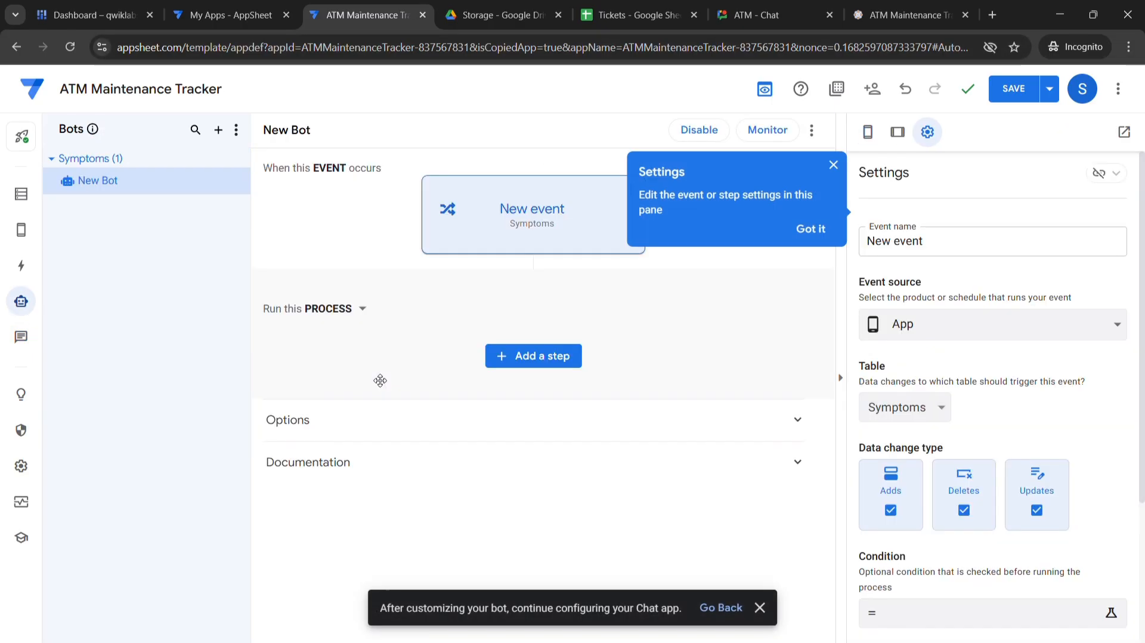
# Following the lab's event settings, limit the new event's data change type to Adds and set its table to Tickets
pyautogui.press('super+Tab')
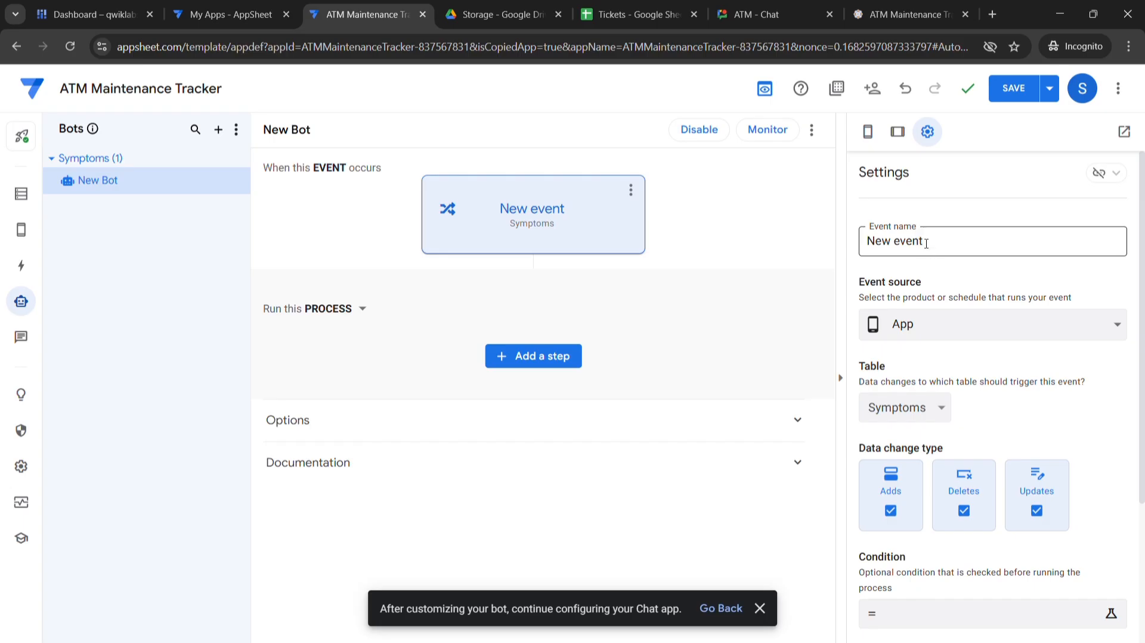
pyautogui.press('super+Tab')
pyautogui.click(792, 187)
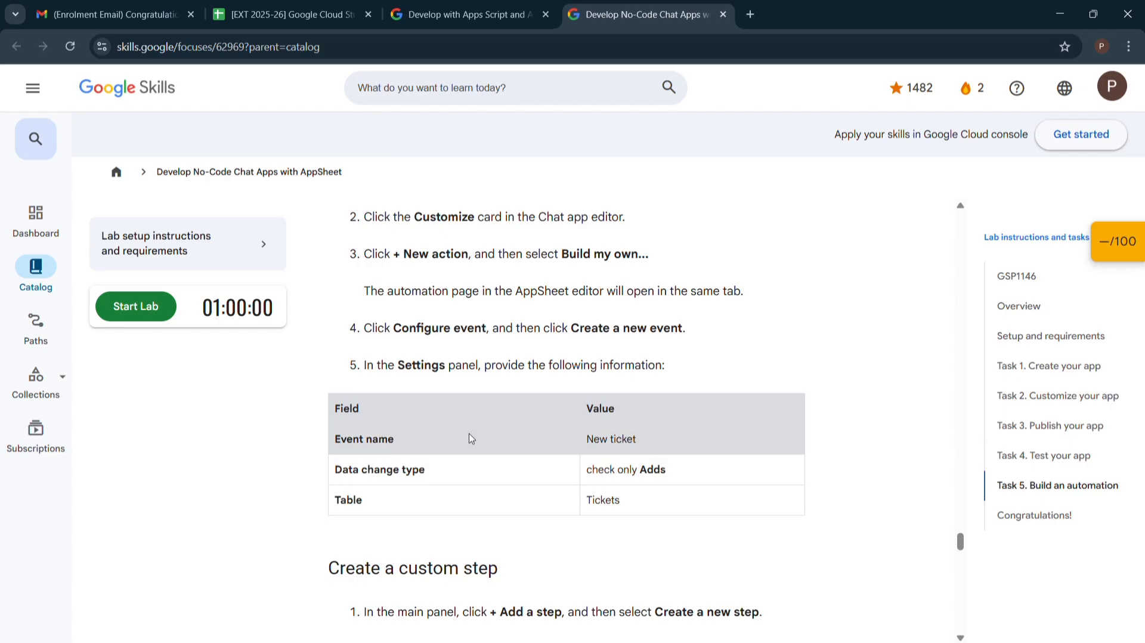
pyautogui.click(471, 15)
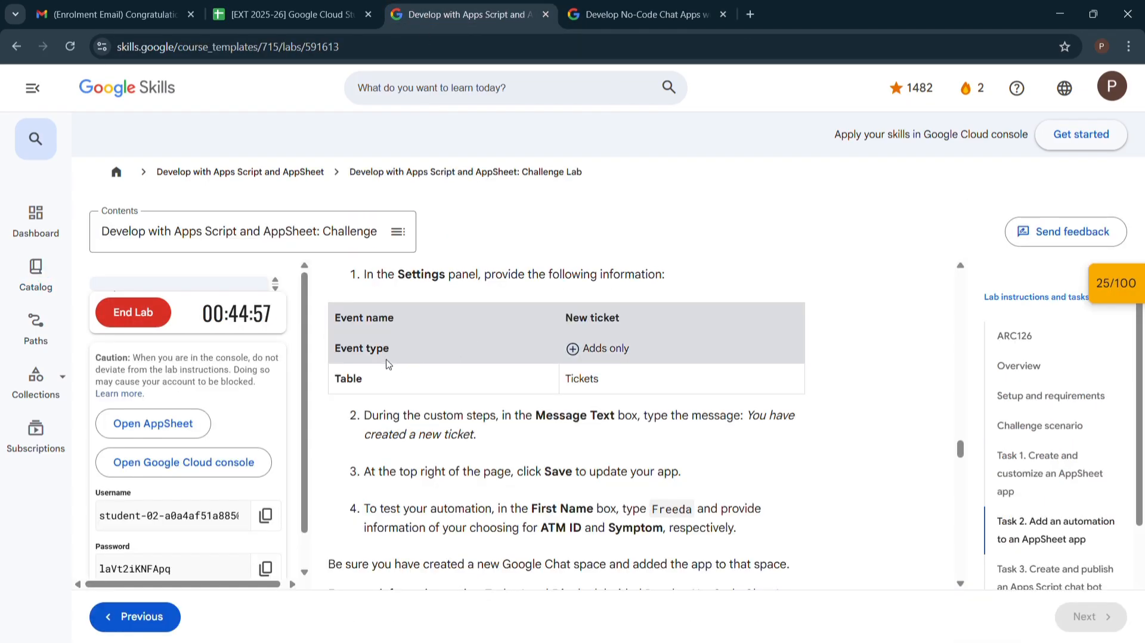
pyautogui.press('super+Tab')
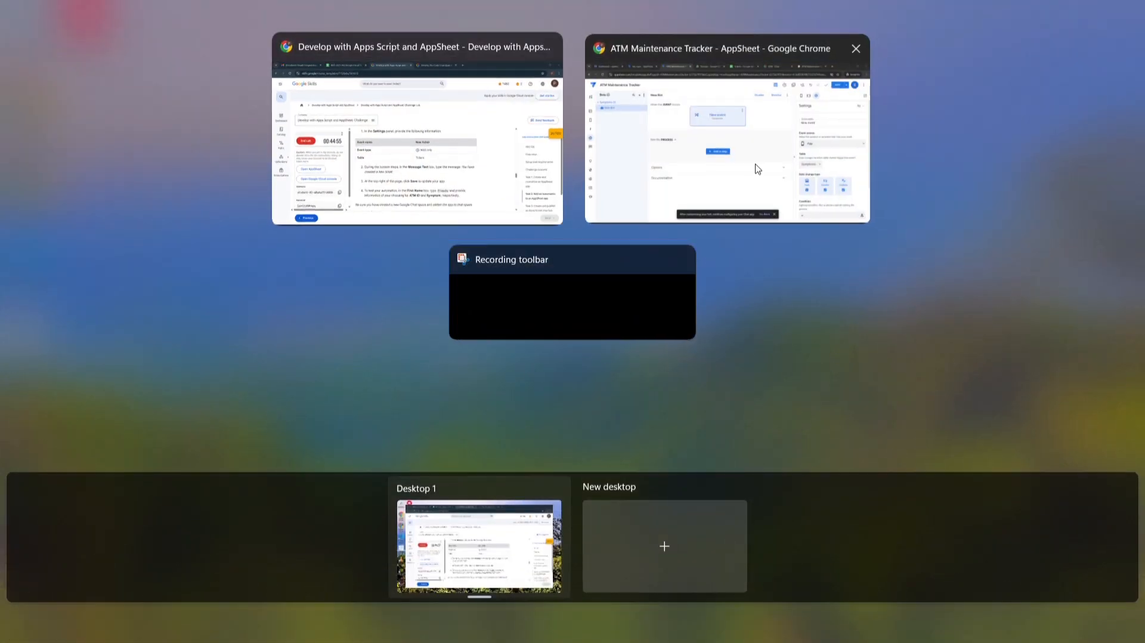
pyautogui.click(756, 169)
pyautogui.moveTo(924, 243); pyautogui.dragTo(835, 247)
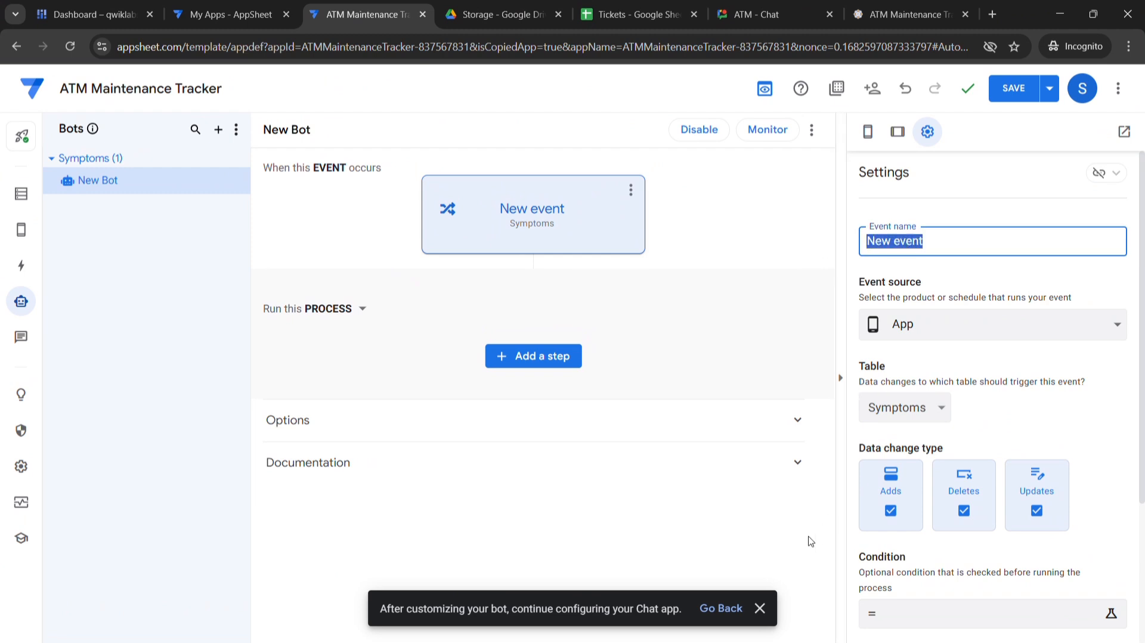
pyautogui.click(761, 609)
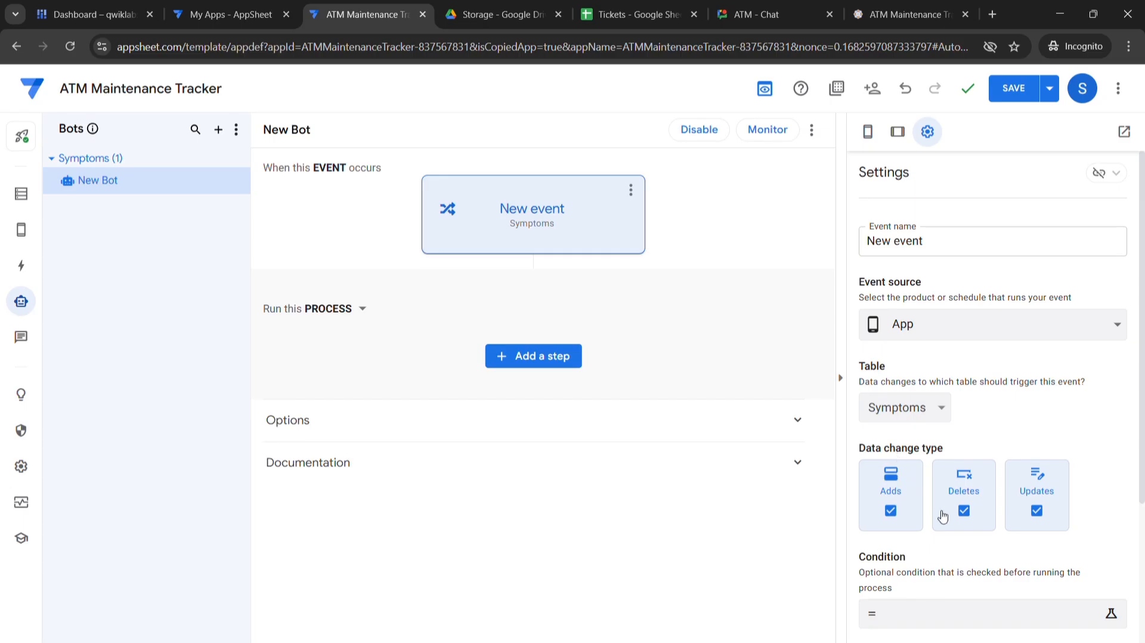
pyautogui.click(962, 511)
pyautogui.click(1036, 510)
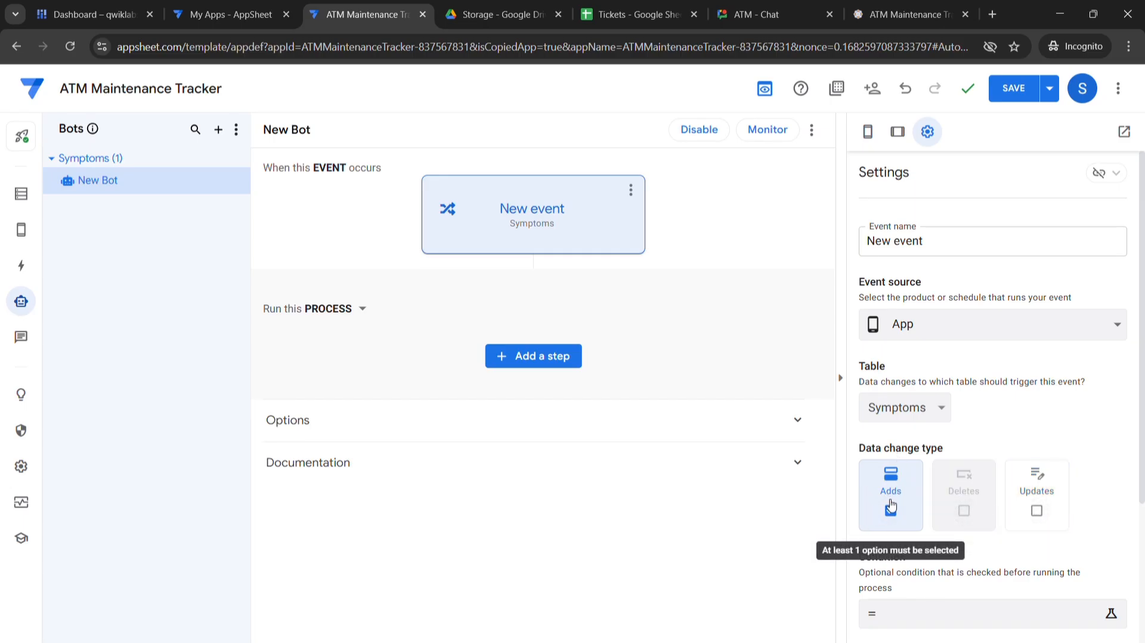
pyautogui.click(908, 410)
pyautogui.click(902, 477)
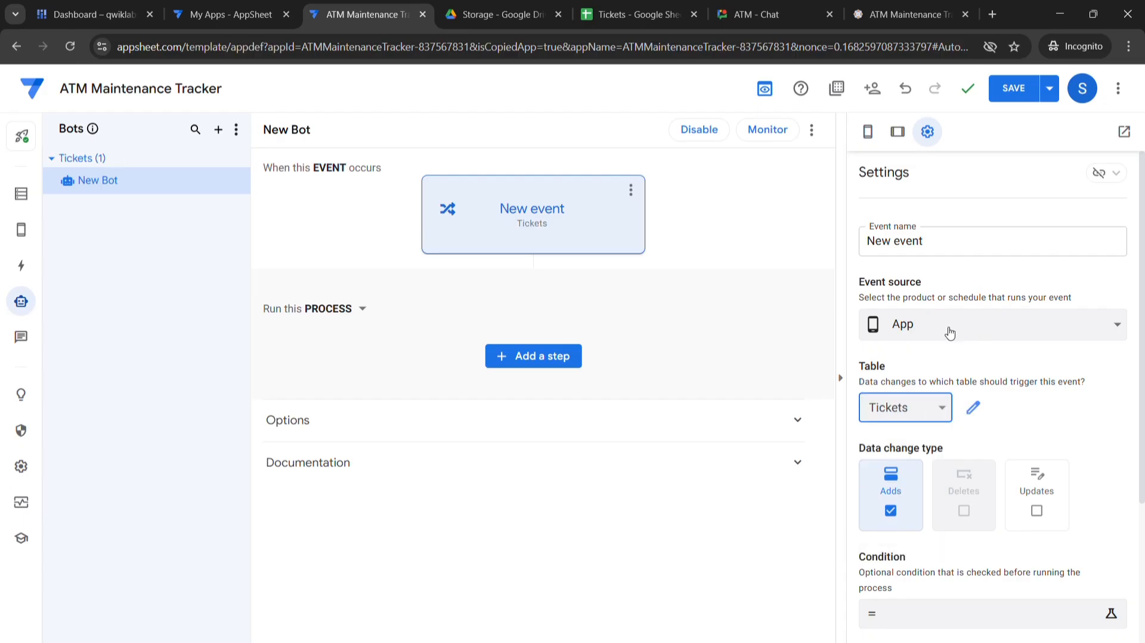
# Read the challenge lab's remaining automation instructions and the No-Code Chat Apps guide's sections on the custom step and automation test
pyautogui.press('super+Tab')
pyautogui.click(748, 157)
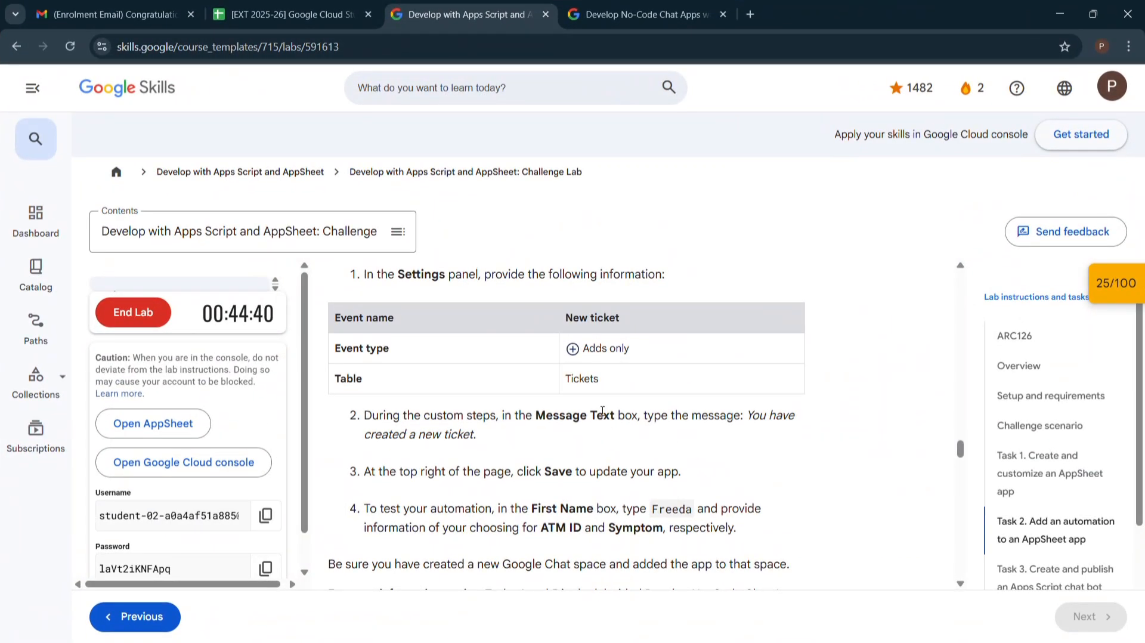
pyautogui.scroll(-2, 602, 412)
pyautogui.scroll(1, 601, 395)
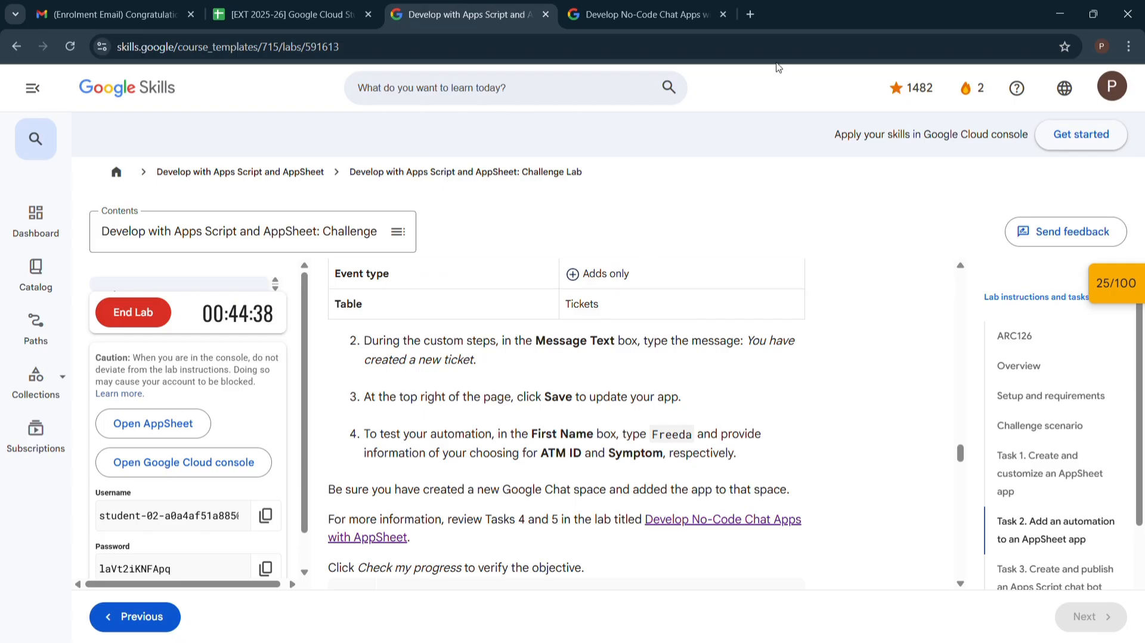
pyautogui.click(699, 17)
pyautogui.scroll(-4, 673, 385)
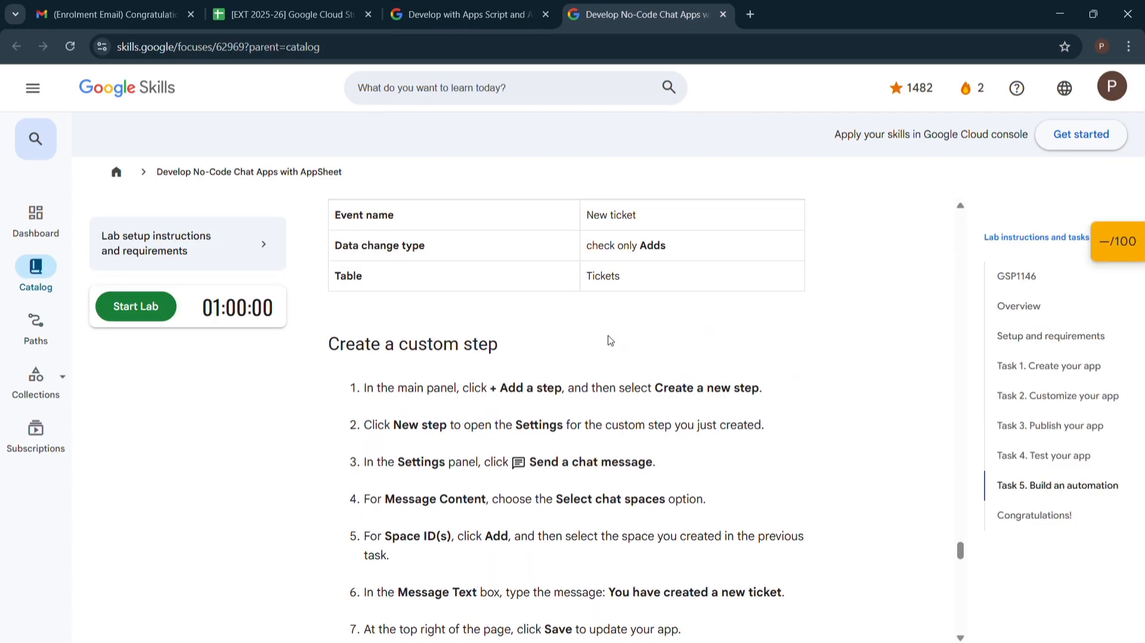
pyautogui.scroll(-7, 610, 340)
pyautogui.press('super+Tab')
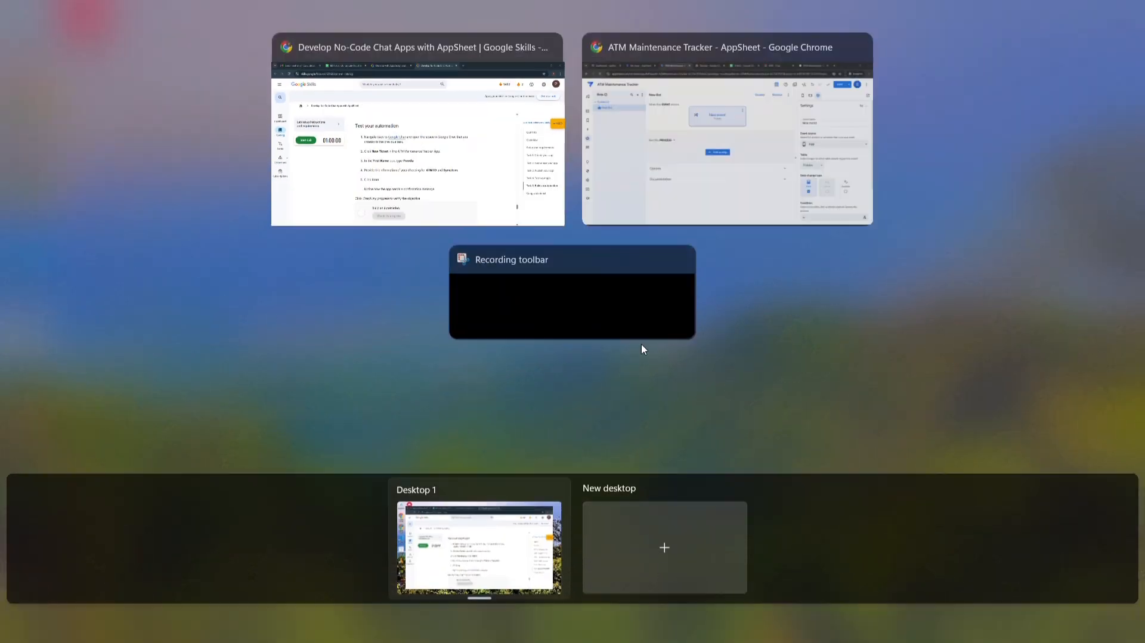
pyautogui.click(658, 221)
# Review the new event's settings and save the ATM Maintenance Tracker app
pyautogui.scroll(-1, 933, 388)
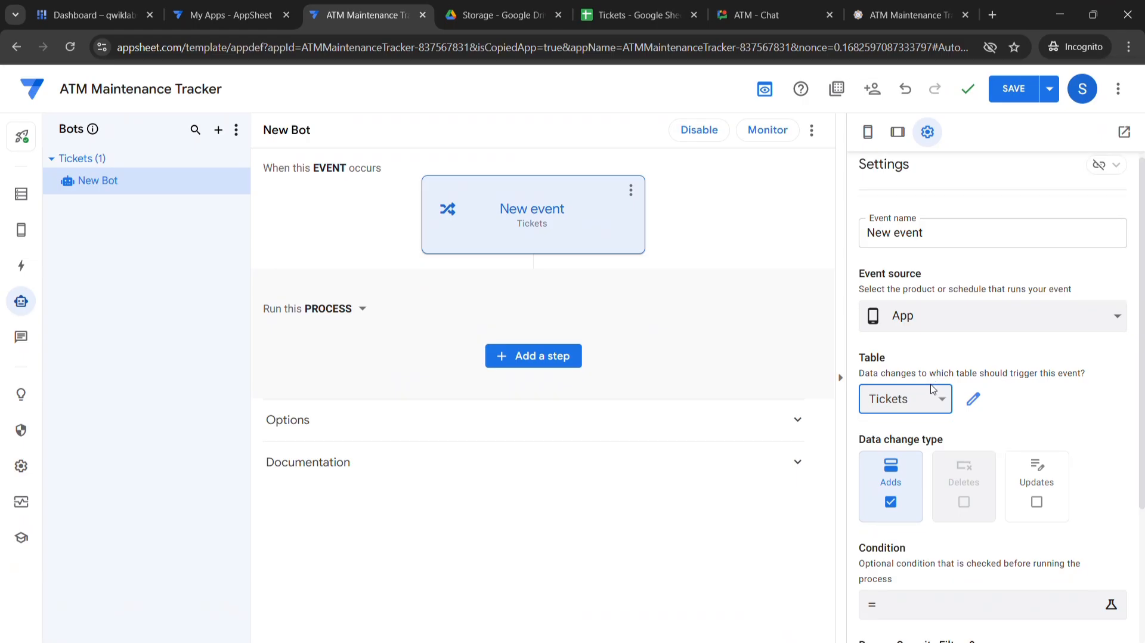
pyautogui.scroll(-3, 933, 388)
pyautogui.scroll(2, 933, 389)
pyautogui.scroll(-2, 933, 389)
pyautogui.scroll(3, 968, 337)
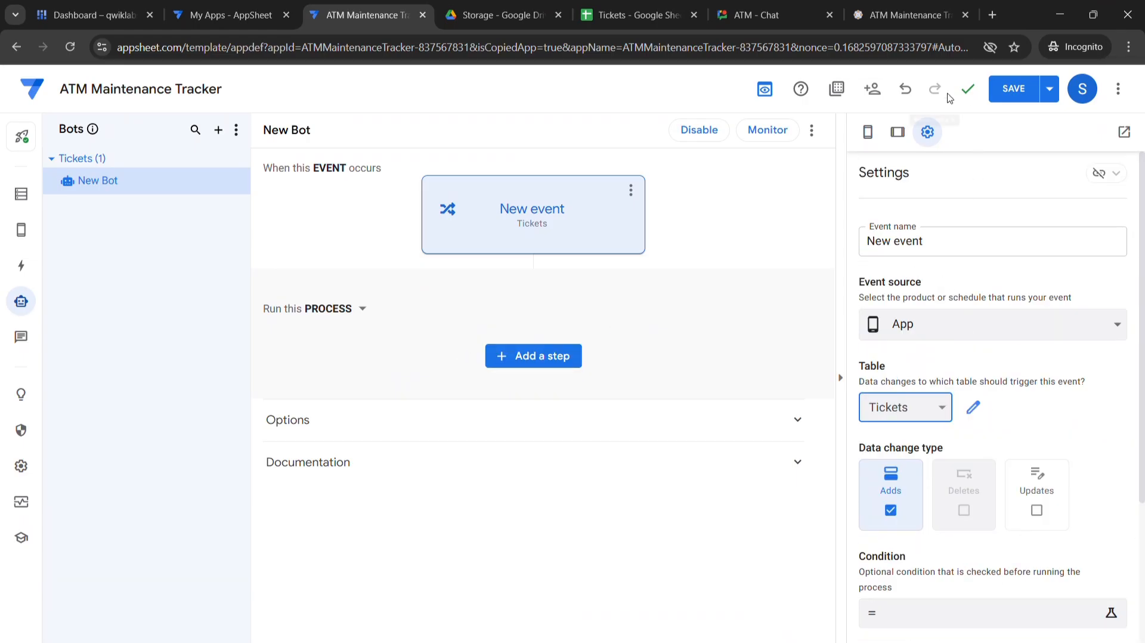
pyautogui.click(1008, 91)
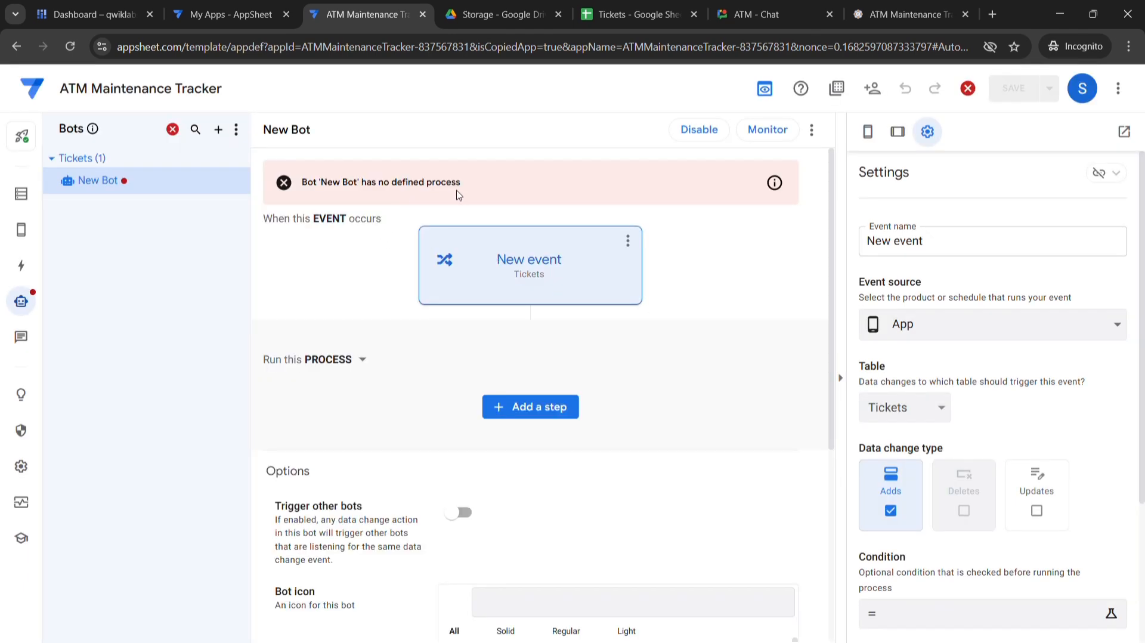
# Open the new event for editing, turn its linking on, and save the app
pyautogui.click(627, 241)
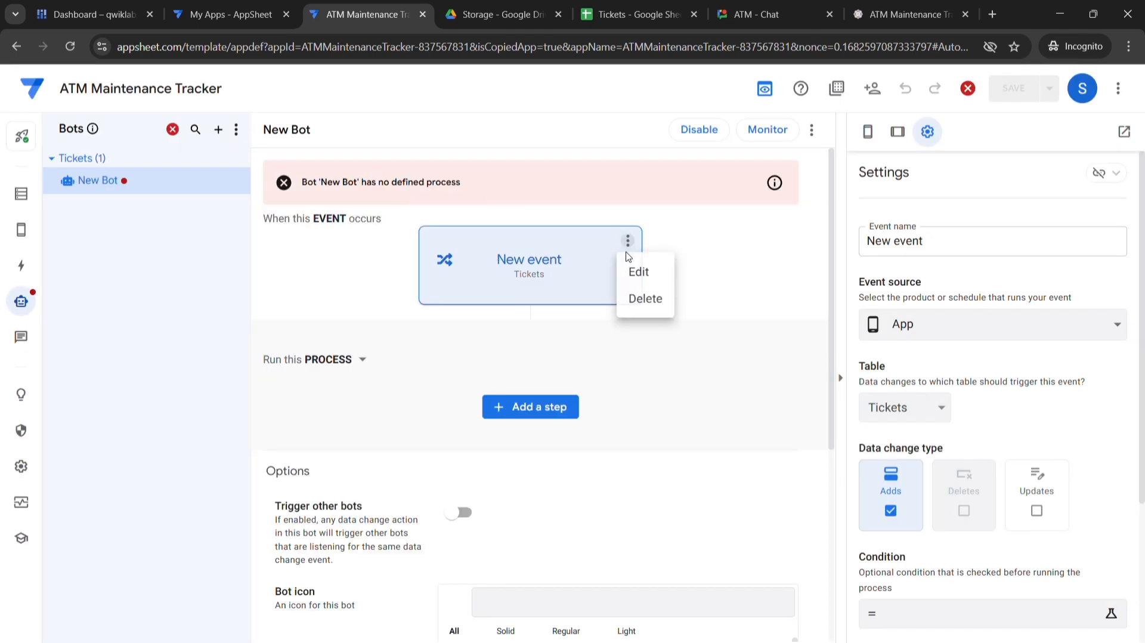
pyautogui.click(638, 272)
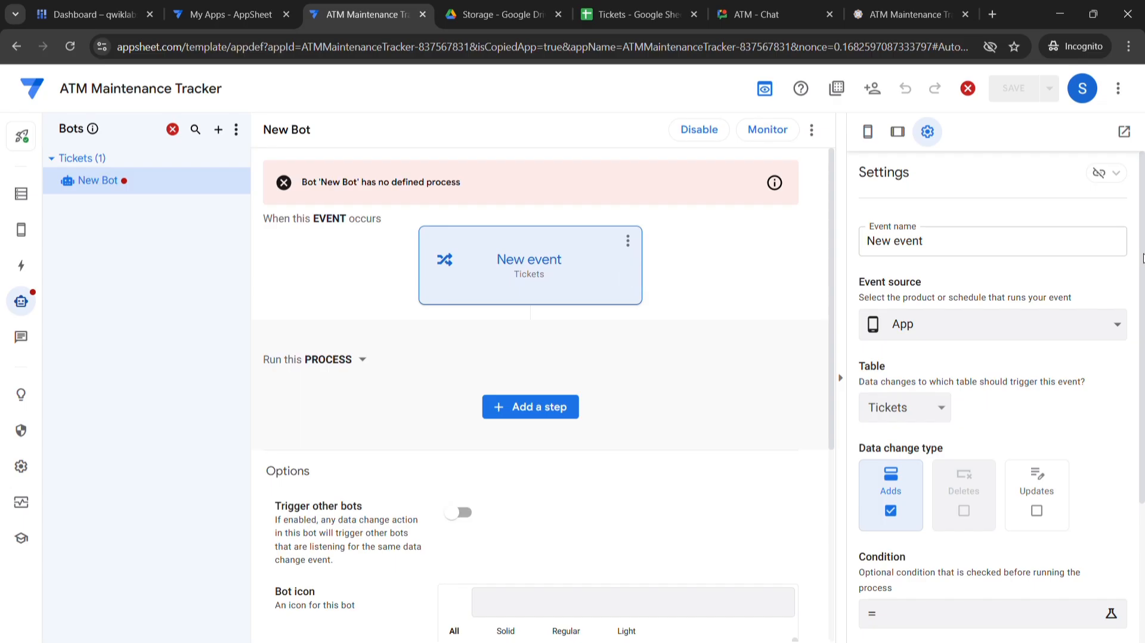
pyautogui.click(1100, 173)
pyautogui.click(1090, 245)
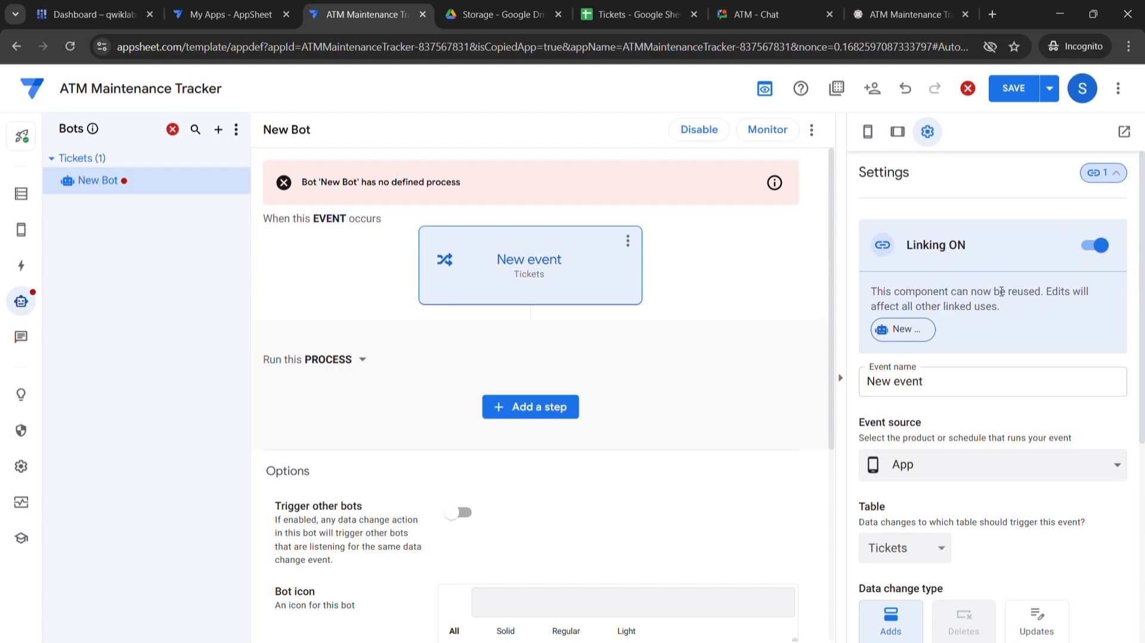
pyautogui.scroll(-3, 939, 323)
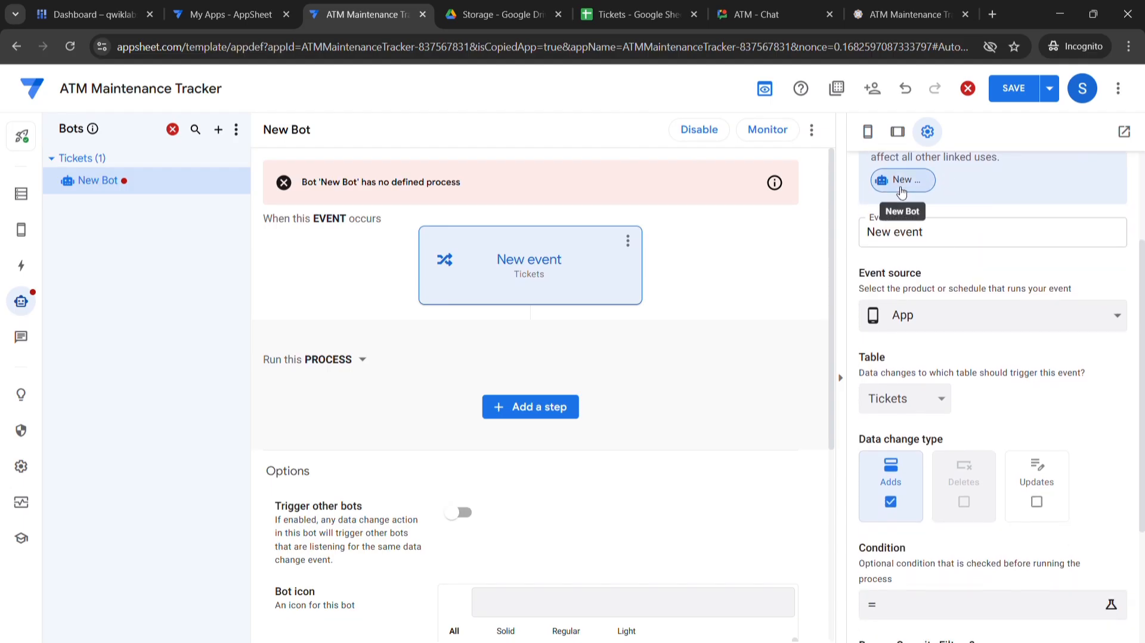
pyautogui.scroll(-1, 1001, 235)
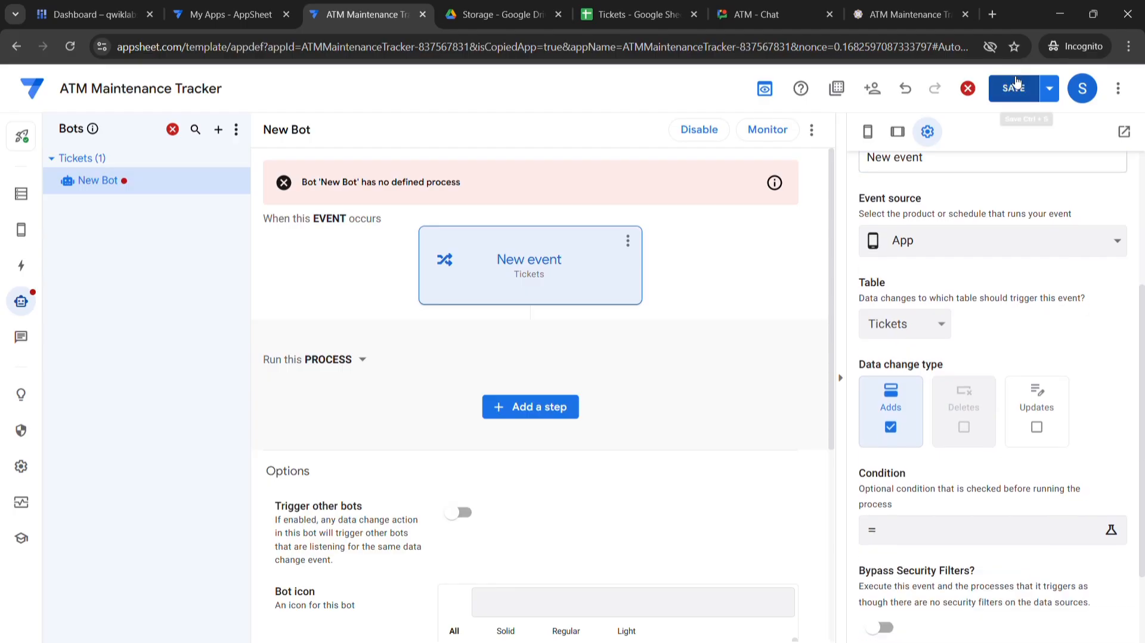
pyautogui.click(1015, 84)
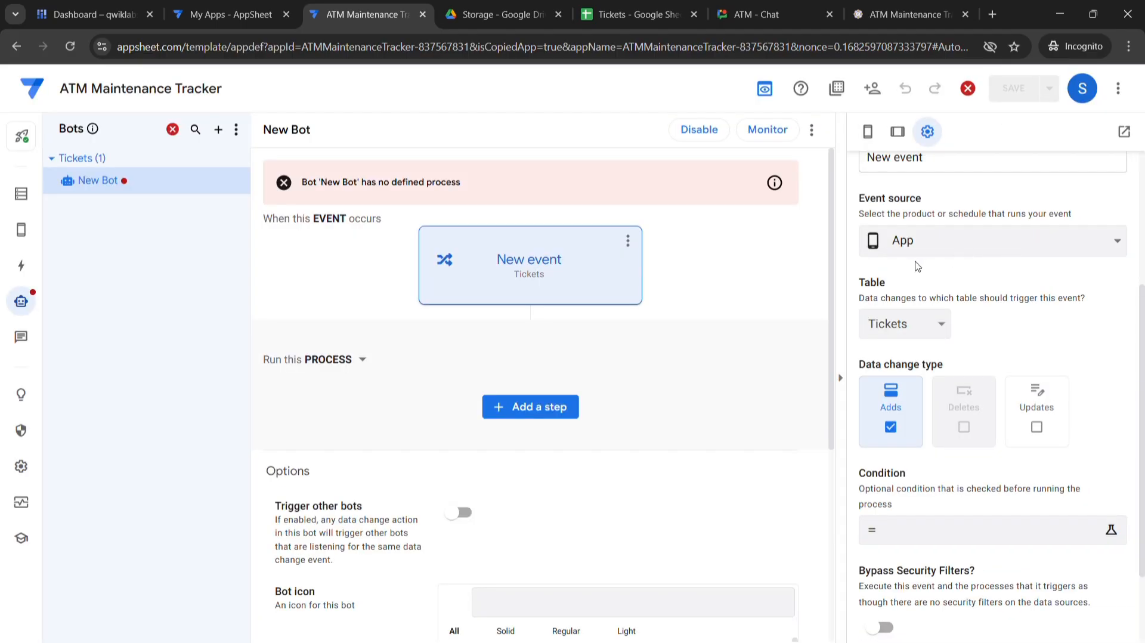
# Open the Expression Assistant for the new event's condition and look through its Data Explorer
pyautogui.scroll(1, 916, 265)
pyautogui.scroll(-3, 930, 357)
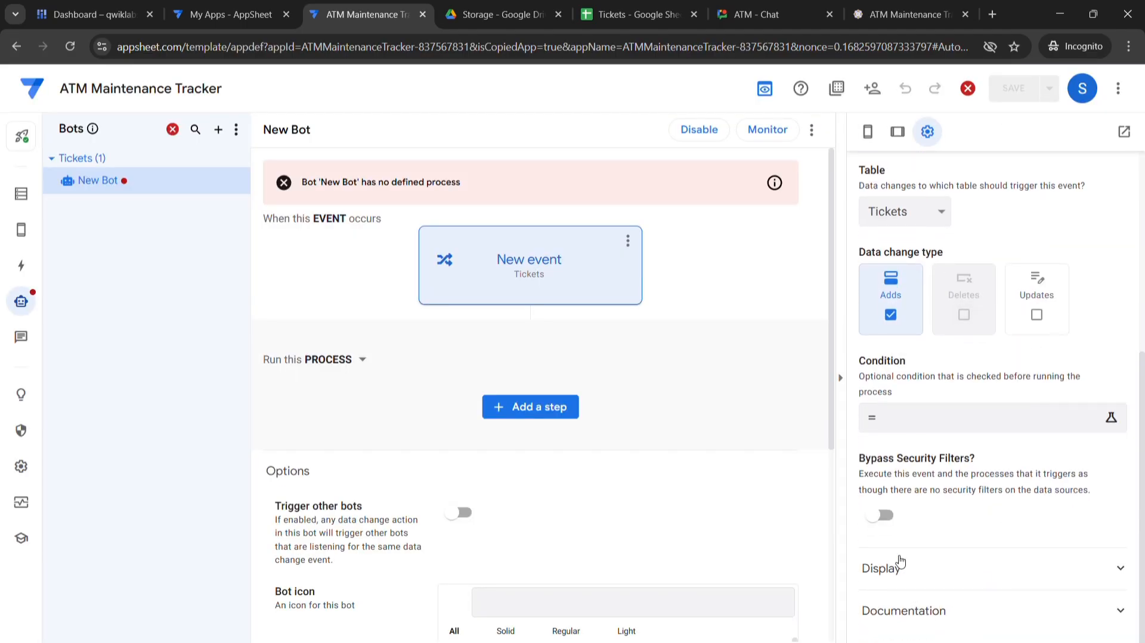
pyautogui.click(954, 415)
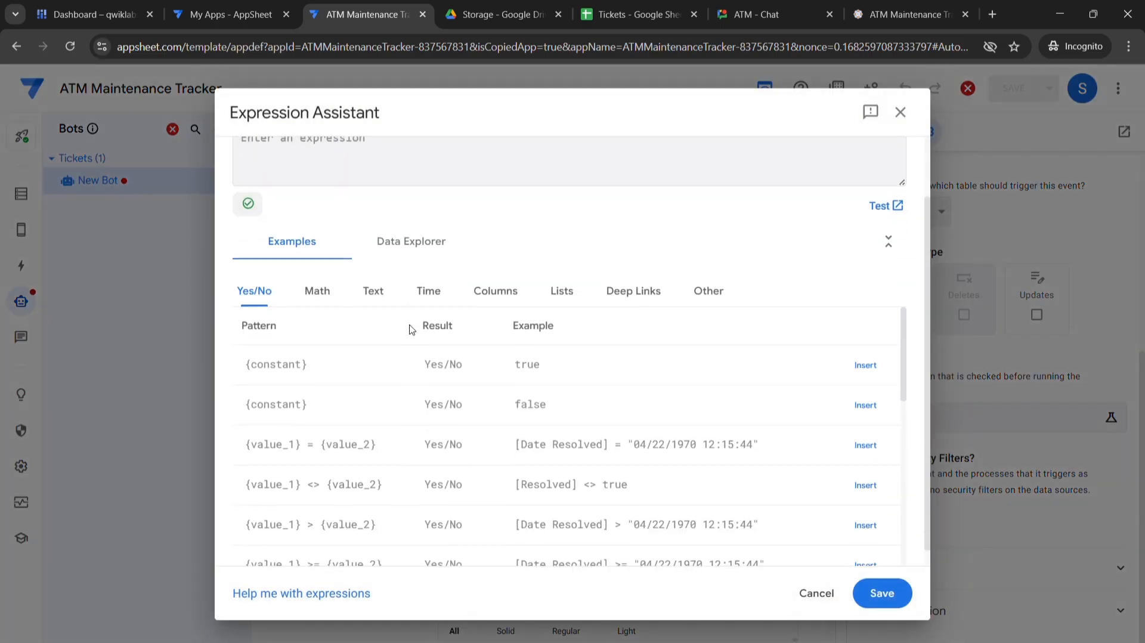
pyautogui.scroll(1, 400, 355)
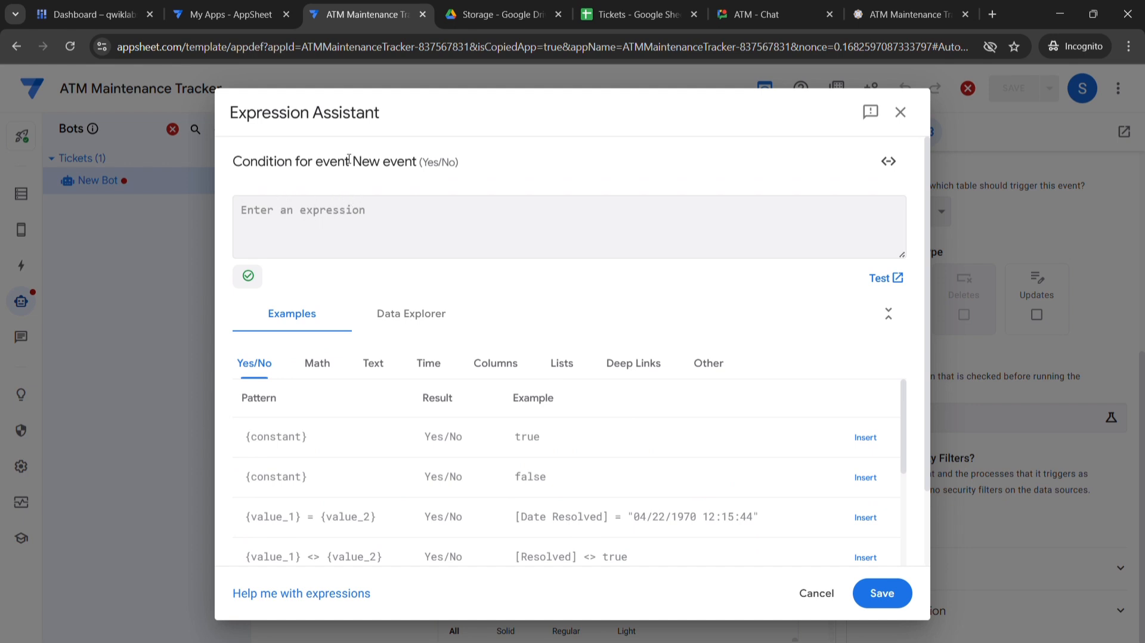
pyautogui.click(399, 315)
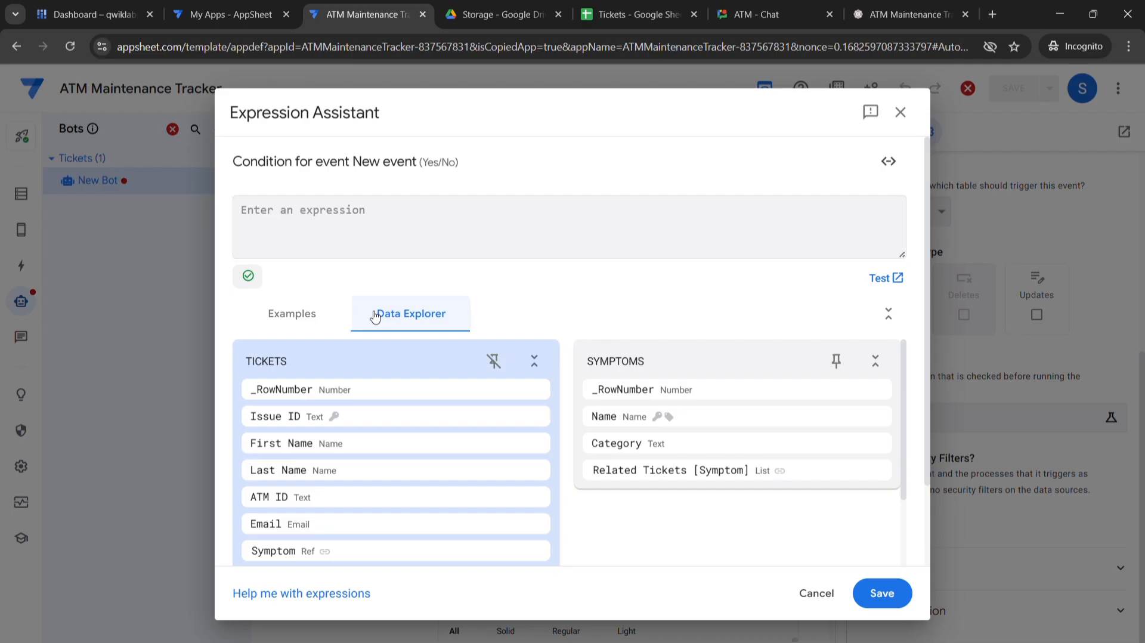
pyautogui.click(295, 314)
# Check the ATM space in Google Chat and the New Ticket form, and return to the ATM Maintenance Tracker editor
pyautogui.click(795, 15)
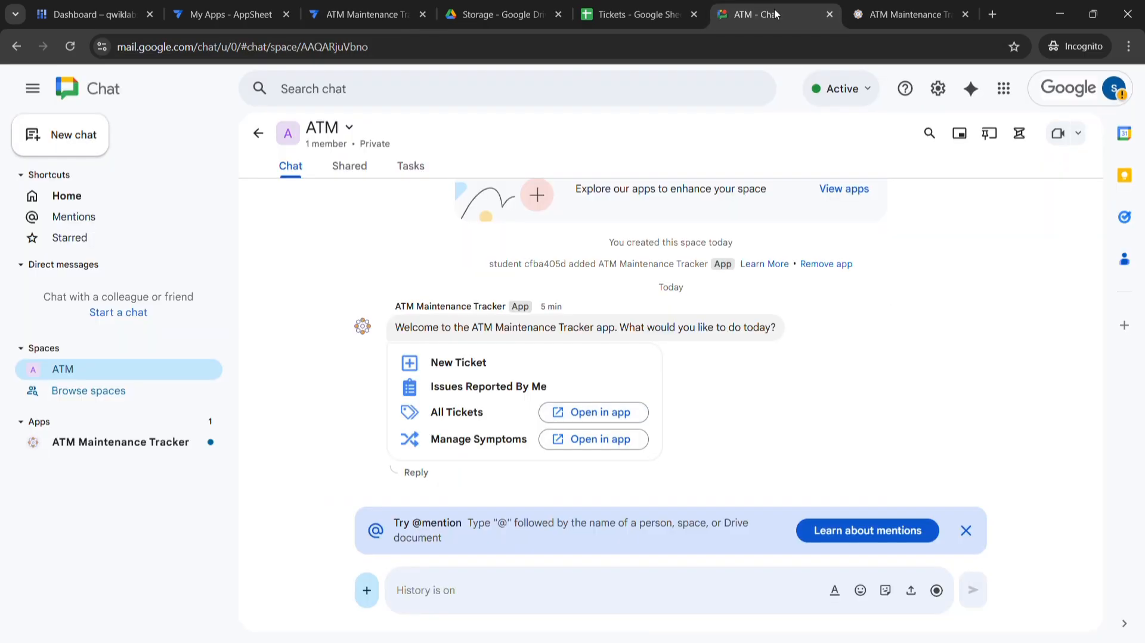
pyautogui.click(896, 11)
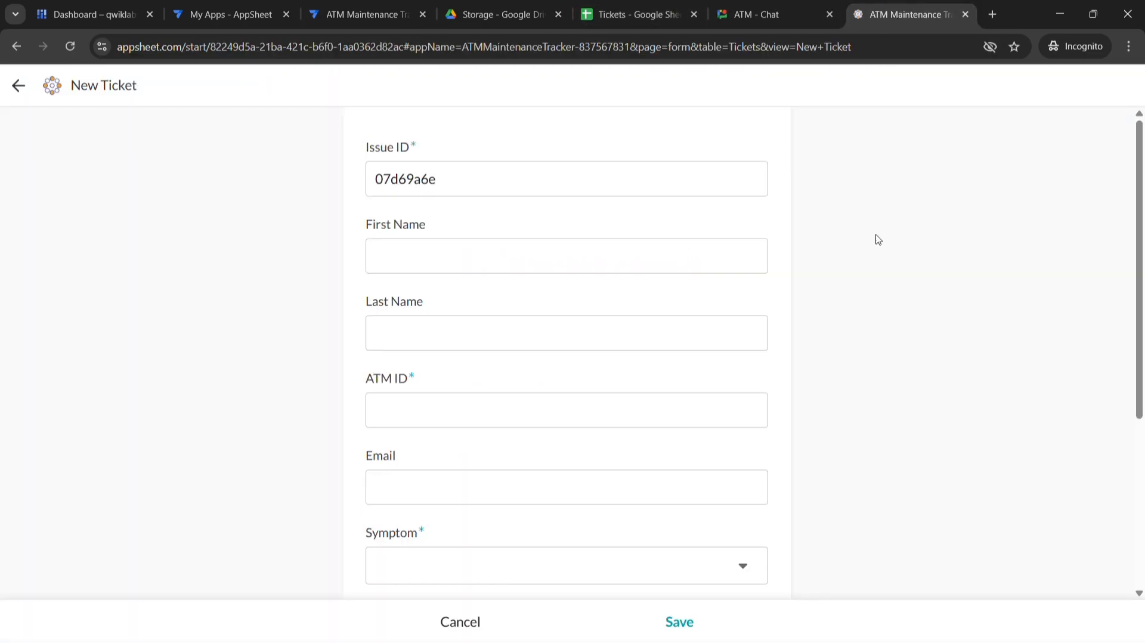
pyautogui.press('super+Tab')
pyautogui.click(649, 188)
pyautogui.click(332, 20)
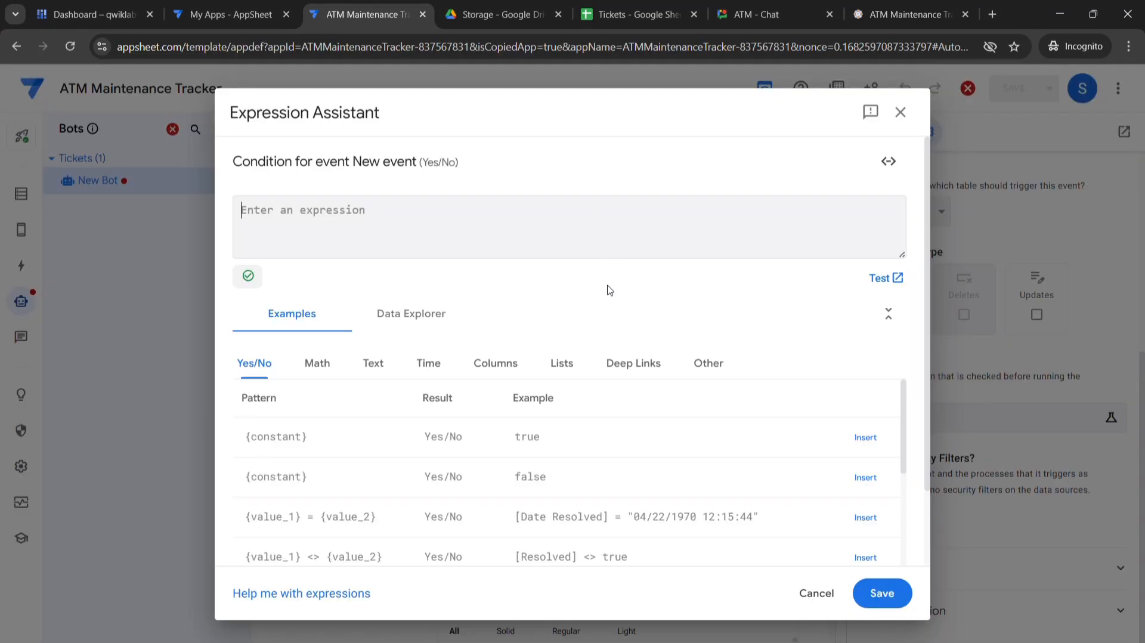
# Find the Message Text instruction in the challenge lab and copy the message "You have created a new ticket"
pyautogui.press('super+Tab')
pyautogui.click(646, 341)
pyautogui.scroll(7, 623, 411)
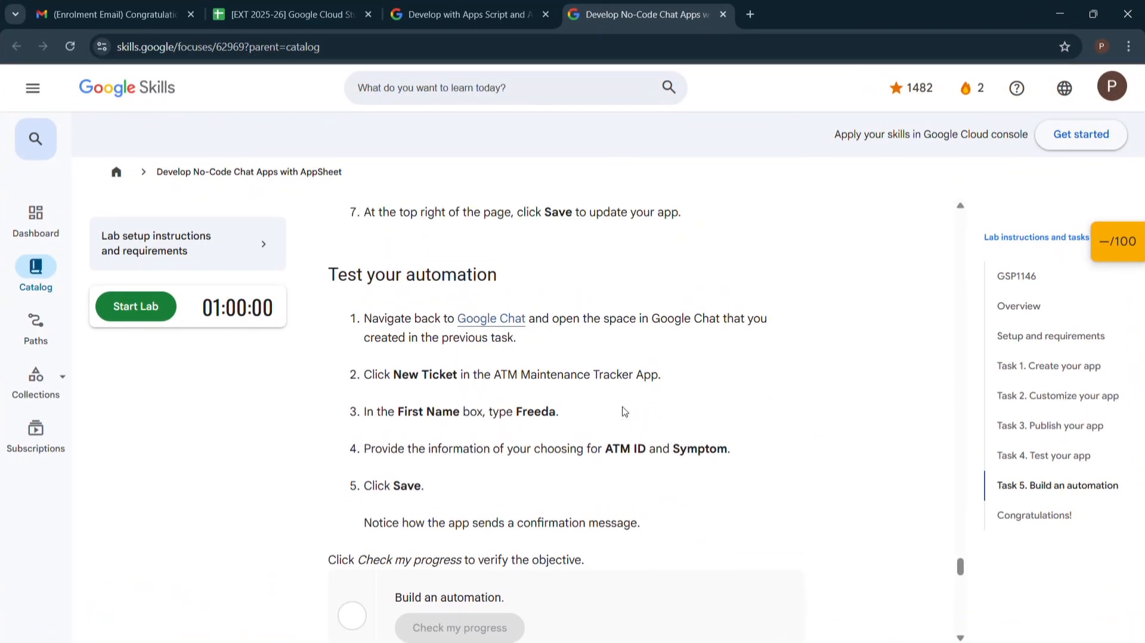
pyautogui.click(433, 22)
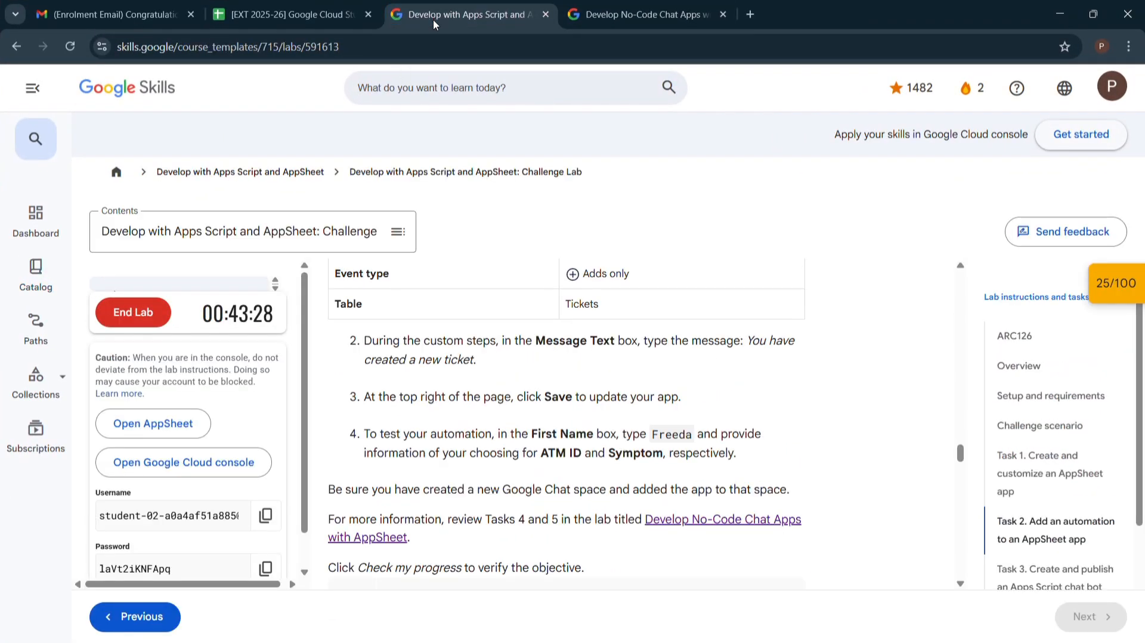
pyautogui.scroll(2, 614, 332)
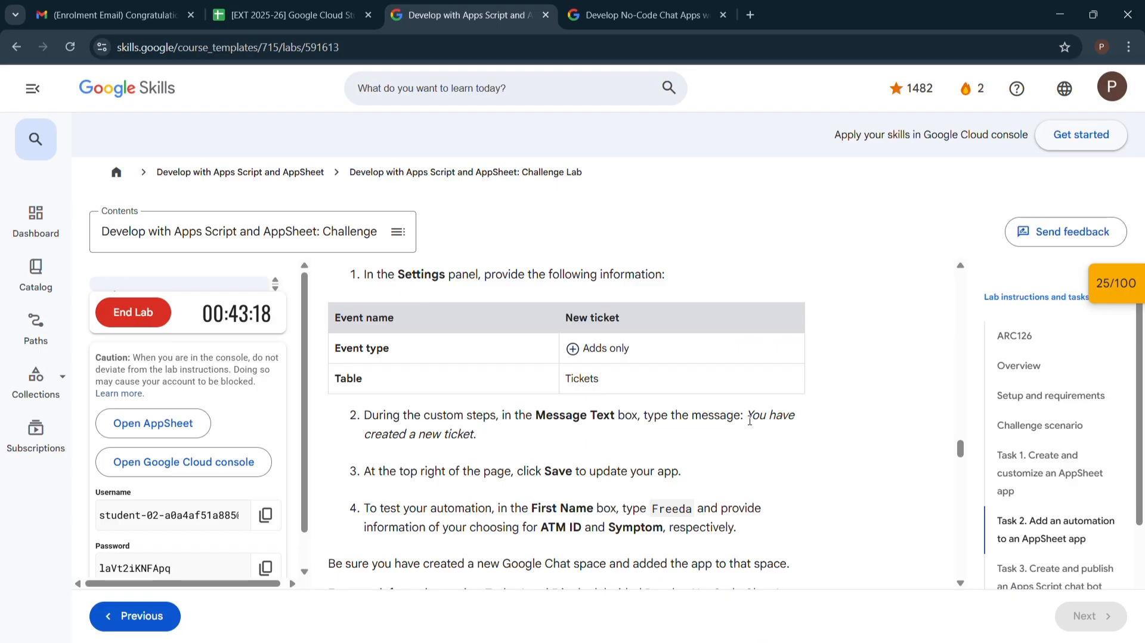
pyautogui.moveTo(748, 416); pyautogui.dragTo(653, 447)
pyautogui.moveTo(471, 450); pyautogui.dragTo(470, 436)
pyautogui.hotkey('ctrl', 'c')
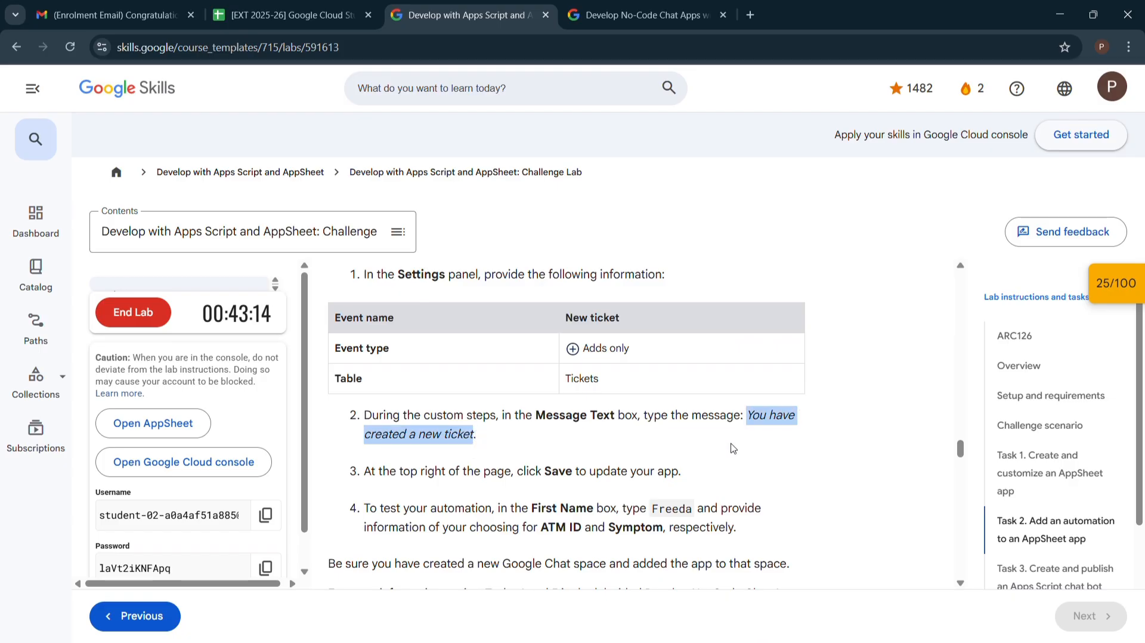
# Set the new event's condition expression to "You have created a new ticket" in AppSheet and save the app
pyautogui.press('super+Tab')
pyautogui.click(722, 149)
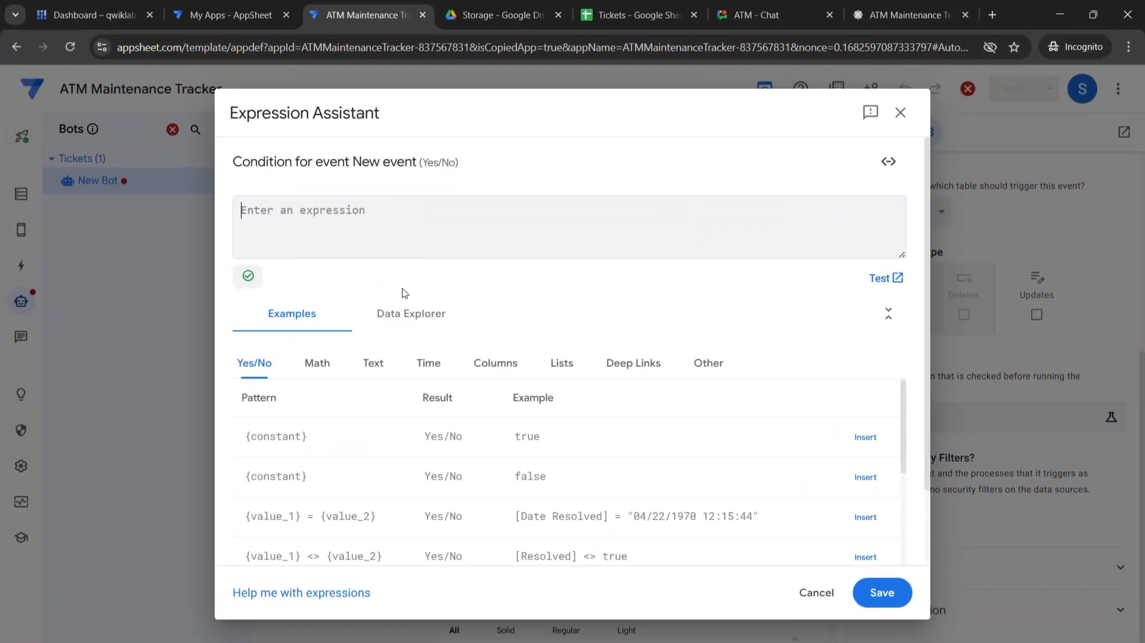
pyautogui.hotkey('ctrl', 'v')
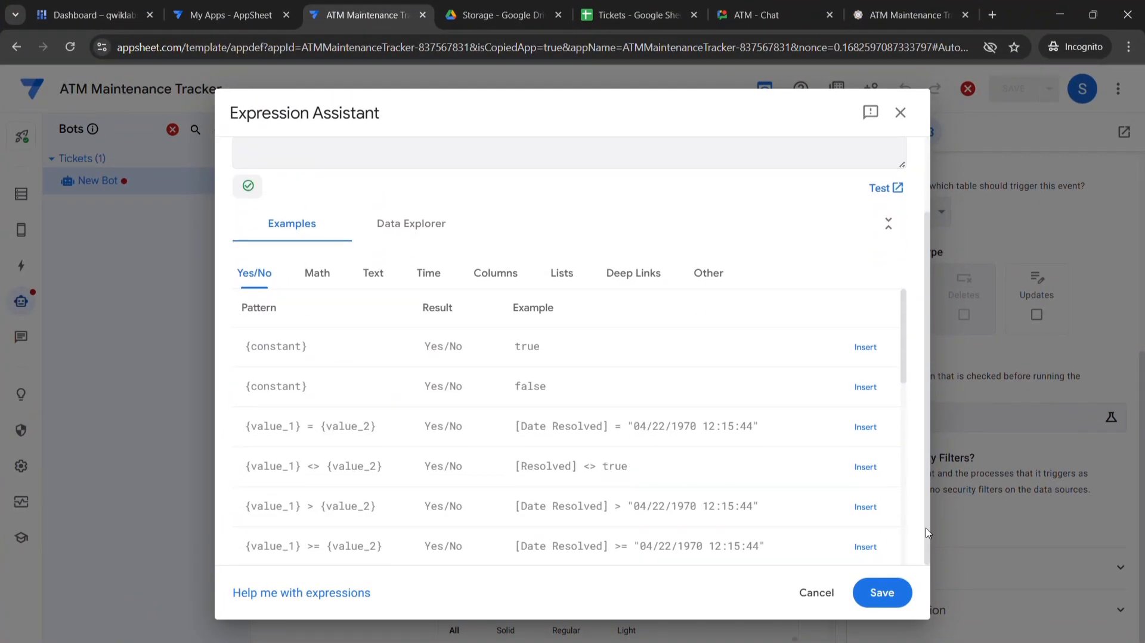
pyautogui.click(882, 592)
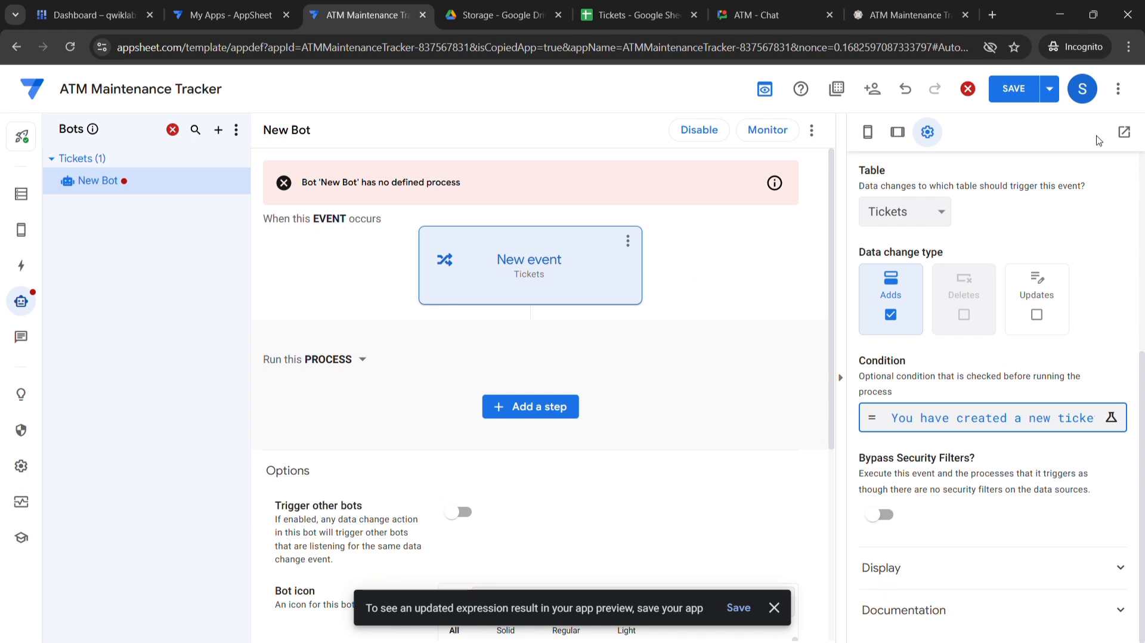
pyautogui.click(1018, 94)
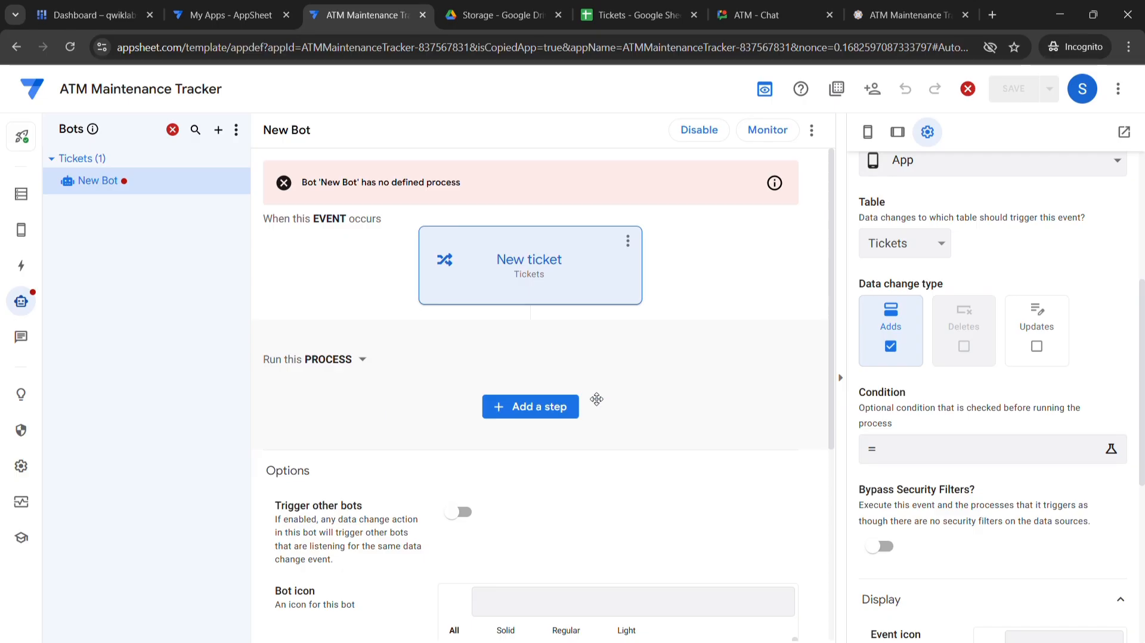
# Read the custom step instructions in the No-Code Chat Apps lab and add a new custom step to New Bot's process
pyautogui.press('super+Tab')
pyautogui.click(745, 203)
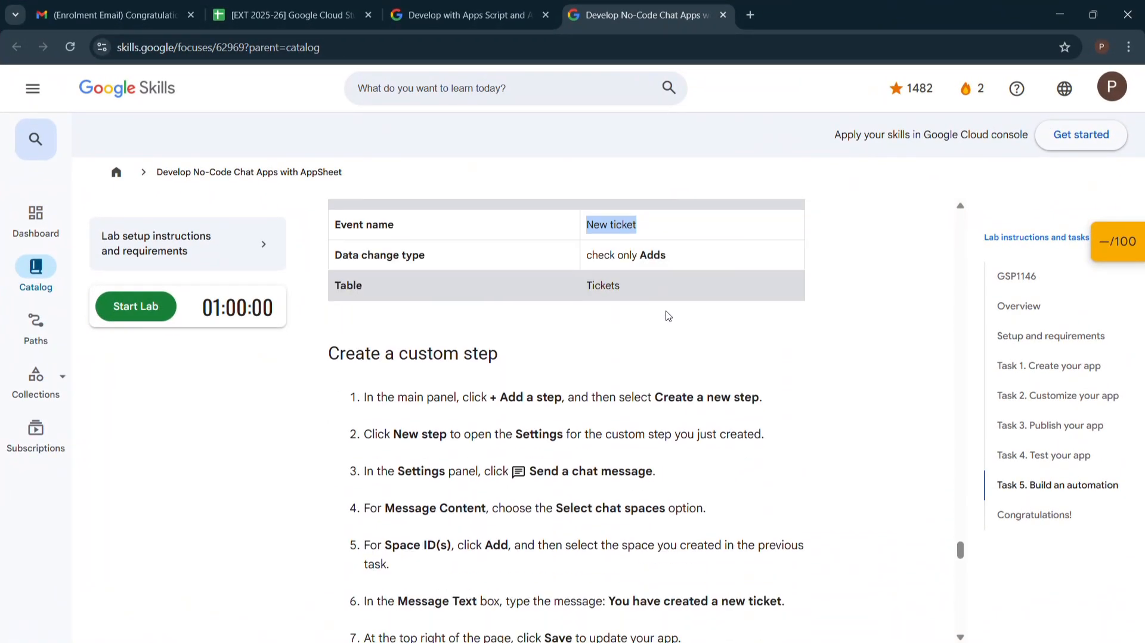
pyautogui.scroll(-1, 667, 316)
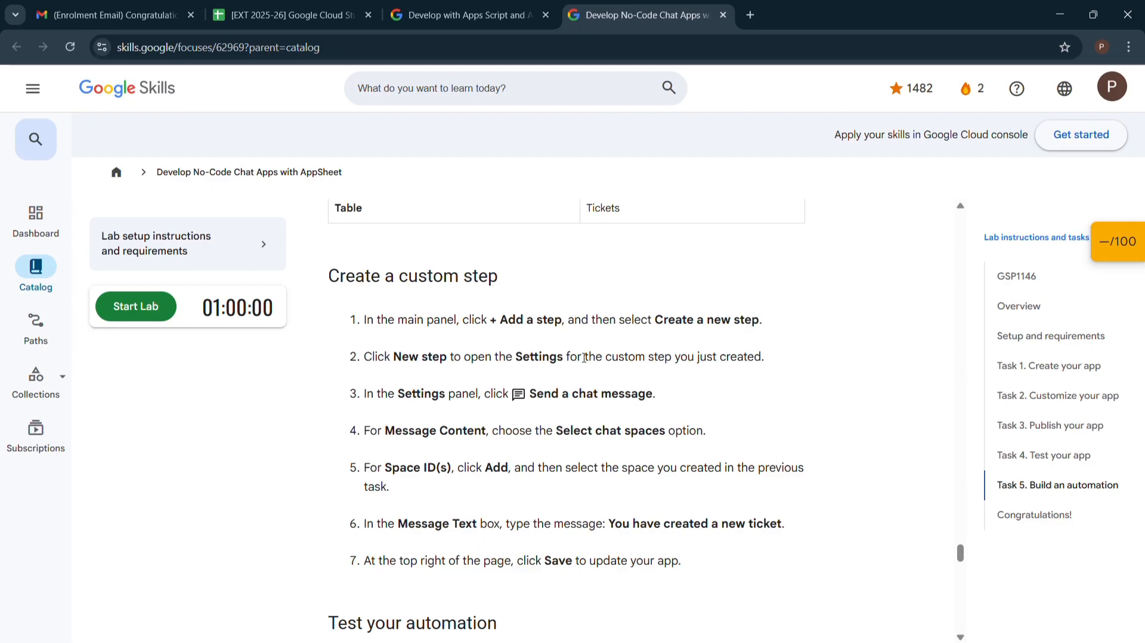
pyautogui.press('super+Tab')
pyautogui.click(686, 149)
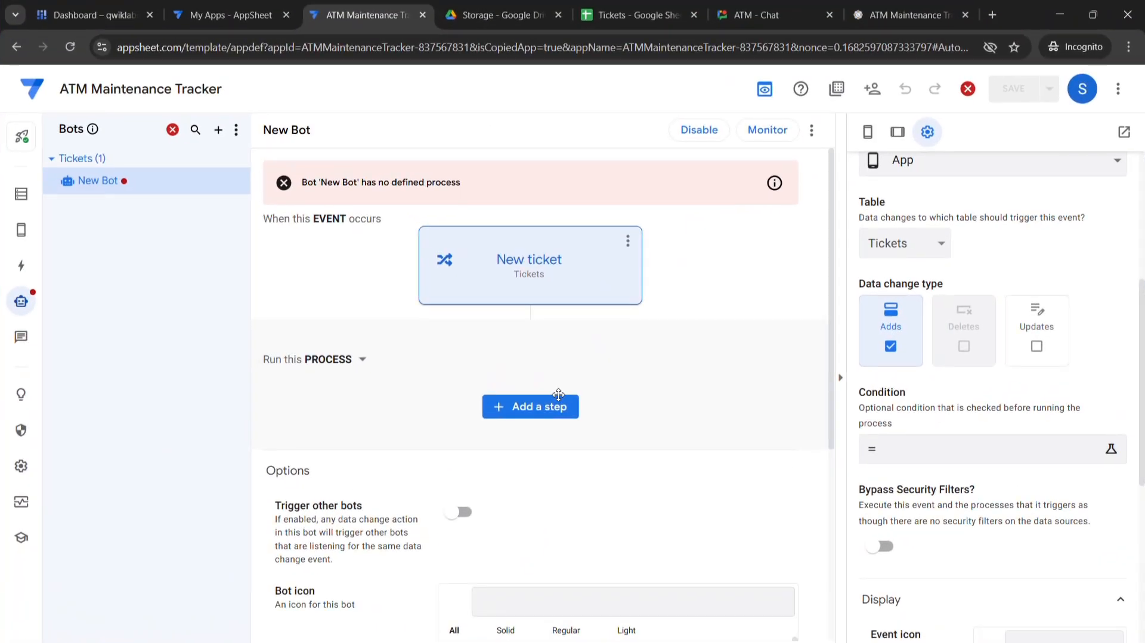
pyautogui.click(539, 401)
pyautogui.scroll(-2, 567, 339)
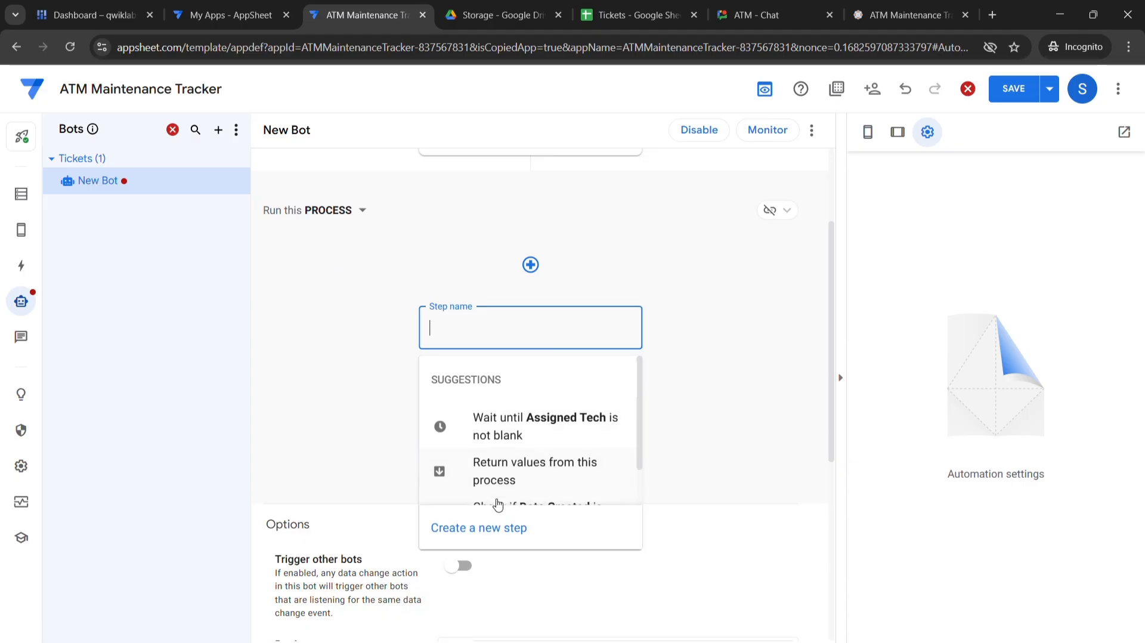
pyautogui.click(491, 528)
# Check the lab instructions and set the new step's task type to Send a chat message
pyautogui.press('super+Tab')
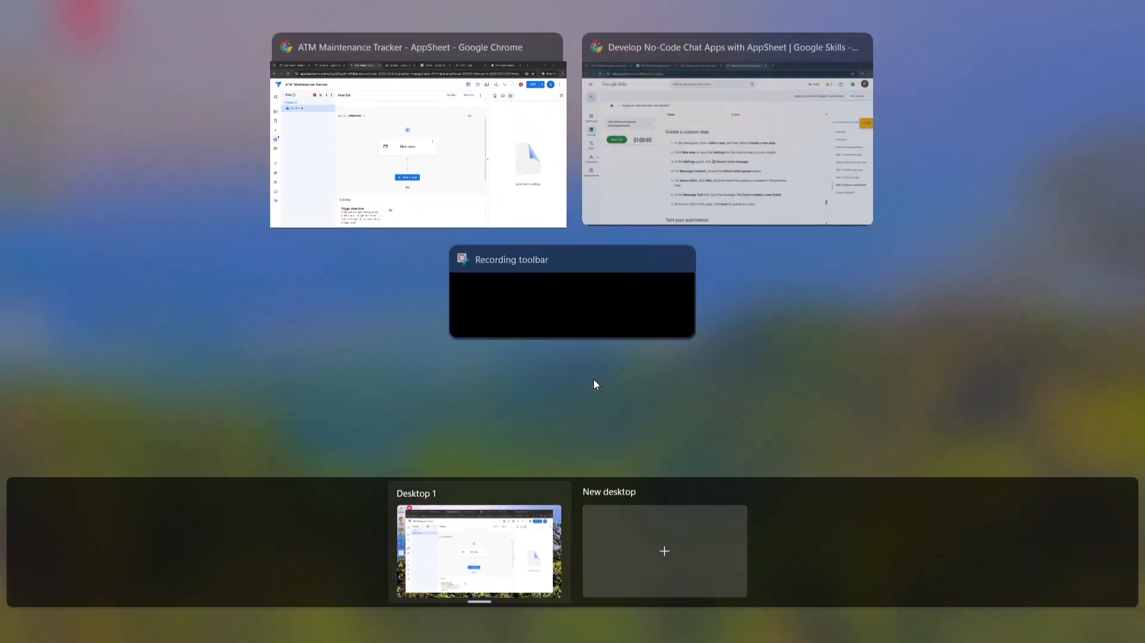
pyautogui.click(664, 187)
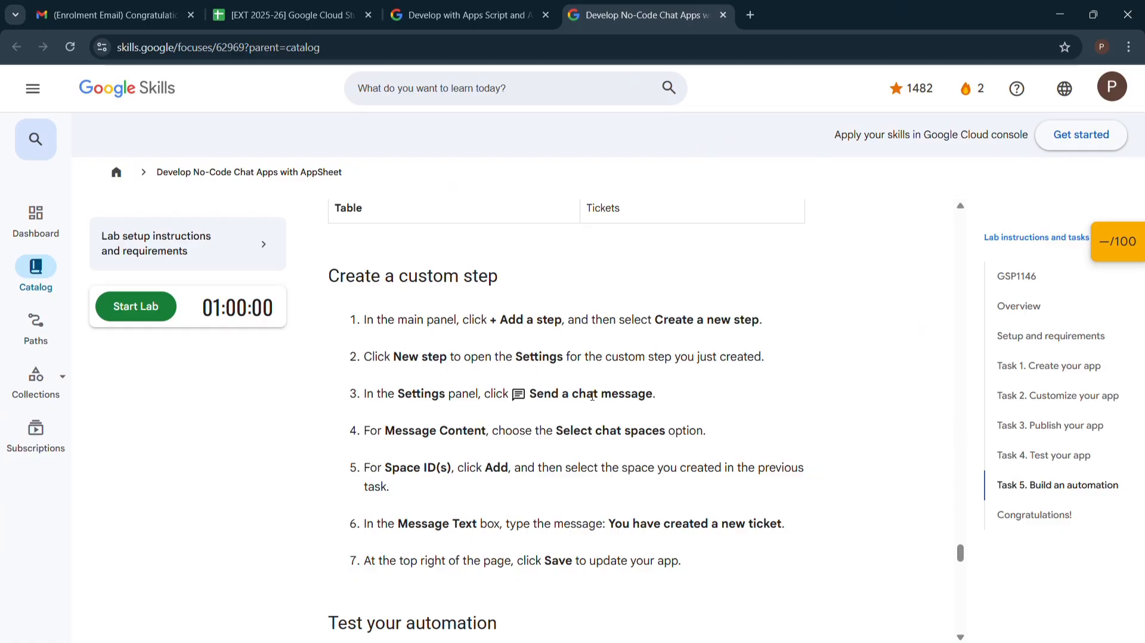
pyautogui.press('super+Tab')
pyautogui.click(828, 225)
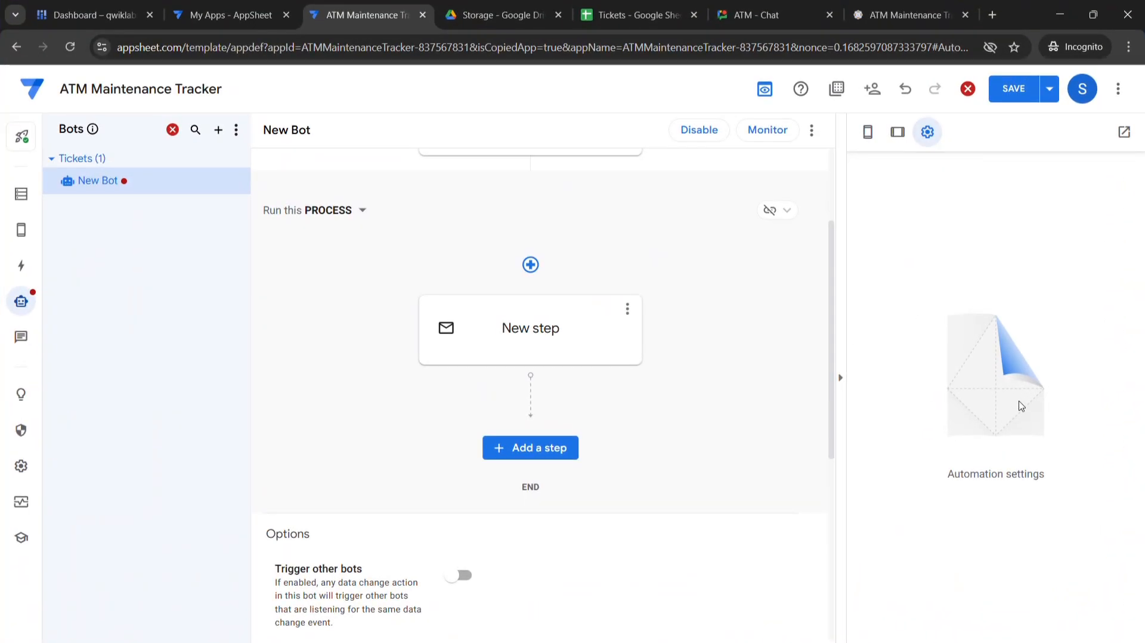
pyautogui.click(561, 349)
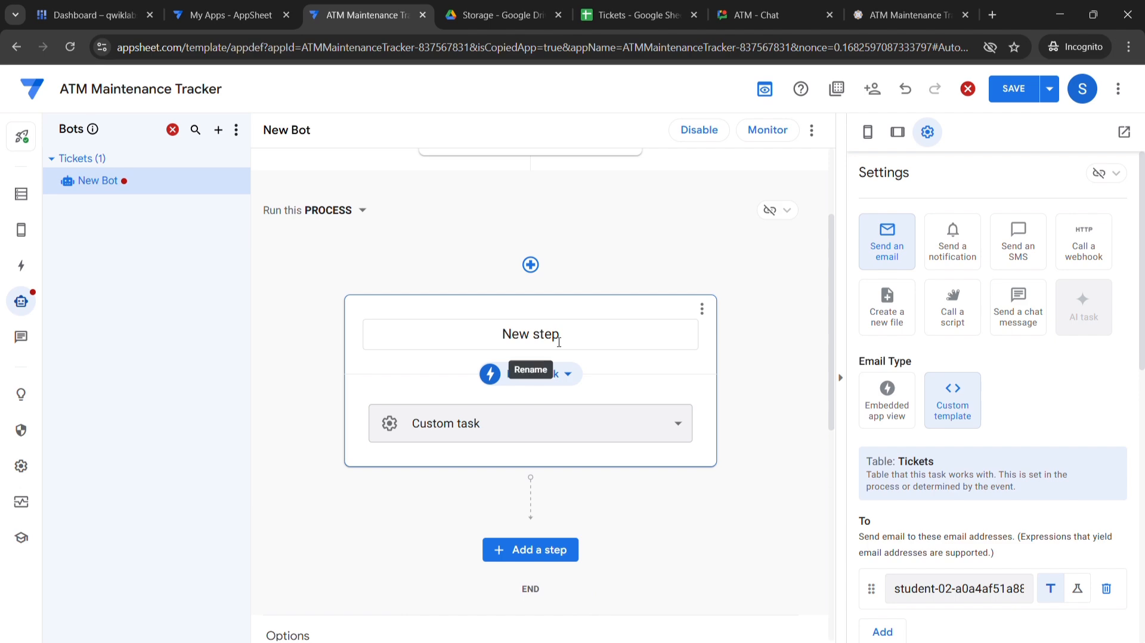
pyautogui.click(1012, 320)
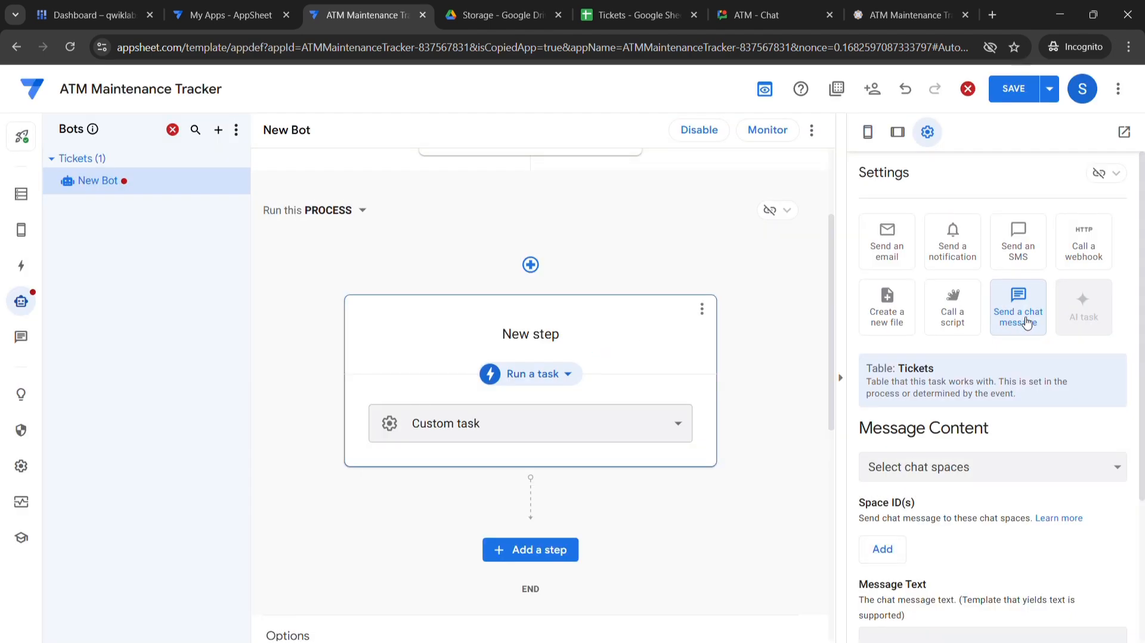
# Check the lab instructions and set the chat task's Message Content to Select chat spaces
pyautogui.press('super+Tab')
pyautogui.click(722, 143)
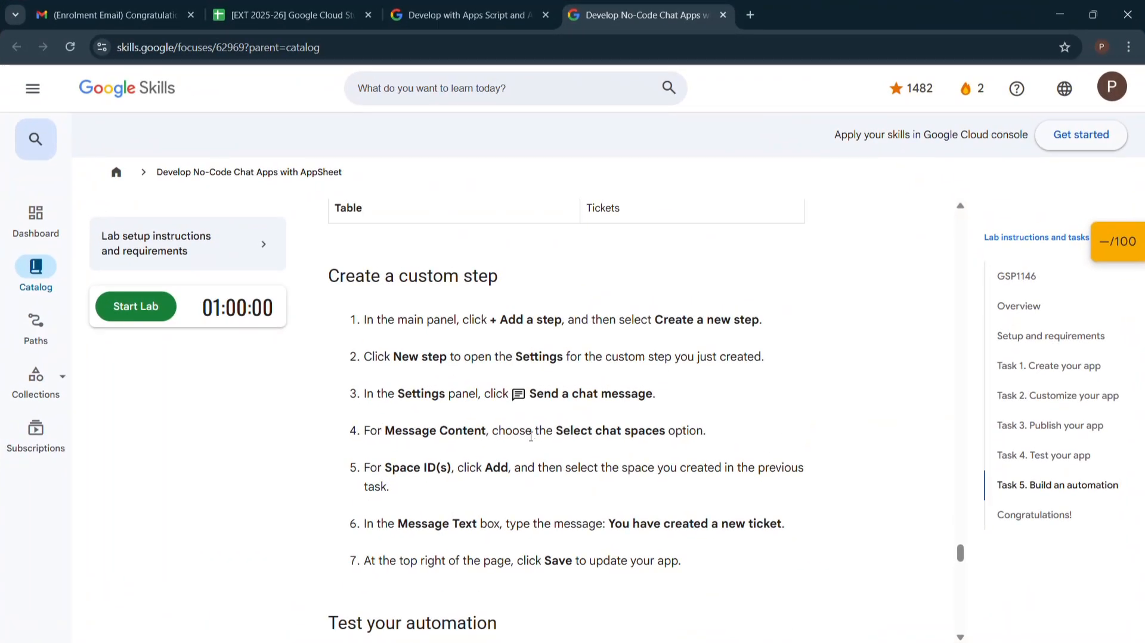
pyautogui.press('super+Tab')
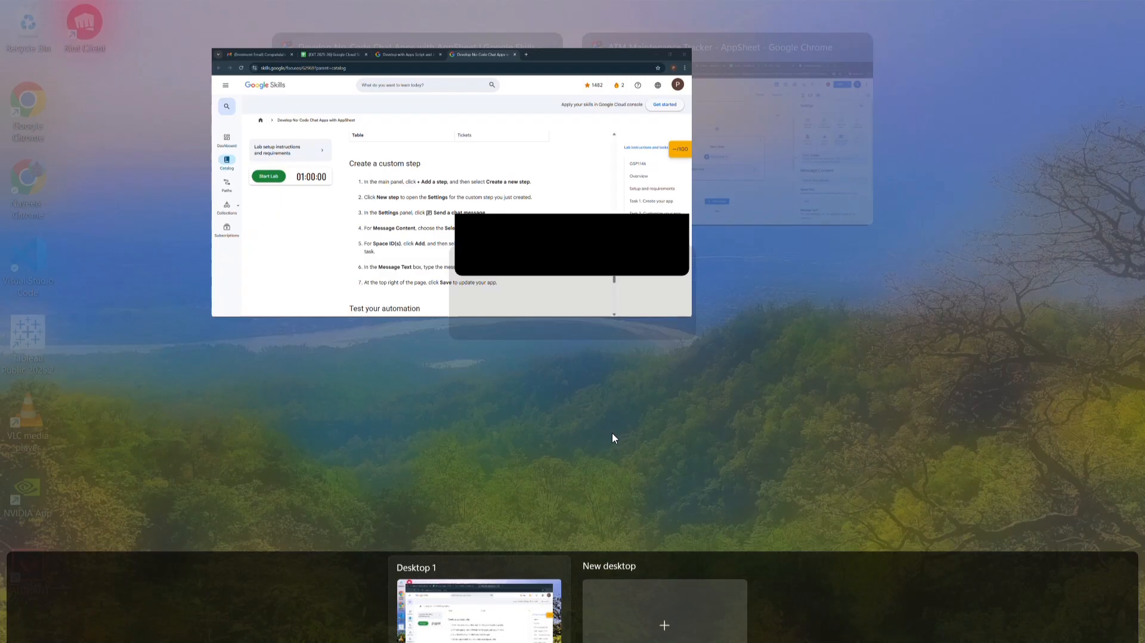
pyautogui.click(779, 204)
pyautogui.click(953, 467)
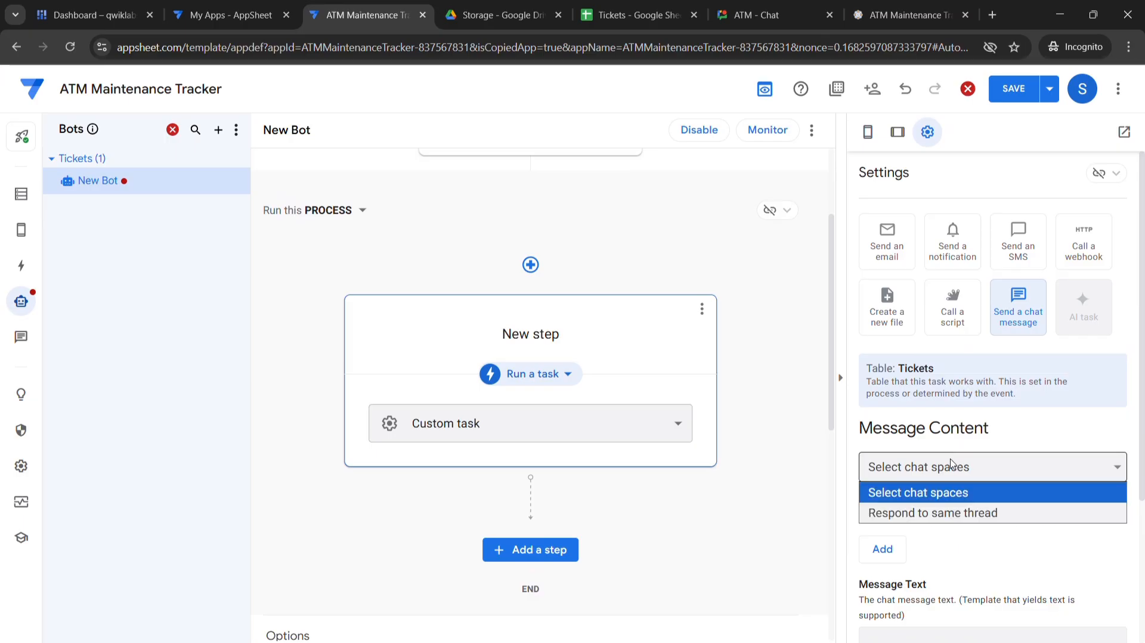
pyautogui.click(947, 493)
pyautogui.scroll(-3, 951, 399)
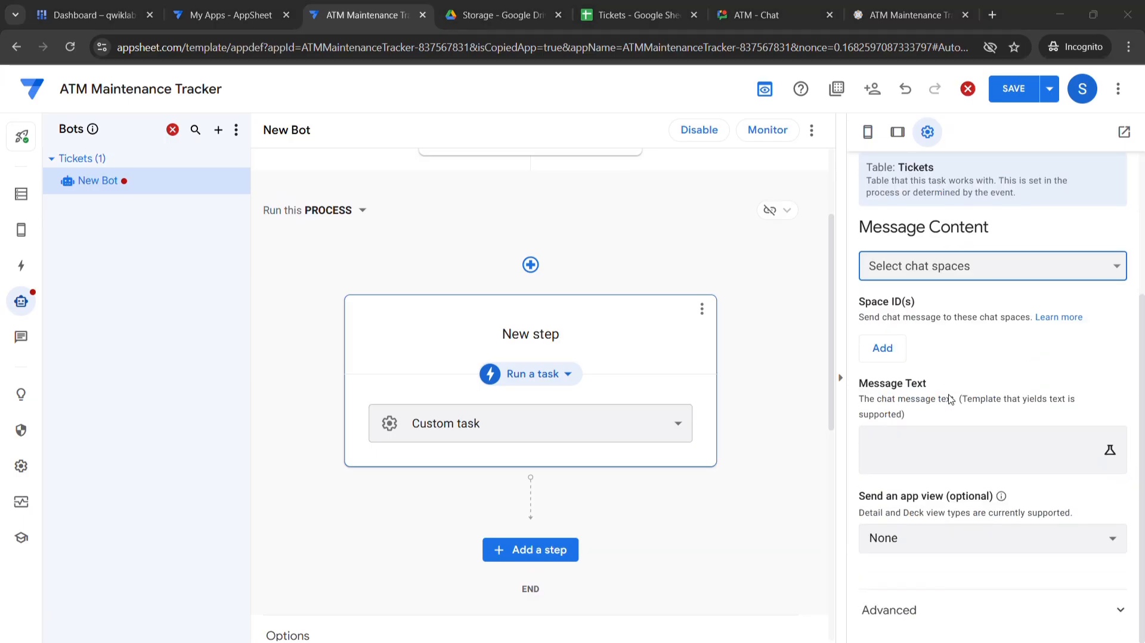
# Read the lab's Space ID(s) instruction and open the list of chat spaces that can be added to the chat task
pyautogui.press('super+Tab')
pyautogui.click(685, 184)
pyautogui.scroll(-2, 537, 352)
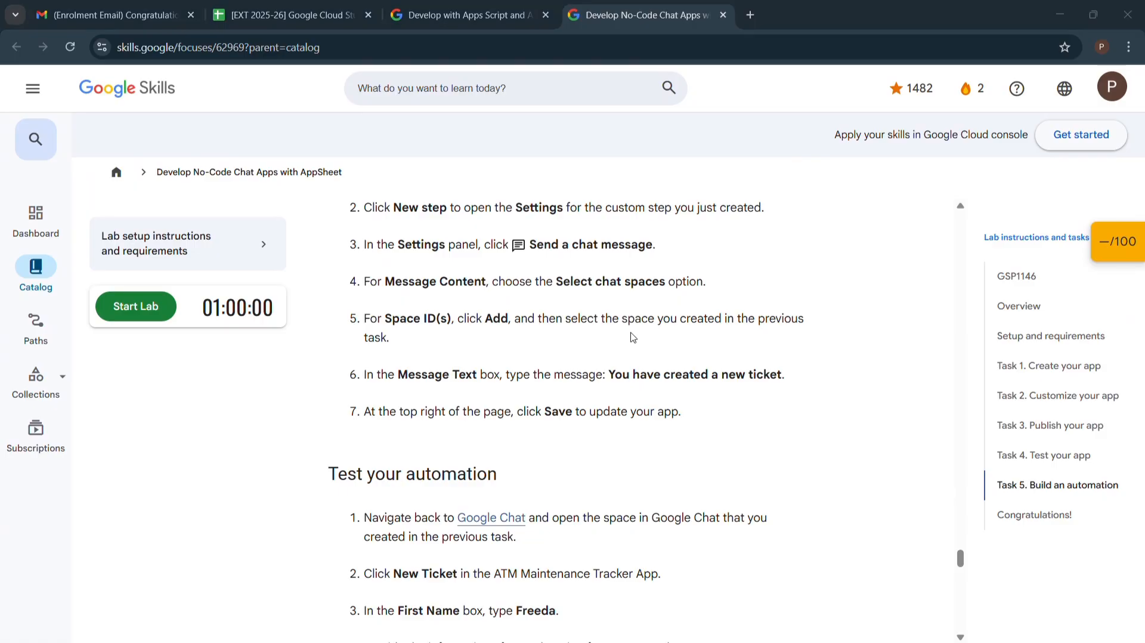
pyautogui.press('super+Tab')
pyautogui.click(766, 214)
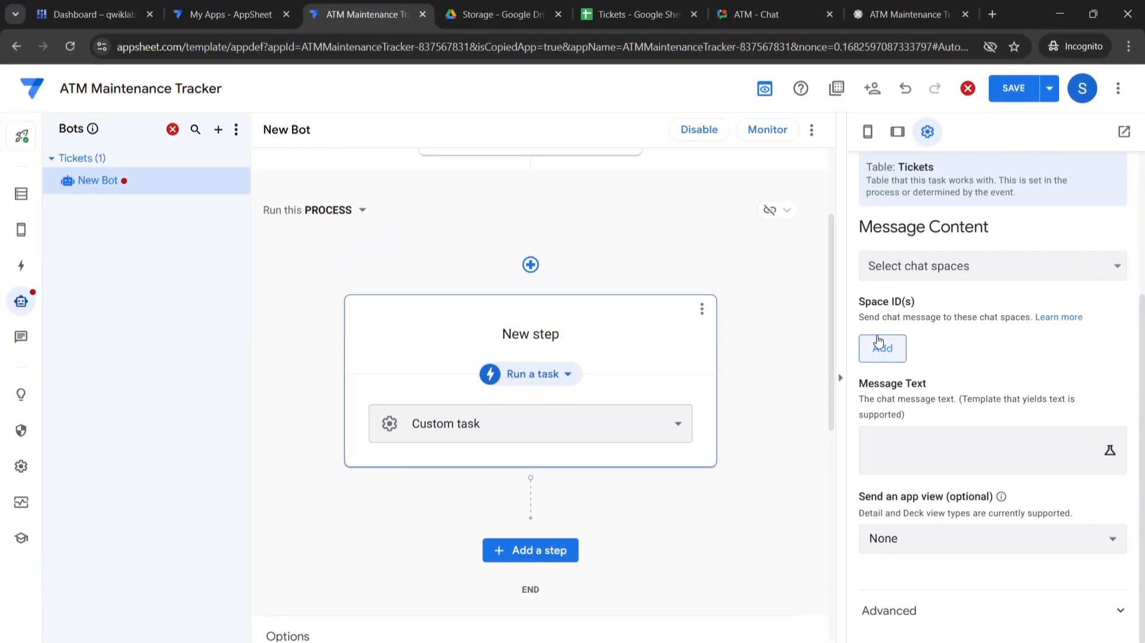
pyautogui.click(882, 347)
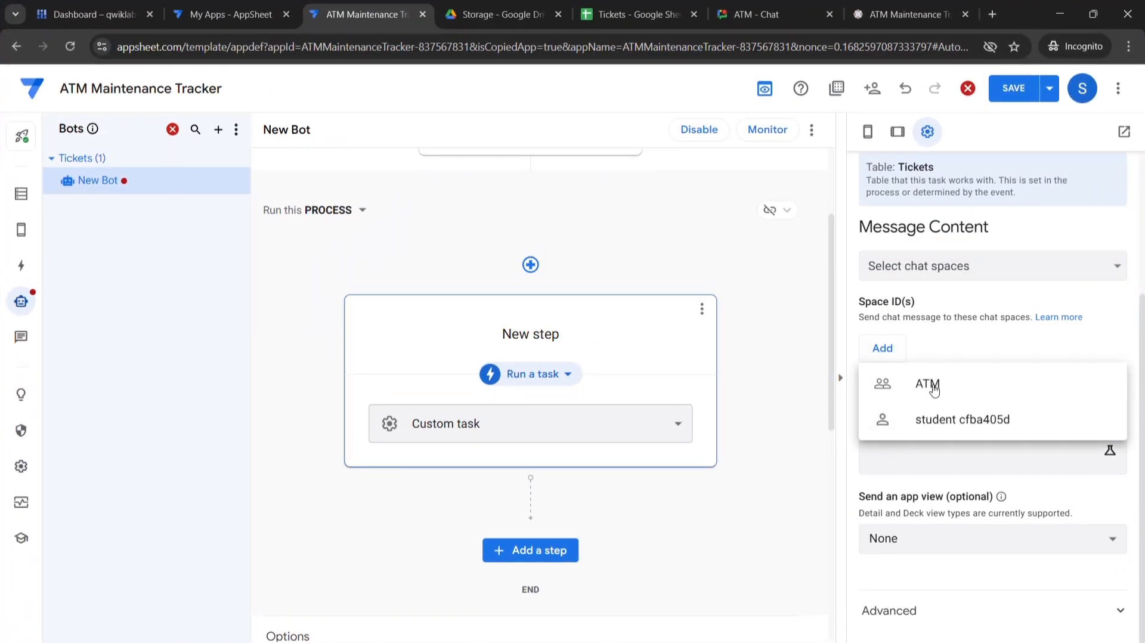
# Recheck the lab's space selection instruction and view the ATM space in Google Chat
pyautogui.press('super+Tab')
pyautogui.click(795, 220)
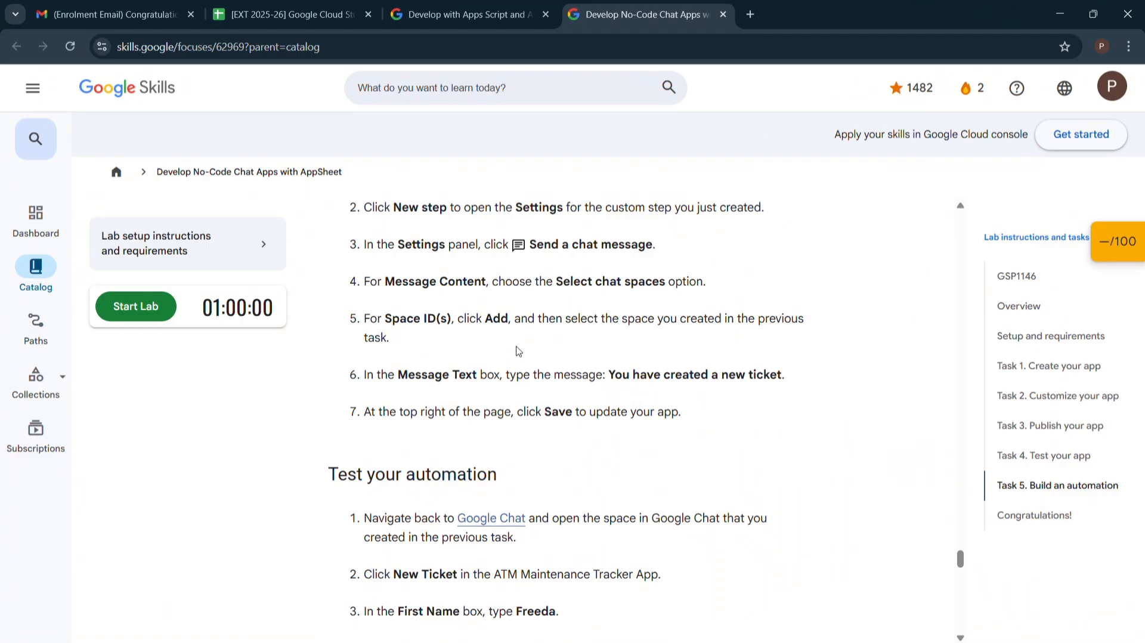
pyautogui.press('super+Tab')
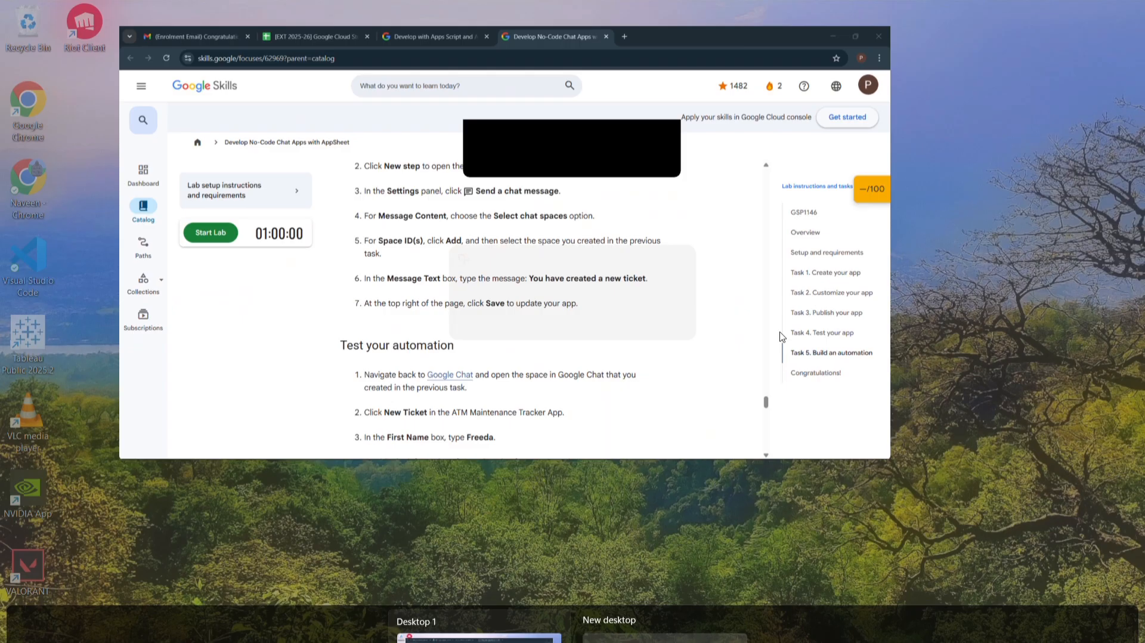
pyautogui.click(787, 209)
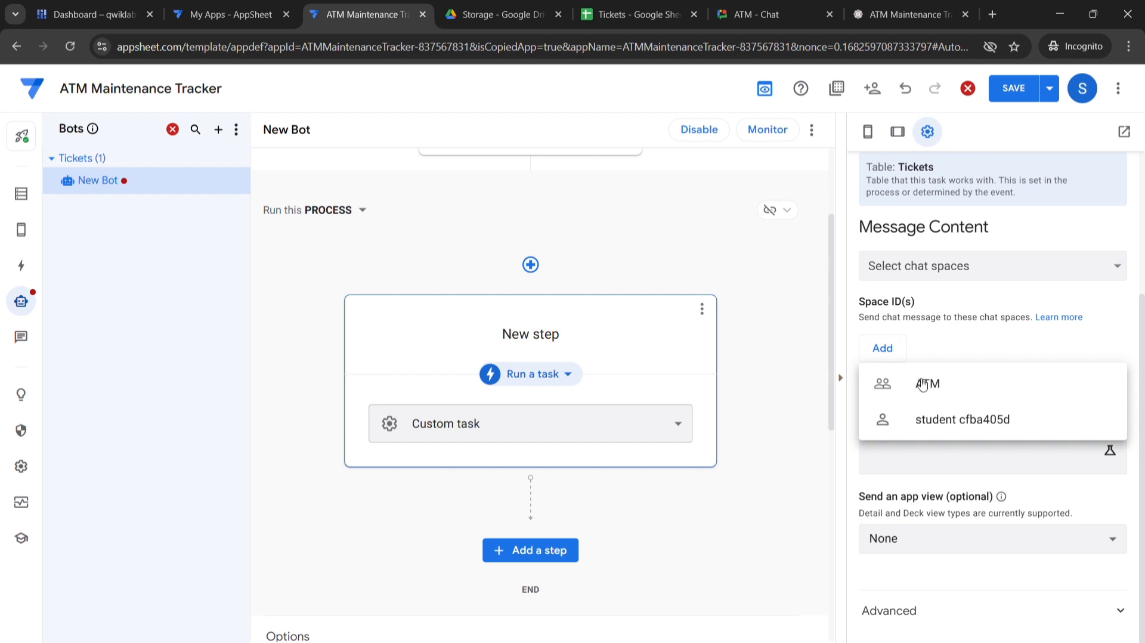
pyautogui.click(775, 14)
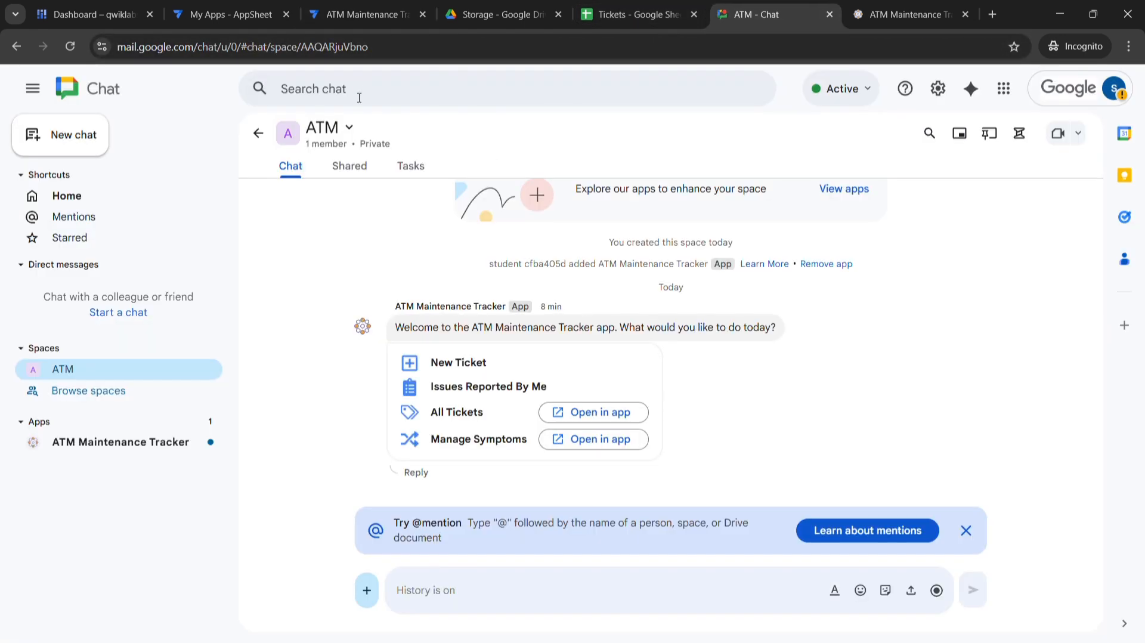
# In the AppSheet editor, add the ATM chat space to the Space IDs of the bot's chat message task
pyautogui.click(377, 13)
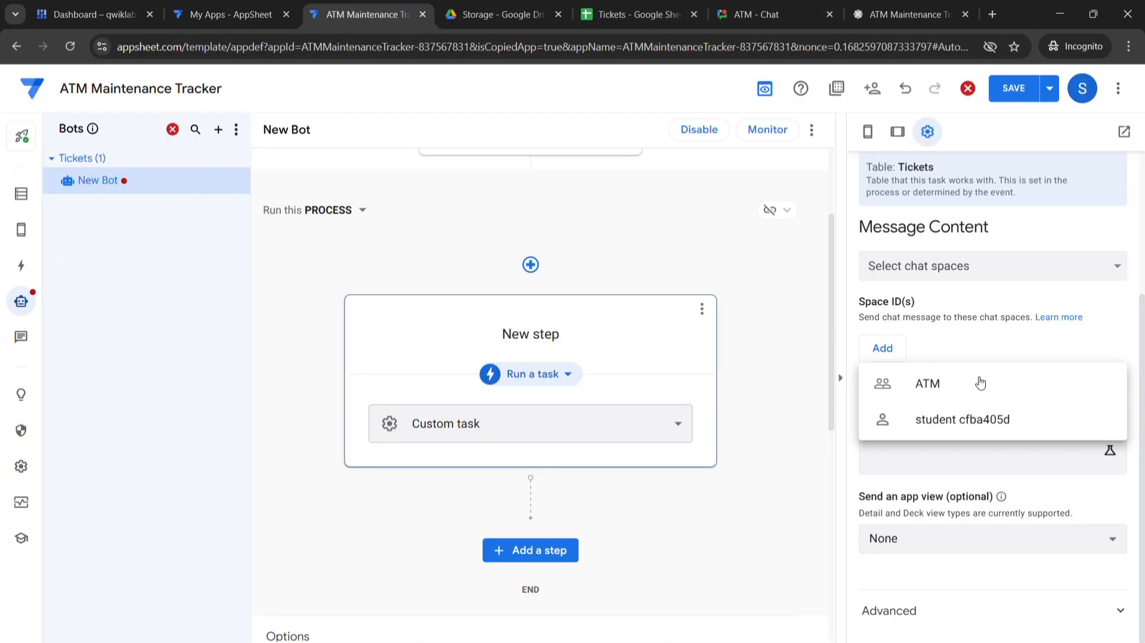
pyautogui.click(954, 383)
# Switch to the Google Skills lab instructions and copy the message "You have created a new ticket"
pyautogui.press('super+Tab')
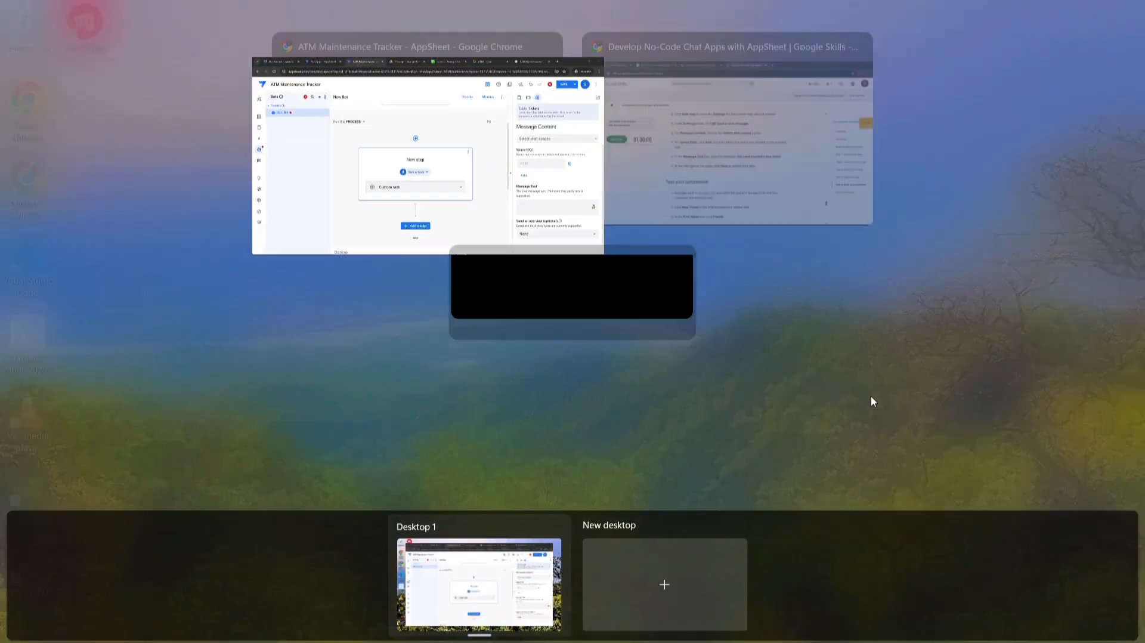
pyautogui.click(810, 183)
pyautogui.scroll(-2, 536, 371)
pyautogui.scroll(-1, 536, 371)
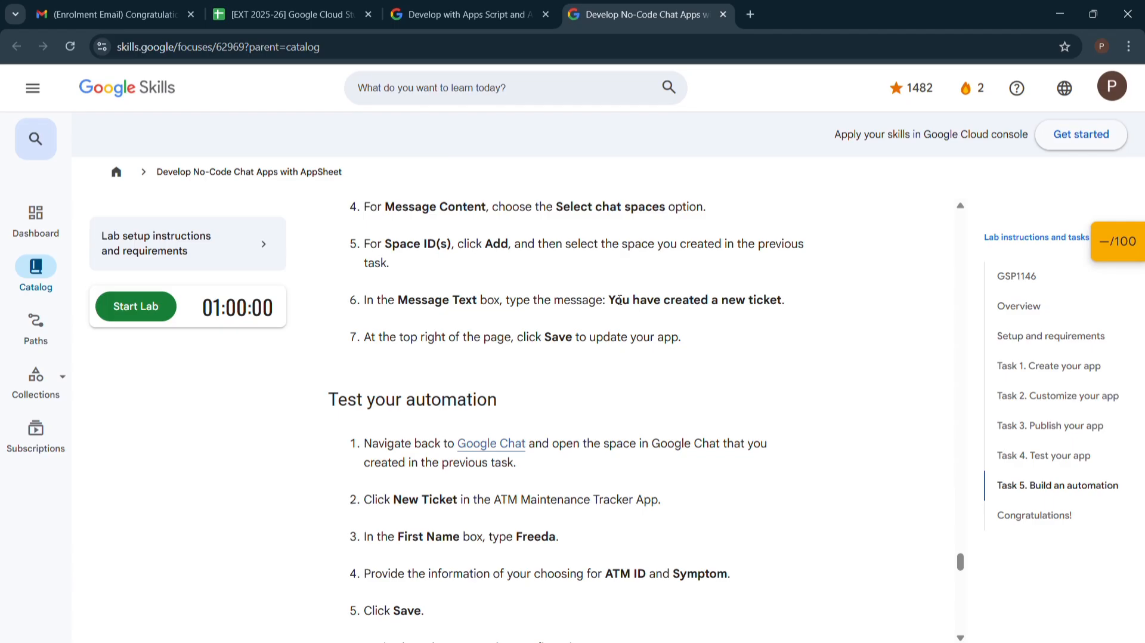
pyautogui.moveTo(610, 299); pyautogui.dragTo(774, 308)
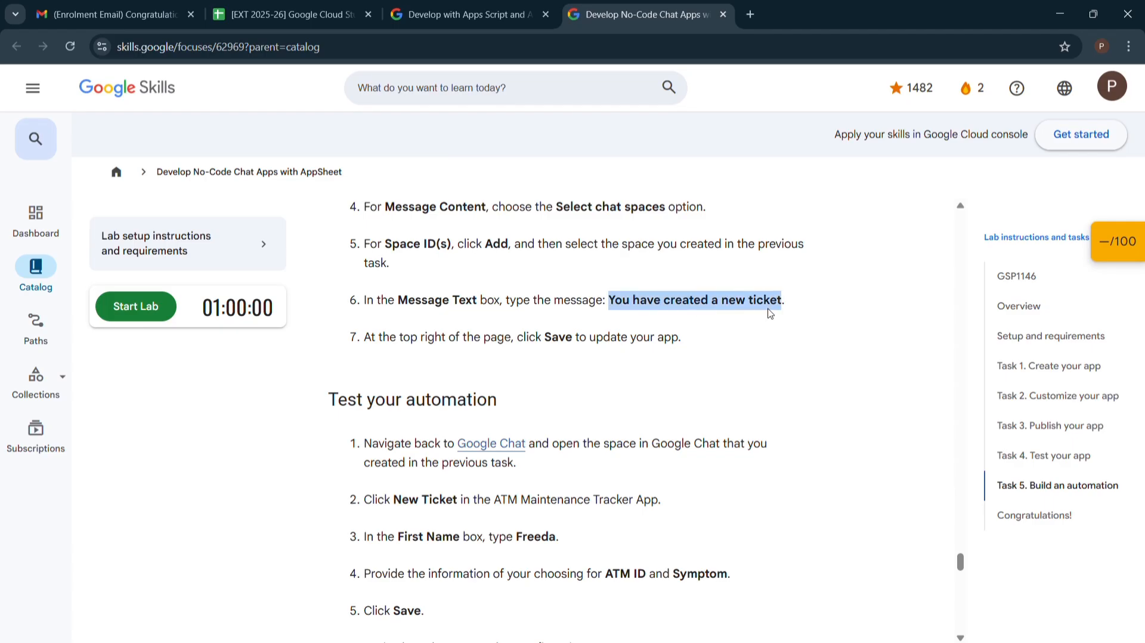
# Back in AppSheet, set the task's Message Text to "You have created a new ticket" and save the template text
pyautogui.press('super+Tab')
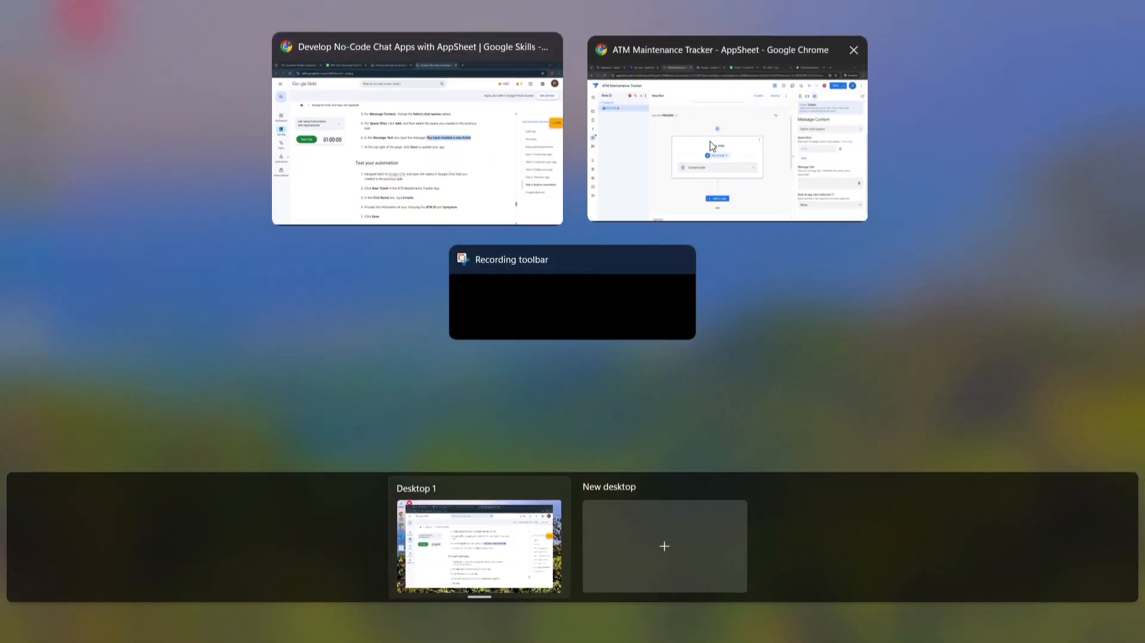
pyautogui.click(730, 158)
pyautogui.scroll(-1, 933, 406)
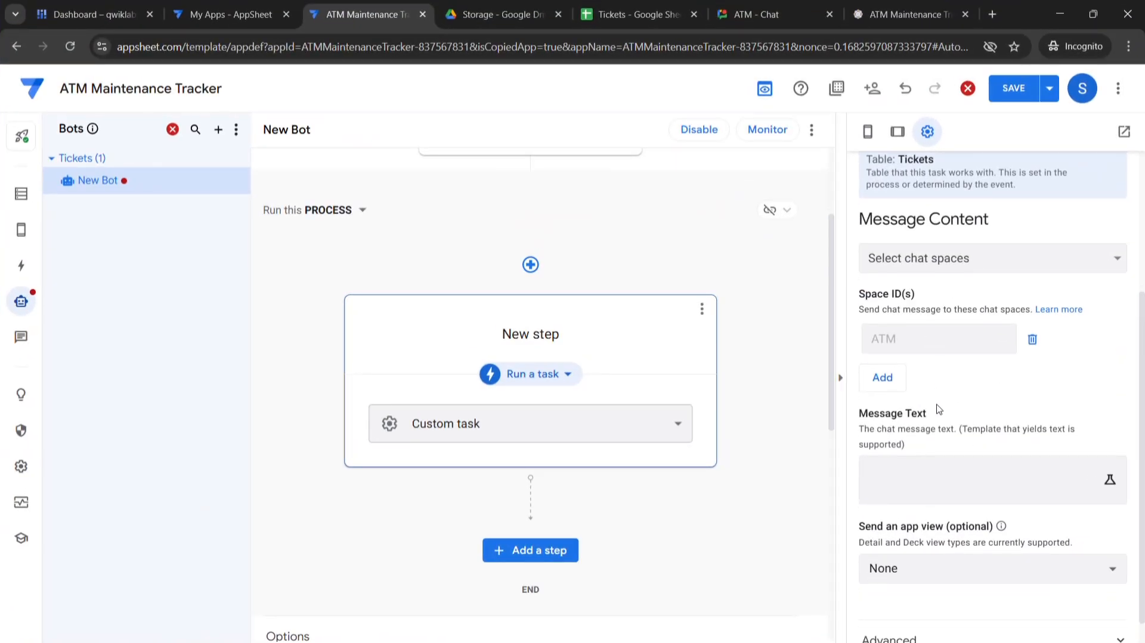
pyautogui.click(928, 456)
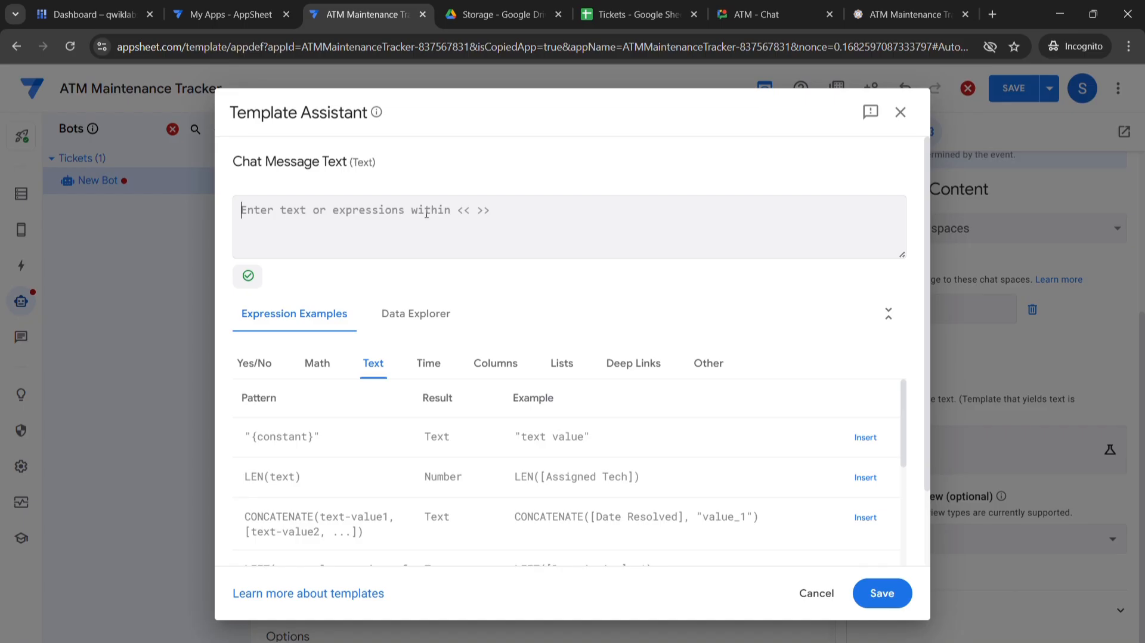
pyautogui.write('You have created a new ticket')
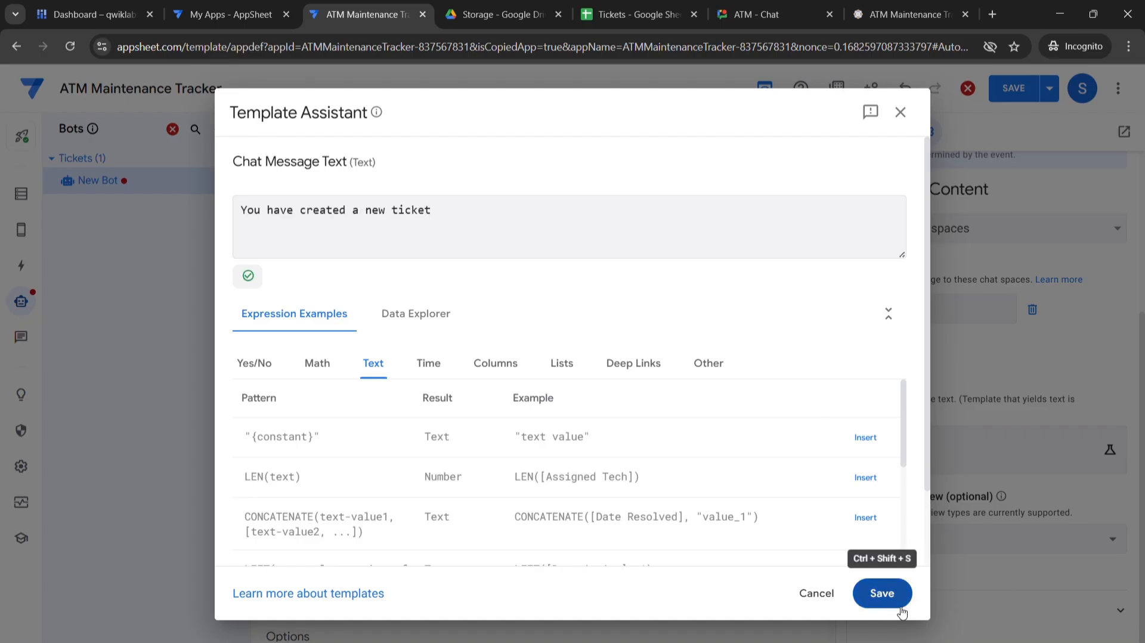
pyautogui.click(897, 594)
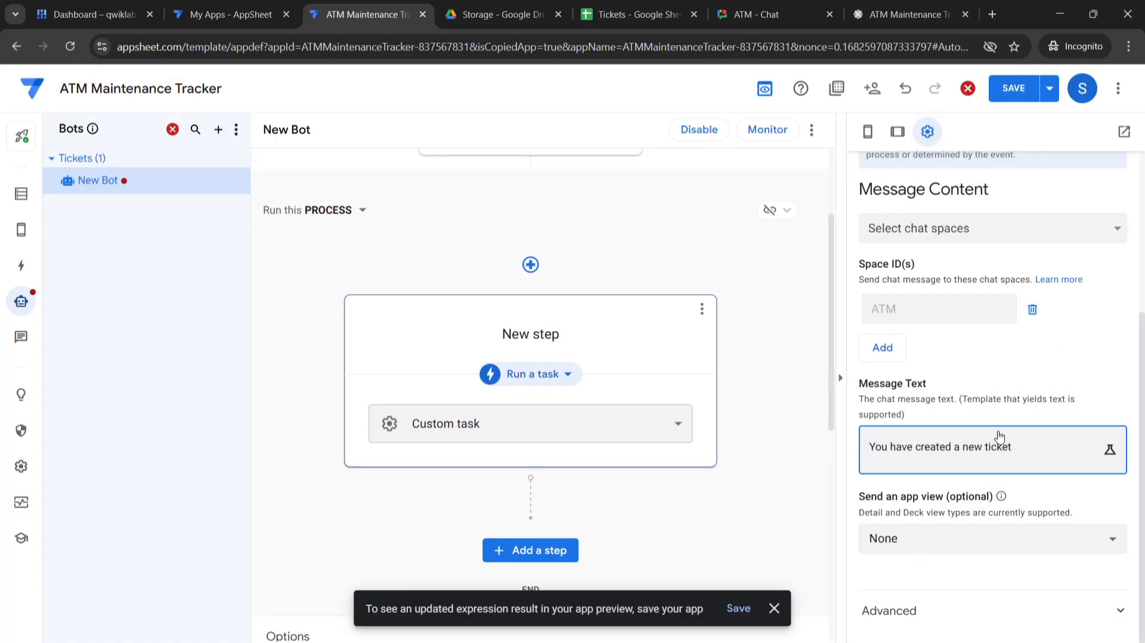
# Recheck the lab's saving instruction, then save the ATM Maintenance Tracker app with its new bot
pyautogui.press('super+Tab')
pyautogui.click(805, 192)
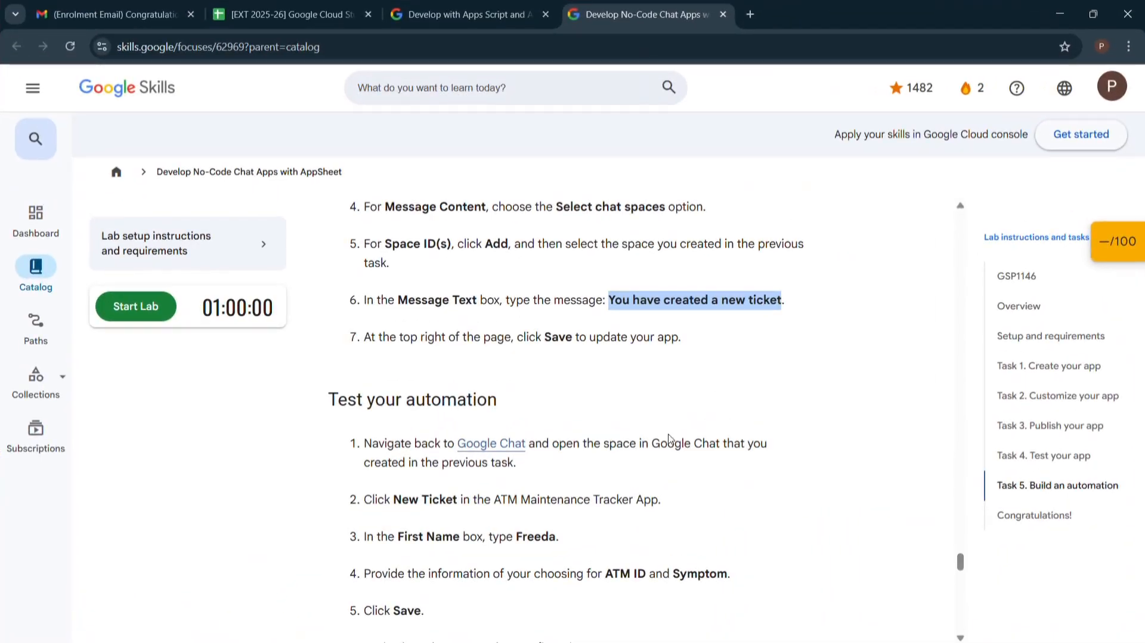
pyautogui.press('super+Tab')
pyautogui.click(781, 171)
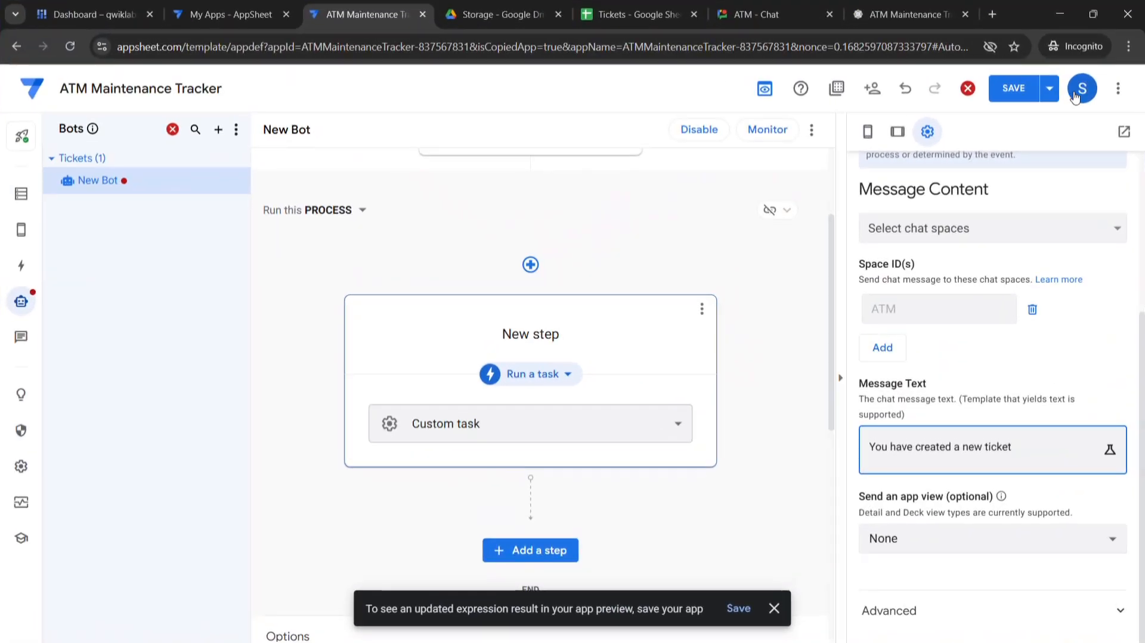
pyautogui.click(1026, 101)
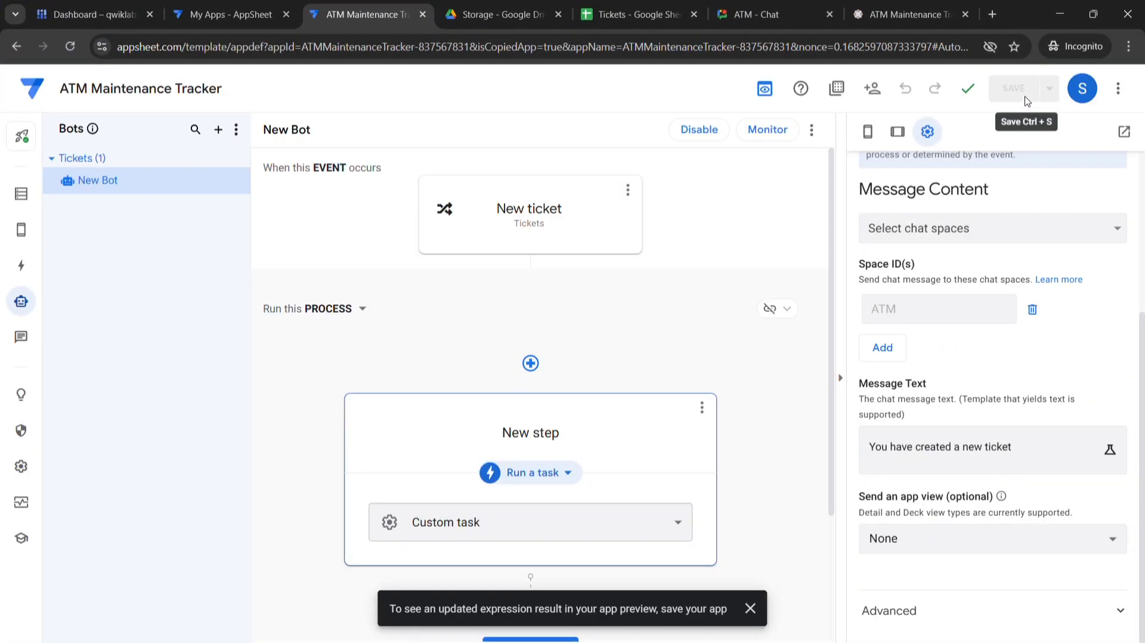
pyautogui.scroll(-3, 525, 364)
pyautogui.scroll(3, 515, 356)
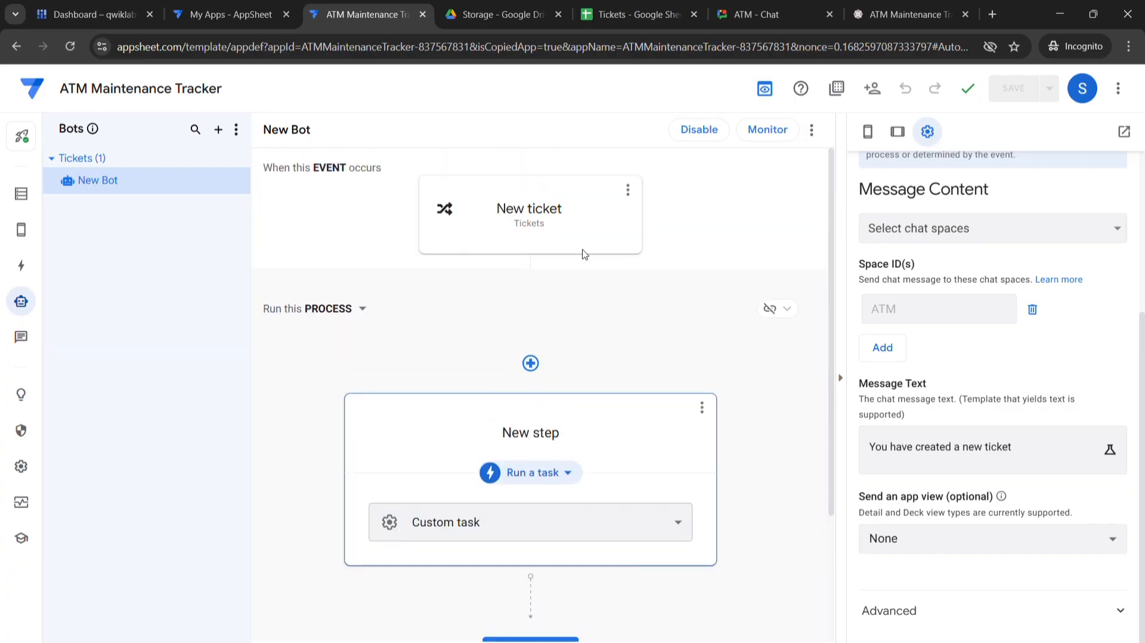
# Read the lab's automation test instructions and check progress on the challenge lab objective "Add an automation to an AppSheet app"
pyautogui.press('super+Tab')
pyautogui.click(728, 128)
pyautogui.scroll(-3, 595, 488)
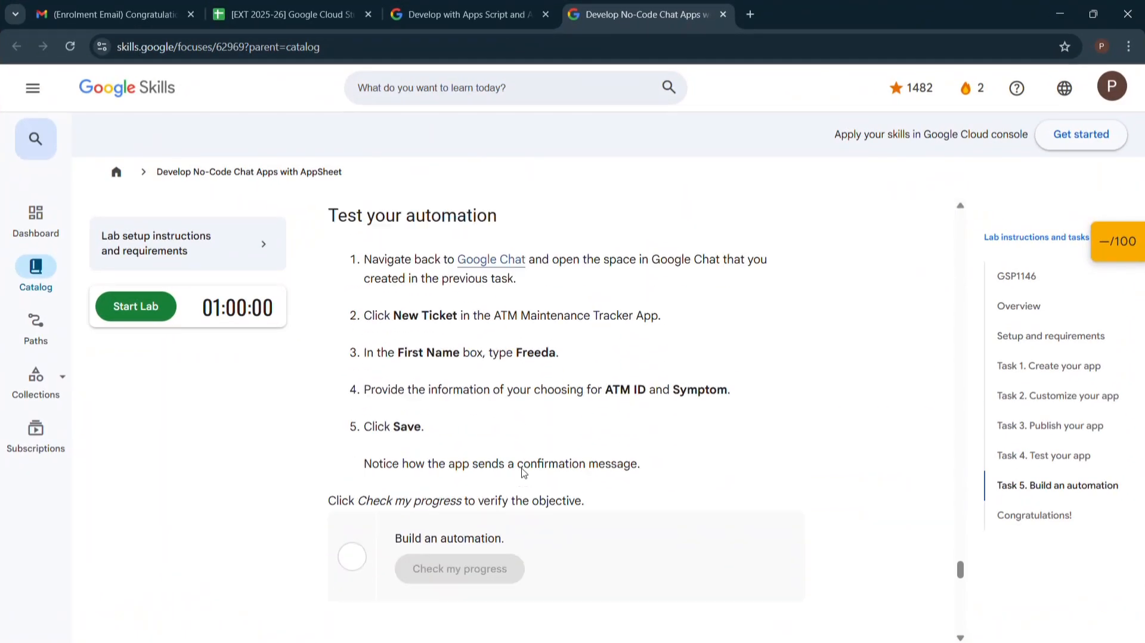
pyautogui.click(445, 20)
pyautogui.scroll(-5, 498, 257)
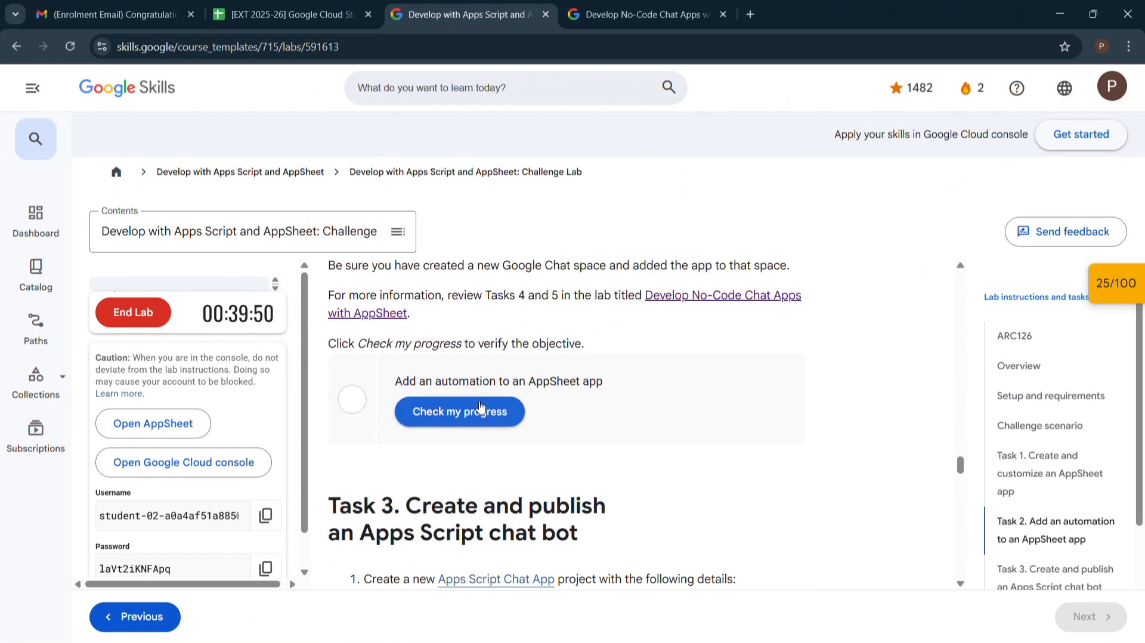
pyautogui.scroll(3, 475, 407)
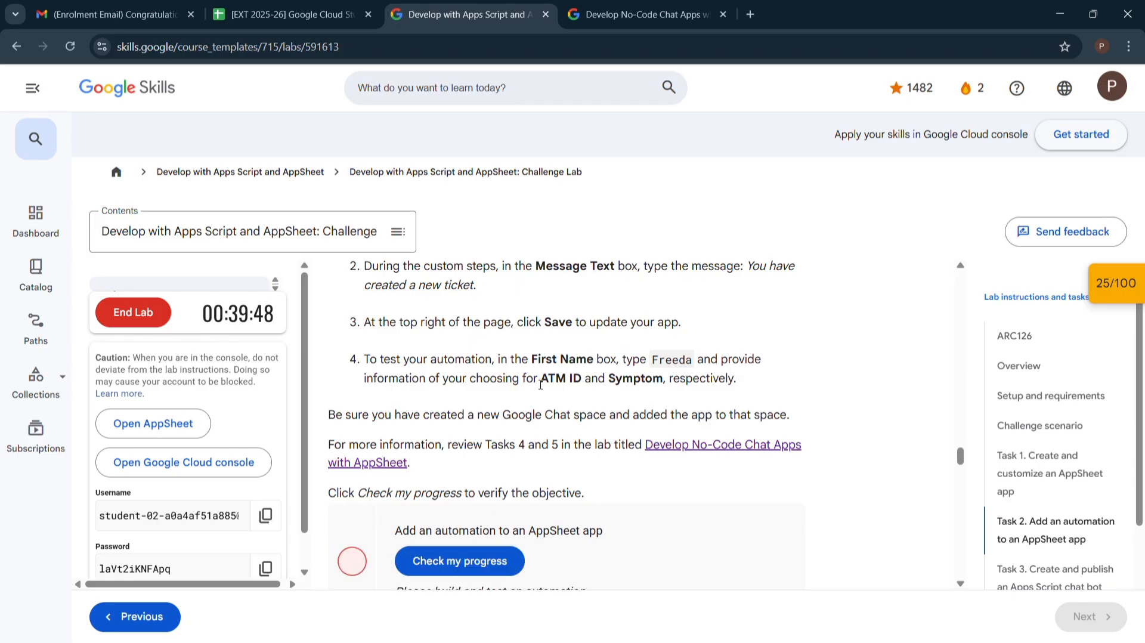
pyautogui.scroll(-3, 540, 385)
pyautogui.scroll(3, 530, 391)
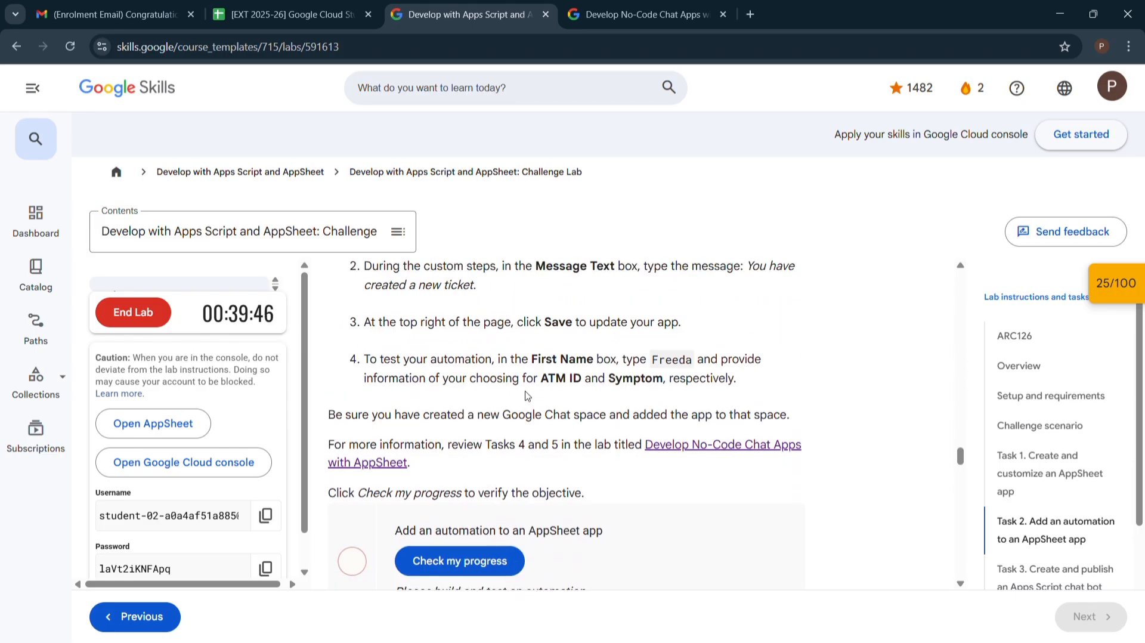
# Review the "Test your automation" instructions in the Develop No-Code Chat Apps with AppSheet lab
pyautogui.press('super+Tab')
pyautogui.click(799, 194)
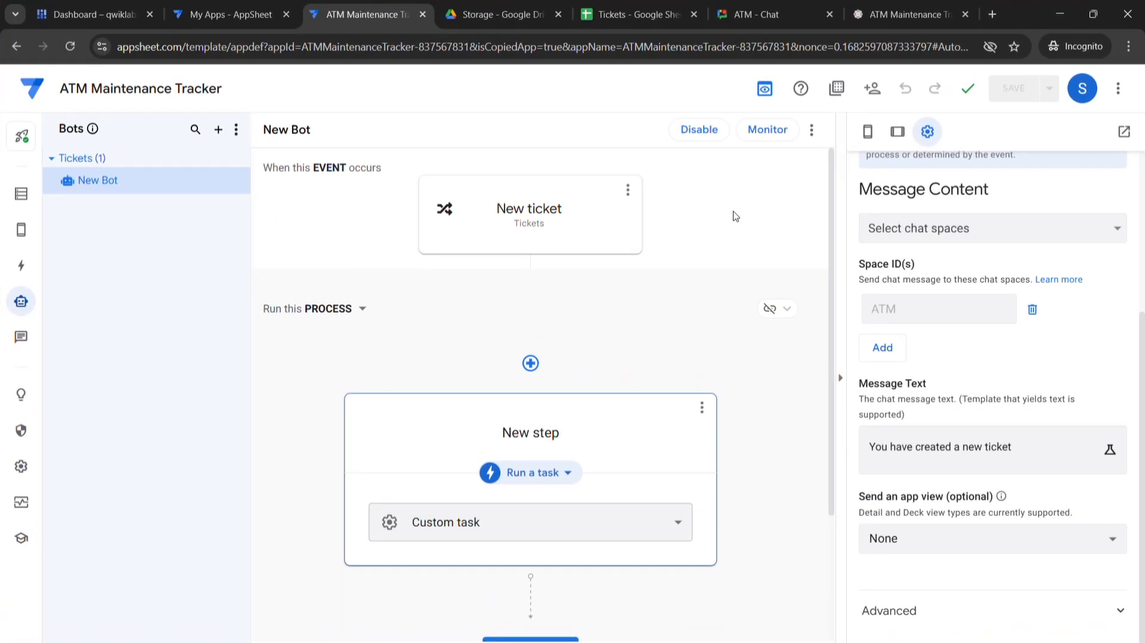
pyautogui.press('super+Tab')
pyautogui.click(716, 207)
pyautogui.click(641, 14)
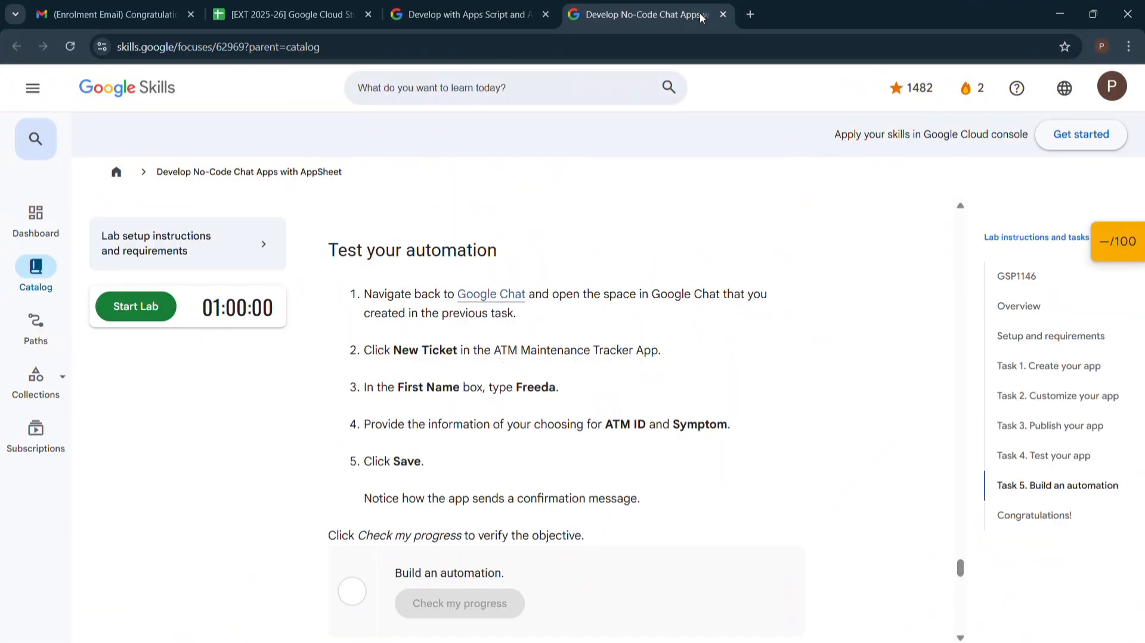
pyautogui.scroll(-2, 525, 348)
pyautogui.scroll(3, 528, 340)
pyautogui.scroll(-1, 477, 289)
# Switch to the ATM space in Google Chat and open the New Ticket form of the ATM Maintenance Tracker app
pyautogui.press('super+Tab')
pyautogui.click(732, 30)
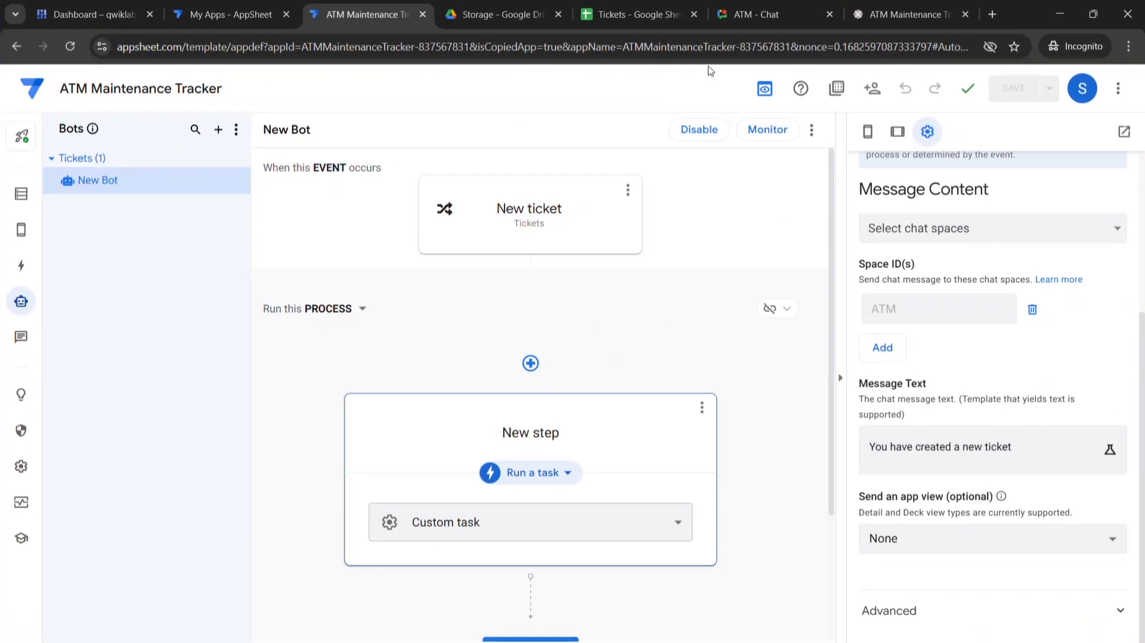
pyautogui.click(745, 15)
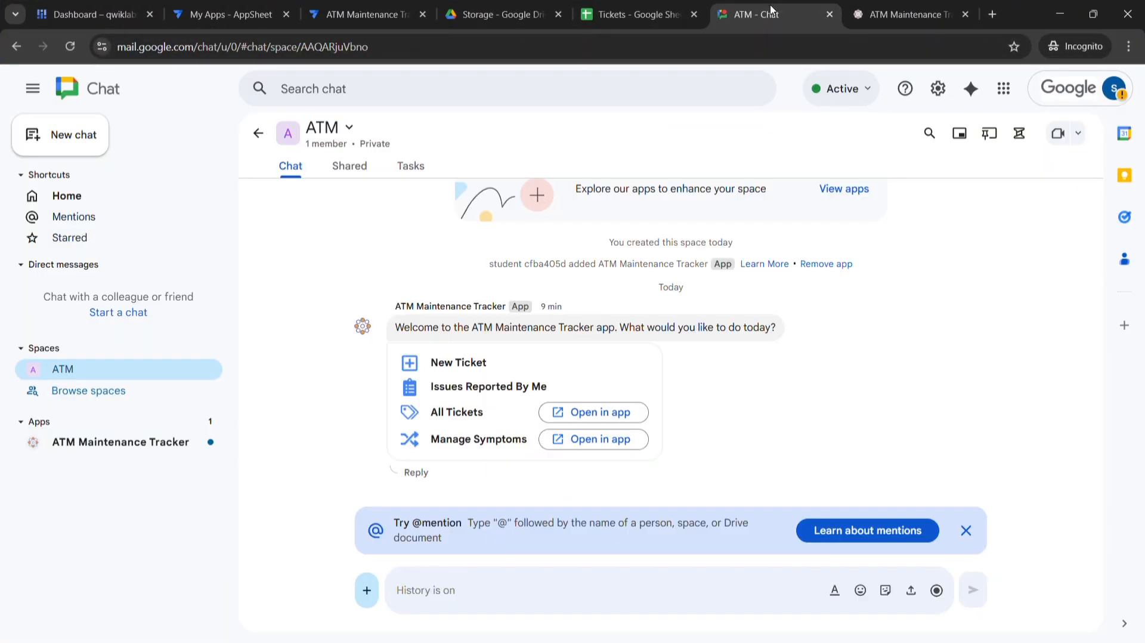
pyautogui.click(458, 362)
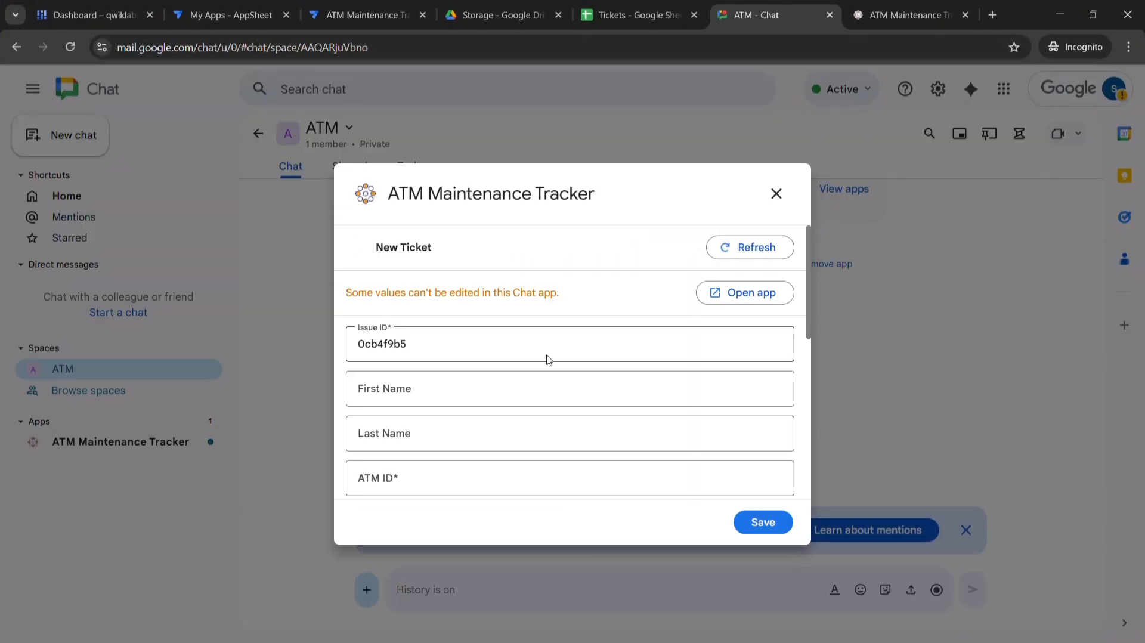
# Copy the required test first name from Task 2 of the challenge lab instructions
pyautogui.press('super+Tab')
pyautogui.click(703, 221)
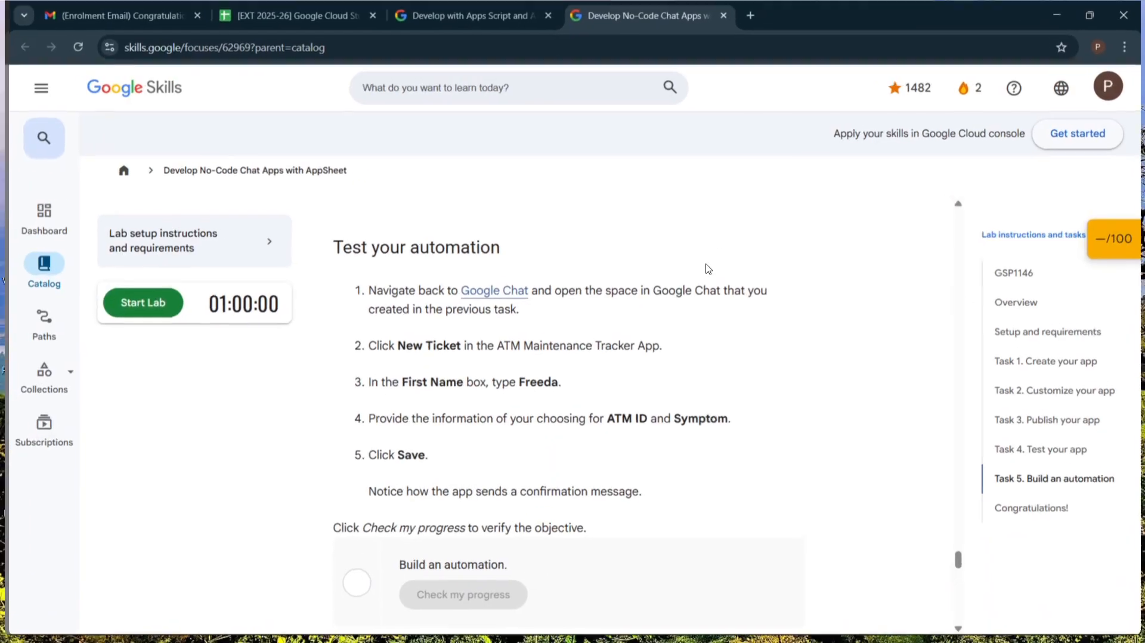
pyautogui.scroll(-2, 545, 366)
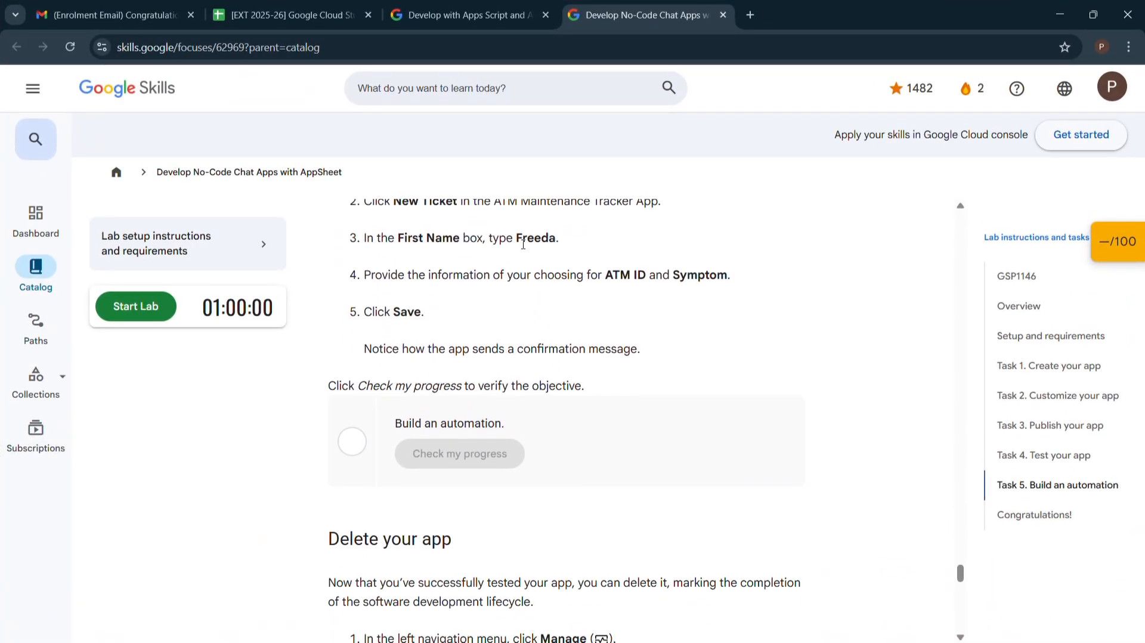
pyautogui.moveTo(516, 242); pyautogui.dragTo(556, 250)
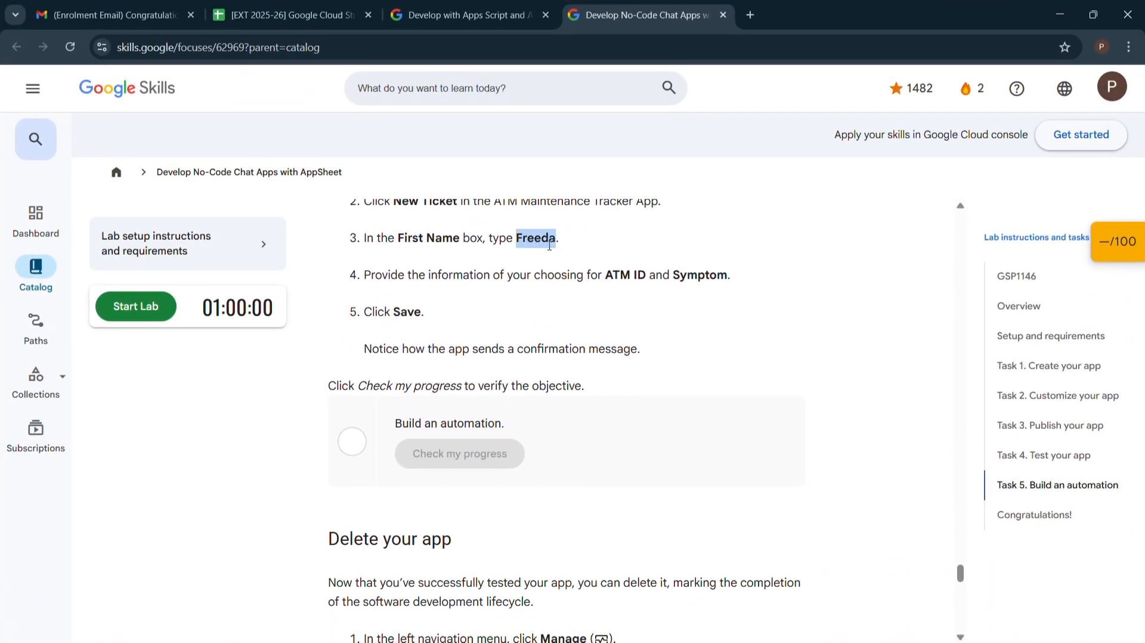
pyautogui.click(470, 24)
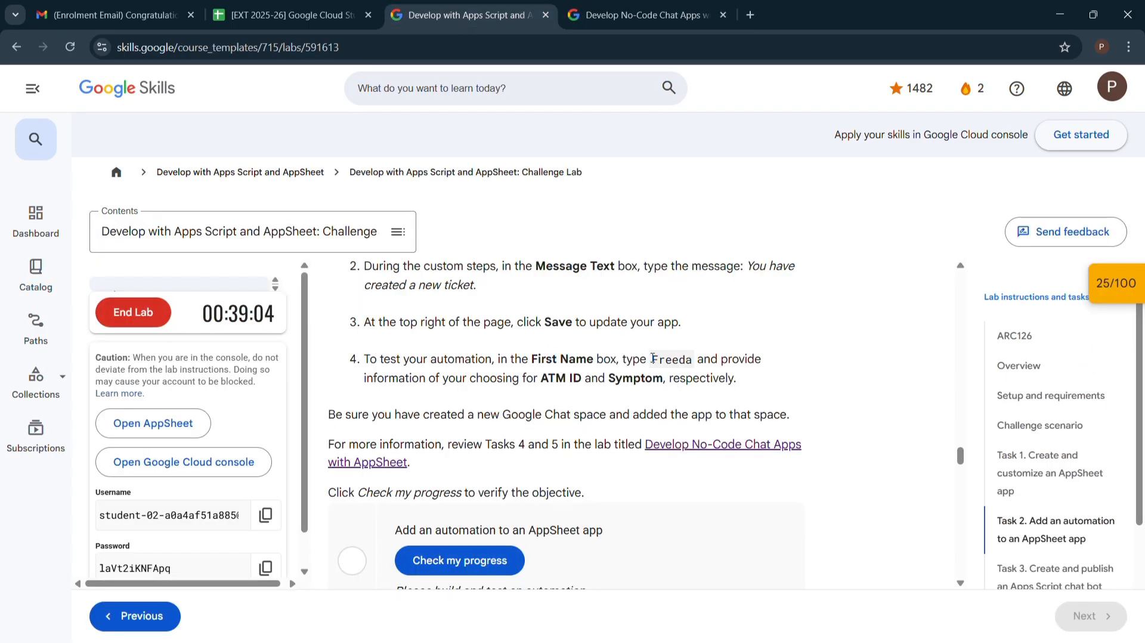
pyautogui.moveTo(652, 358); pyautogui.dragTo(698, 372)
pyautogui.hotkey('ctrl', 'c')
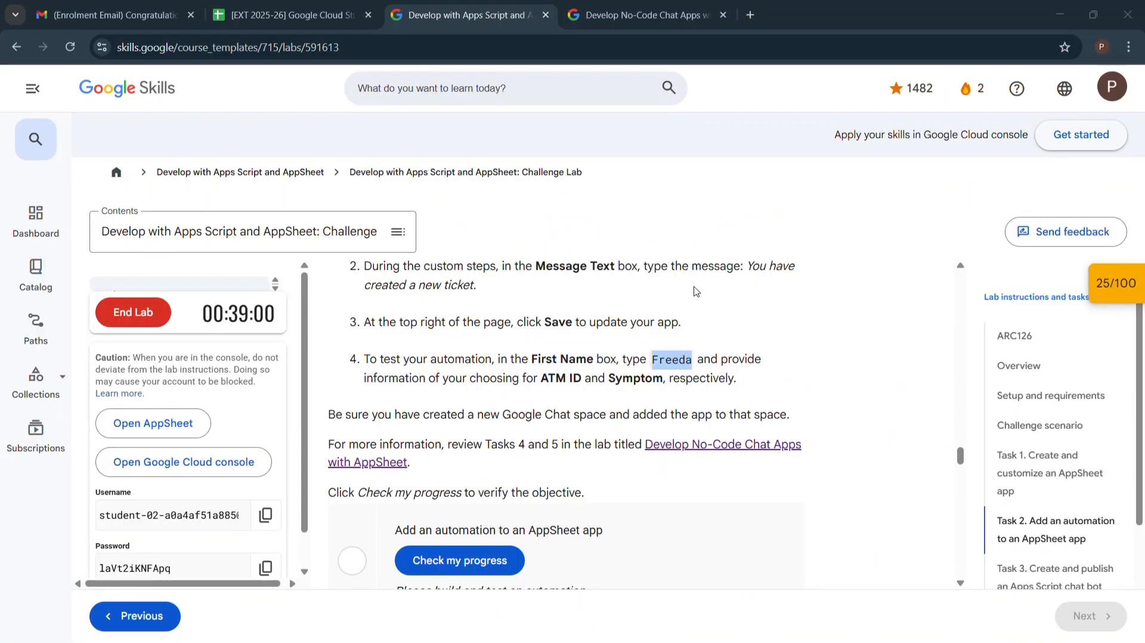
# Paste the copied first name into the New Ticket form in Google Chat and set the ATM ID to ABC123
pyautogui.press('super+Tab')
pyautogui.click(691, 149)
pyautogui.click(456, 388)
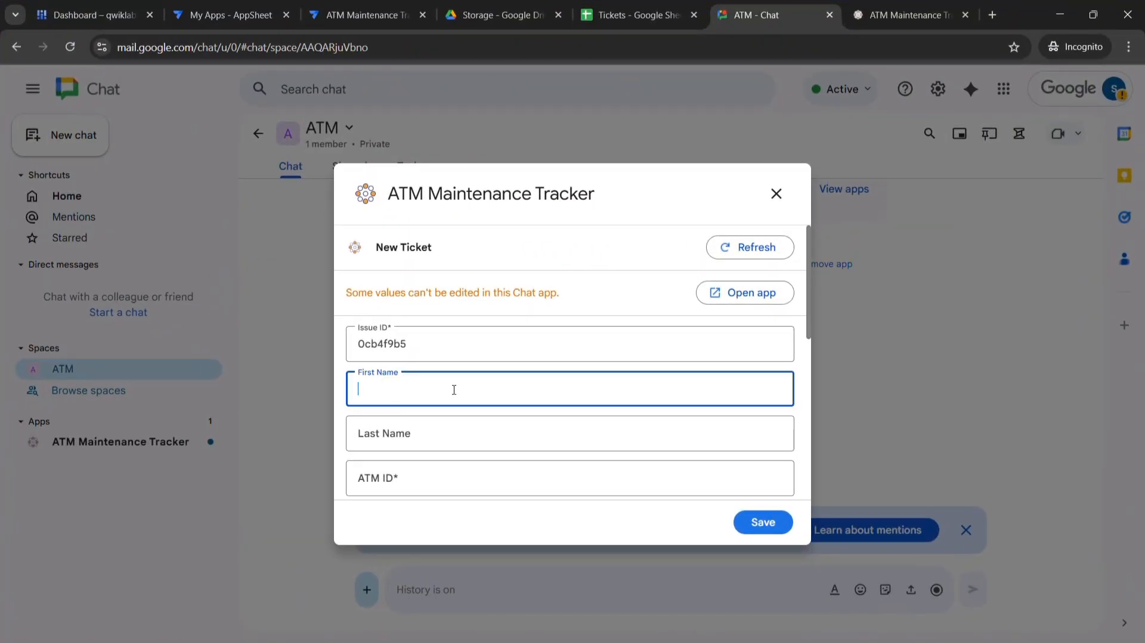
pyautogui.hotkey('ctrl', 'v')
pyautogui.click(419, 400)
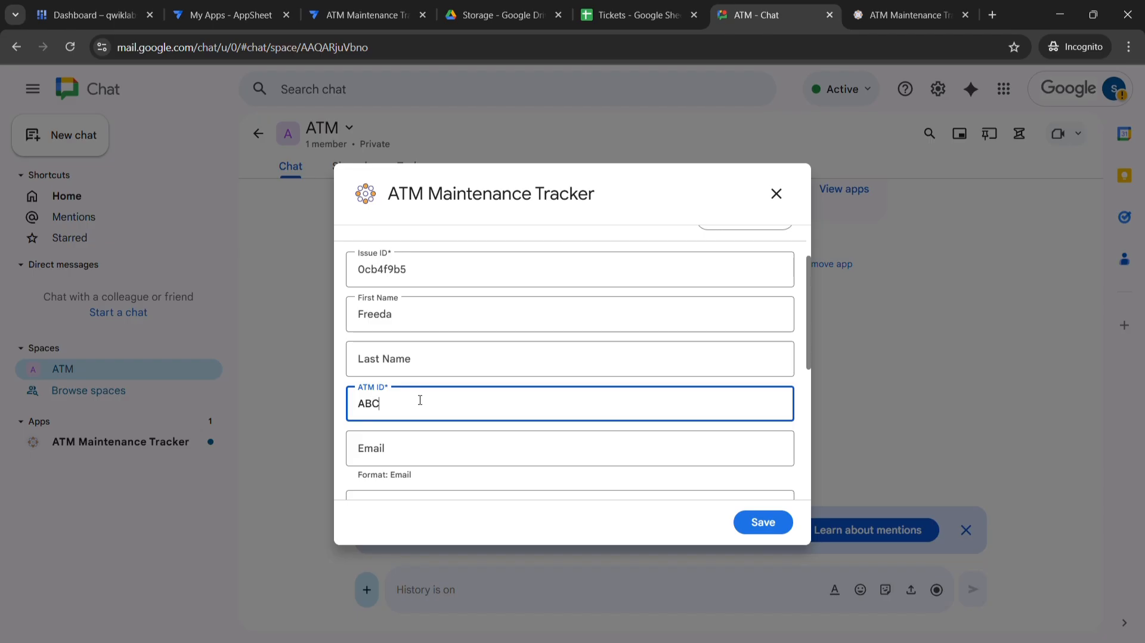
pyautogui.scroll(-1, 420, 399)
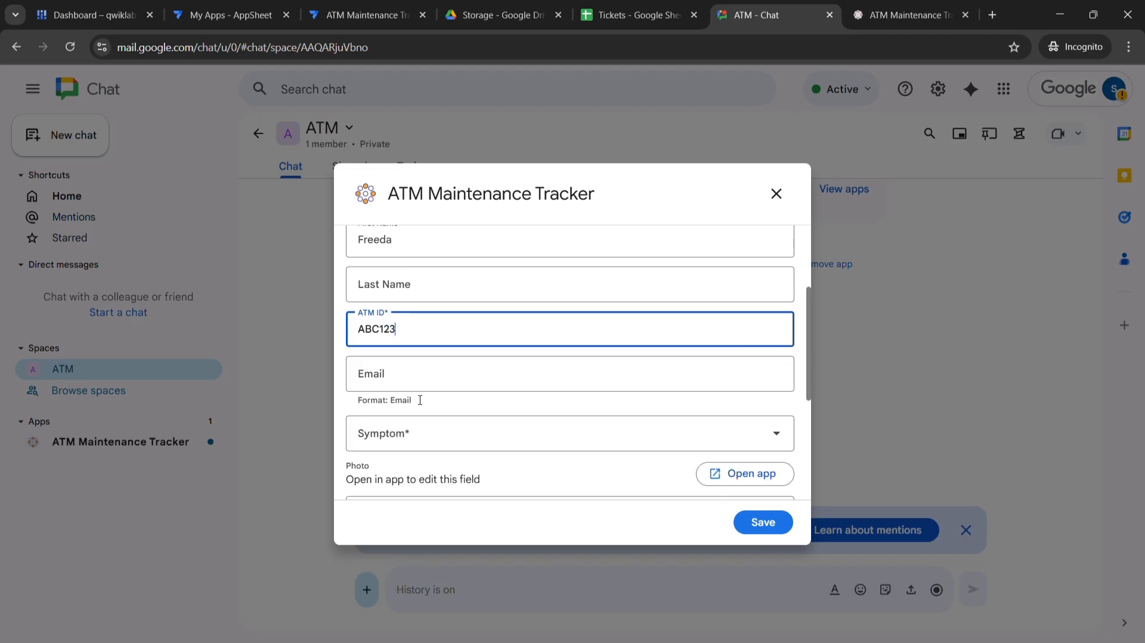
# Recheck the required ticket fields in the challenge lab instructions and set the ticket's Symptom to Connection error
pyautogui.scroll(-2, 419, 382)
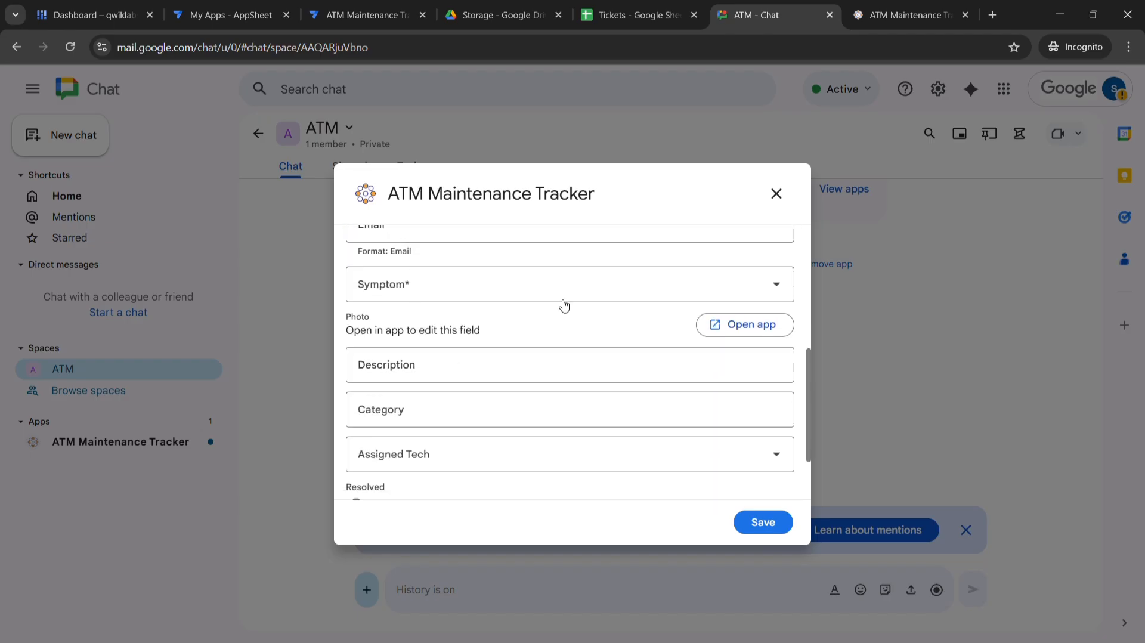
pyautogui.press('super+Tab')
pyautogui.click(728, 212)
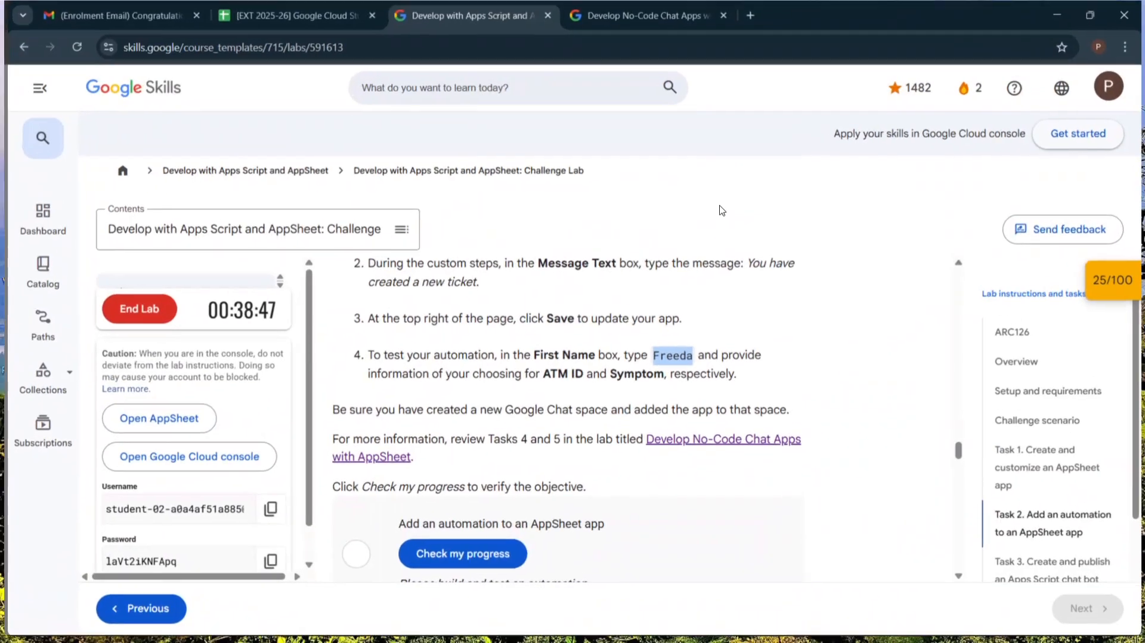
pyautogui.press('super+Tab')
pyautogui.click(726, 137)
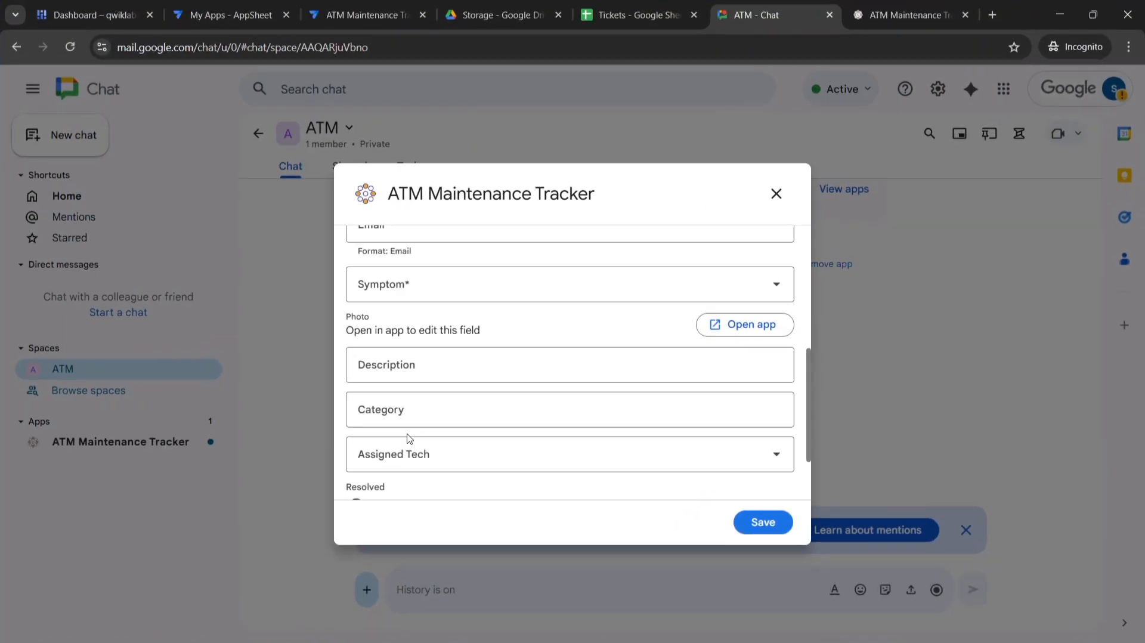
pyautogui.scroll(2, 506, 383)
pyautogui.click(493, 364)
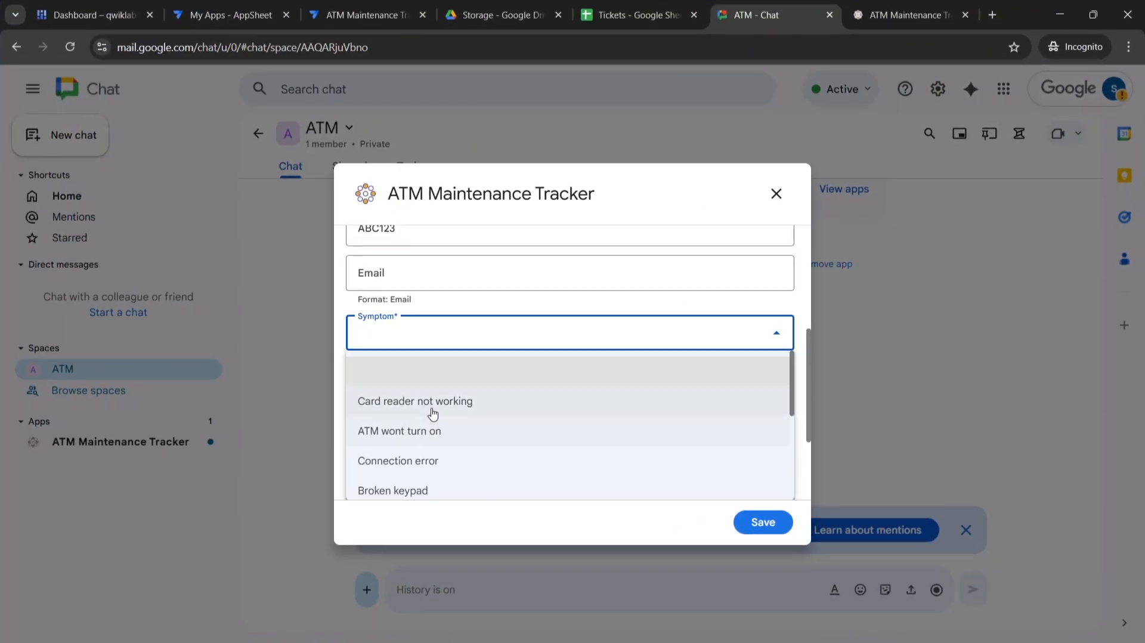
pyautogui.click(437, 468)
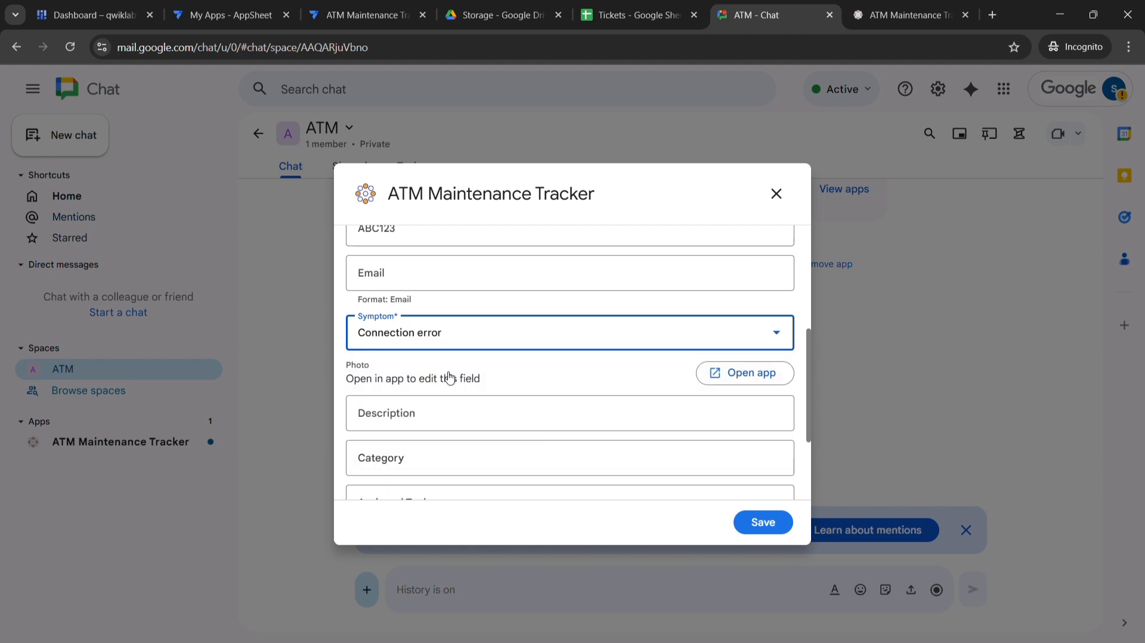
# Save the new ATM Maintenance Tracker ticket in Google Chat, leaving the remaining optional fields empty
pyautogui.scroll(-2, 453, 377)
pyautogui.scroll(-1, 456, 379)
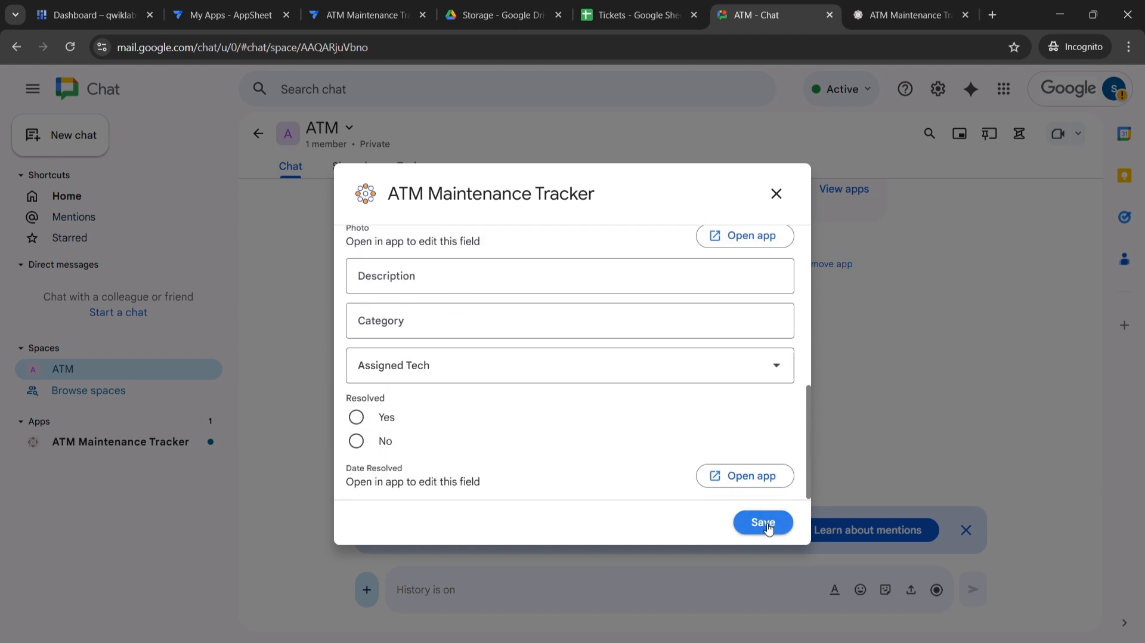
pyautogui.click(788, 530)
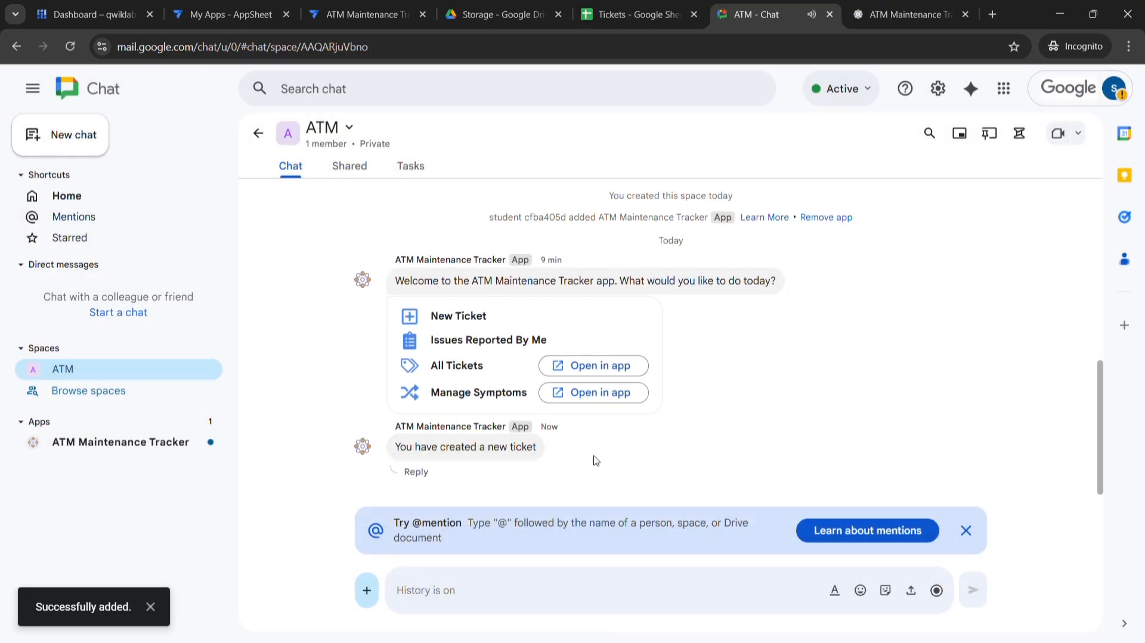
# Switch to the challenge lab instructions and check progress on the objective "Add an automation to an AppSheet app"
pyautogui.press('super+Tab')
pyautogui.click(647, 201)
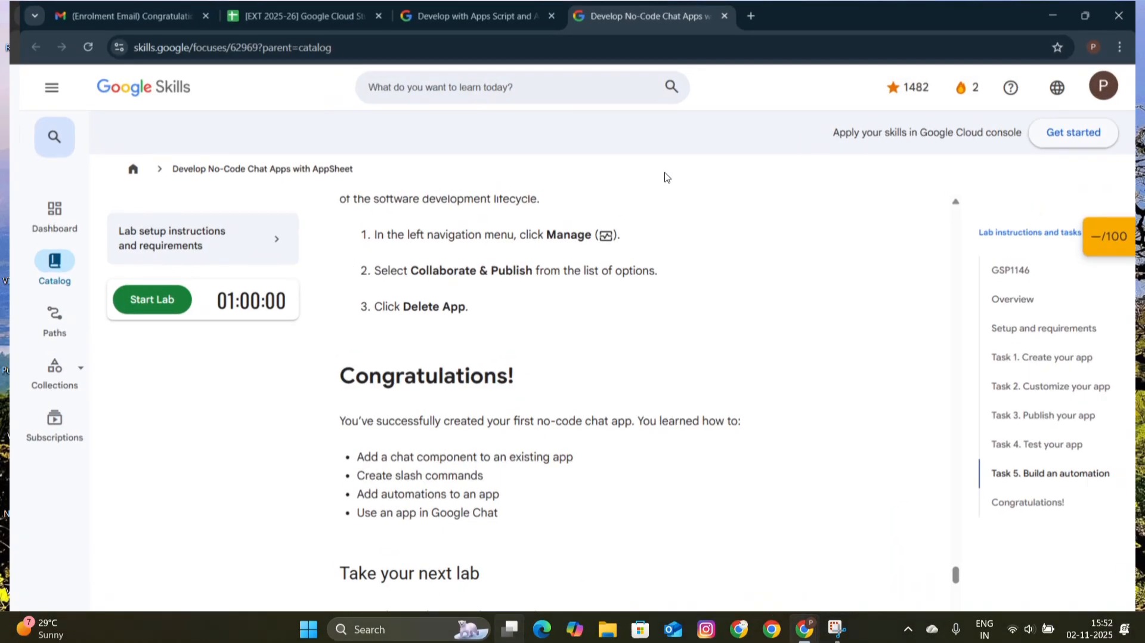
pyautogui.click(421, 16)
pyautogui.scroll(-3, 465, 420)
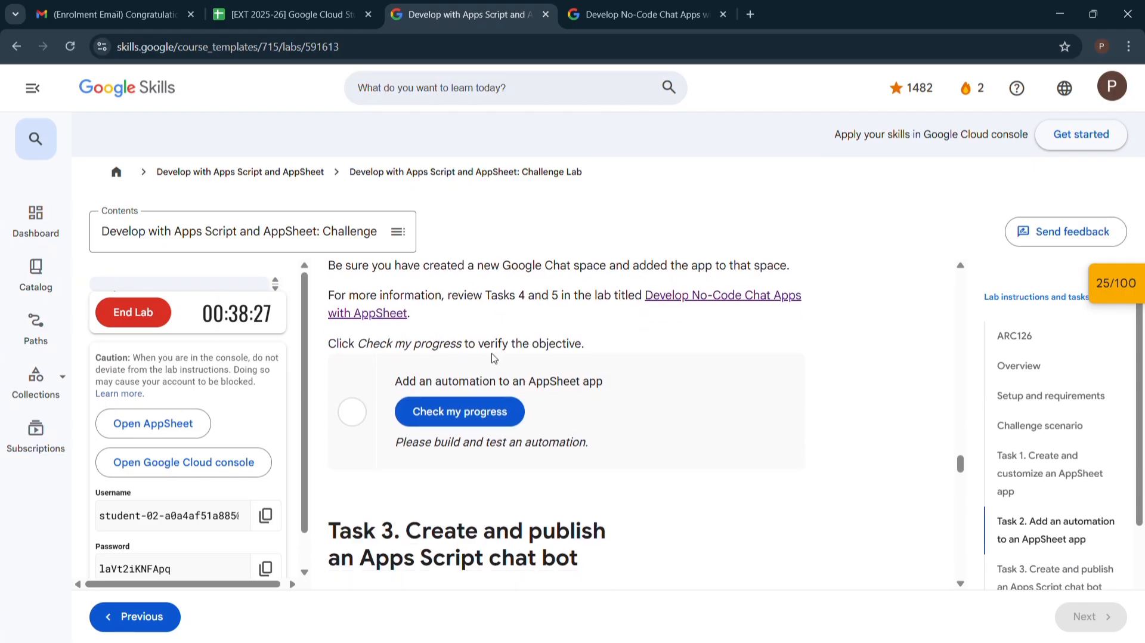
pyautogui.click(465, 417)
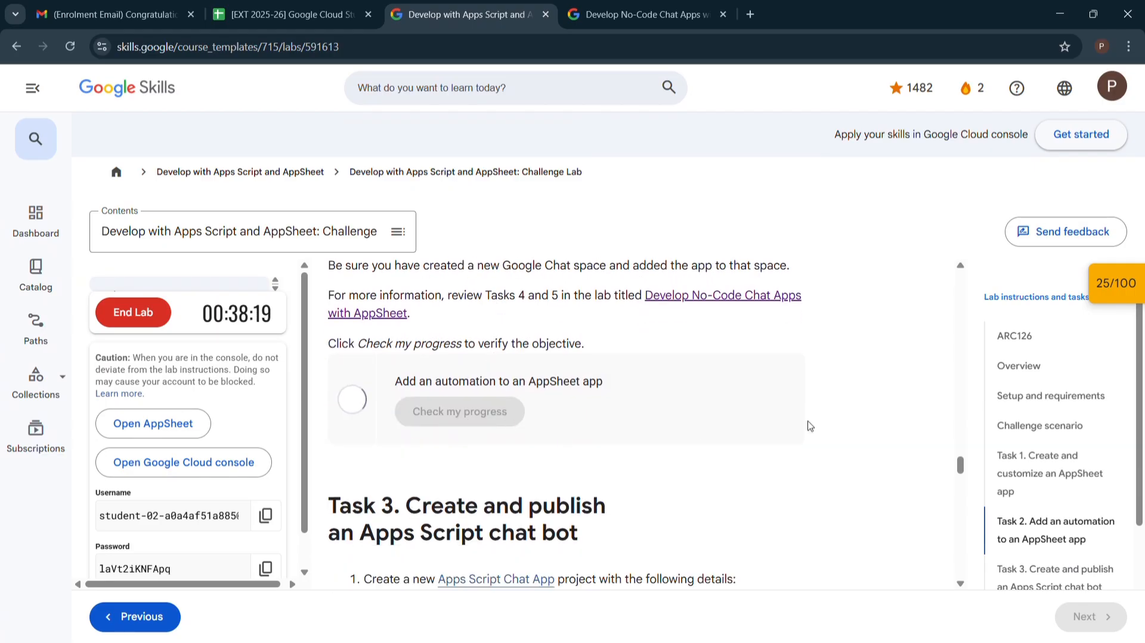
# Open the lab's Checkpoints overview and examine the score for each objective, including the AppSheet automation
pyautogui.scroll(15, 734, 394)
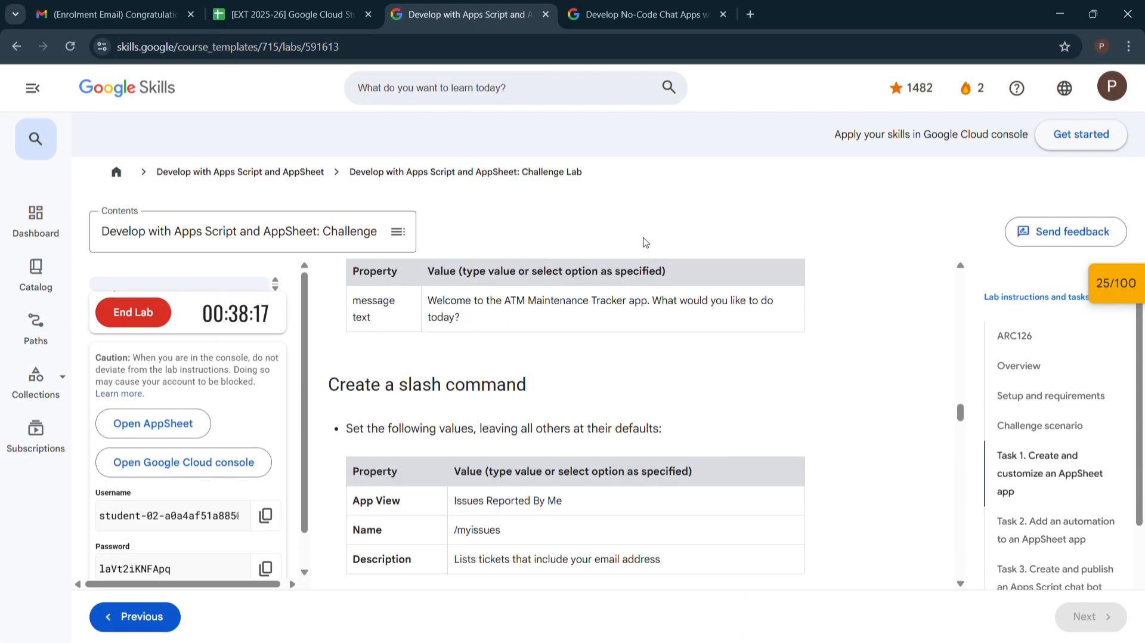
pyautogui.scroll(-5, 660, 378)
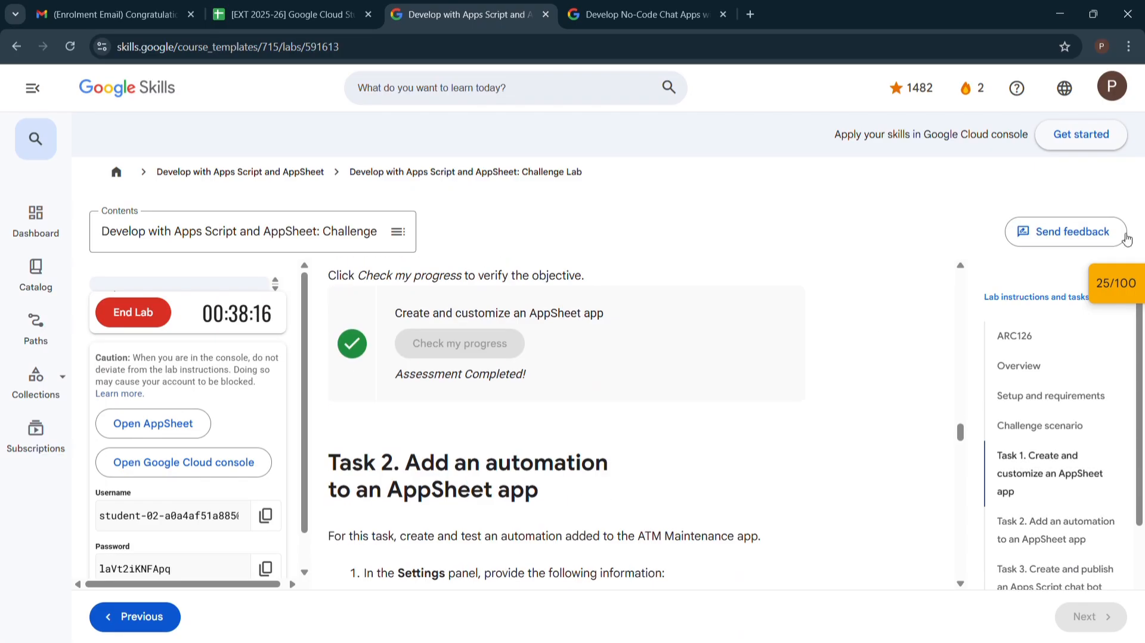
pyautogui.click(1114, 301)
pyautogui.click(1052, 382)
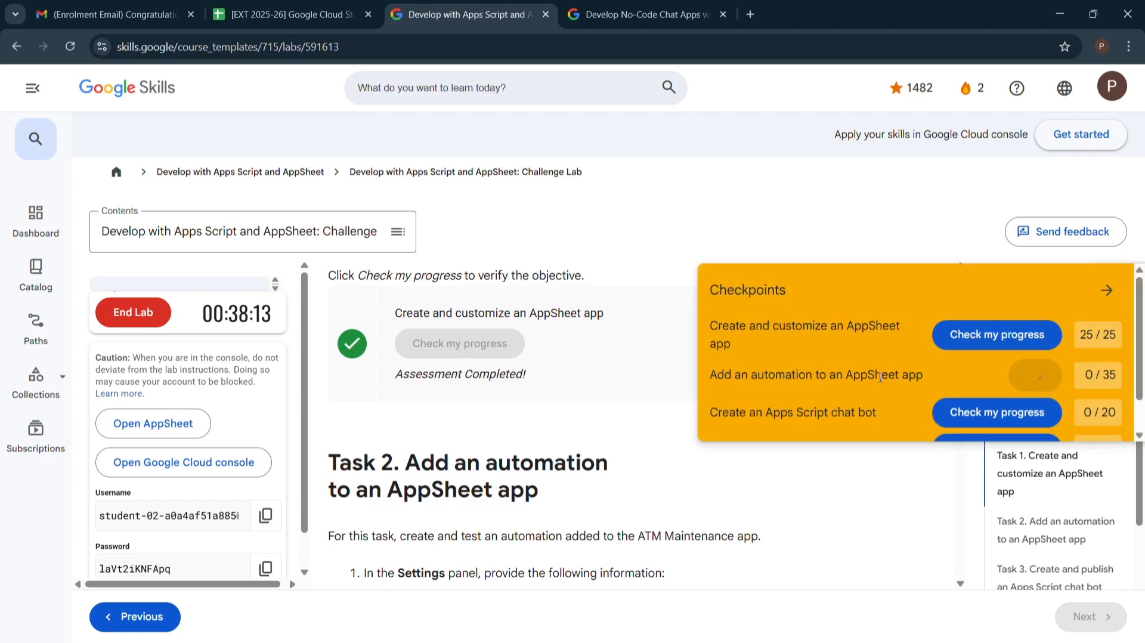
pyautogui.scroll(-1, 899, 382)
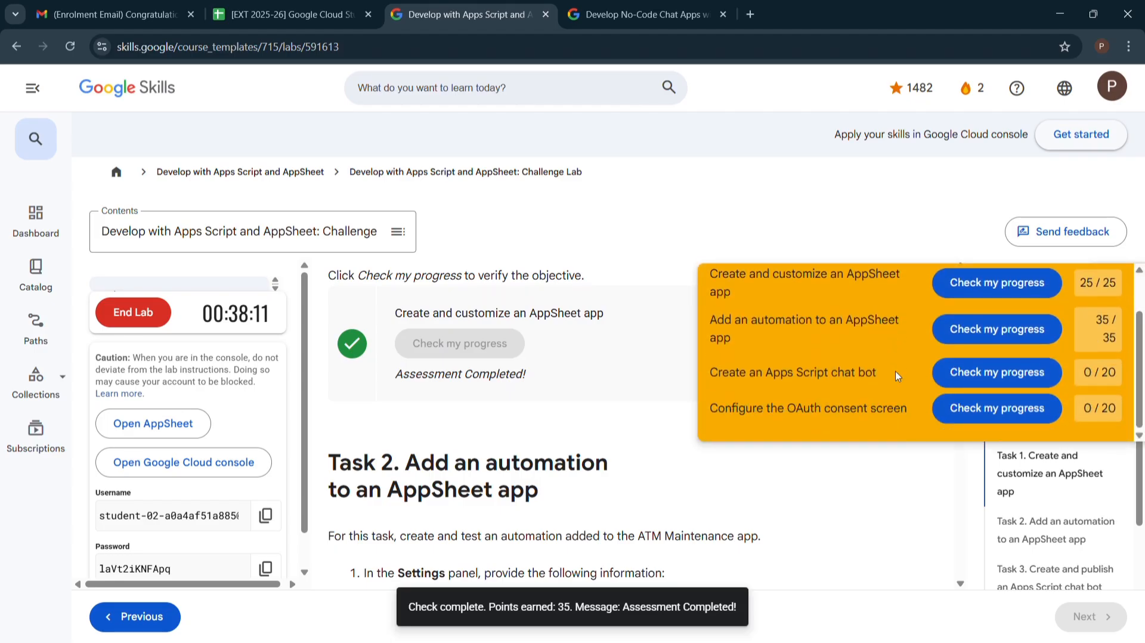
pyautogui.scroll(1, 899, 378)
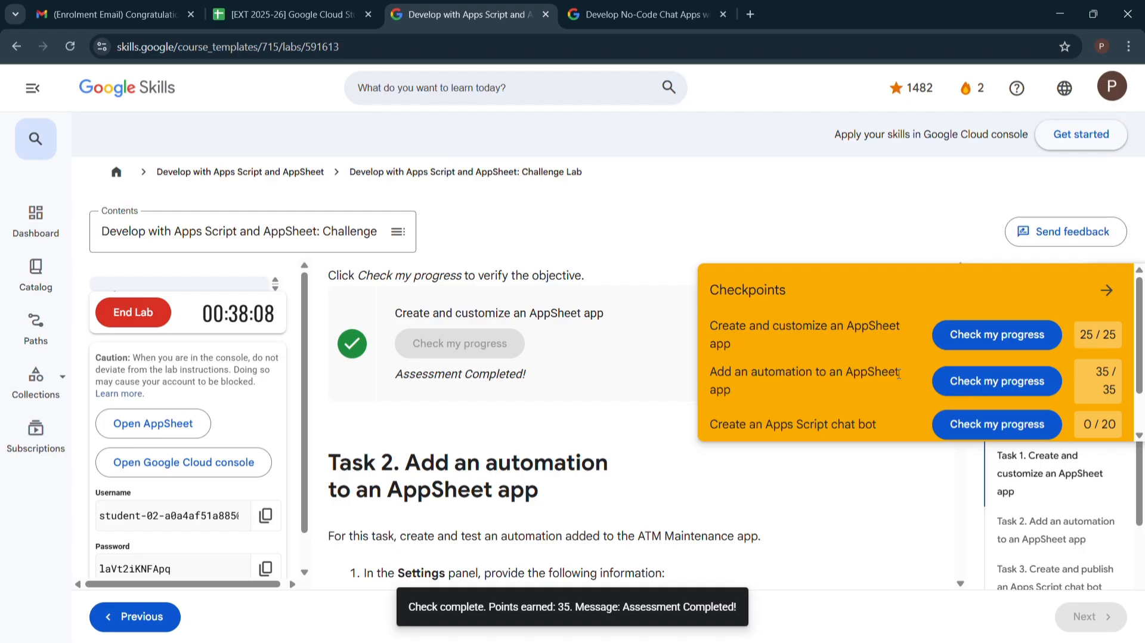
pyautogui.scroll(-1, 899, 373)
pyautogui.scroll(1, 899, 375)
pyautogui.scroll(-1, 899, 377)
pyautogui.scroll(1, 900, 378)
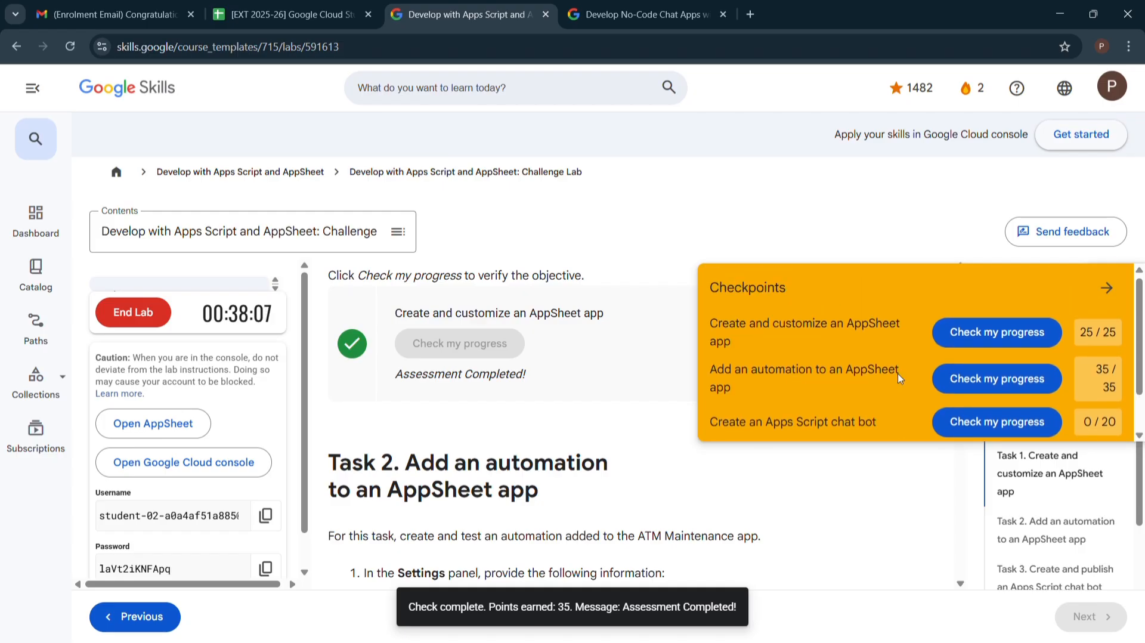
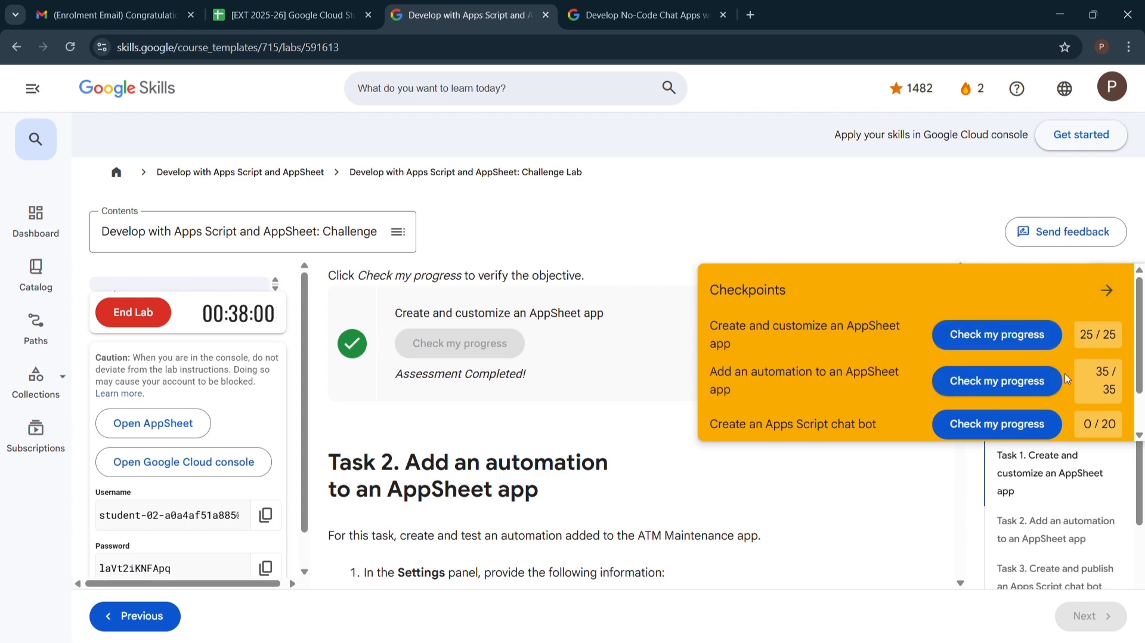
# Open Task 3's Apps Script Chat App link in an incognito window and create a new Apps Script project
pyautogui.scroll(-12, 569, 466)
pyautogui.scroll(-1, 569, 465)
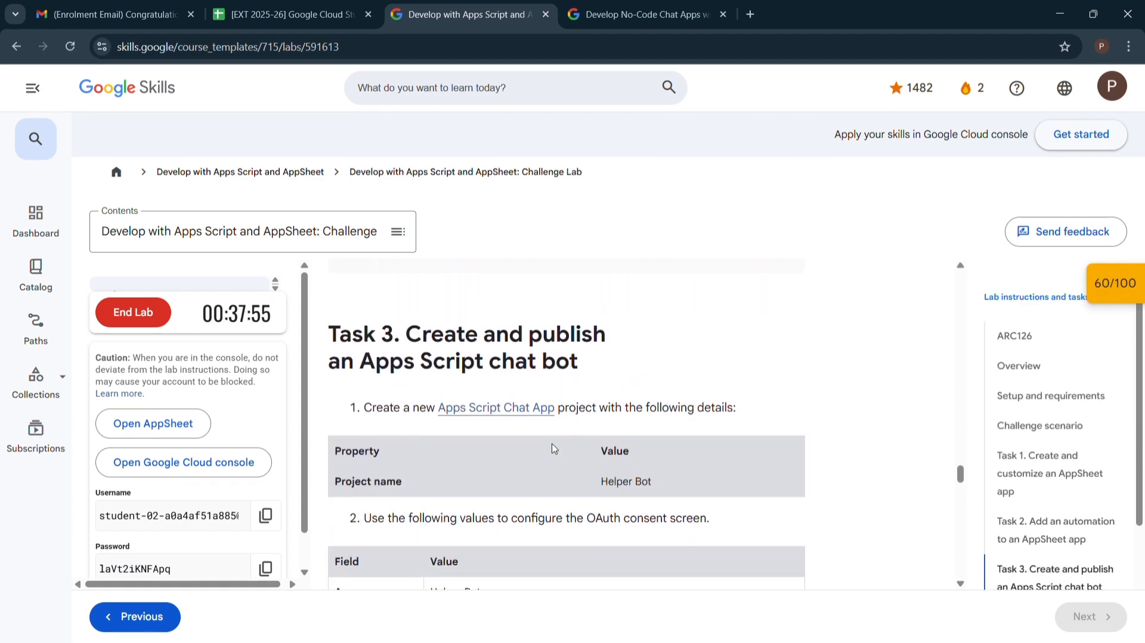
pyautogui.scroll(1, 536, 417)
pyautogui.scroll(-2, 475, 331)
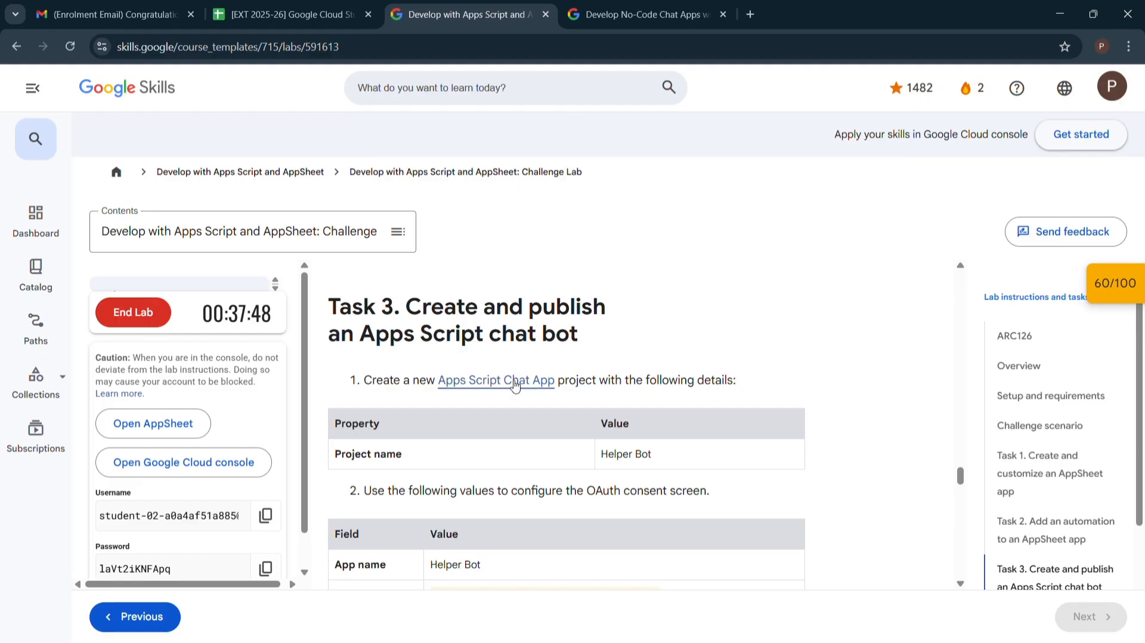
pyautogui.rightClick(496, 382)
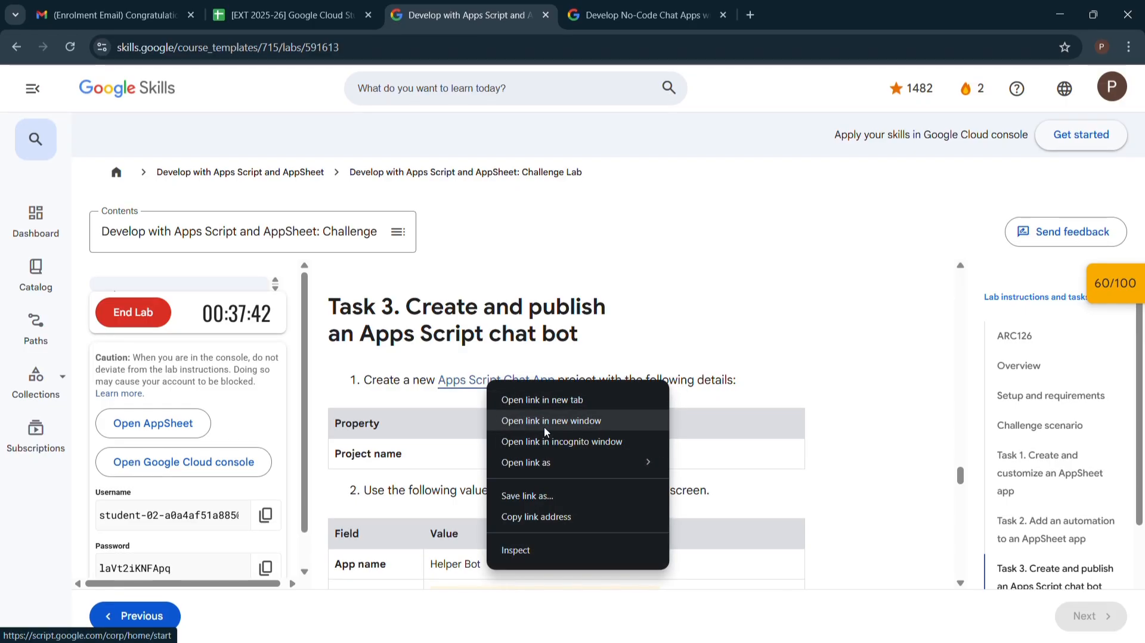
pyautogui.click(560, 441)
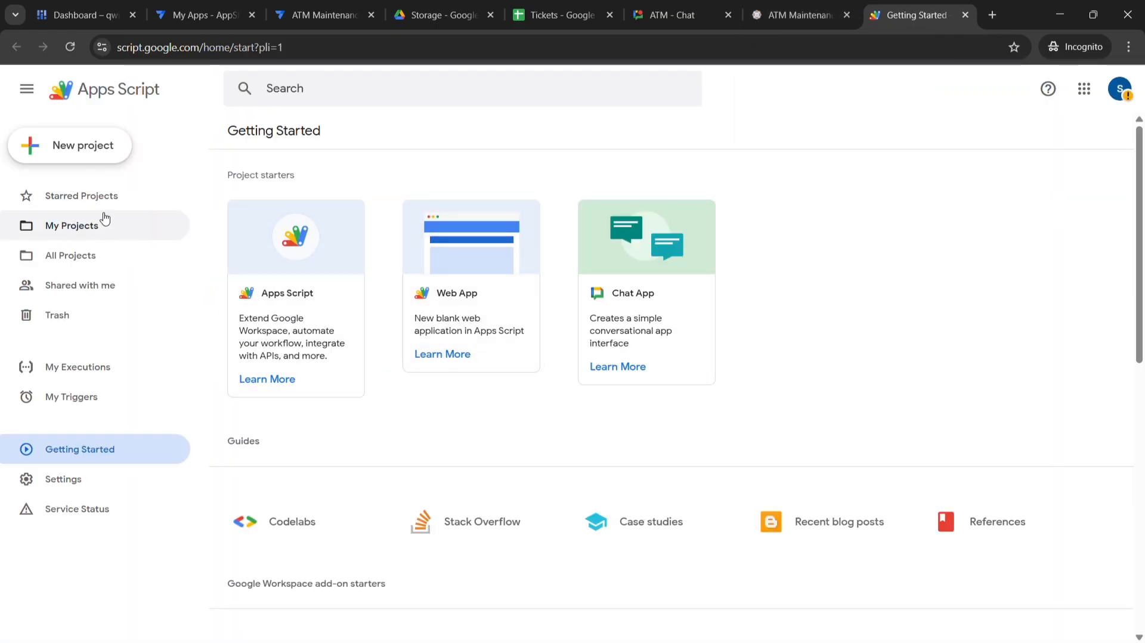
pyautogui.click(102, 146)
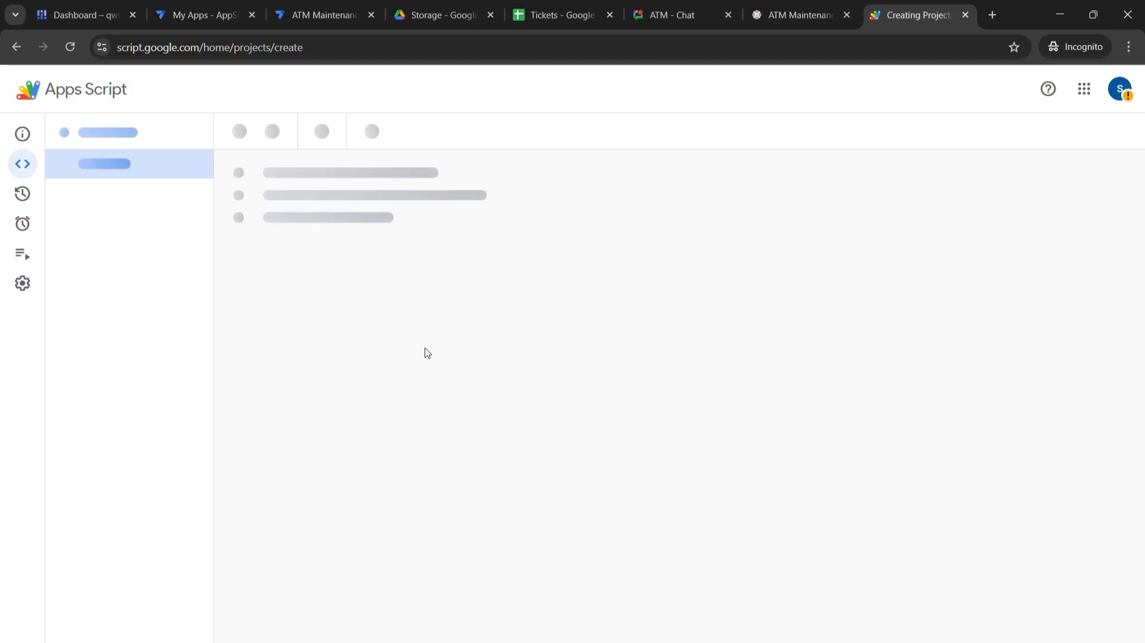
# Return to the challenge lab window and close the Develop No-Code Chat Apps with AppSheet lab page
pyautogui.press('super+Tab')
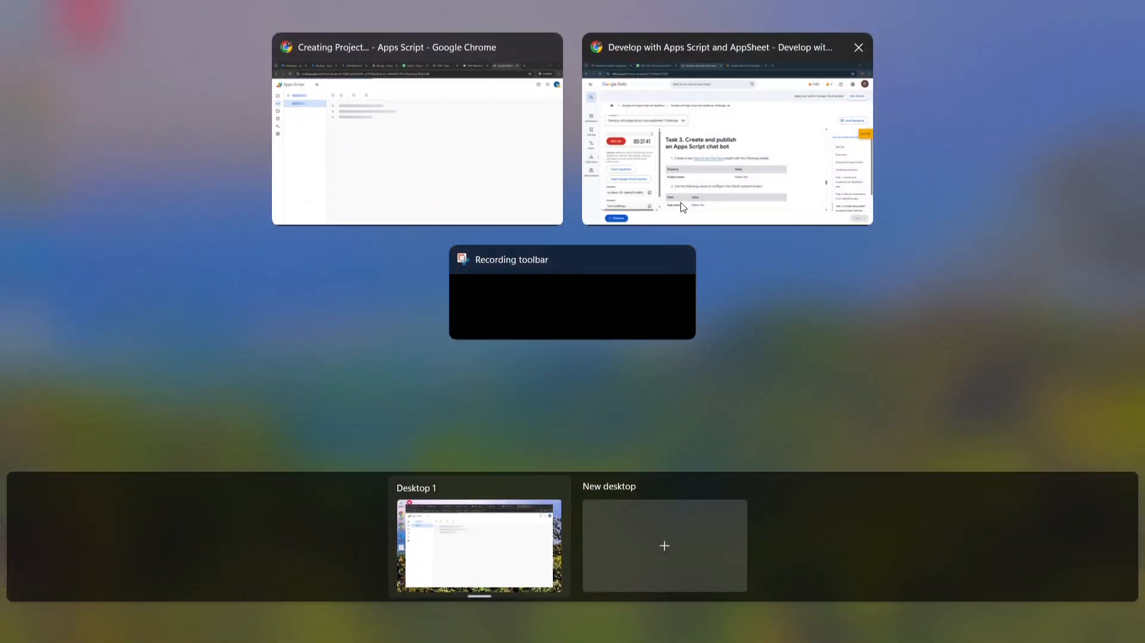
pyautogui.click(682, 208)
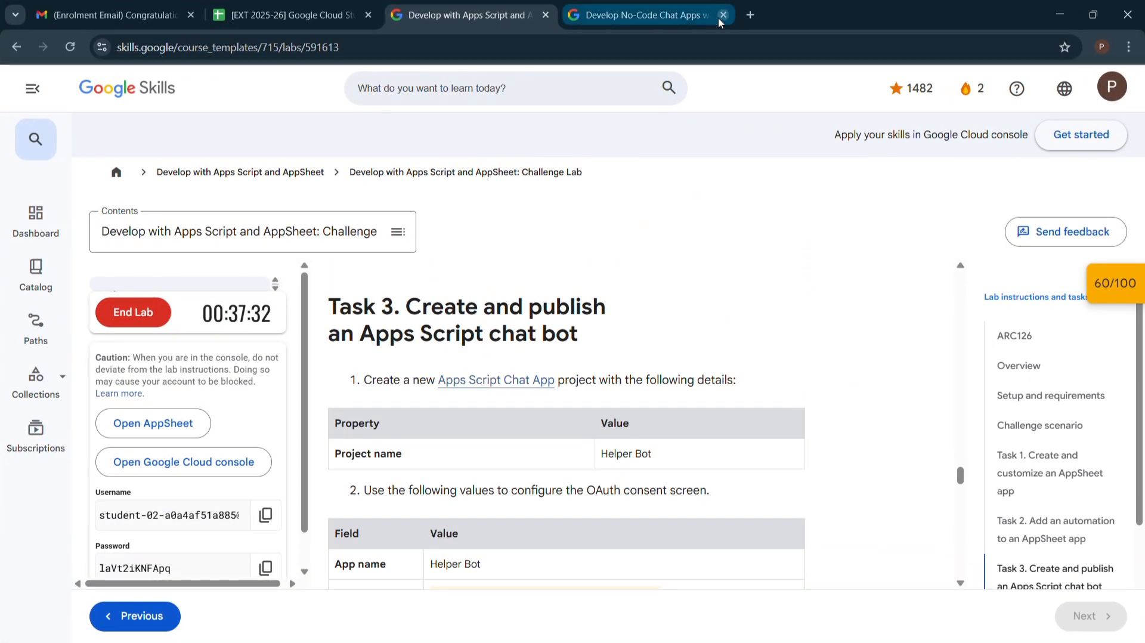
pyautogui.click(722, 15)
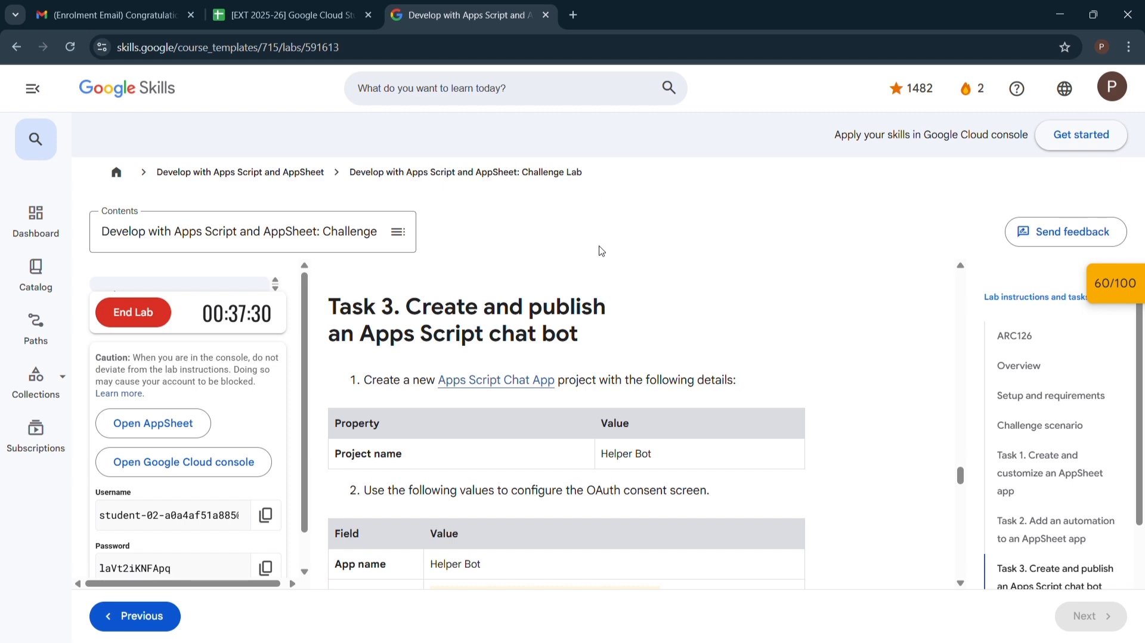
# Review Task 3's OAuth consent, bot publishing and testing instructions, and expand the hint for more guidance
pyautogui.scroll(-3, 601, 250)
pyautogui.scroll(4, 572, 298)
pyautogui.scroll(-3, 548, 342)
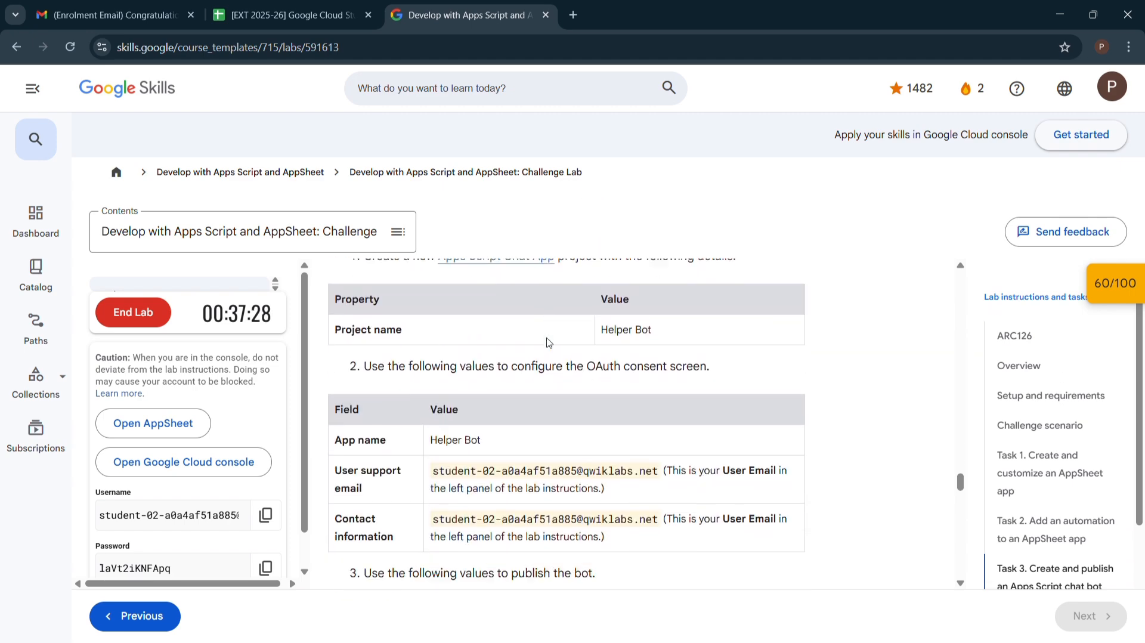
pyautogui.scroll(-8, 549, 342)
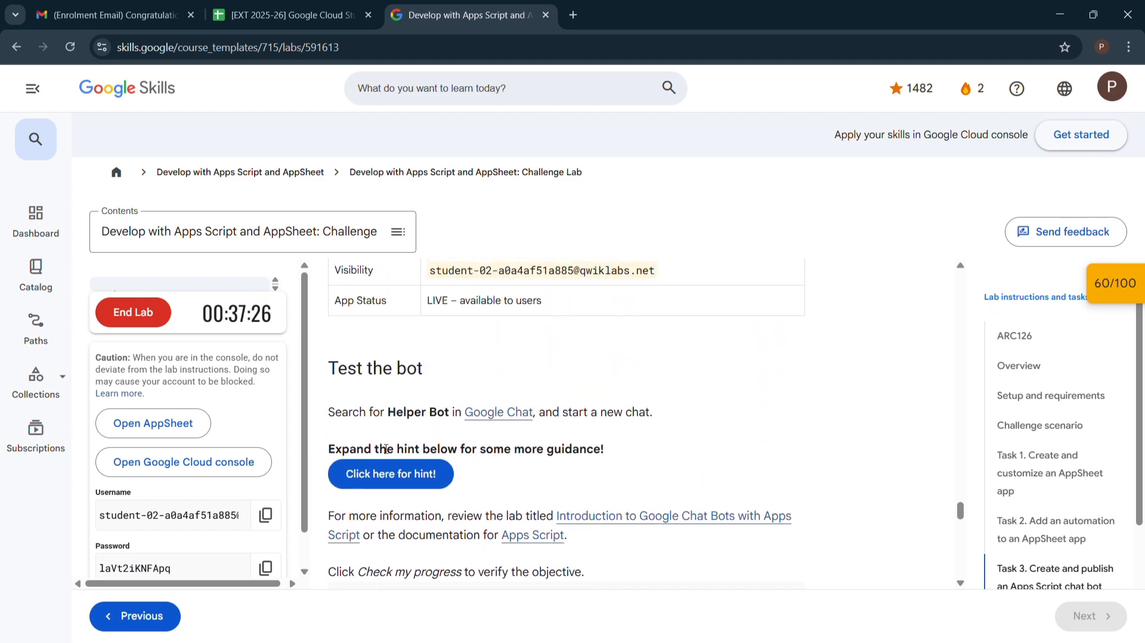
pyautogui.click(377, 484)
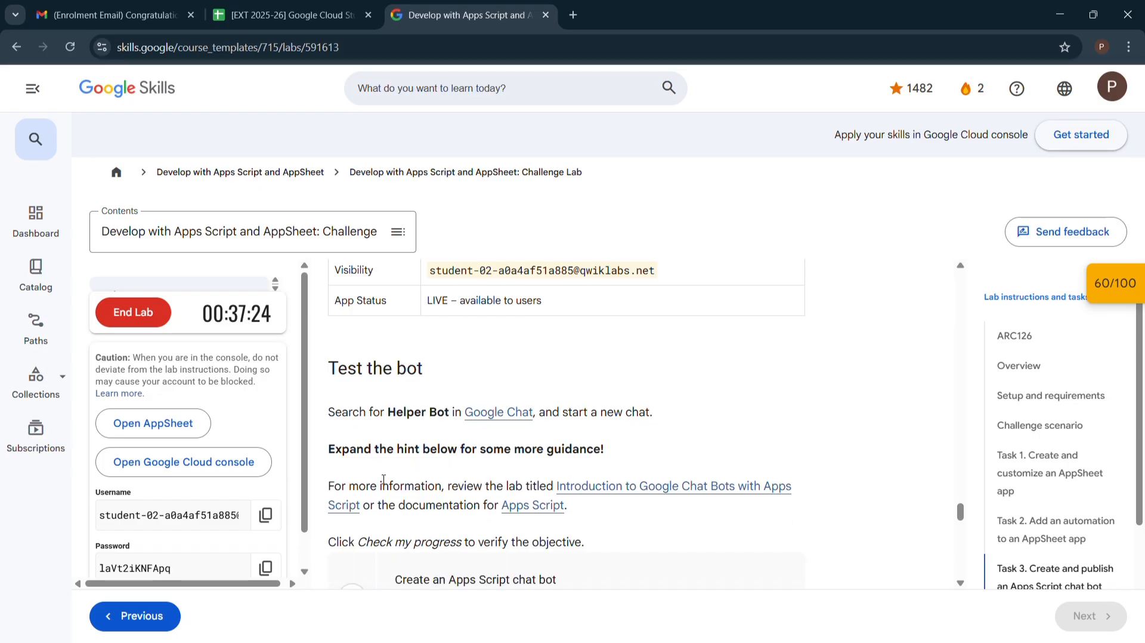
pyautogui.scroll(-3, 549, 335)
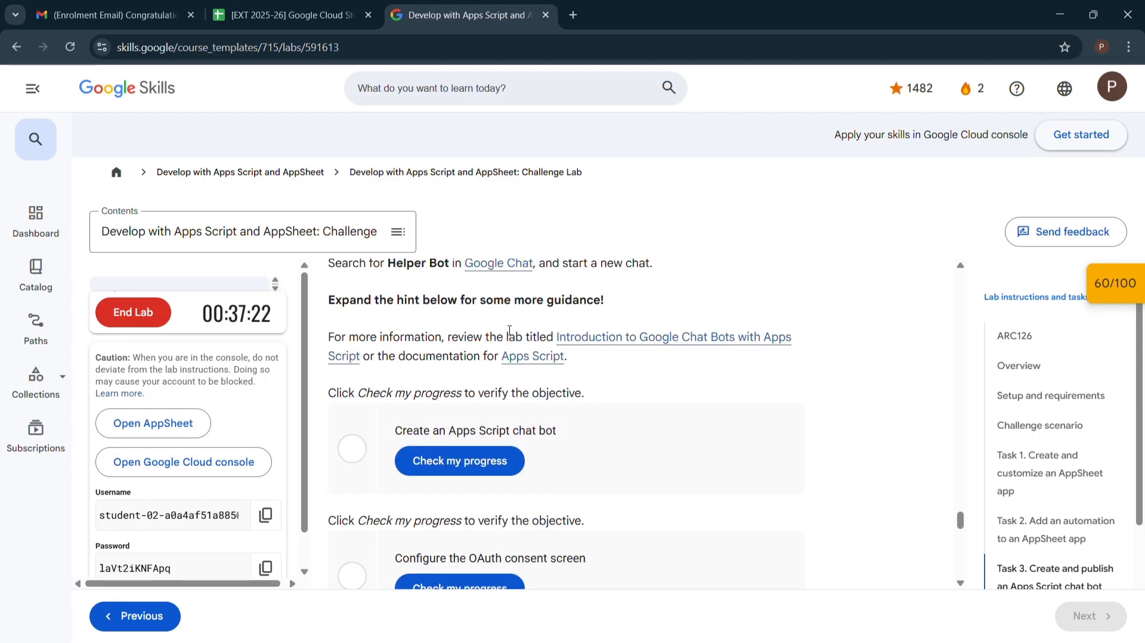
pyautogui.scroll(4, 522, 364)
pyautogui.scroll(-2, 522, 364)
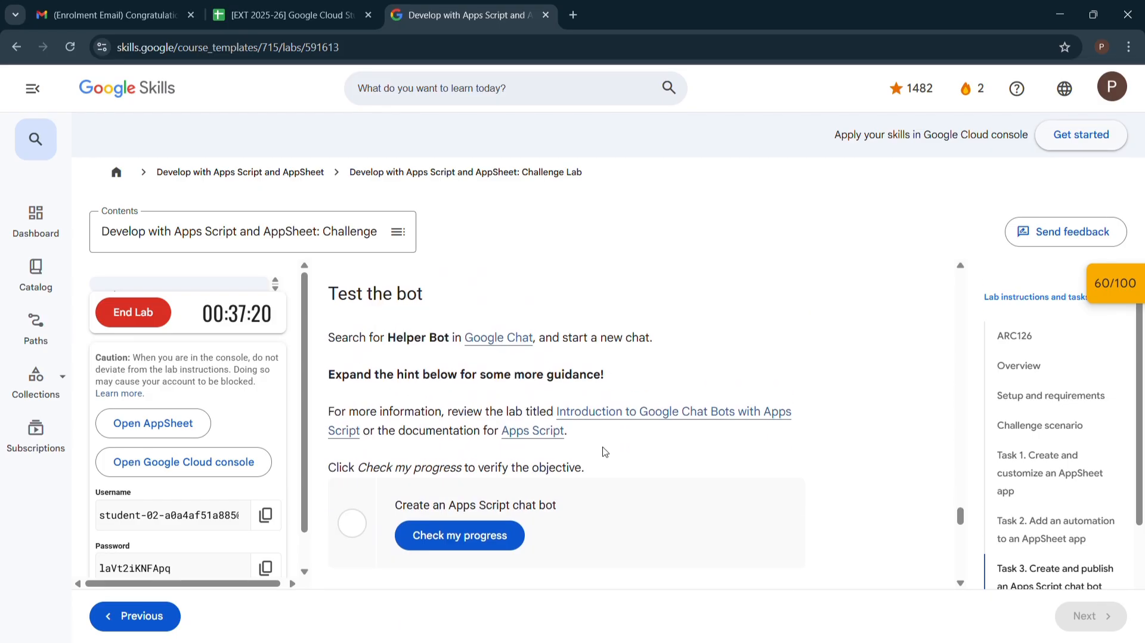
# Open the linked lab Introduction to Google Chat Bots with Apps Script as a separate page for reference
pyautogui.rightClick(681, 414)
pyautogui.click(752, 430)
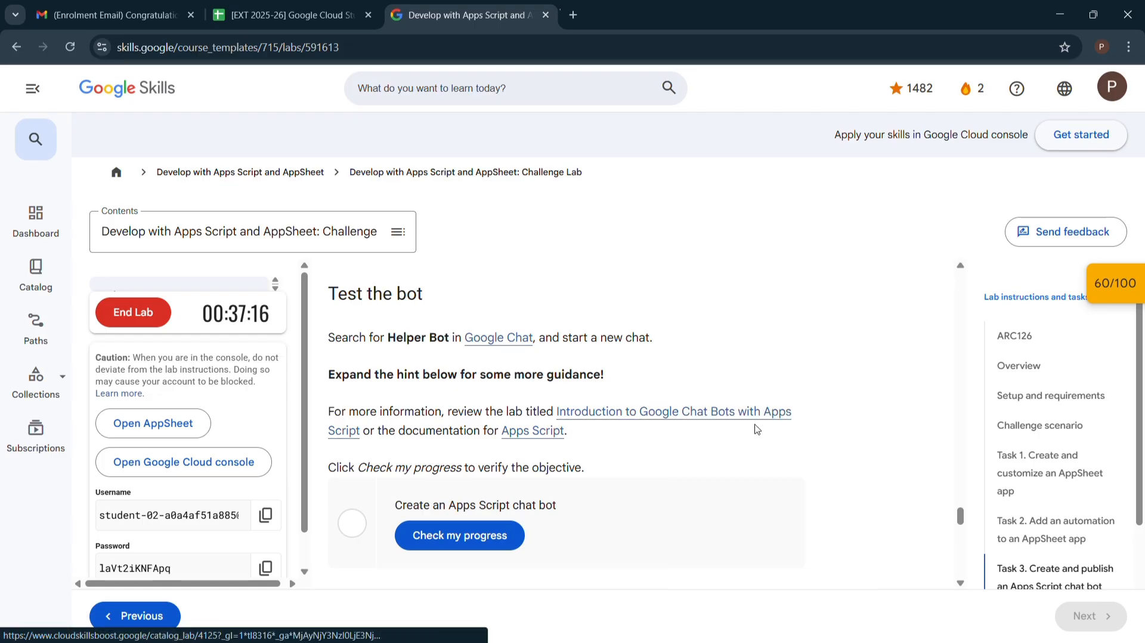
pyautogui.click(705, 20)
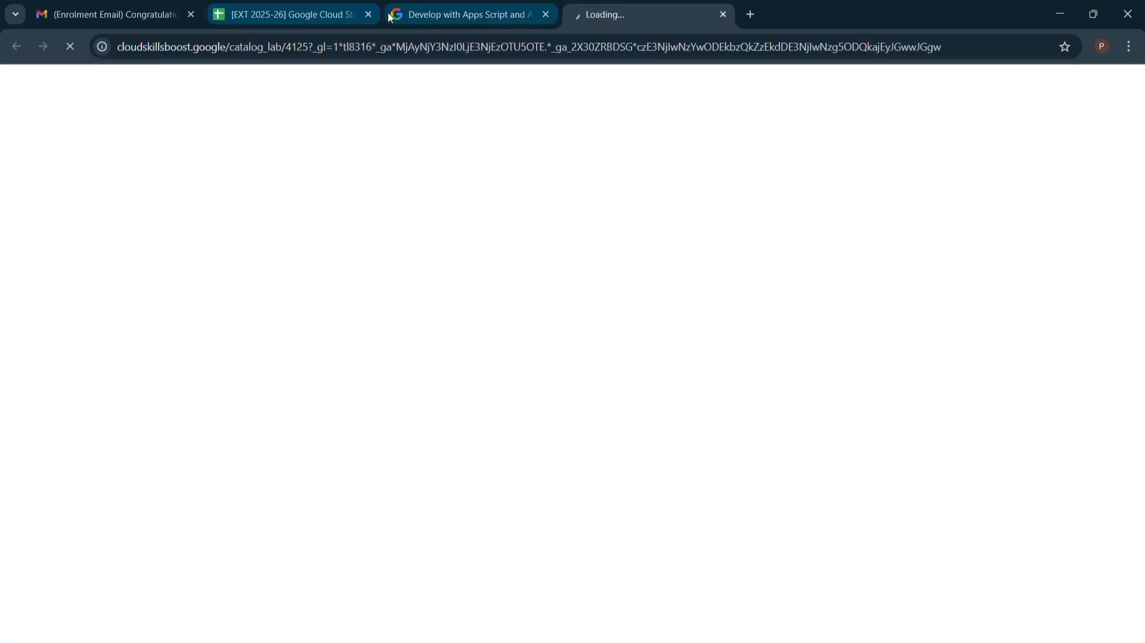
# Take the project name from Task 3's instructions and rename the untitled Apps Script project as Helper Bot
pyautogui.click(471, 14)
pyautogui.scroll(15, 640, 417)
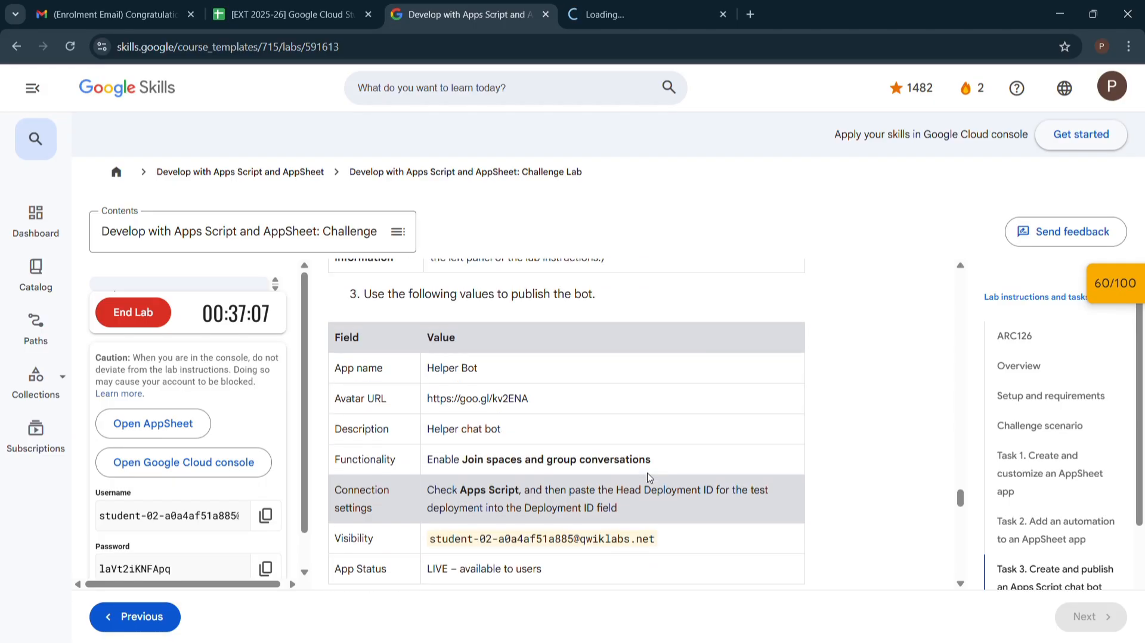
pyautogui.scroll(-3, 632, 471)
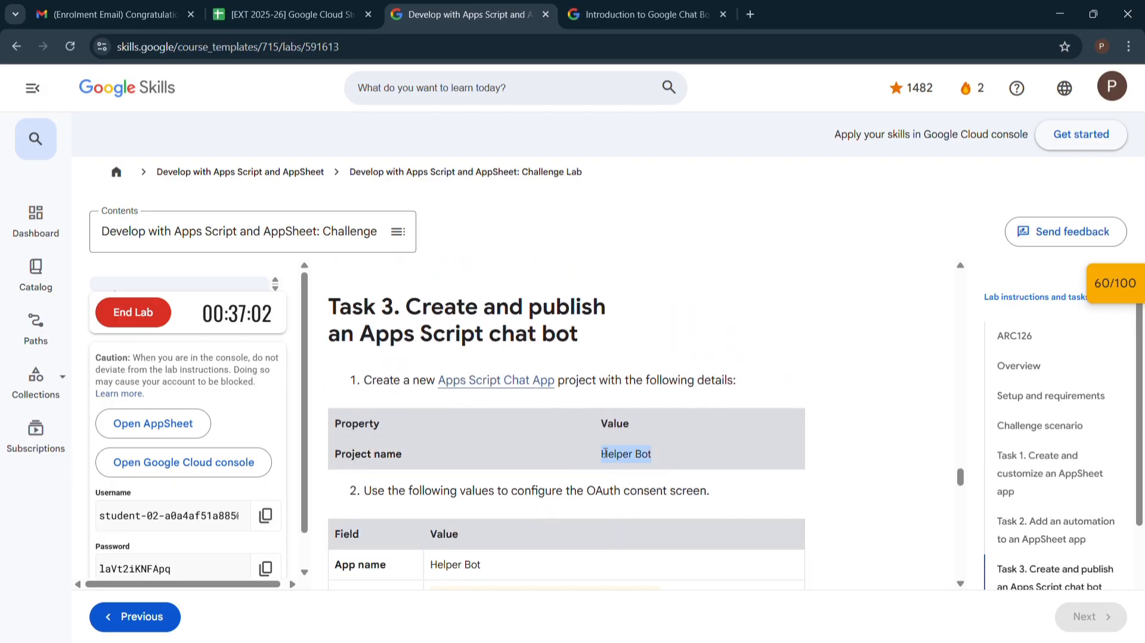
pyautogui.press('super+Tab')
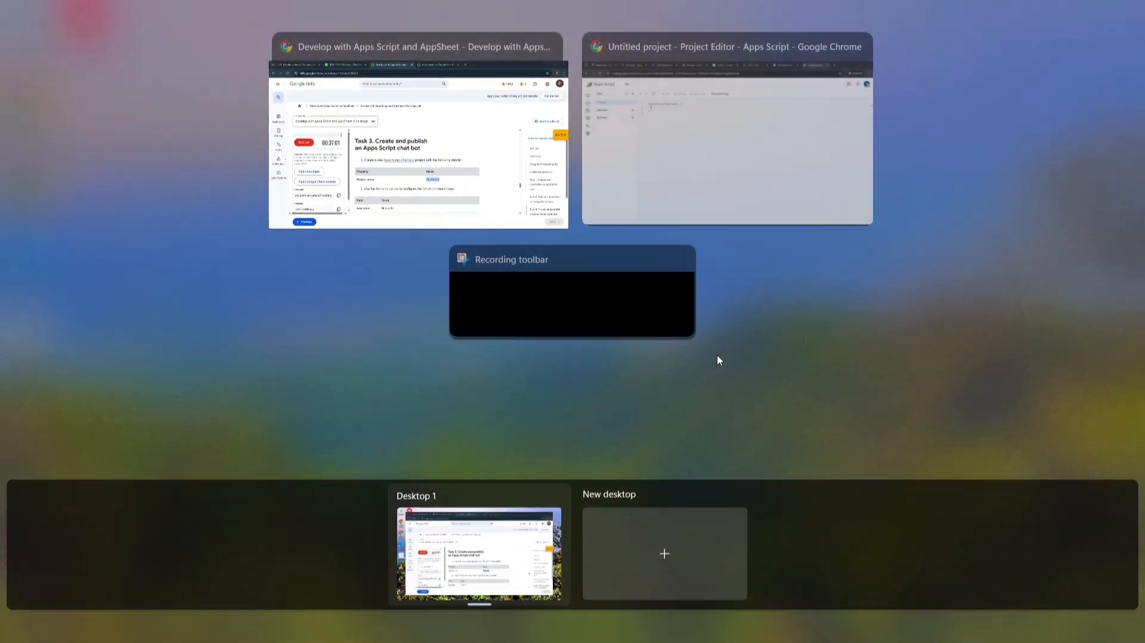
pyautogui.click(727, 141)
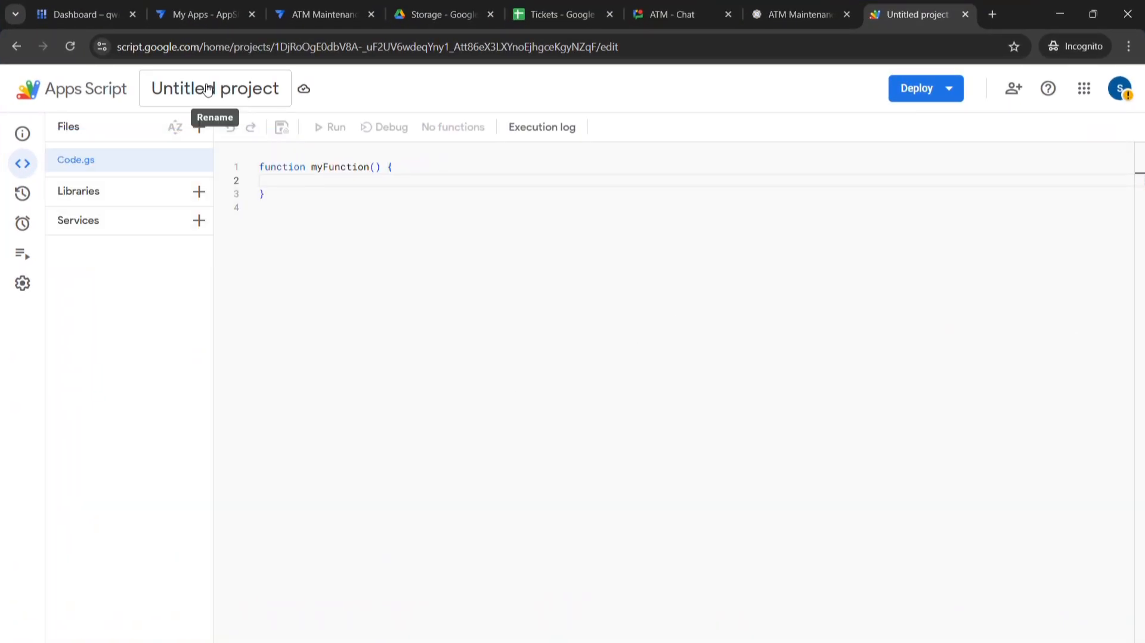
pyautogui.click(206, 89)
pyautogui.write('Helper Bot')
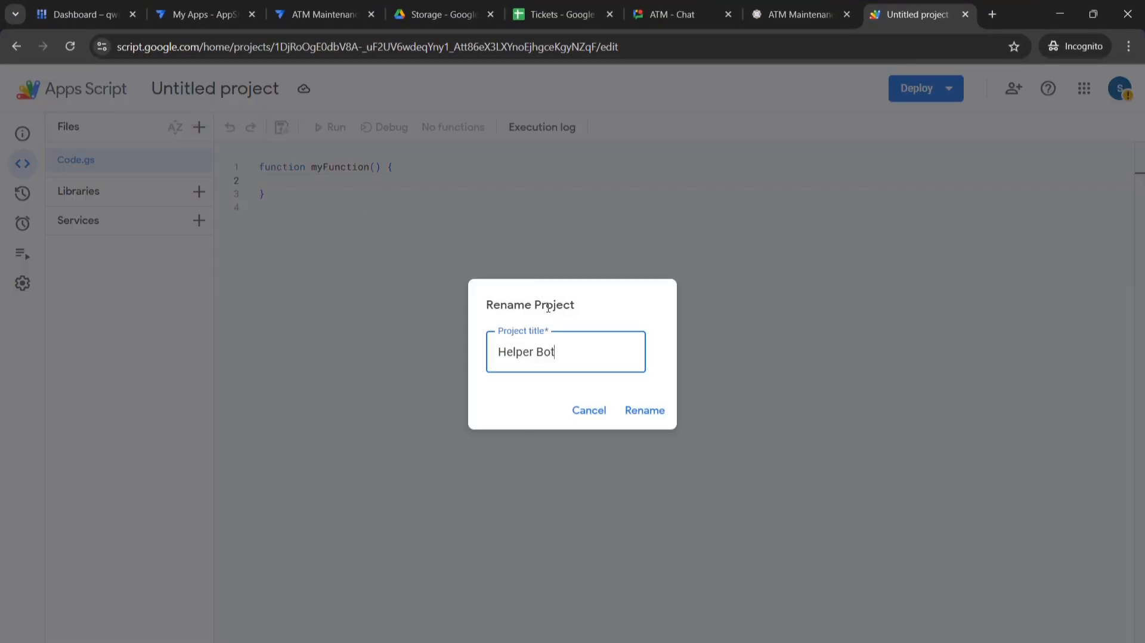
pyautogui.click(640, 410)
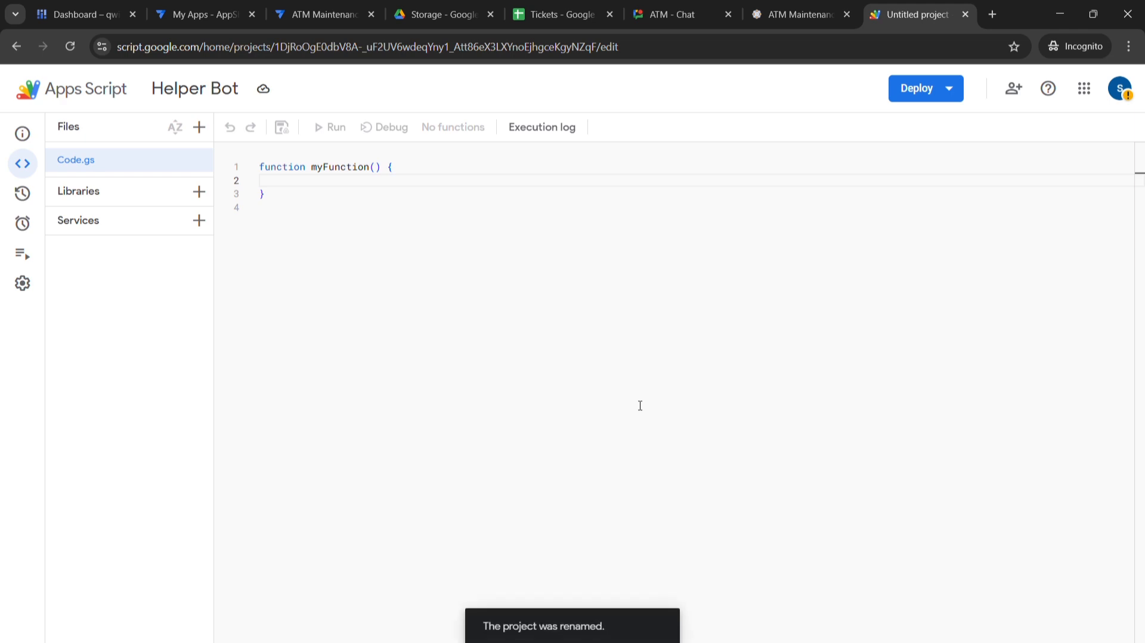
# Return to the challenge lab window and bring up the Introduction to Google Chat Bots reference lab
pyautogui.press('super+Tab')
pyautogui.click(683, 199)
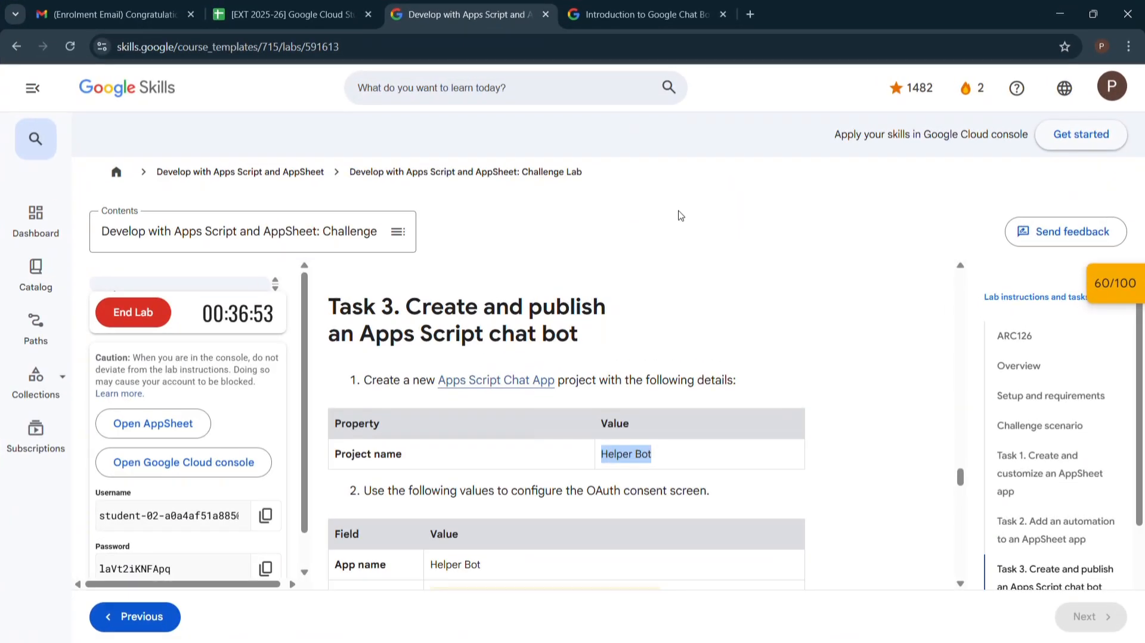
pyautogui.click(737, 244)
pyautogui.click(644, 14)
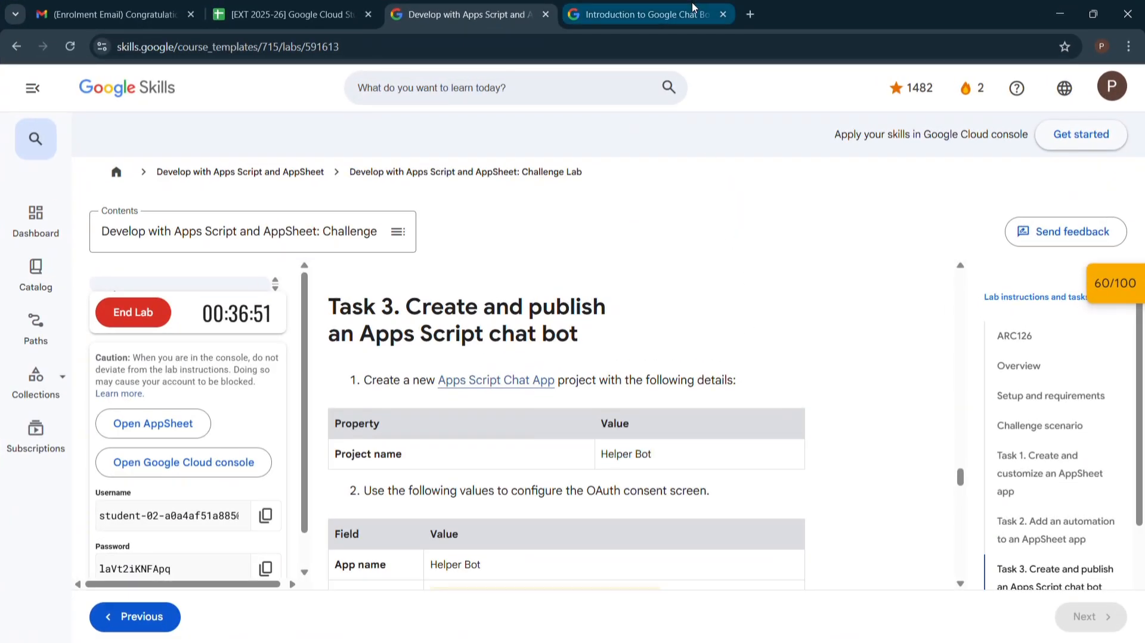
# Find the instructions for configuring the OAuth consent screen in the Introduction to Google Chat Bots reference lab
pyautogui.scroll(-4, 741, 294)
pyautogui.click(1040, 366)
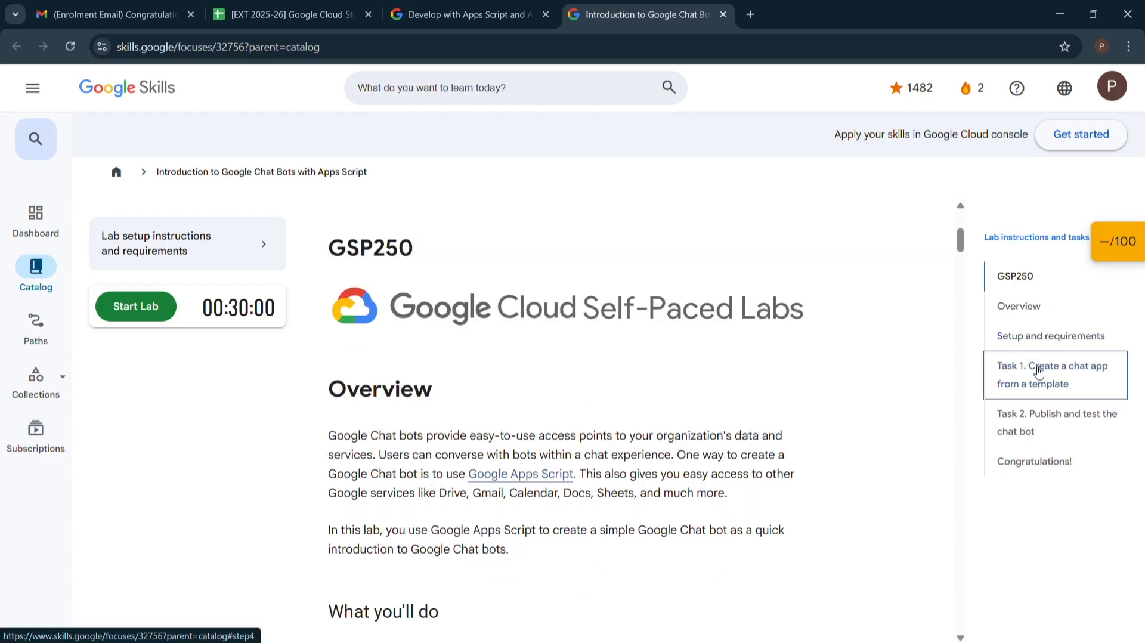
pyautogui.scroll(-1, 548, 352)
pyautogui.scroll(-1, 548, 353)
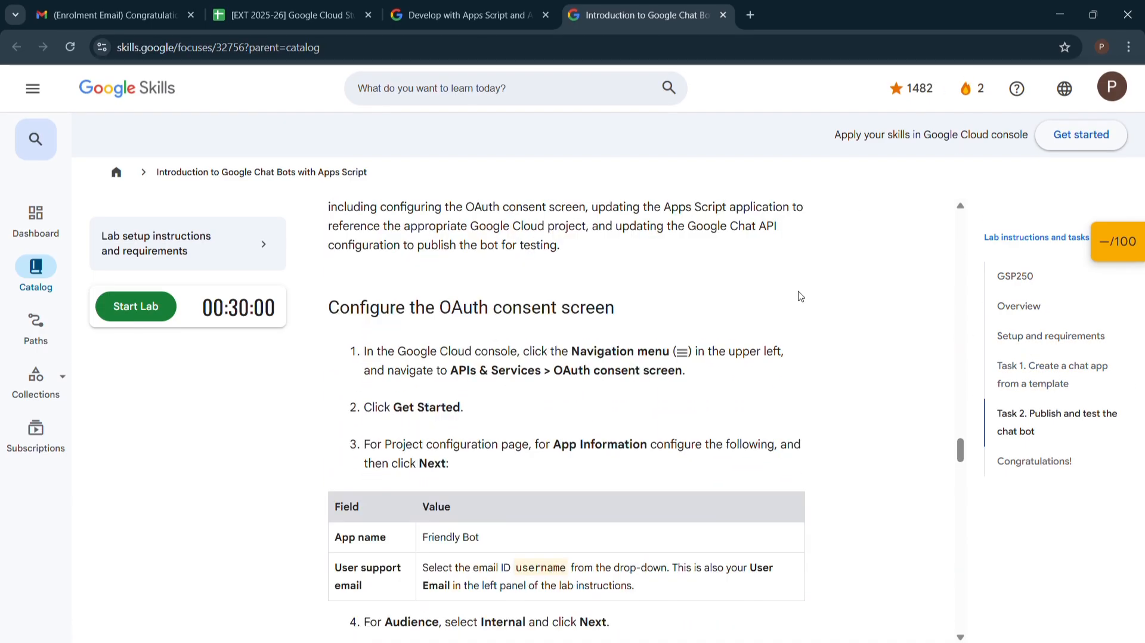
# Open the OAuth consent screen for the lab project in the Google Cloud console and start its project configuration
pyautogui.press('super+Tab')
pyautogui.click(715, 128)
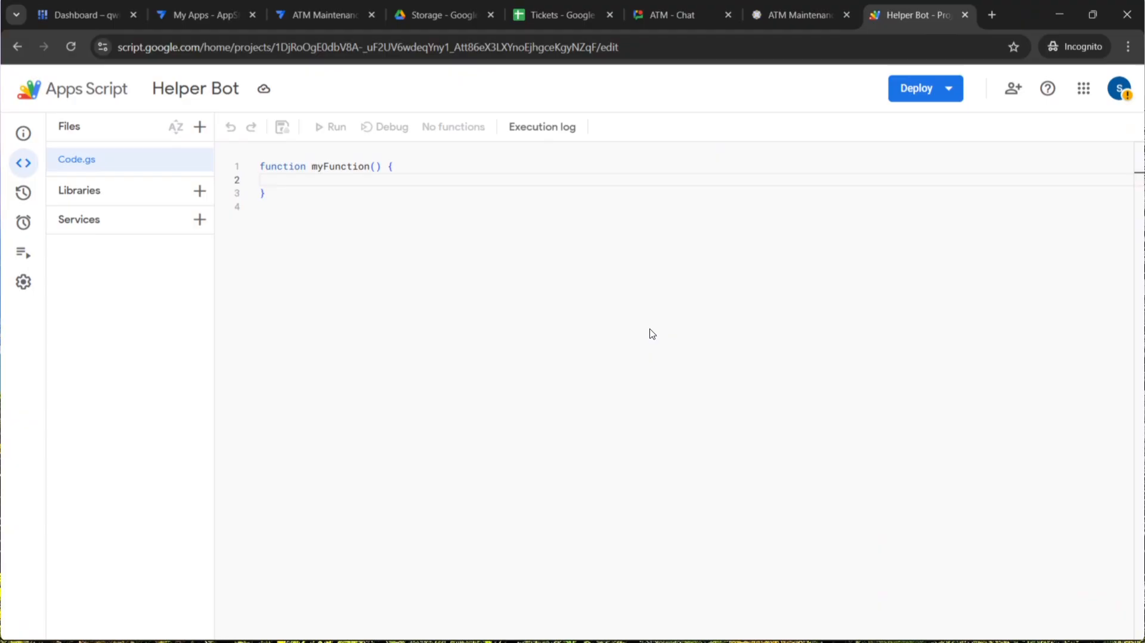
pyautogui.click(96, 17)
pyautogui.click(23, 82)
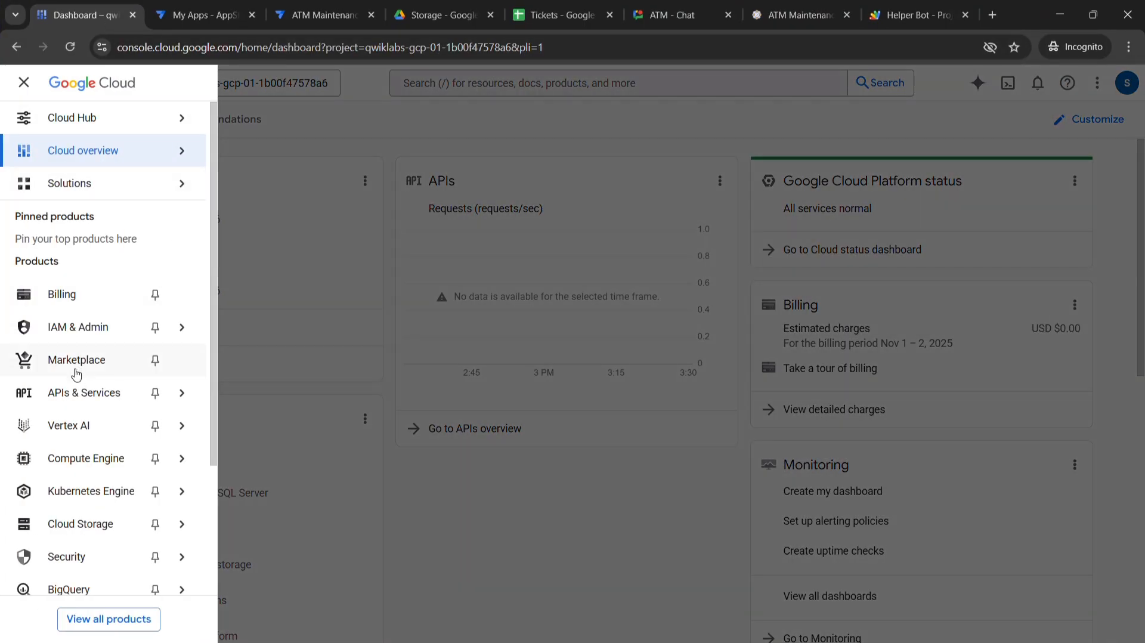
pyautogui.moveTo(94, 393)
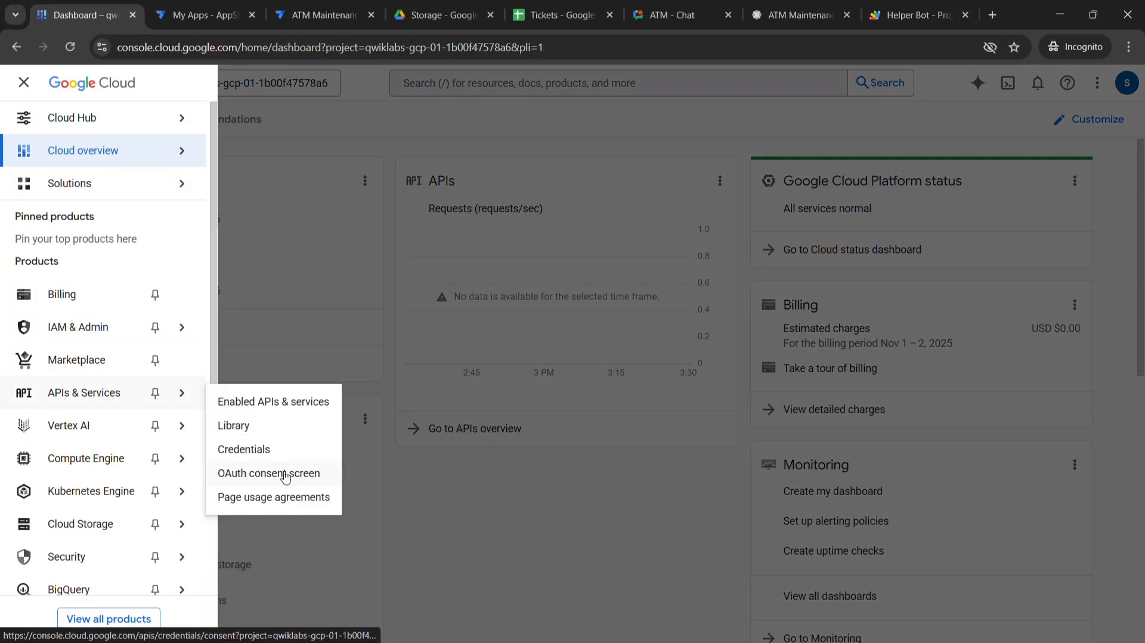
pyautogui.click(285, 474)
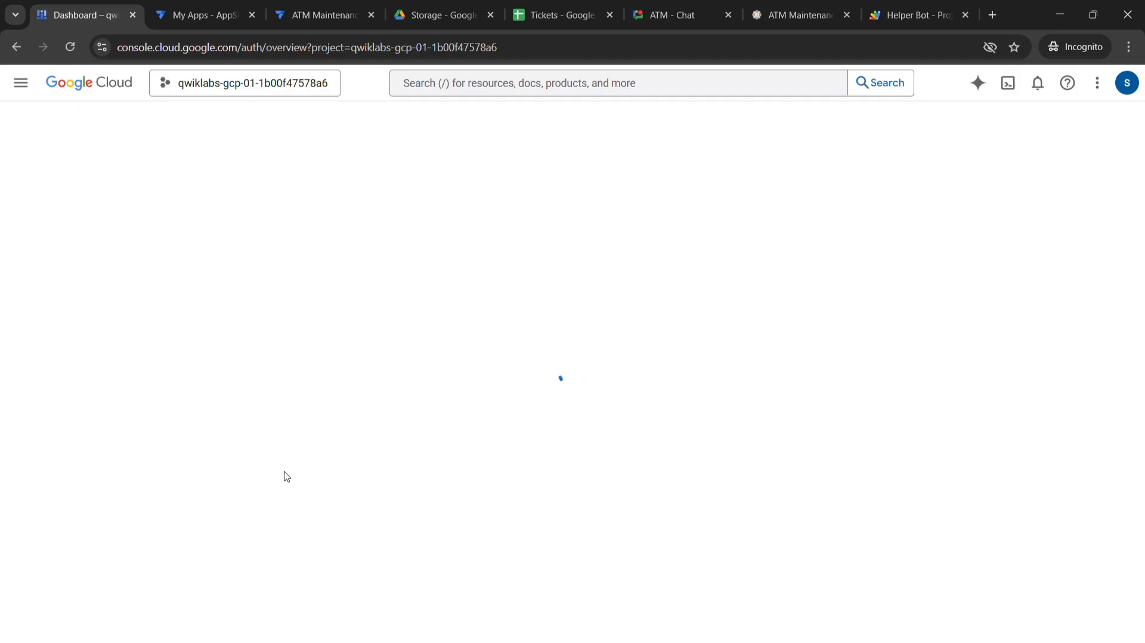
pyautogui.click(654, 498)
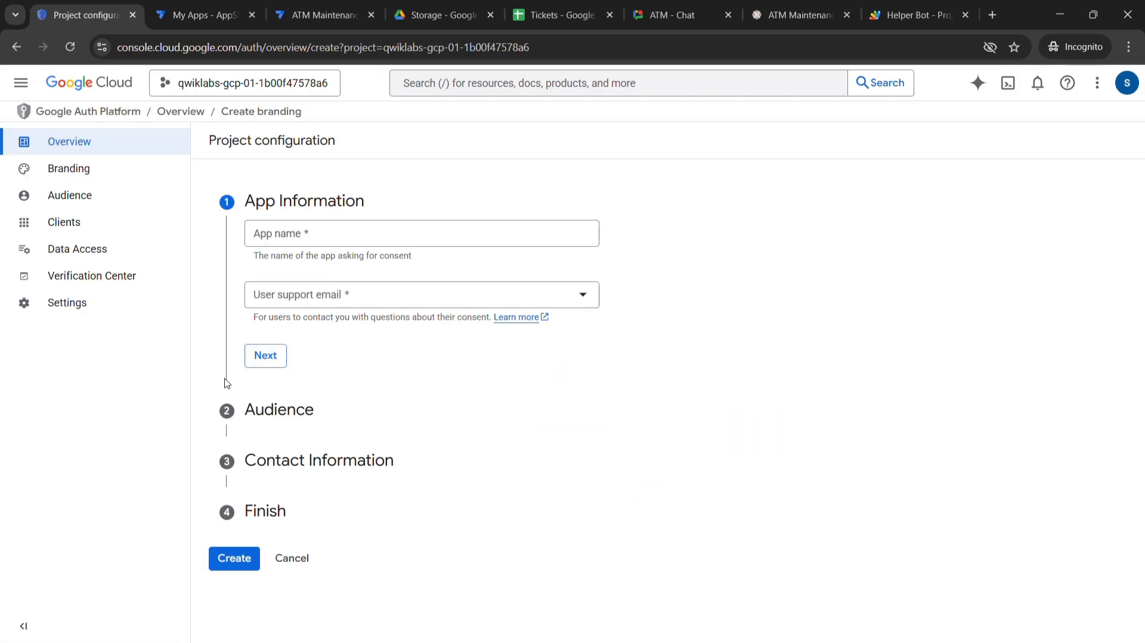
# Copy the app name from Task 3's OAuth values and enter Helper Bot, without leading spaces, as the app name
pyautogui.press('super+Tab')
pyautogui.click(644, 208)
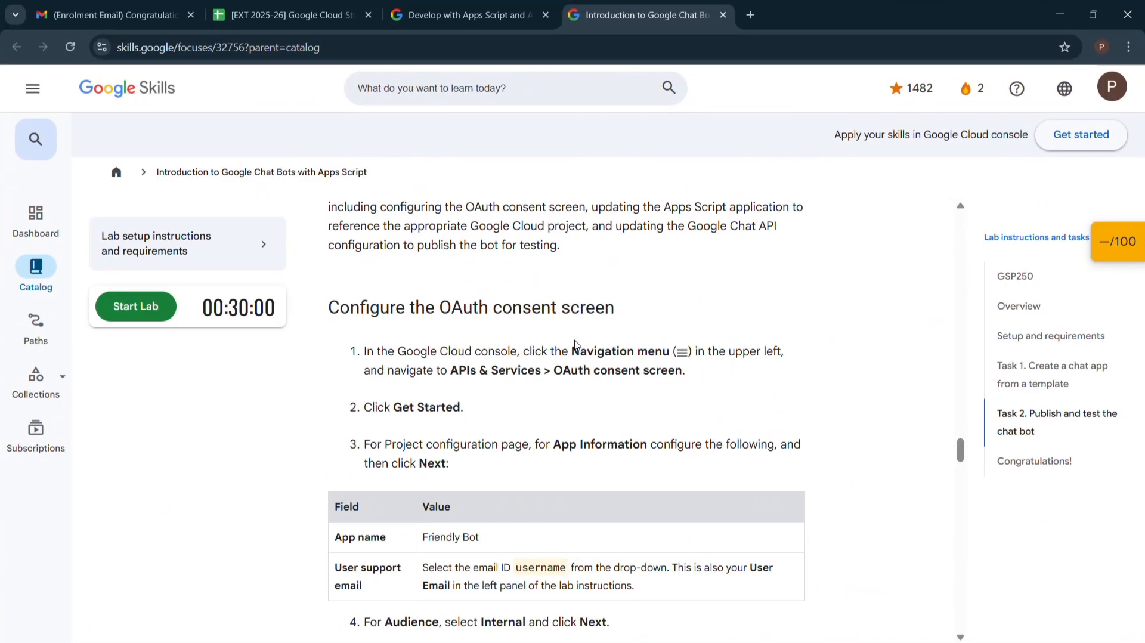
pyautogui.click(441, 15)
pyautogui.scroll(-3, 565, 322)
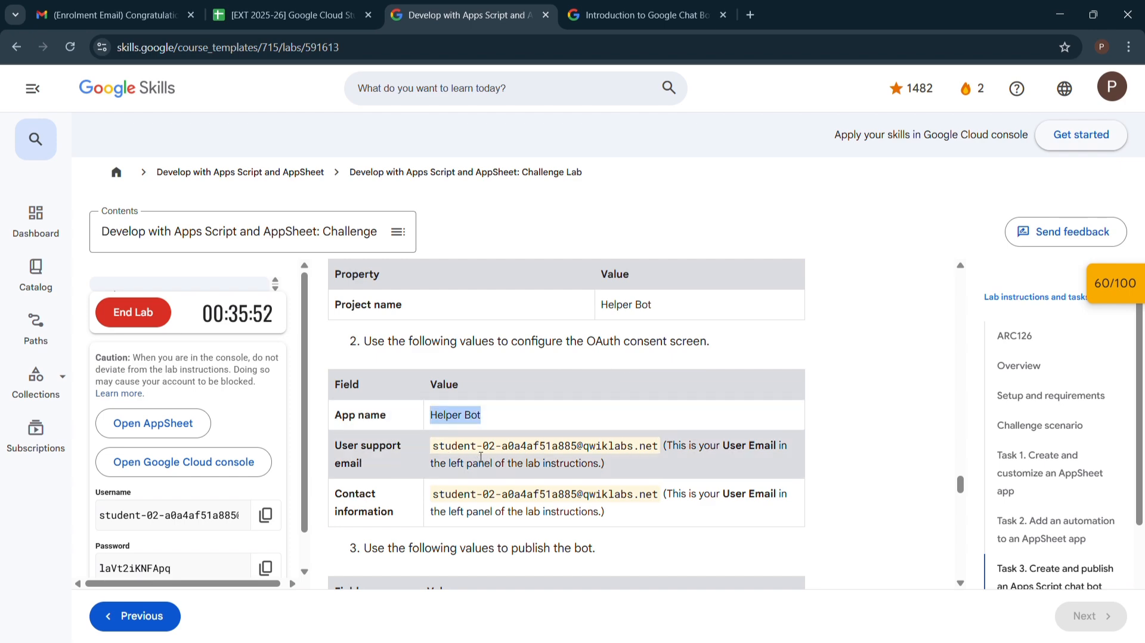
pyautogui.press('super+Tab')
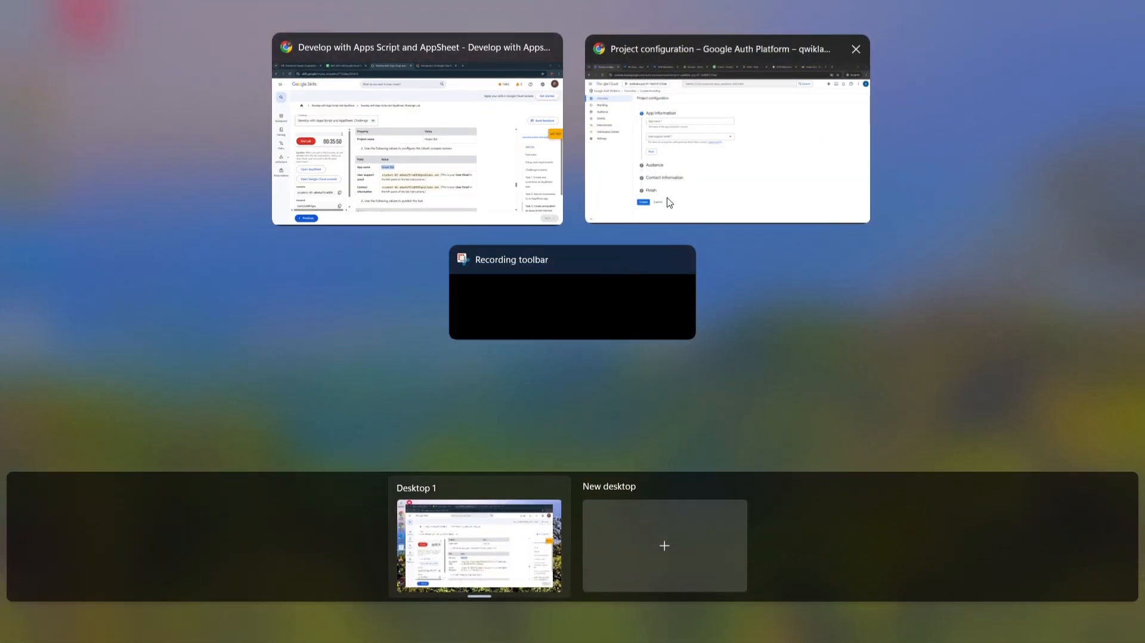
pyautogui.click(727, 137)
pyautogui.click(370, 238)
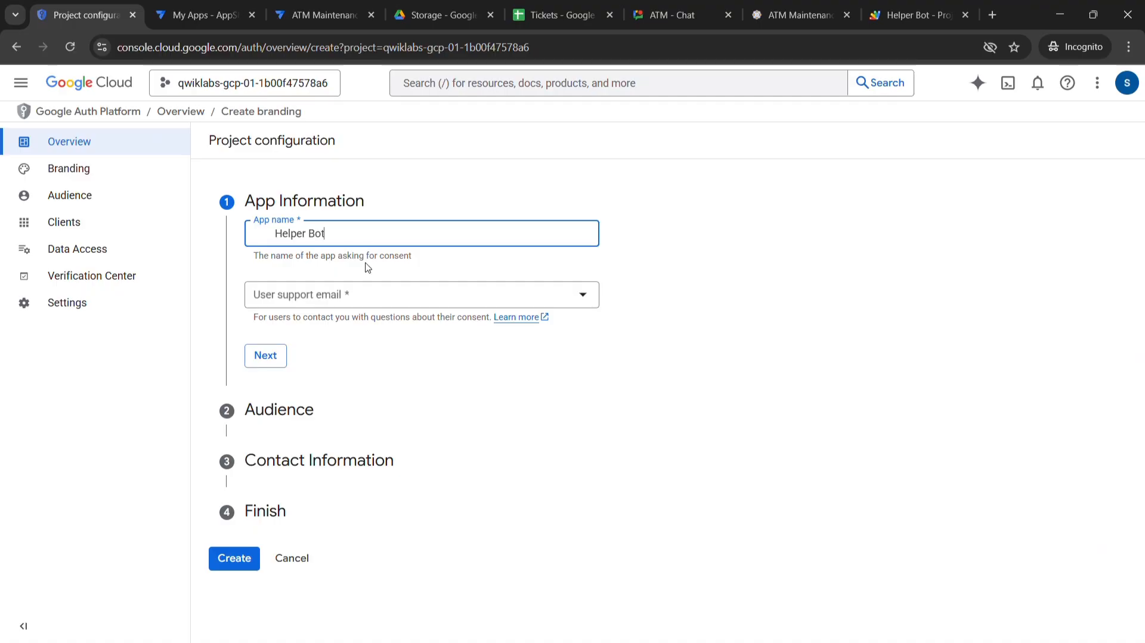
pyautogui.press('super+Tab')
pyautogui.click(359, 147)
pyautogui.press('super+Tab')
pyautogui.click(723, 127)
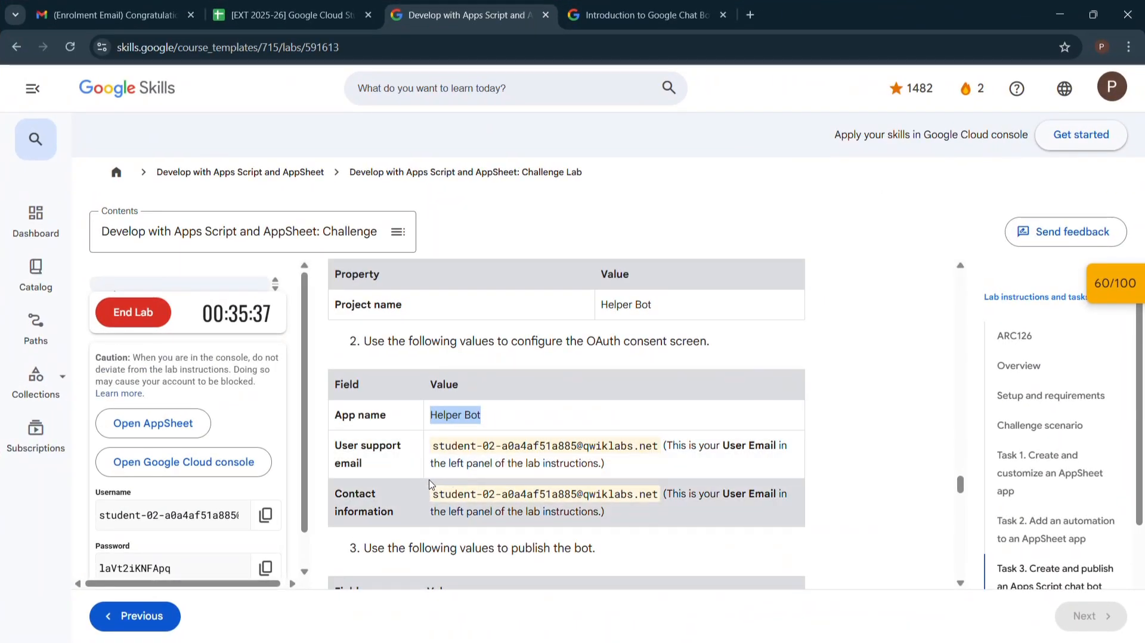
# Choose the lab student account's address from Task 3's values as the user support email and complete the app information
pyautogui.click(432, 448)
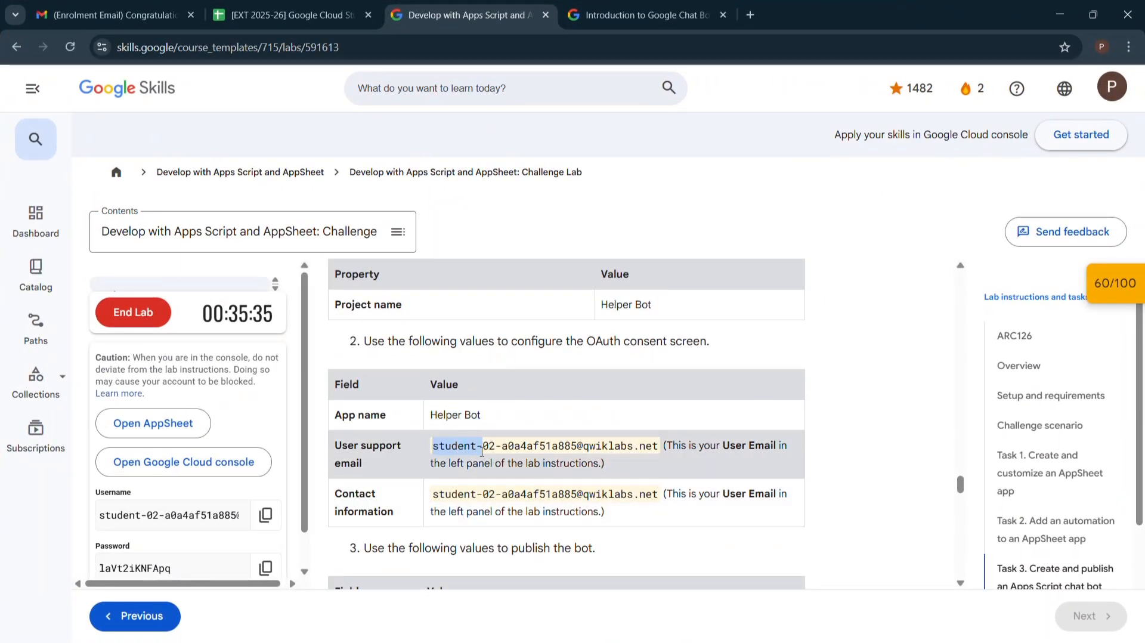
pyautogui.moveTo(481, 451); pyautogui.dragTo(612, 456)
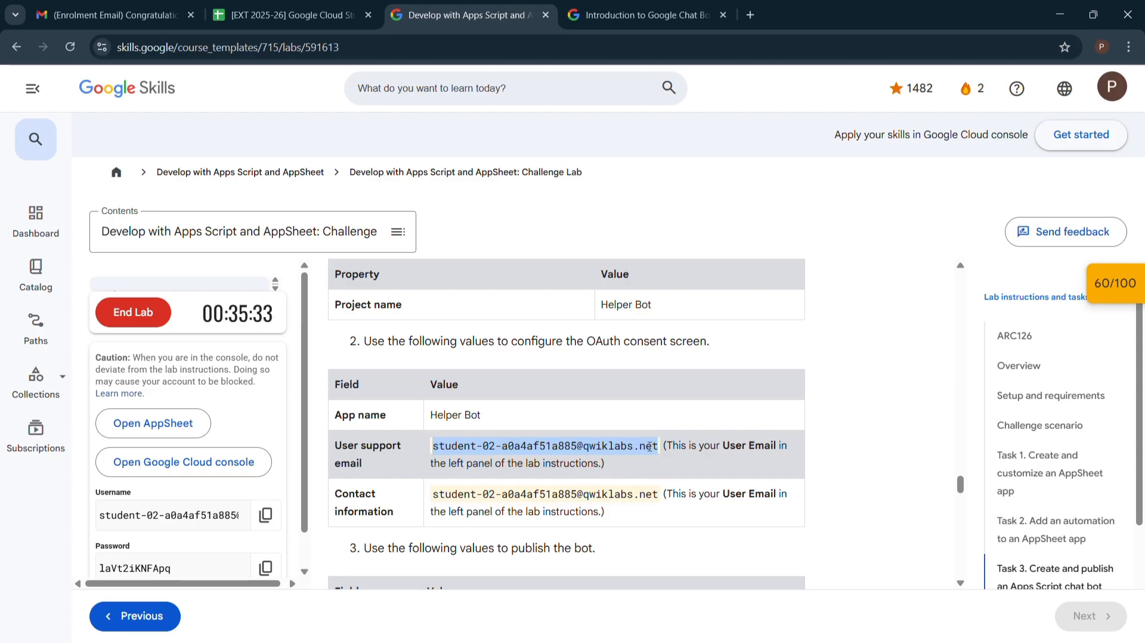
pyautogui.press('super+Tab')
pyautogui.click(713, 209)
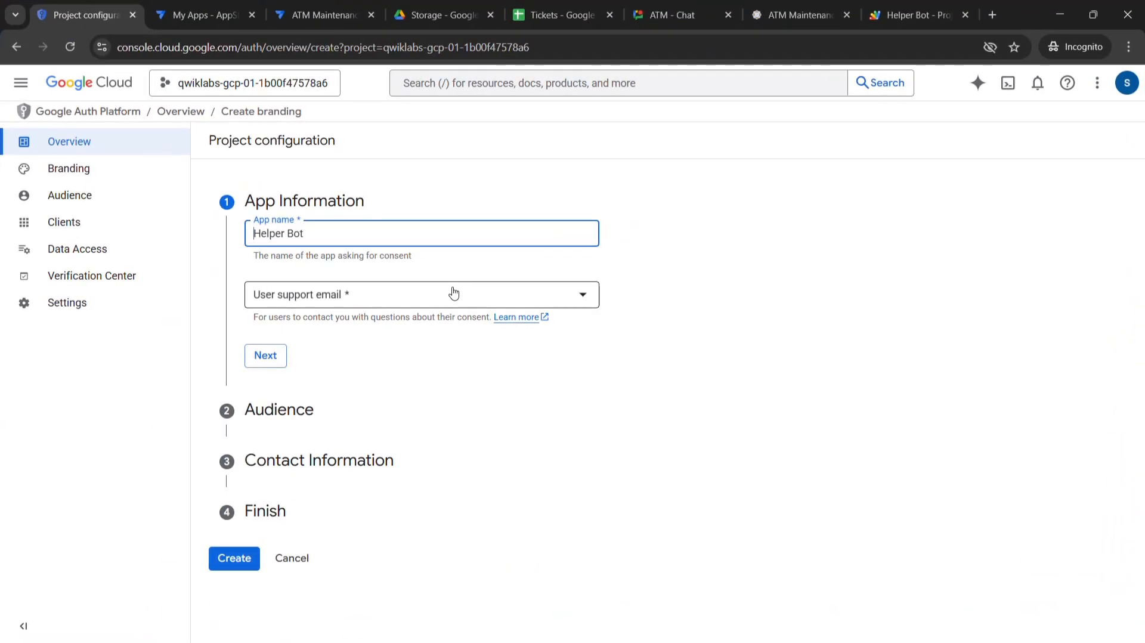
pyautogui.click(443, 298)
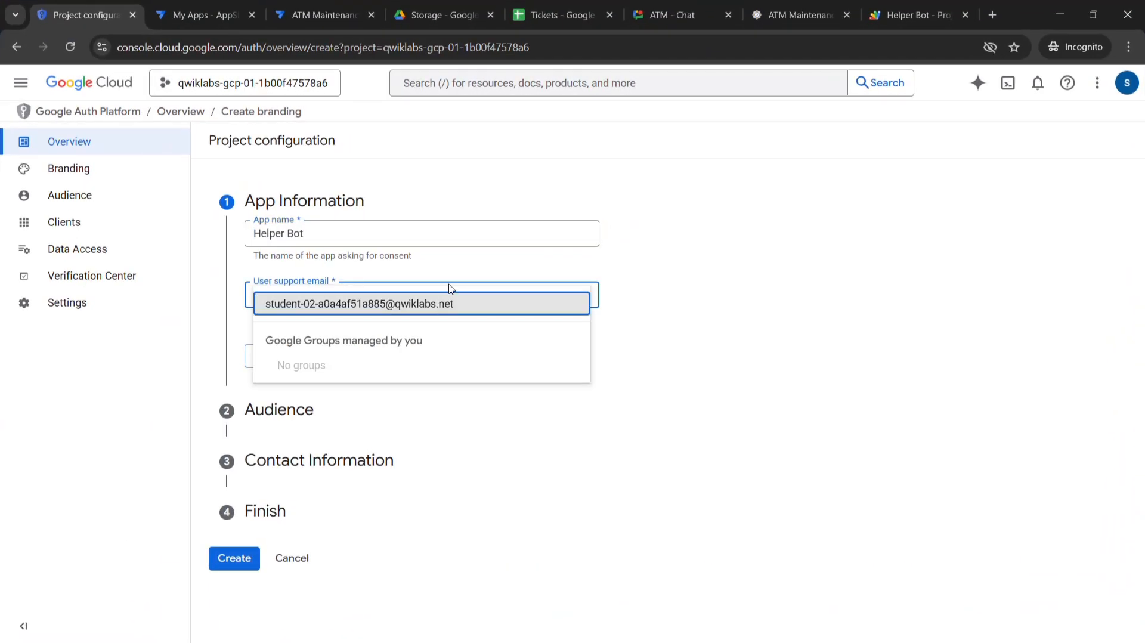
pyautogui.click(466, 312)
pyautogui.click(265, 356)
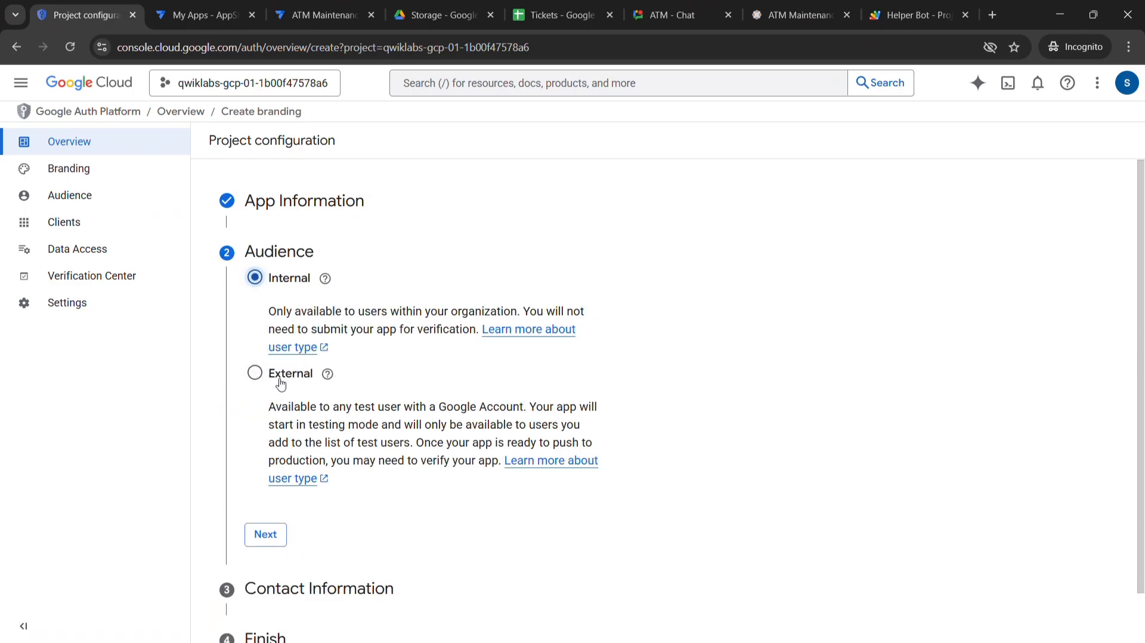
# Keep the audience as Internal and enter the lab's copied username address as the contact email
pyautogui.click(265, 535)
pyautogui.click(340, 332)
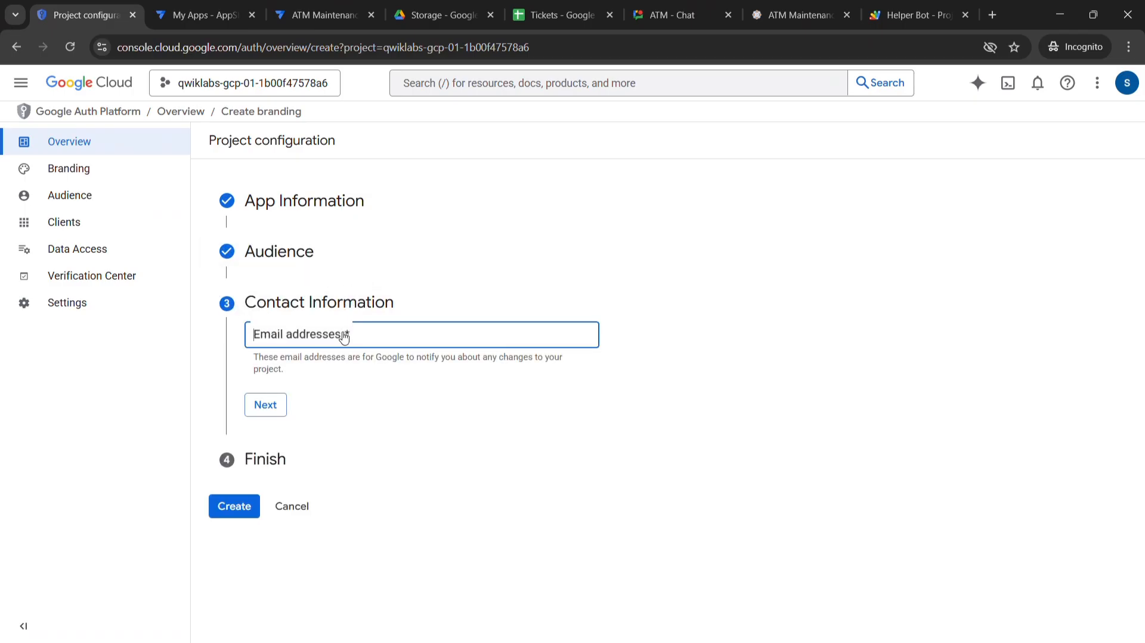
pyautogui.press('super+Tab')
pyautogui.click(677, 140)
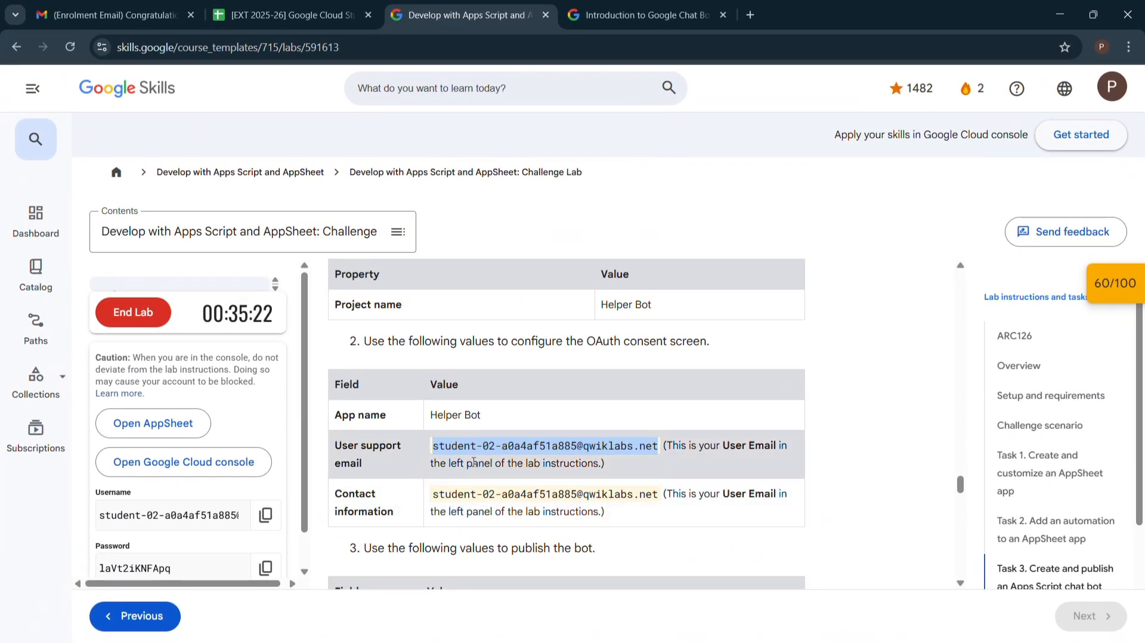
pyautogui.scroll(-1, 230, 428)
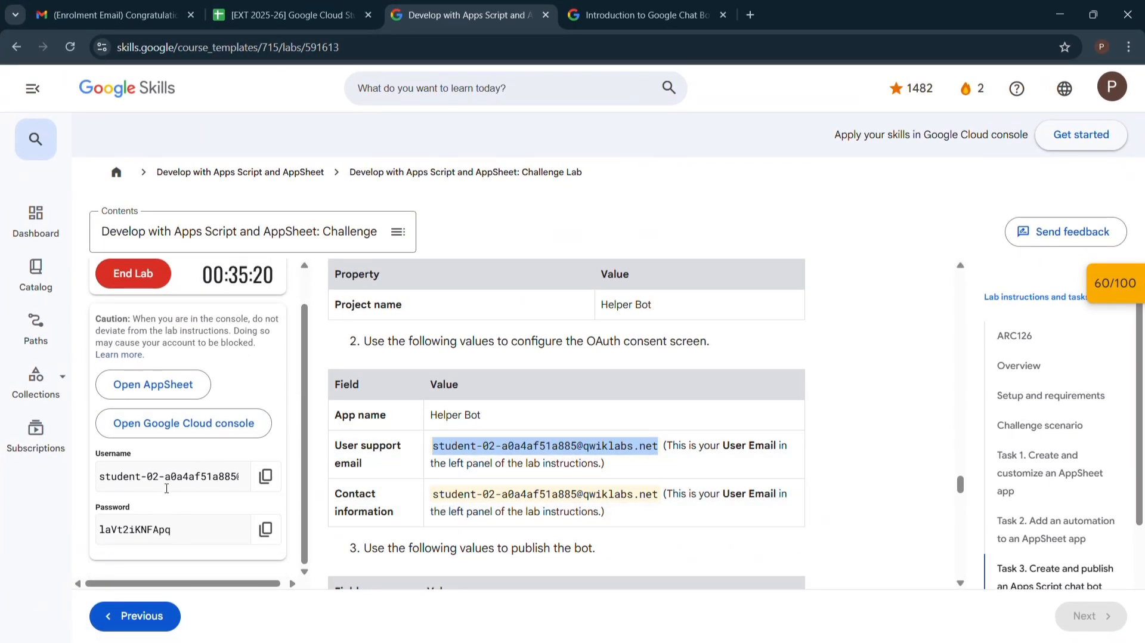
pyautogui.click(262, 484)
pyautogui.press('super+Tab')
pyautogui.click(790, 130)
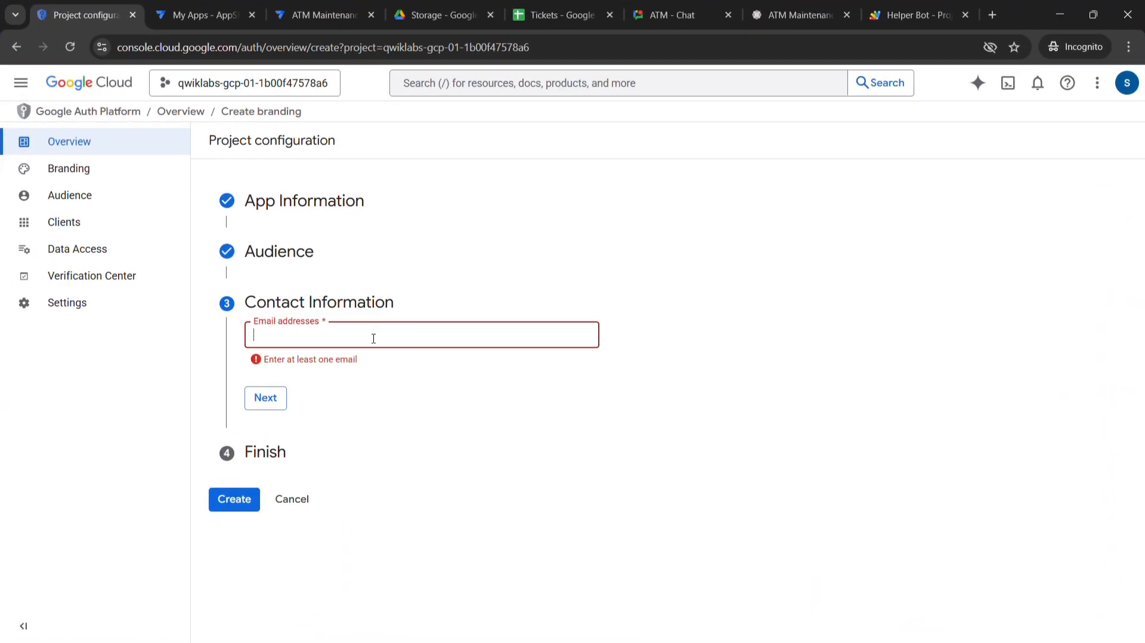
pyautogui.click(373, 338)
pyautogui.hotkey('ctrl', 'v')
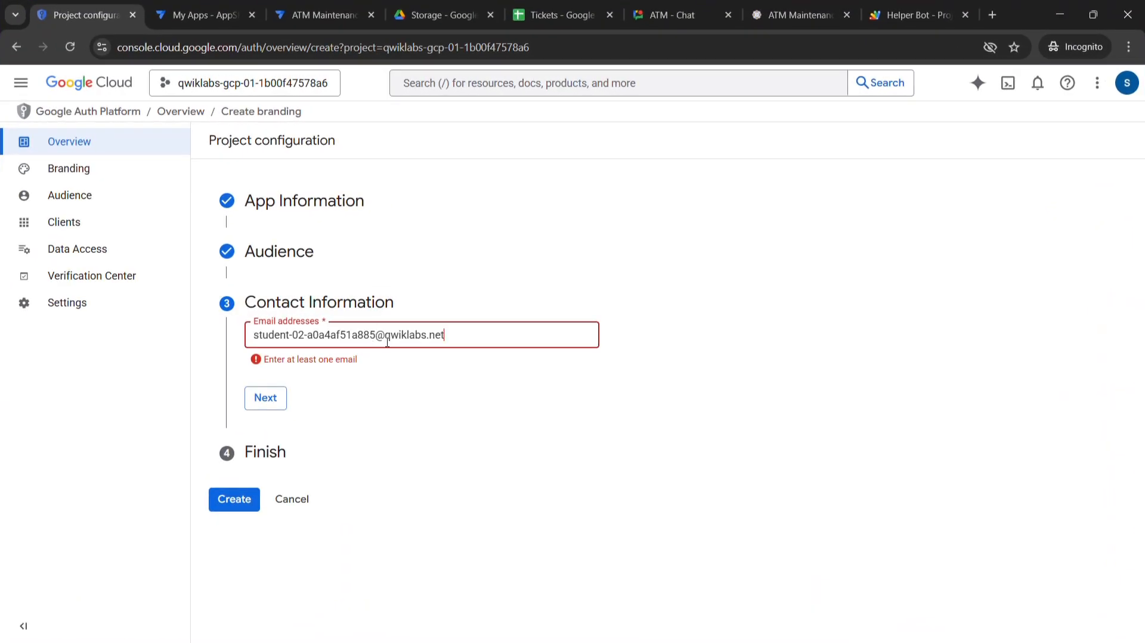
# Check the reference lab's remaining OAuth consent steps and Task 3's bot values, then return to the project configuration
pyautogui.press('super+Tab')
pyautogui.click(677, 109)
pyautogui.hotkey('ctrl', 'Tab')
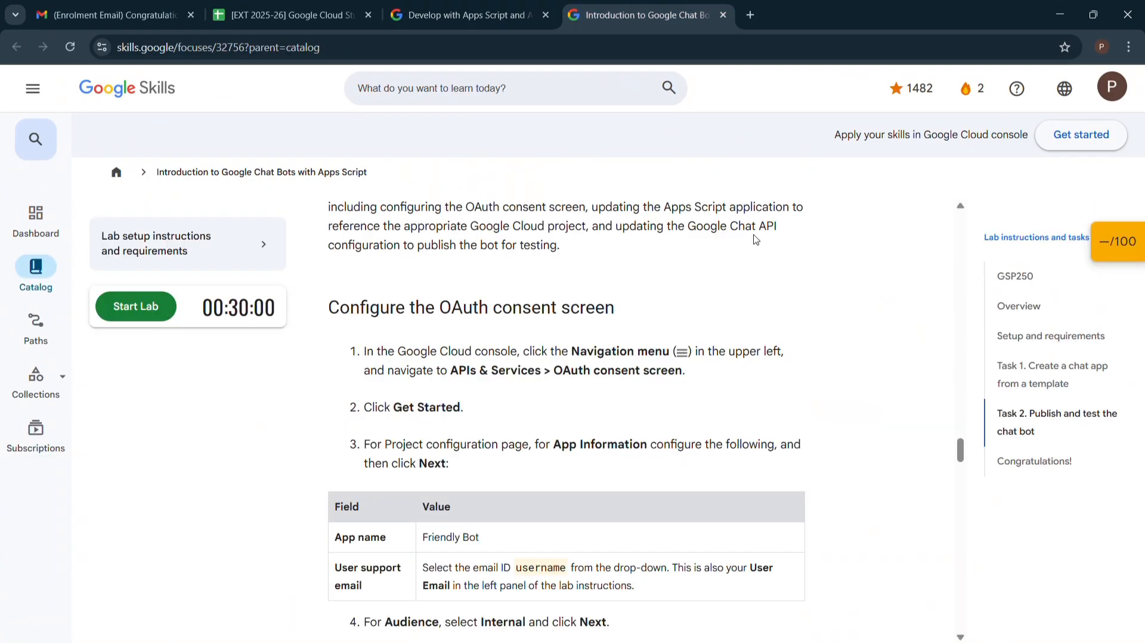
pyautogui.scroll(-5, 428, 369)
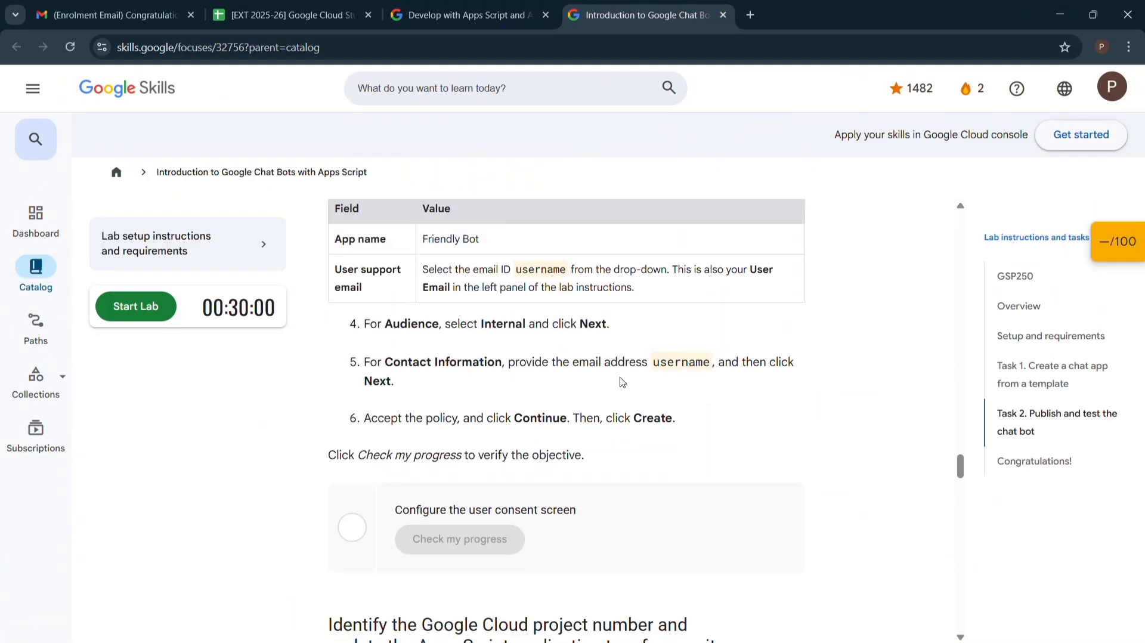
pyautogui.press('super+Tab')
pyautogui.click(660, 229)
pyautogui.click(439, 13)
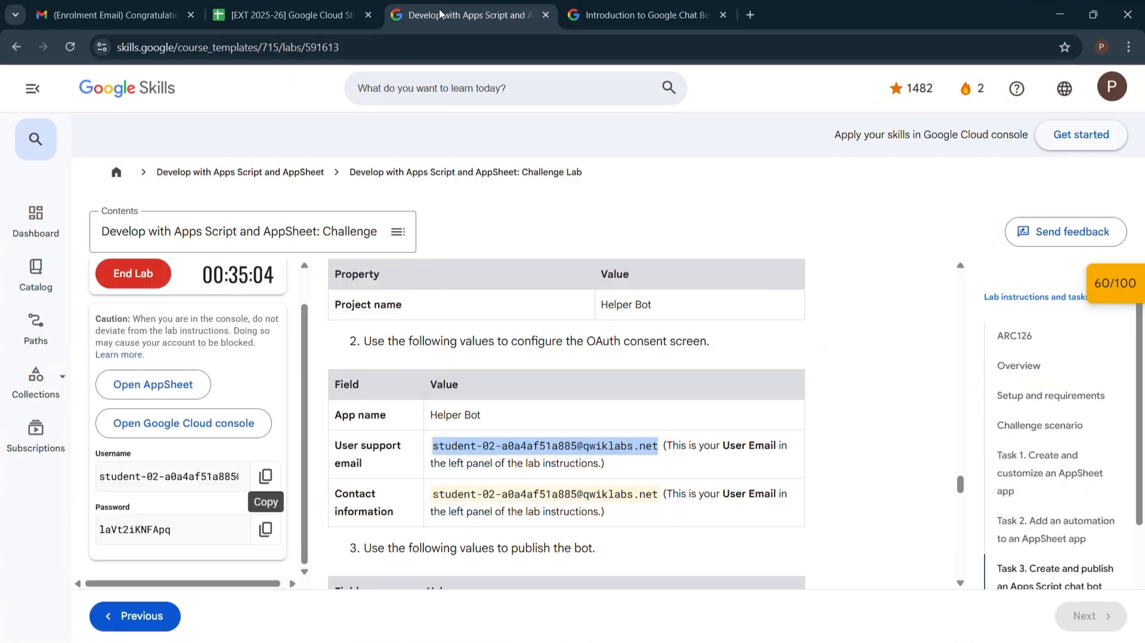
pyautogui.scroll(-3, 544, 387)
pyautogui.press('super+Tab')
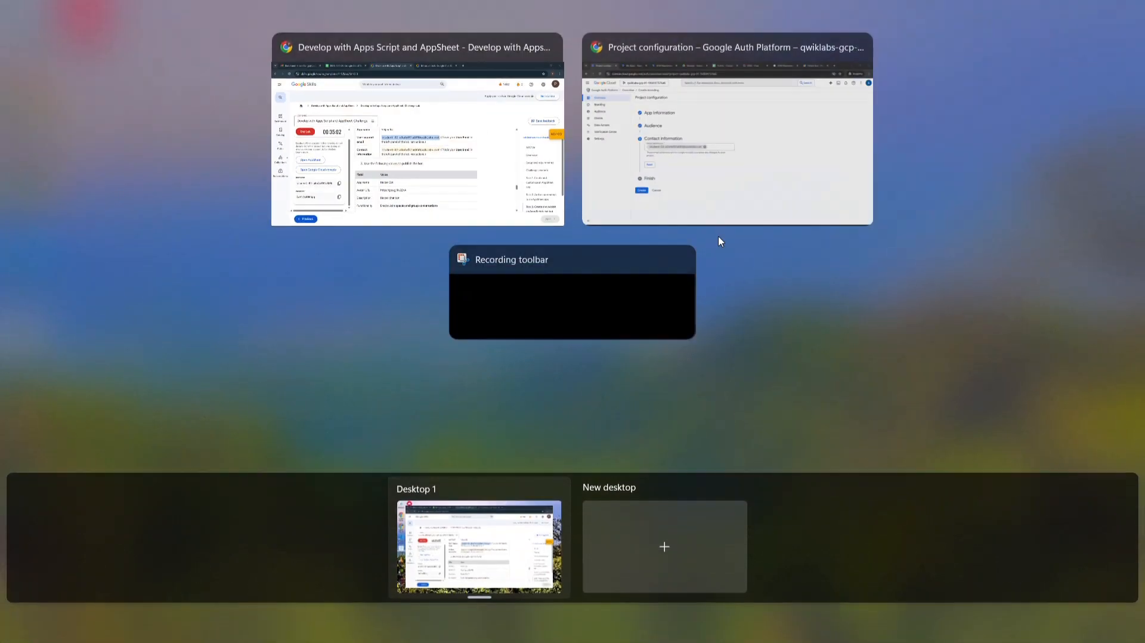
pyautogui.click(718, 220)
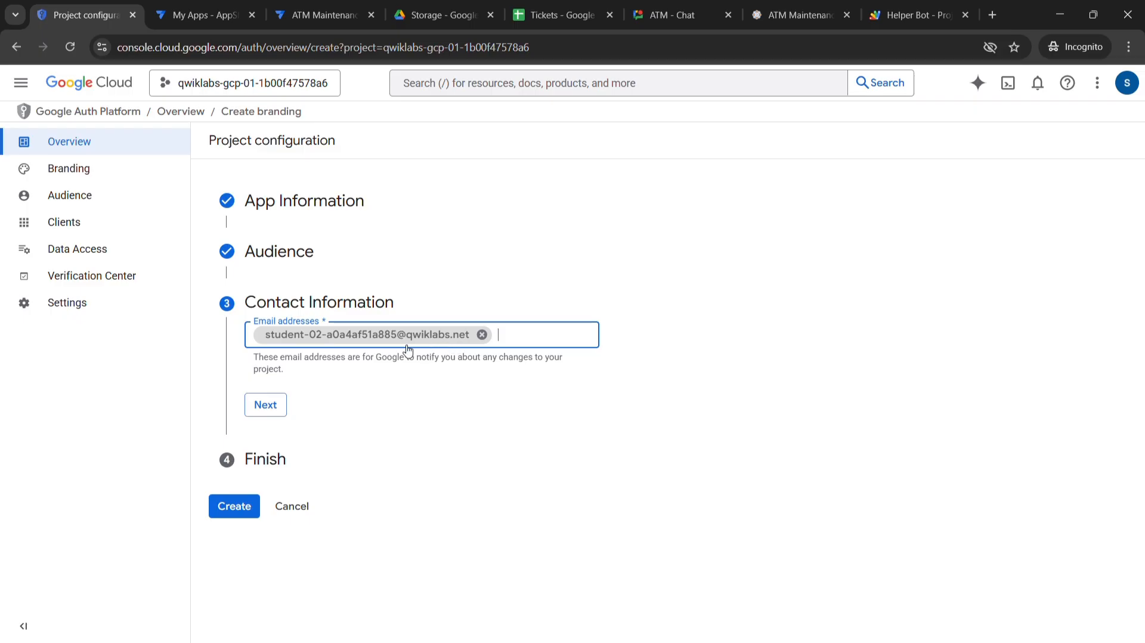
# Compare the entered contact email with the contact information given in Task 3 of the challenge lab
pyautogui.press('super+Tab')
pyautogui.click(504, 191)
pyautogui.press('super+Tab')
pyautogui.click(818, 173)
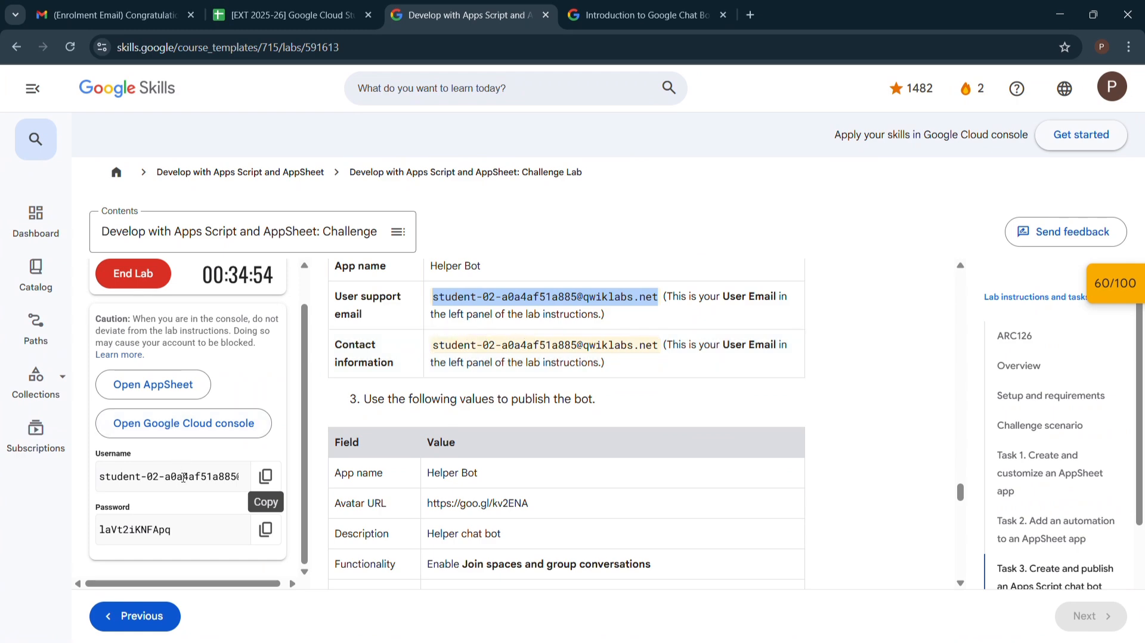
pyautogui.scroll(-1, 551, 375)
pyautogui.scroll(1, 524, 388)
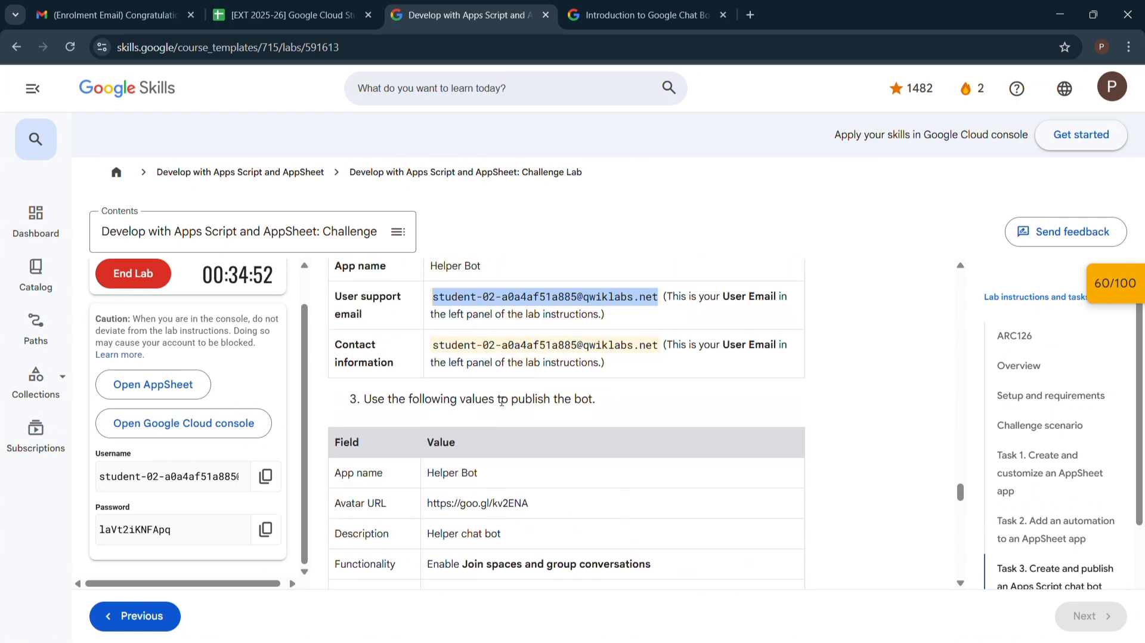
# Complete the contact information, agree to the Google API Services User Data Policy and create the OAuth configuration
pyautogui.press('super+Tab')
pyautogui.click(587, 324)
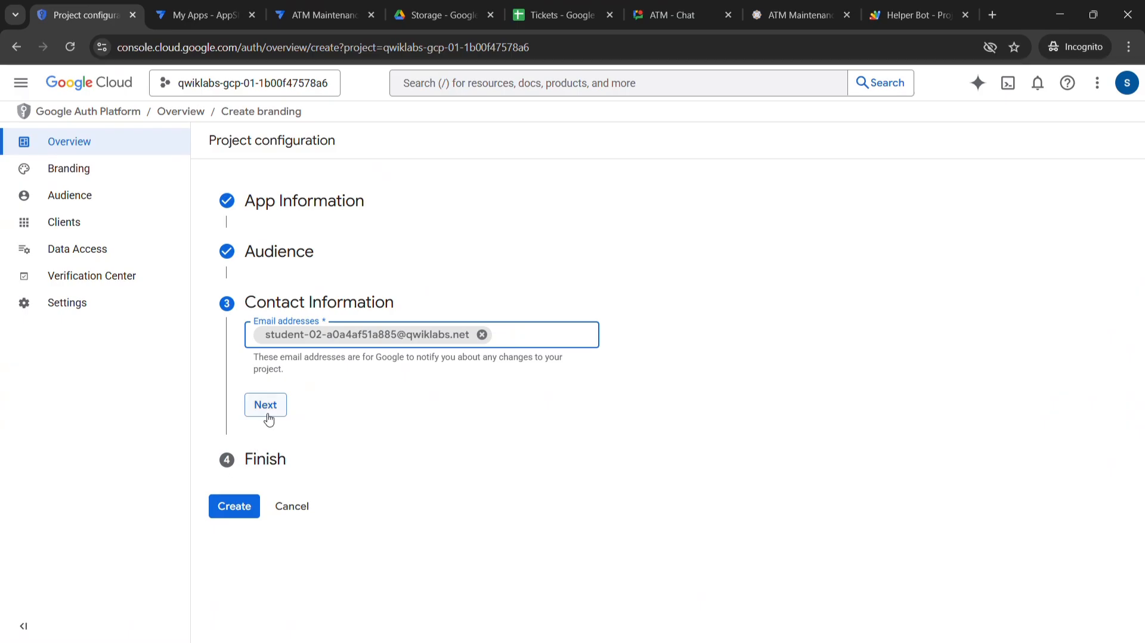
pyautogui.click(268, 417)
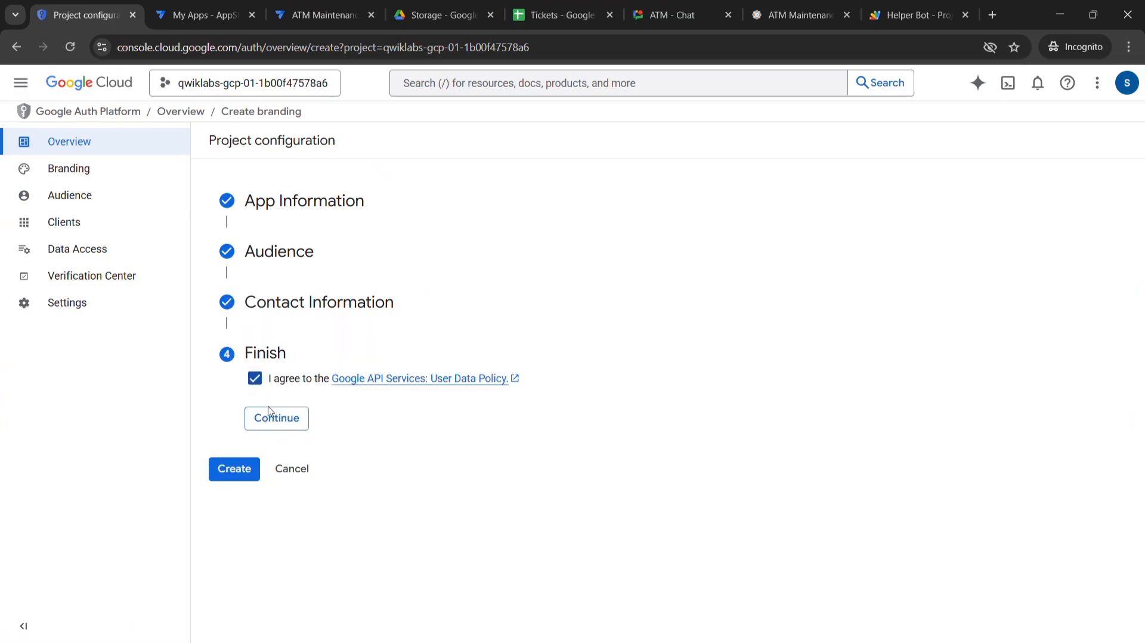
pyautogui.click(269, 415)
pyautogui.click(235, 401)
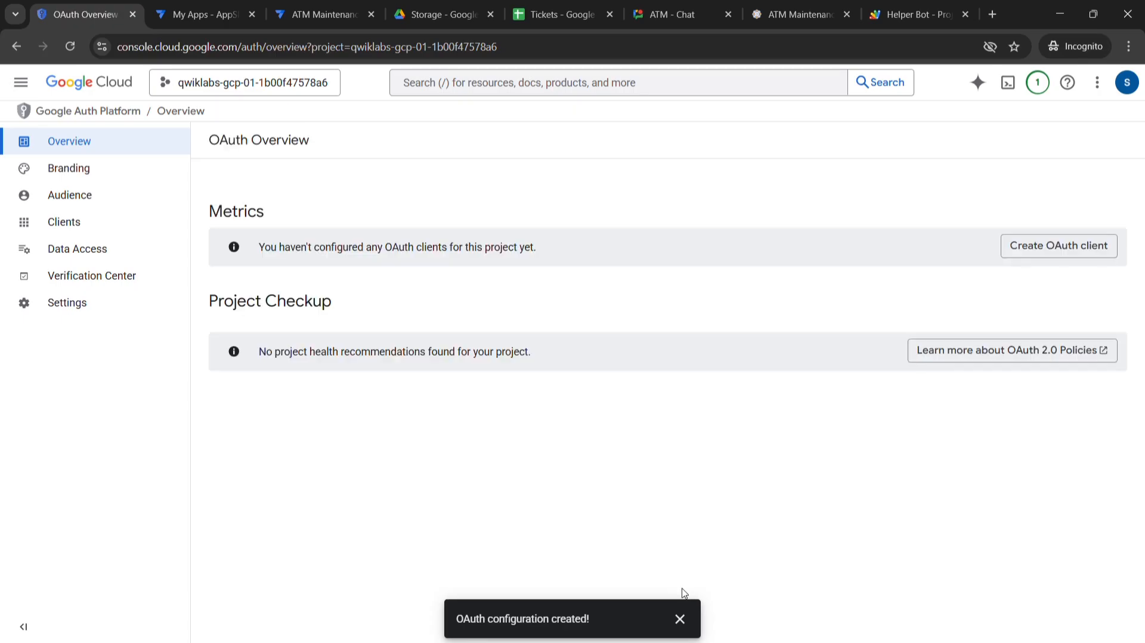
# Review the reference lab's instructions for identifying the Google Cloud project number and linking the Apps Script application to it
pyautogui.press('super+Tab')
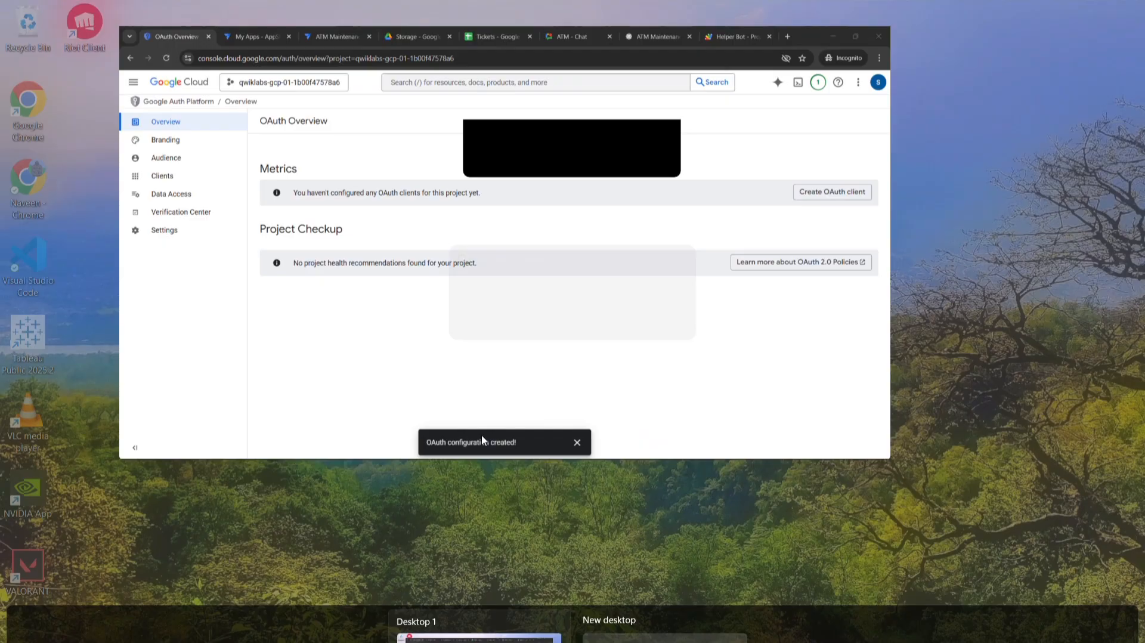
pyautogui.click(693, 76)
pyautogui.click(685, 23)
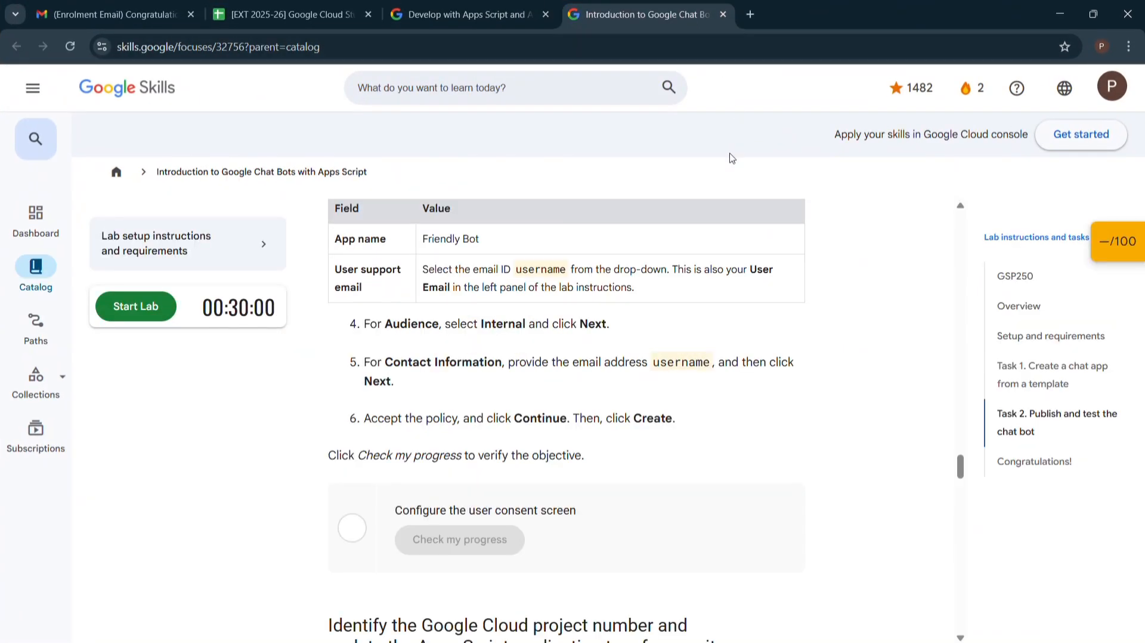
pyautogui.scroll(-3, 561, 333)
pyautogui.scroll(-3, 561, 337)
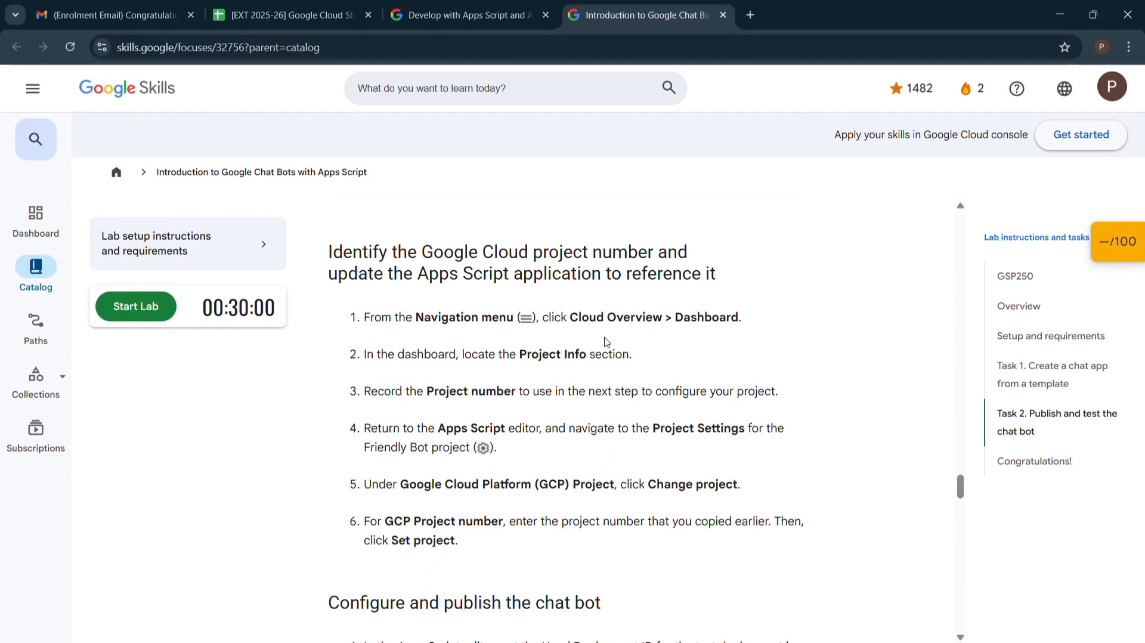
# Open the Cloud overview dashboard of the Google Cloud project and copy the project number from its project info
pyautogui.press('super+Tab')
pyautogui.click(679, 298)
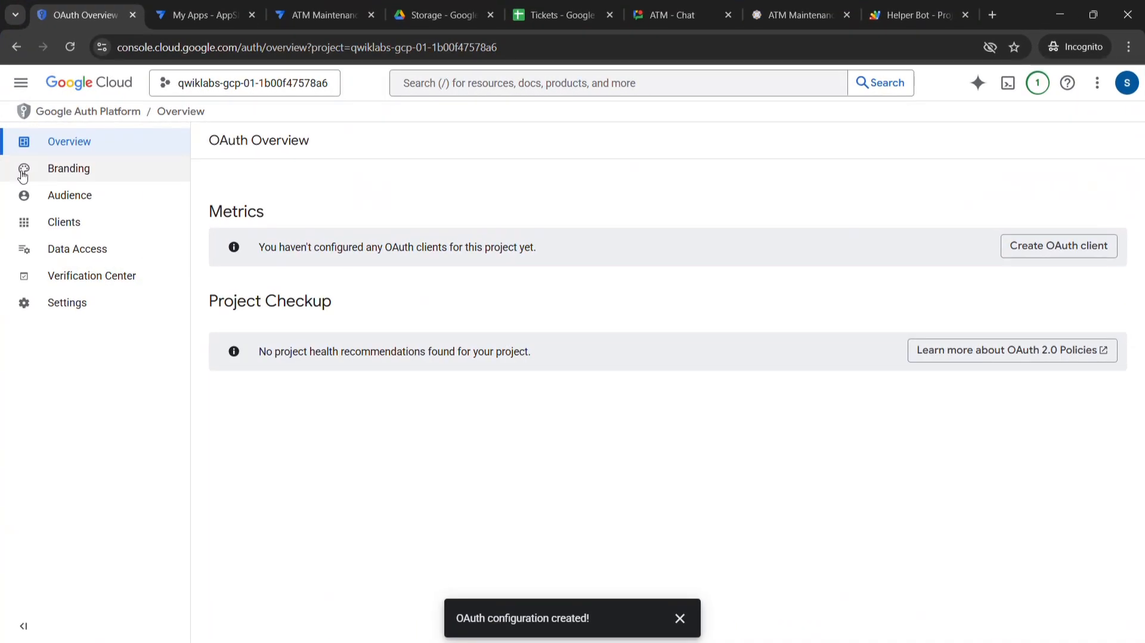
pyautogui.click(21, 82)
pyautogui.moveTo(118, 156)
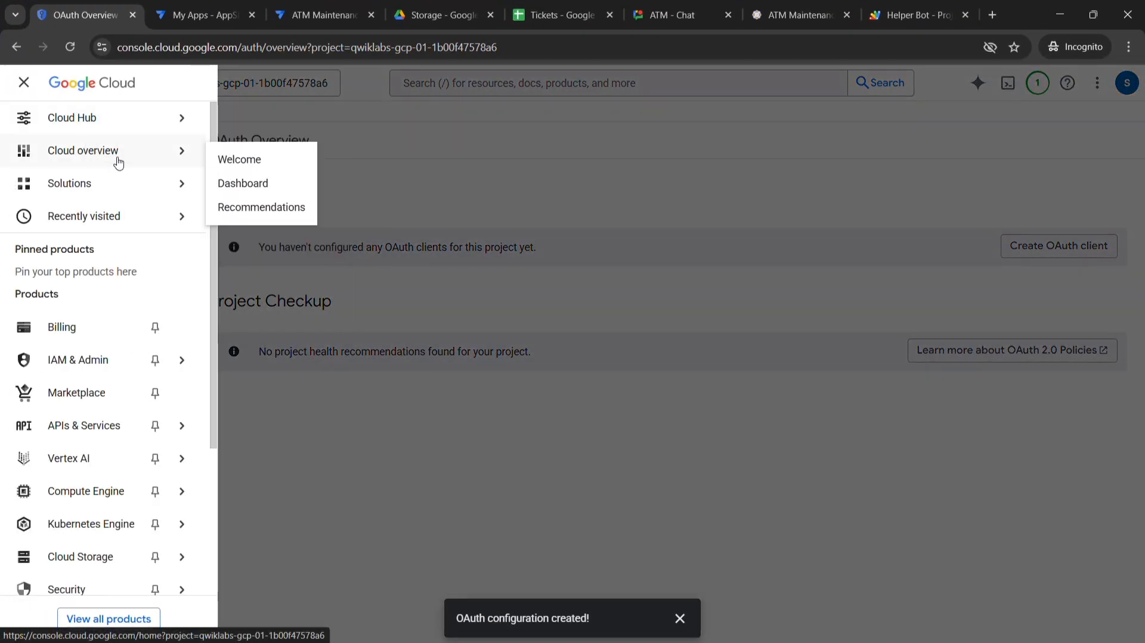
pyautogui.click(245, 183)
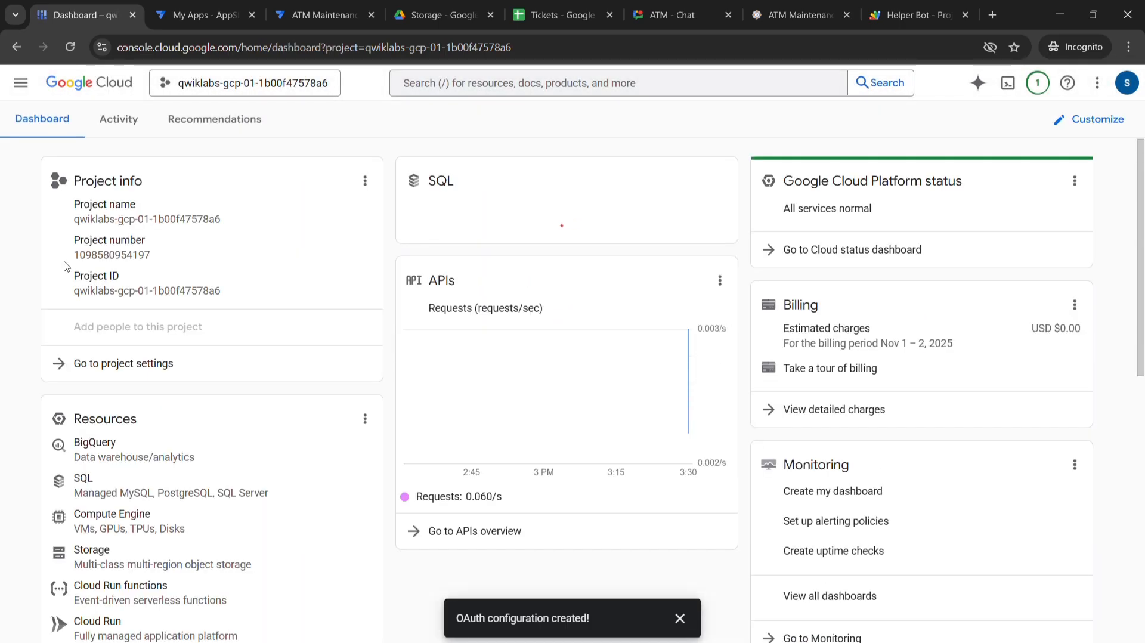
pyautogui.moveTo(77, 261); pyautogui.dragTo(122, 258)
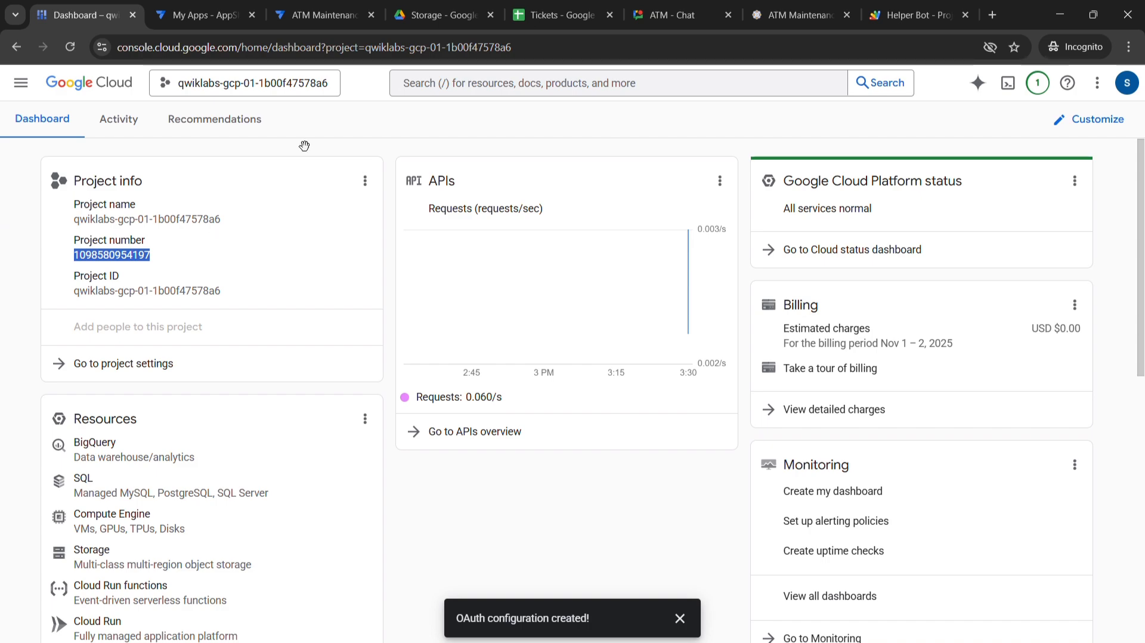
# Keep the copied project number in the address field of a new browser tab
pyautogui.press('super+Tab')
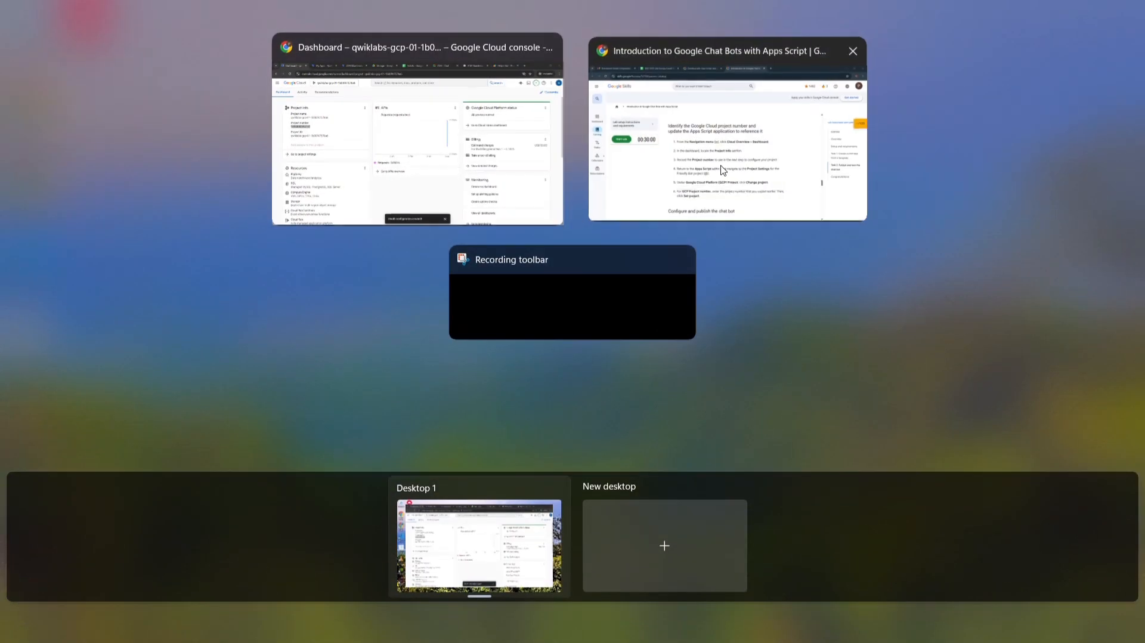
pyautogui.click(722, 170)
pyautogui.press('super+Tab')
pyautogui.click(749, 103)
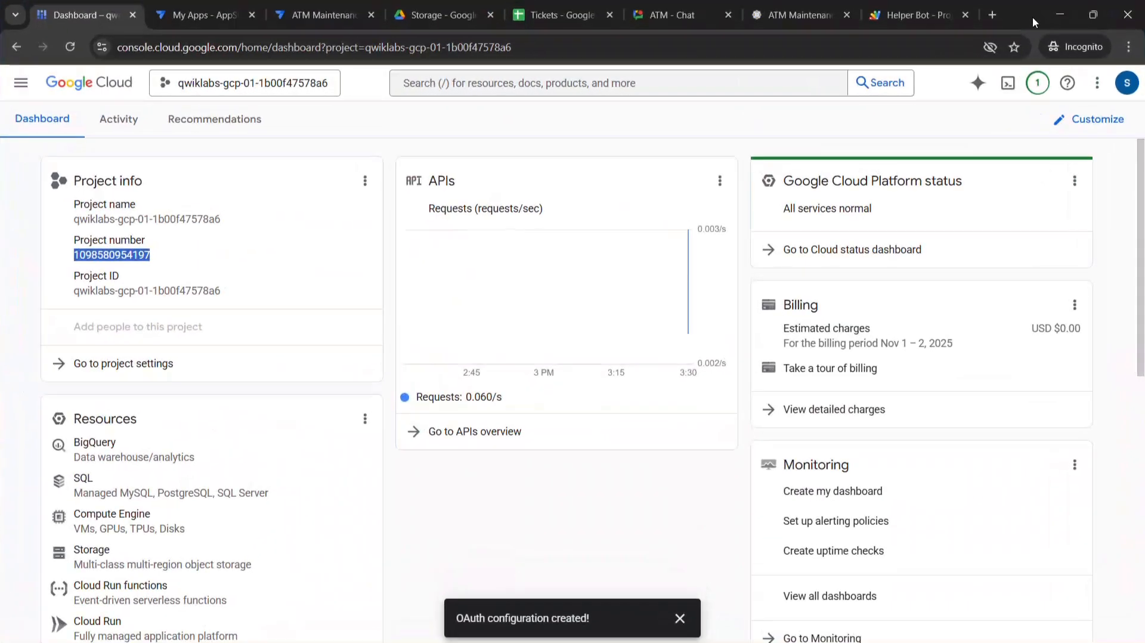
pyautogui.click(993, 14)
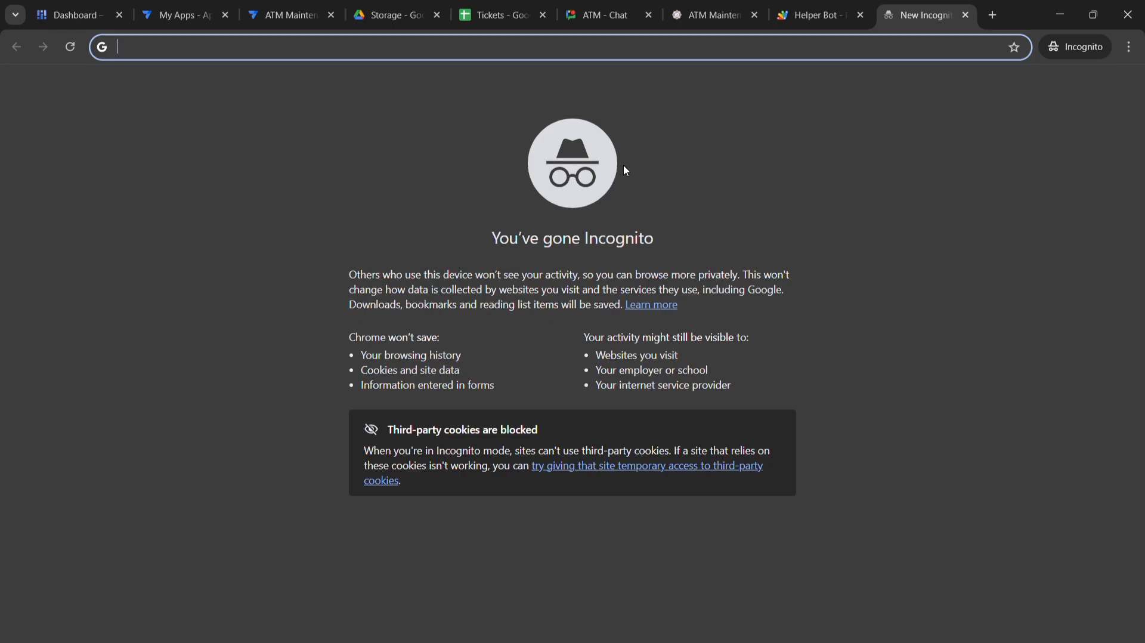
pyautogui.hotkey('ctrl', 'v')
# Check the reference lab's project-linking instructions, then open the Helper Bot's project settings at the Google Cloud Platform project section
pyautogui.click(830, 18)
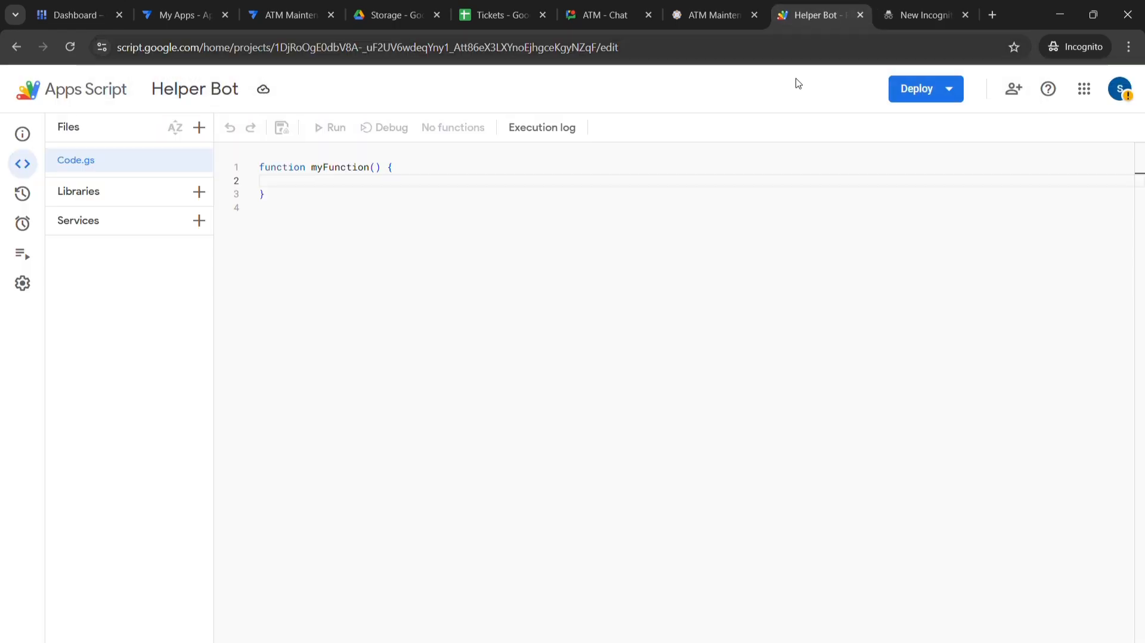
pyautogui.press('super+Tab')
pyautogui.click(800, 107)
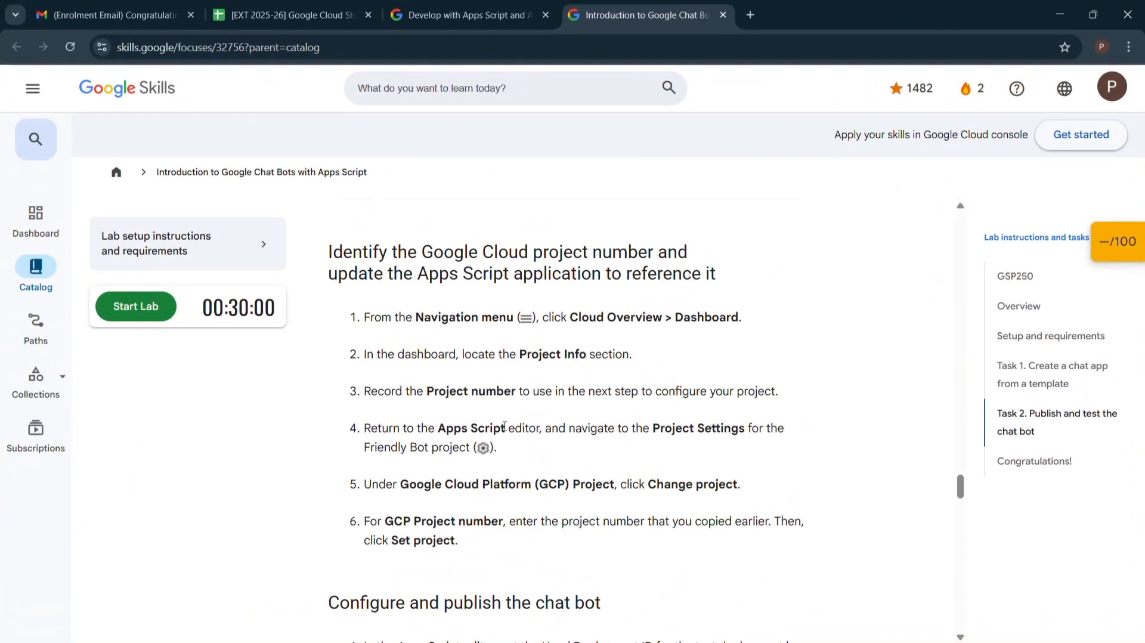
pyautogui.scroll(-3, 500, 296)
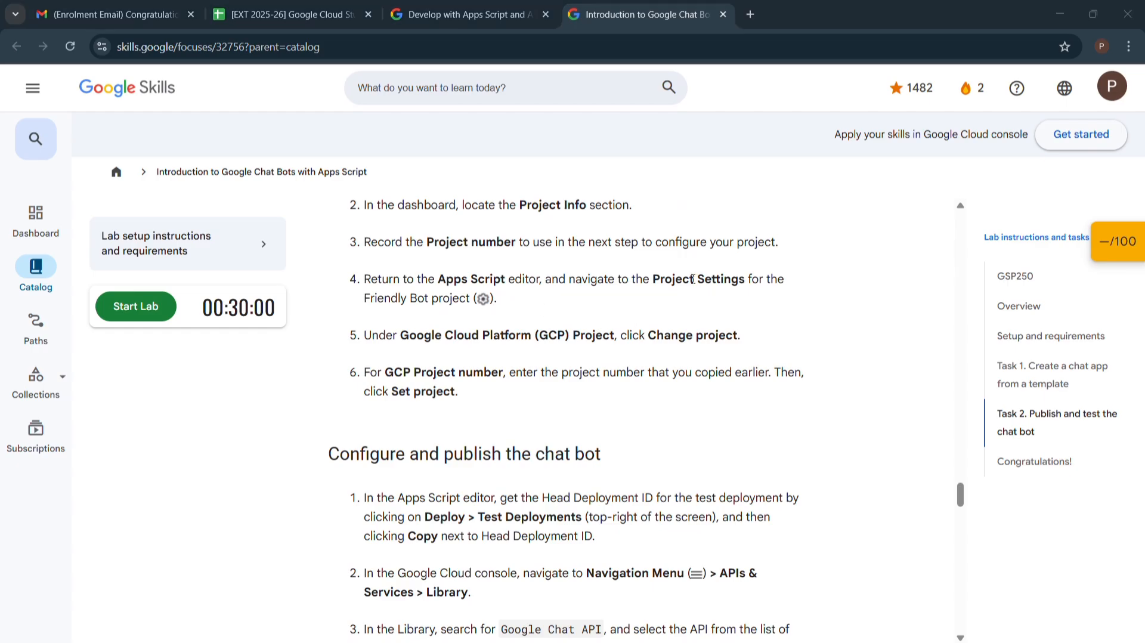
pyautogui.press('super+Tab')
pyautogui.click(717, 197)
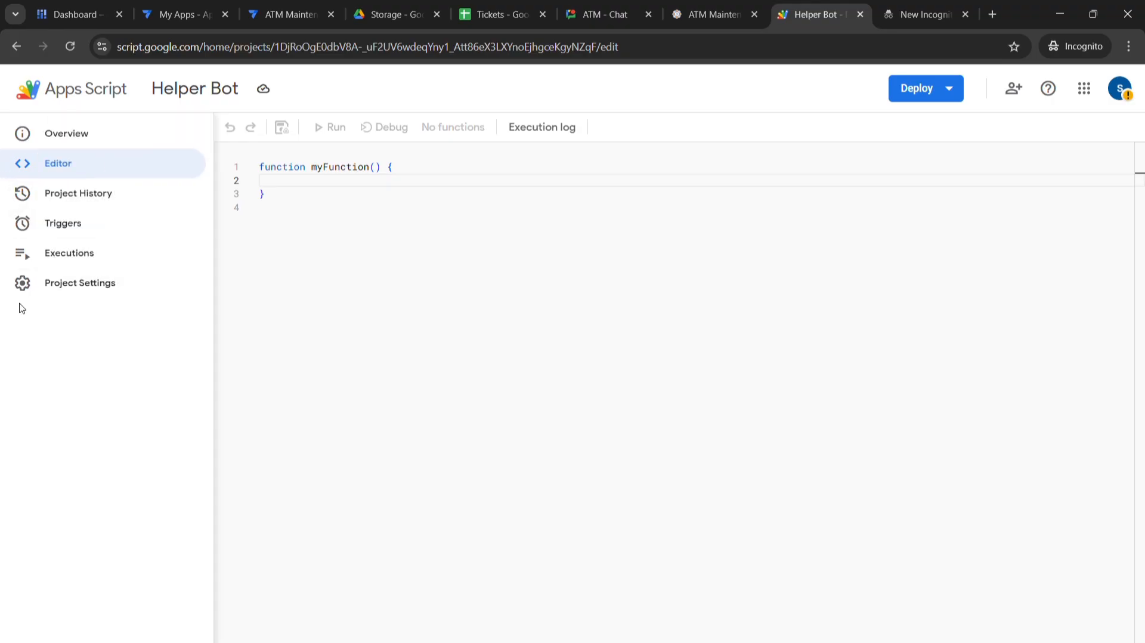
pyautogui.click(23, 285)
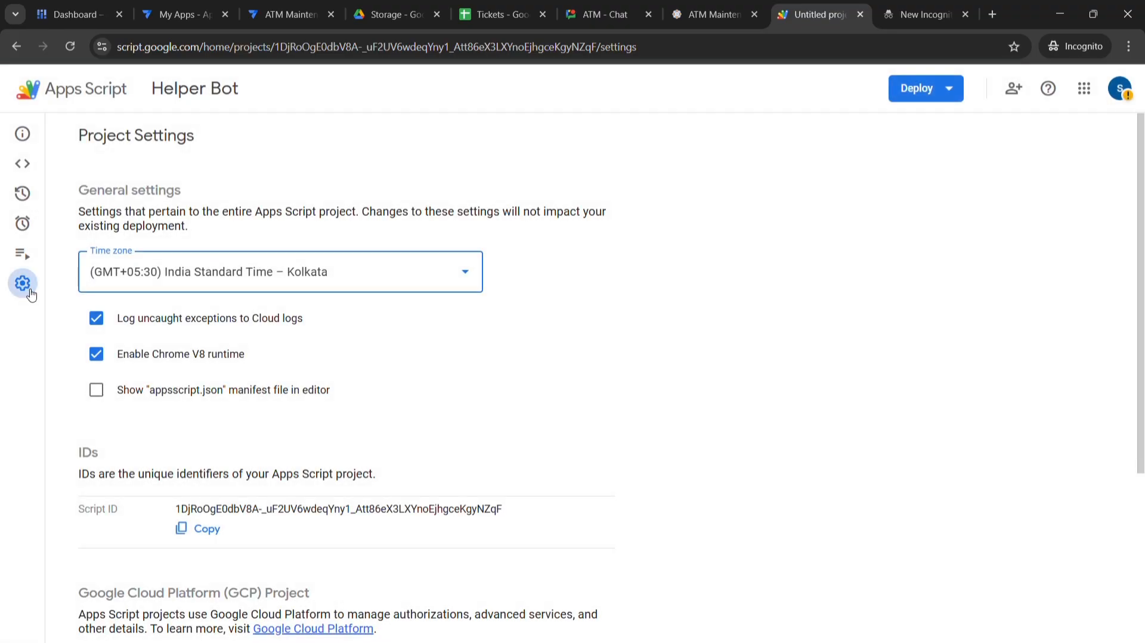
pyautogui.scroll(-4, 250, 301)
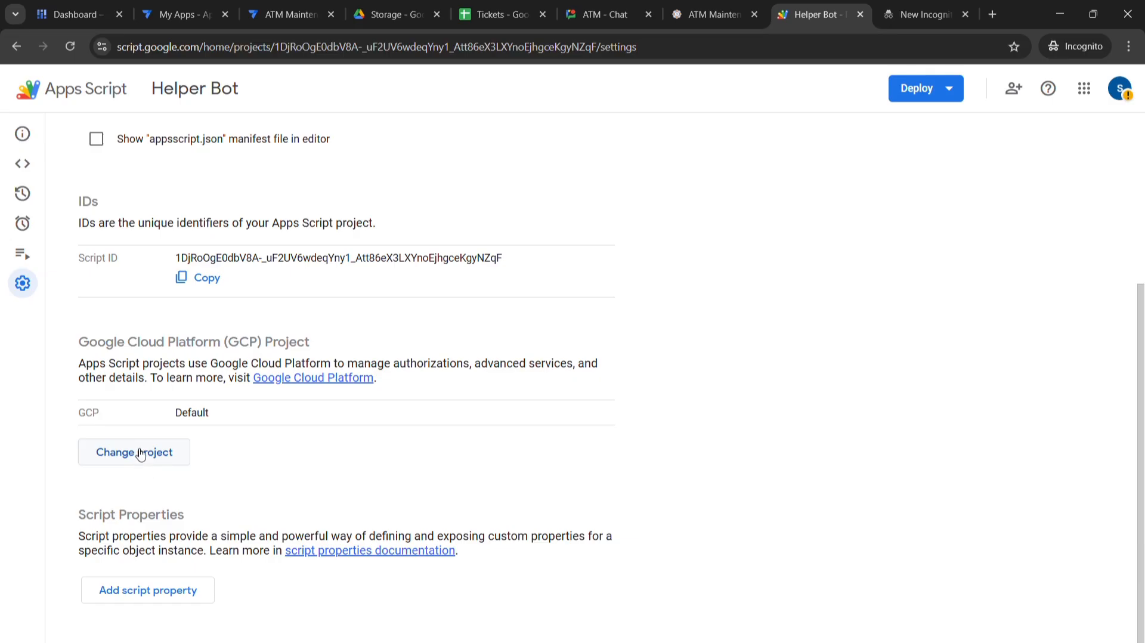
# Recheck how the reference lab changes the GCP project, then return to the Helper Bot's project settings
pyautogui.press('super+Tab')
pyautogui.click(602, 203)
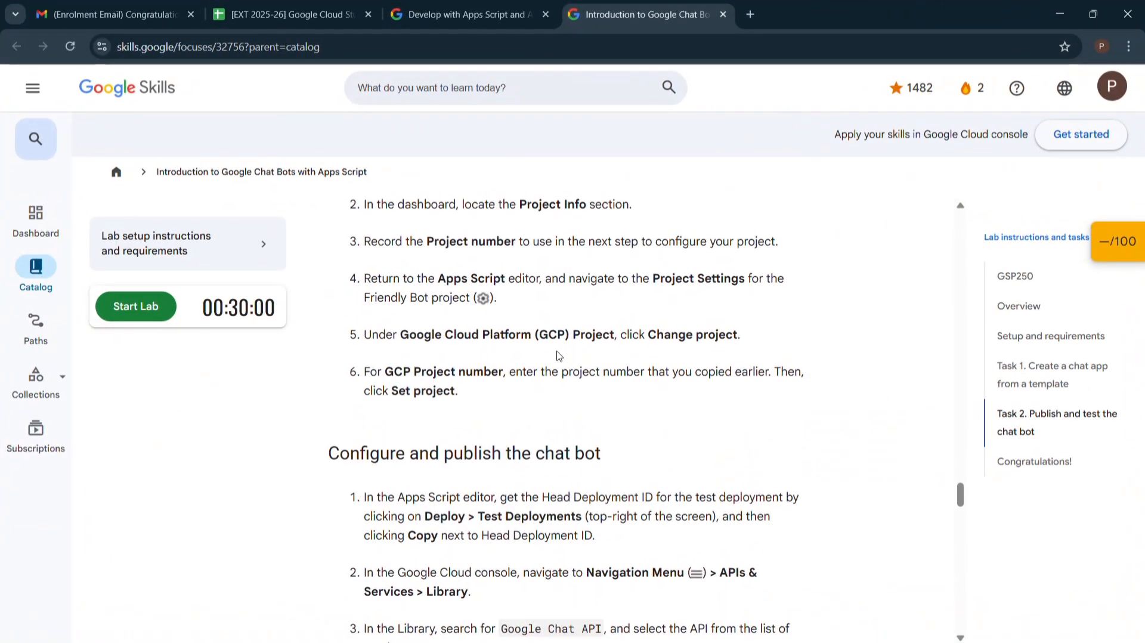
pyautogui.scroll(-3, 559, 356)
pyautogui.scroll(3, 560, 356)
pyautogui.press('super+Tab')
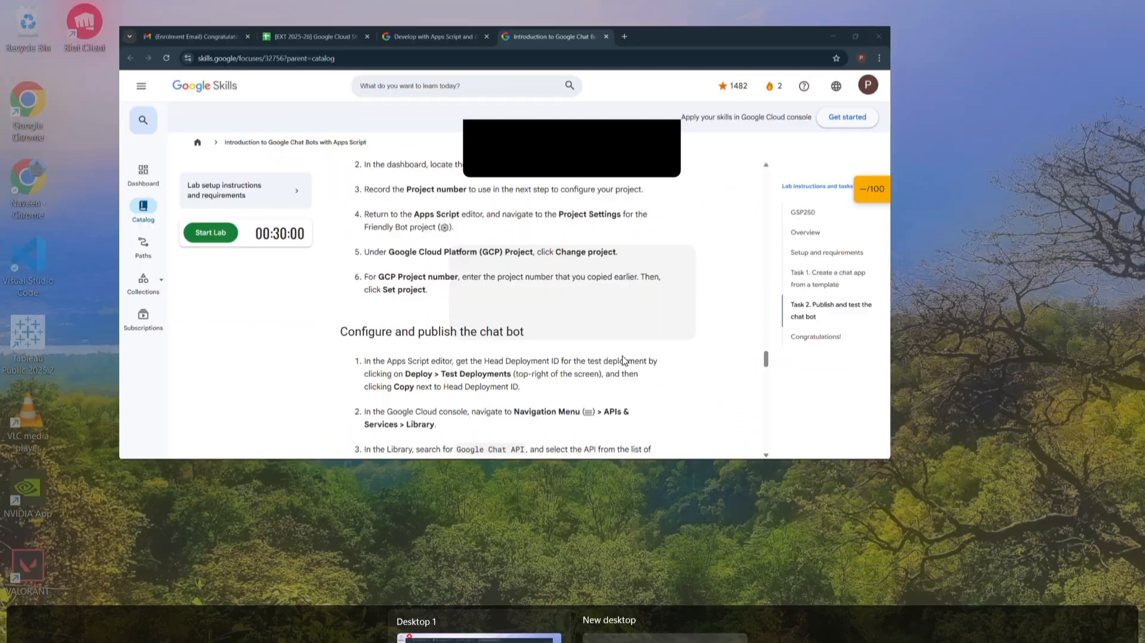
pyautogui.click(728, 137)
# Change the Helper Bot's Google Cloud Platform project by setting the GCP project number kept in the spare tab
pyautogui.click(145, 452)
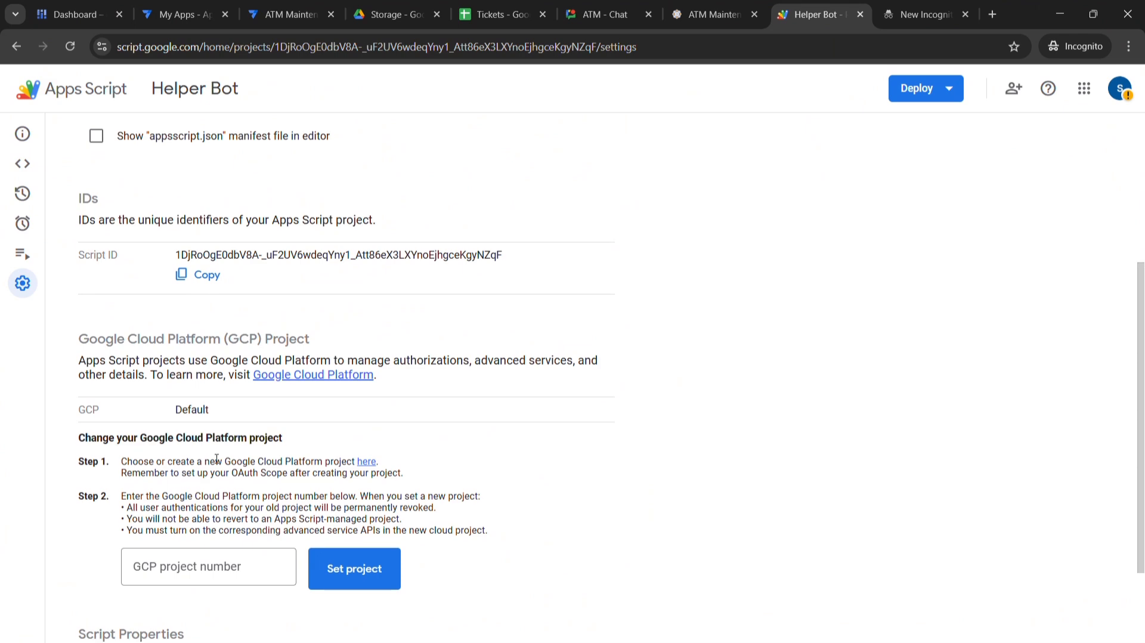
pyautogui.scroll(-2, 184, 449)
pyautogui.click(182, 446)
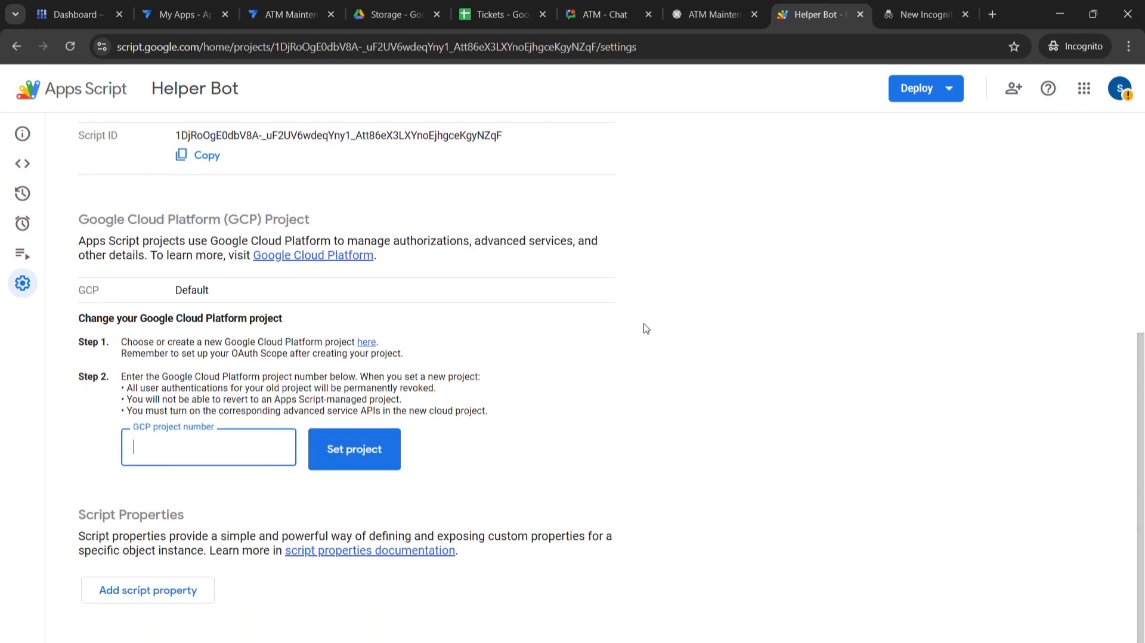
pyautogui.click(937, 21)
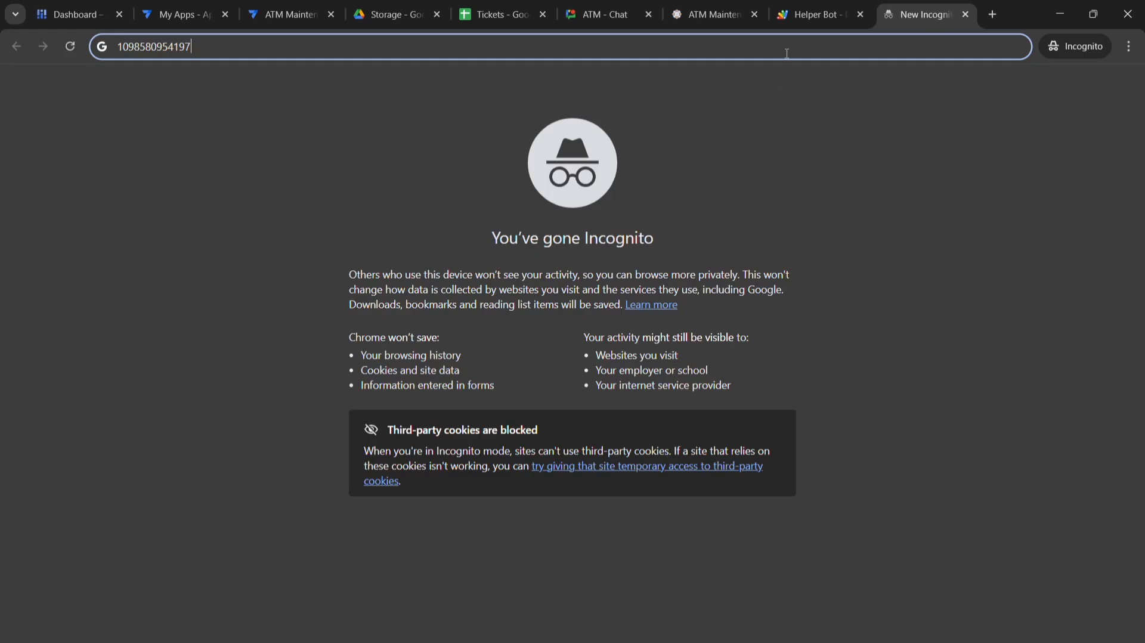
pyautogui.click(745, 43)
pyautogui.hotkey('ctrl', 'c')
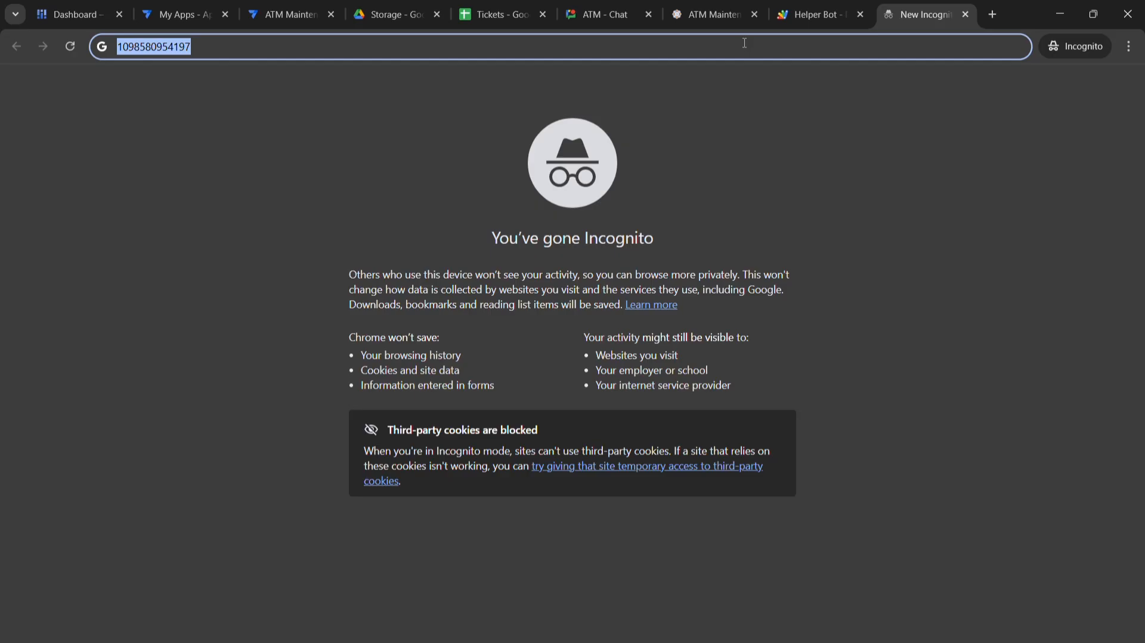
pyautogui.click(805, 14)
pyautogui.hotkey('ctrl', 'v')
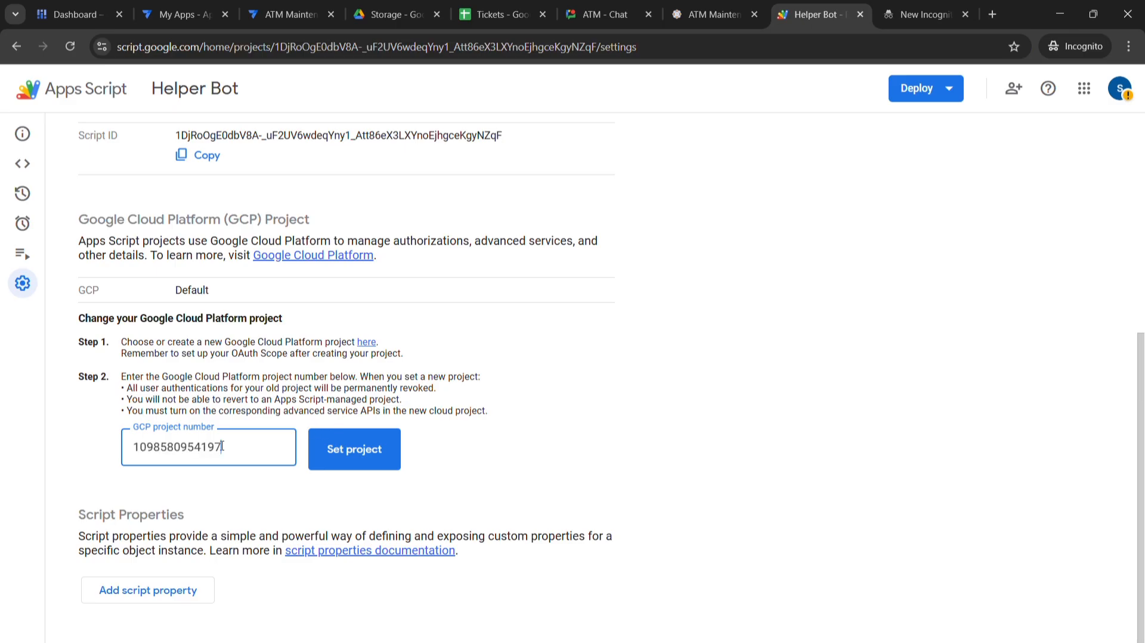
pyautogui.click(364, 448)
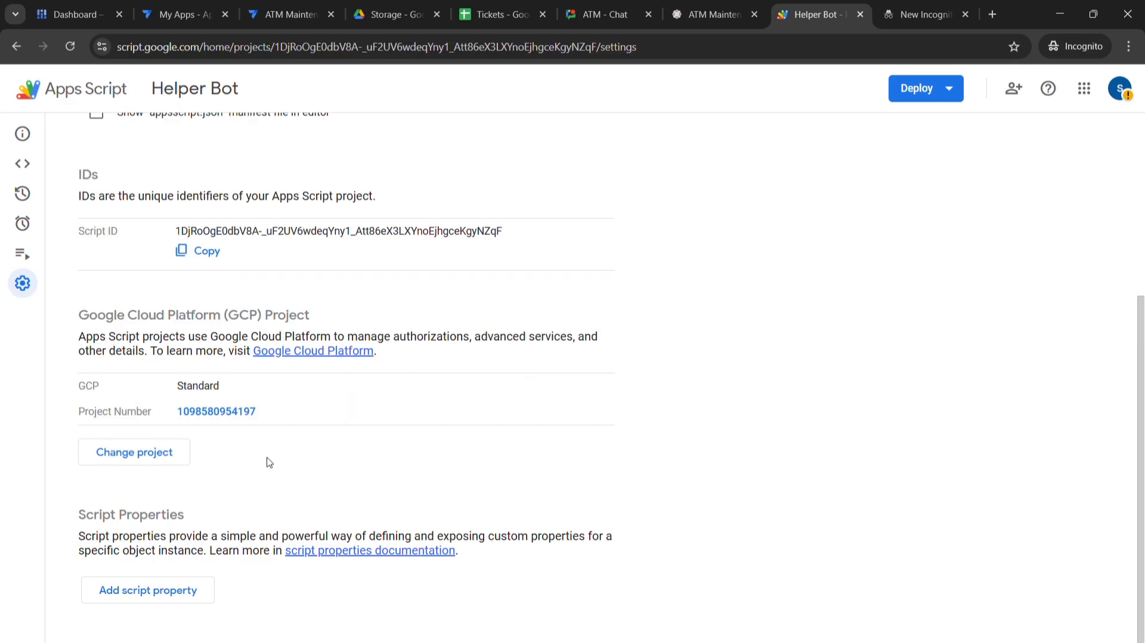
# Review the reference lab's steps for configuring and publishing the chat bot, including the Head Deployment ID and Google Chat API
pyautogui.press('super+Tab')
pyautogui.click(718, 155)
pyautogui.scroll(-1, 554, 399)
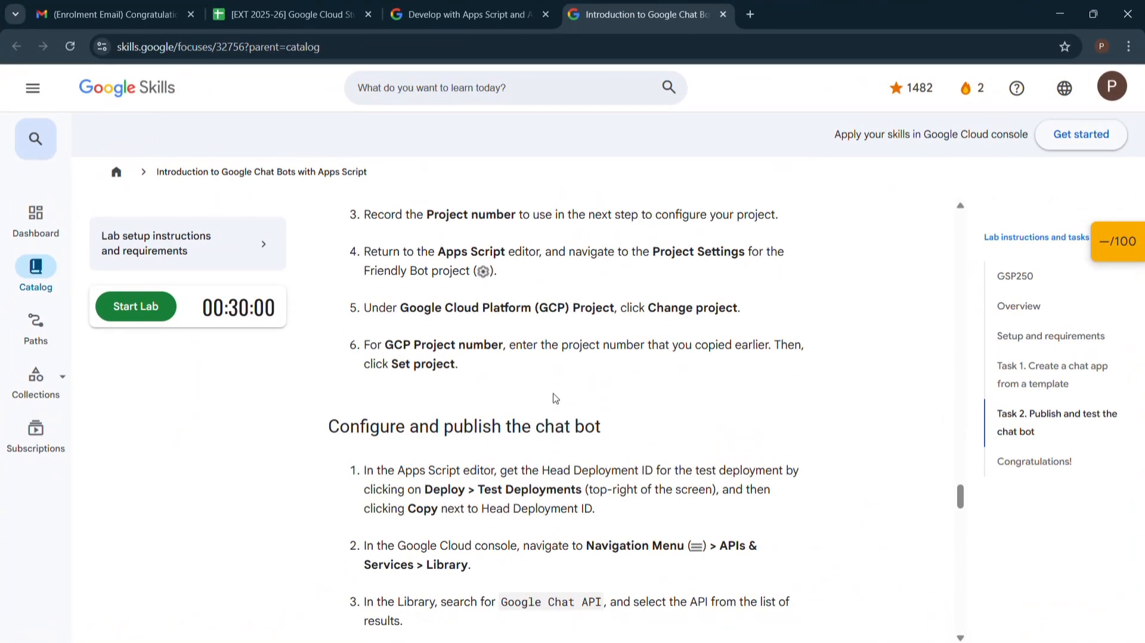
pyautogui.scroll(-2, 555, 398)
pyautogui.scroll(-1, 398, 313)
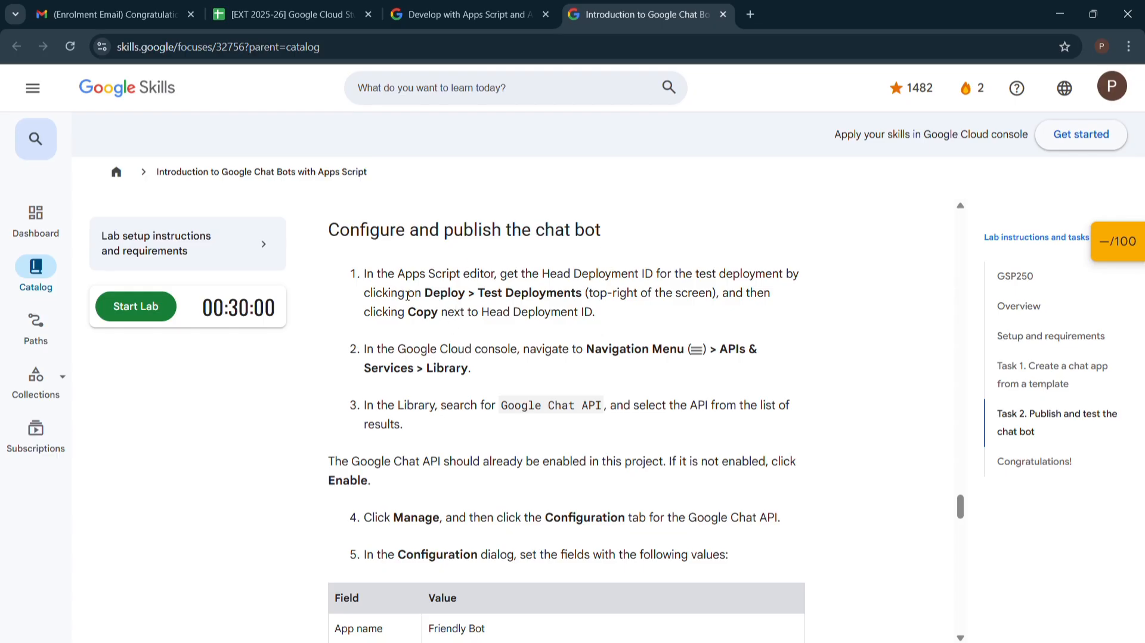
pyautogui.press('super+Tab')
pyautogui.click(741, 159)
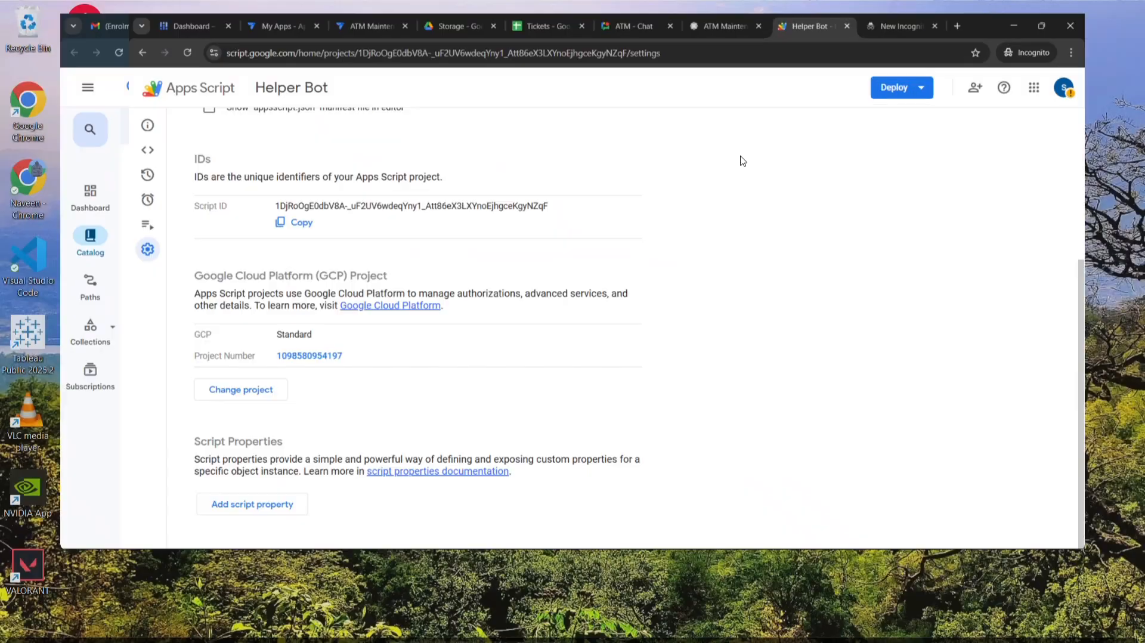
# Select the Web app type for the Helper Bot's test deployment and copy its Head Deployment ID into a new browser tab
pyautogui.scroll(5, 656, 375)
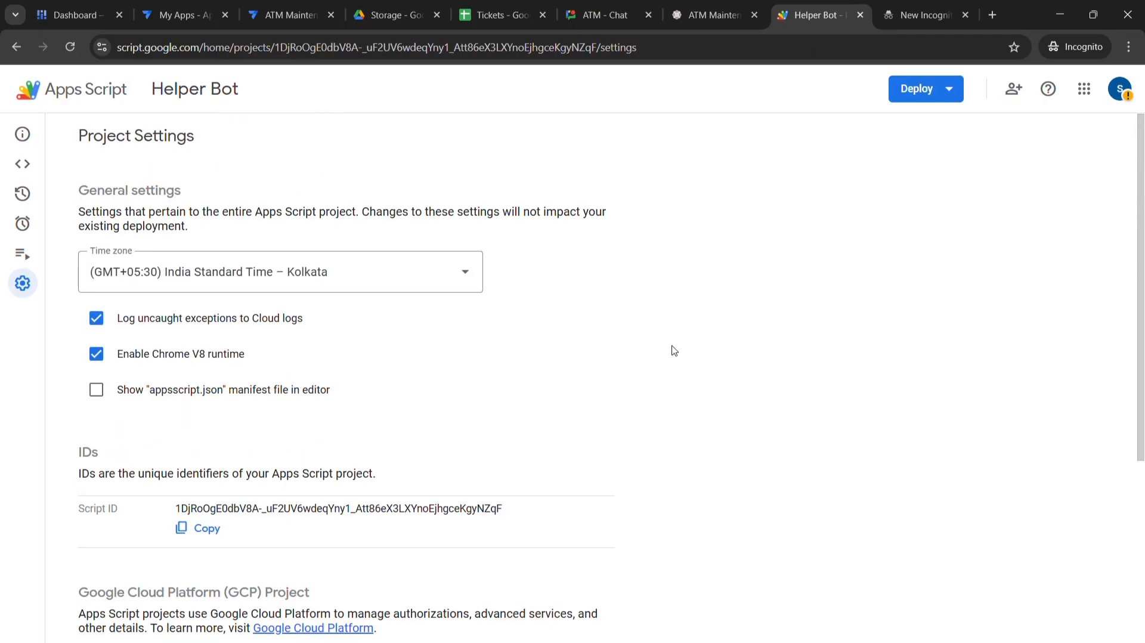
pyautogui.click(949, 91)
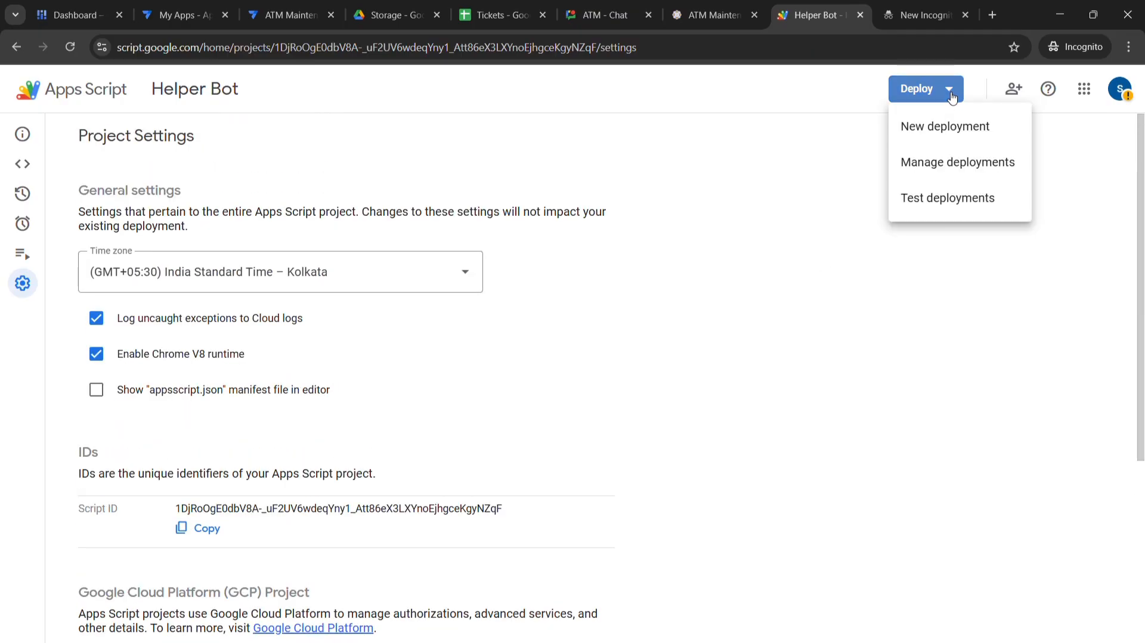
pyautogui.click(948, 198)
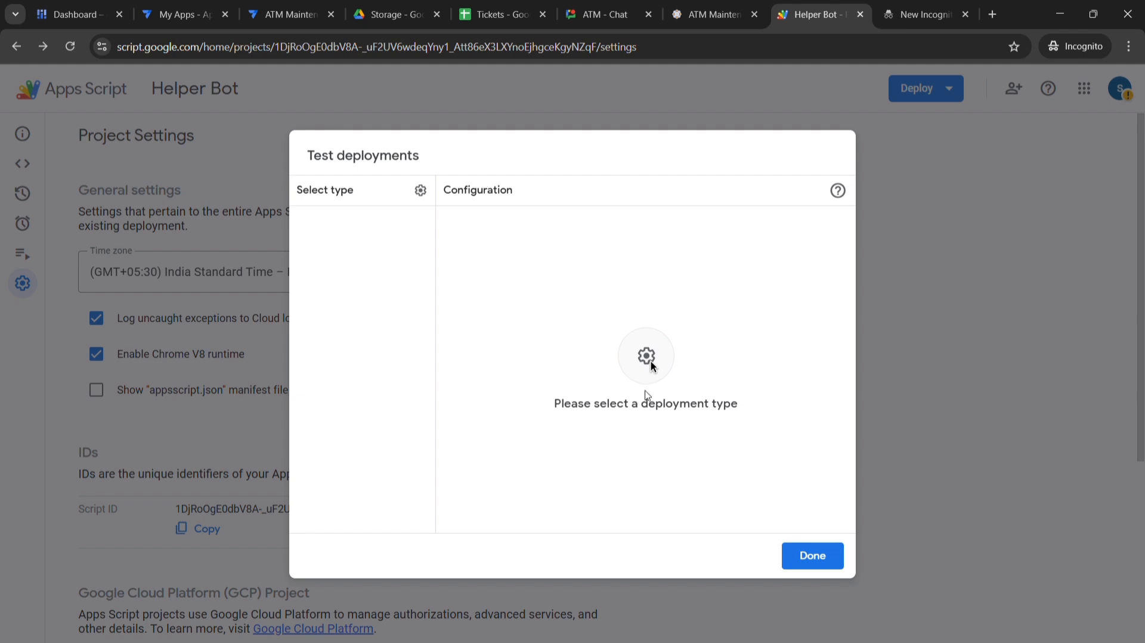
pyautogui.scroll(-5, 652, 365)
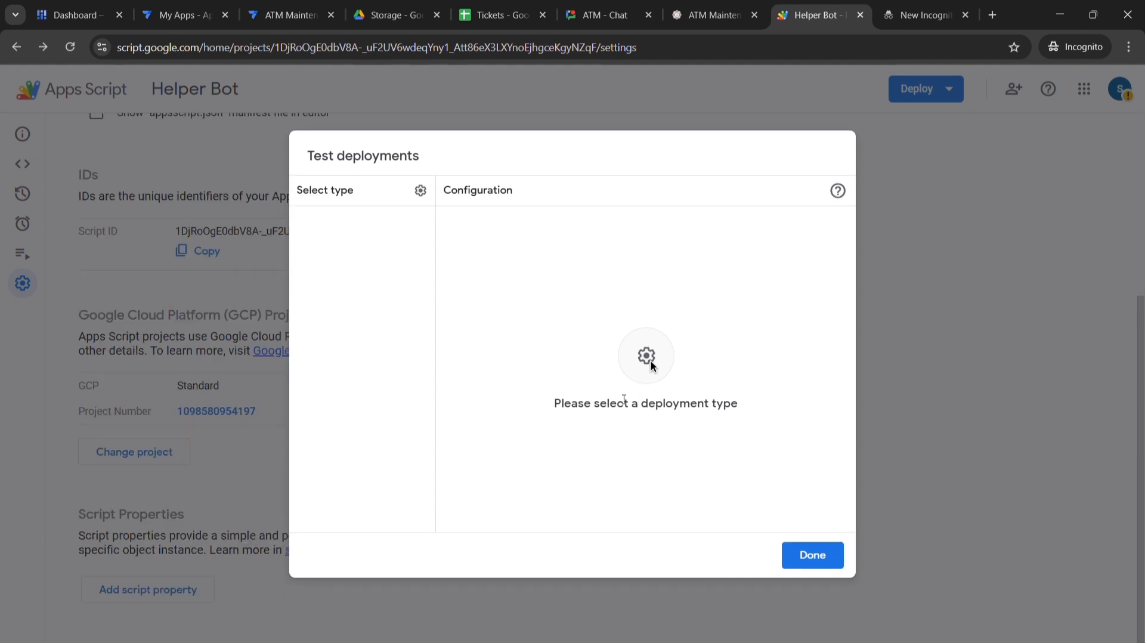
pyautogui.click(421, 190)
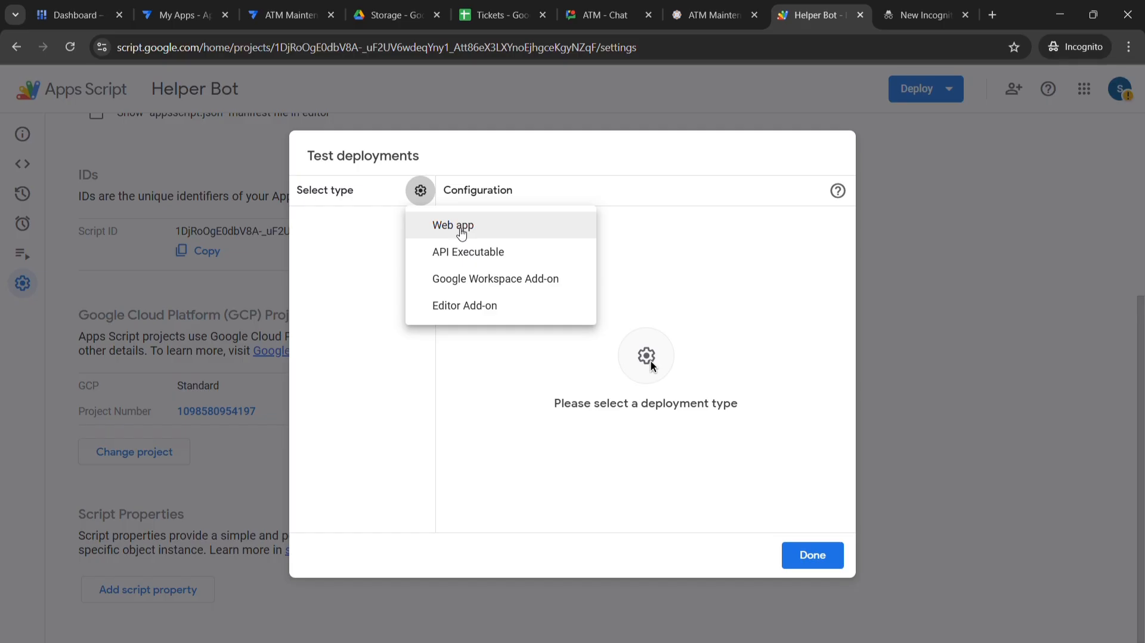
pyautogui.click(461, 231)
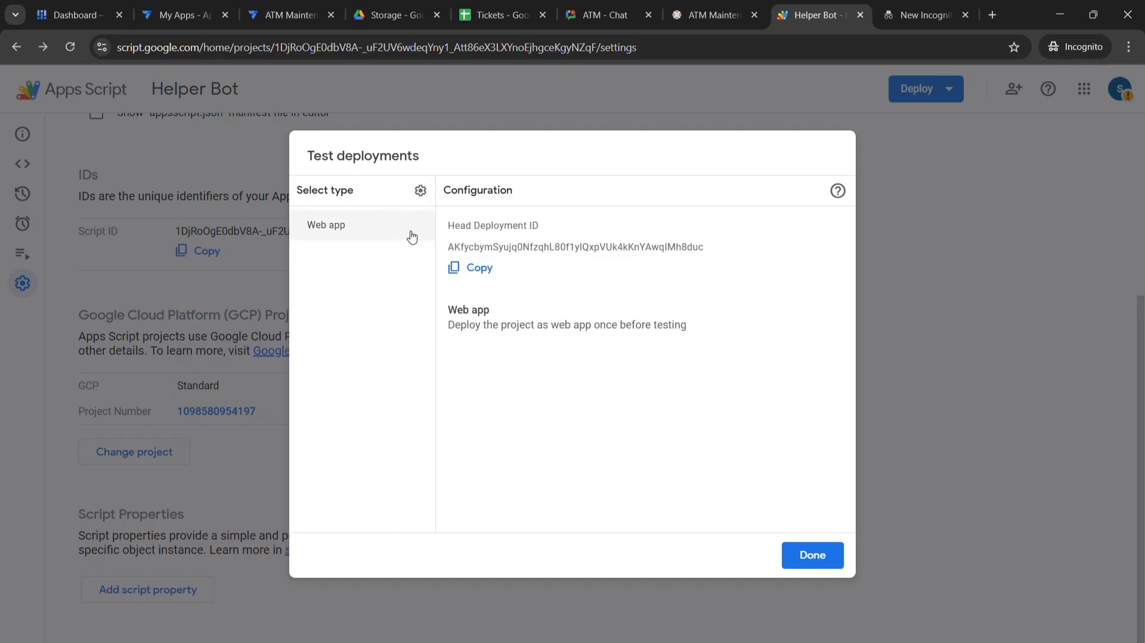
pyautogui.click(470, 272)
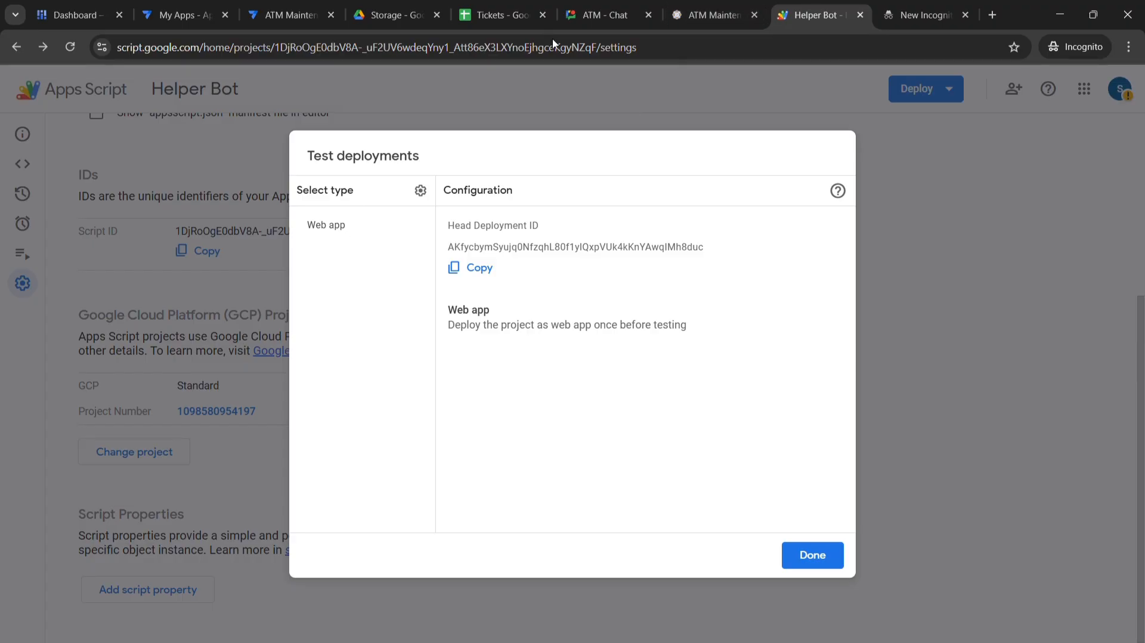
pyautogui.hotkey('ctrl', 't')
pyautogui.hotkey('ctrl', 'v')
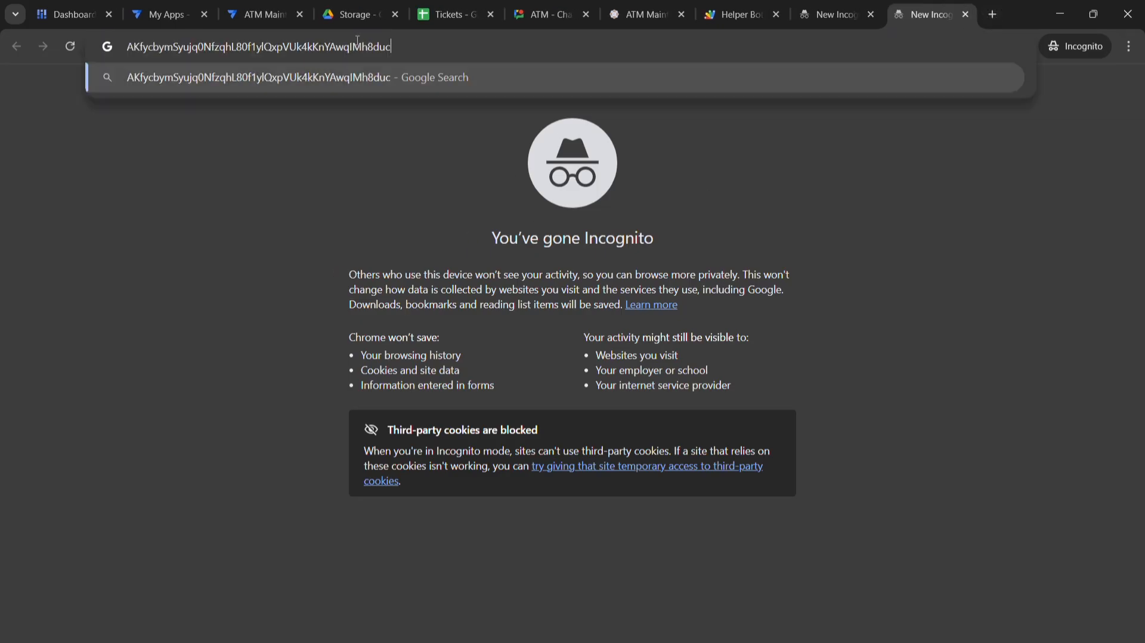
# Return to the Google Cloud console's project dashboard and open the API Library under APIs & Services
pyautogui.click(738, 15)
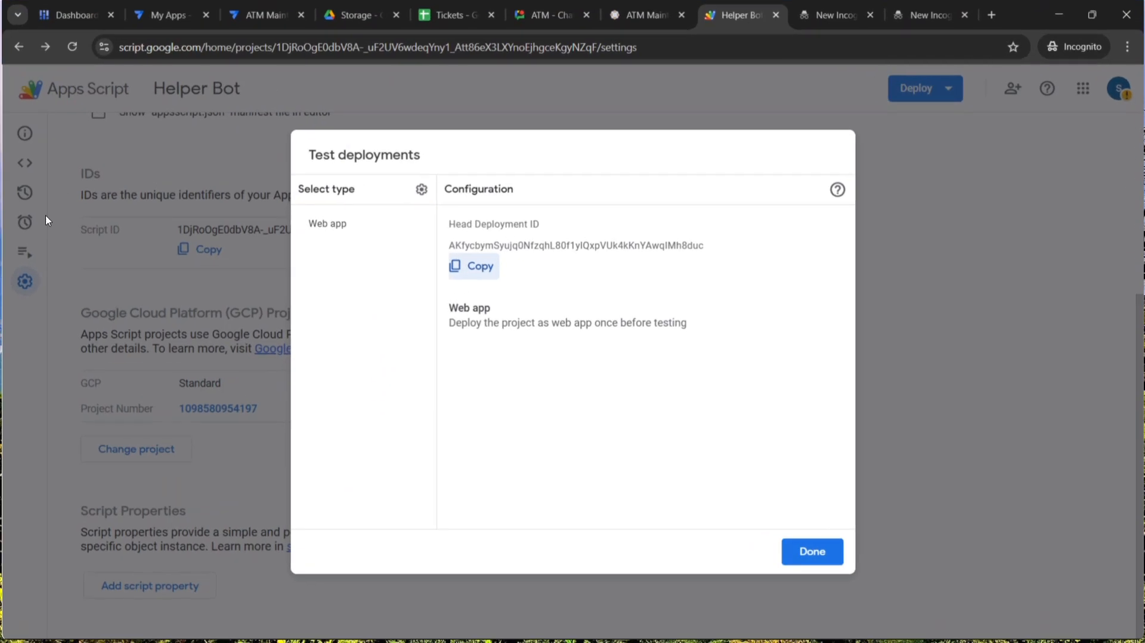
pyautogui.click(71, 14)
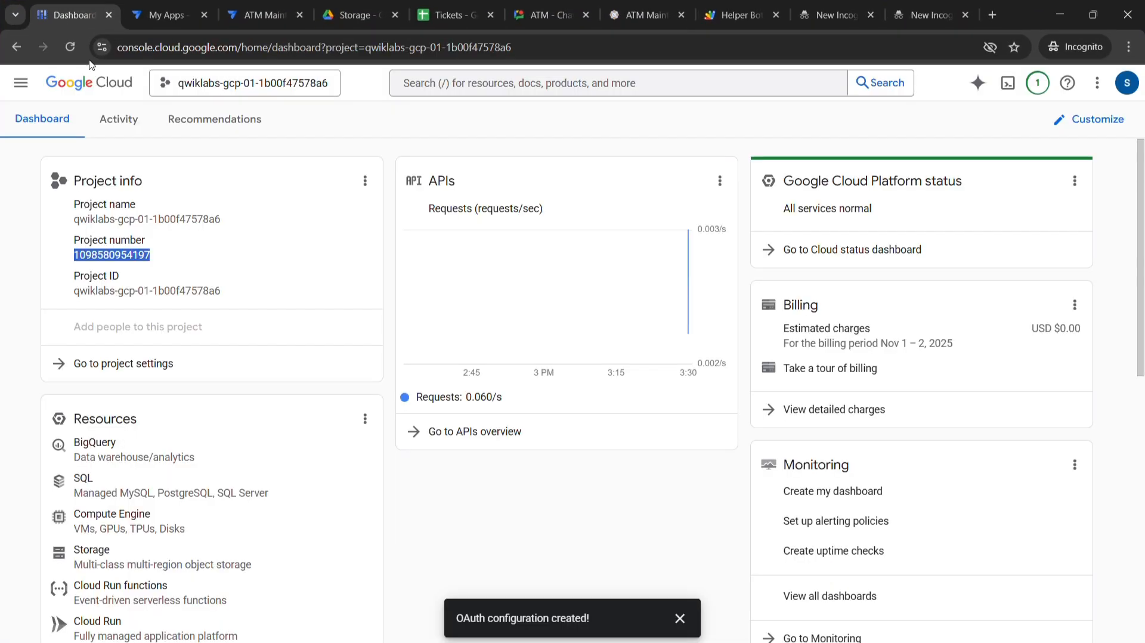
pyautogui.click(21, 83)
pyautogui.moveTo(92, 431)
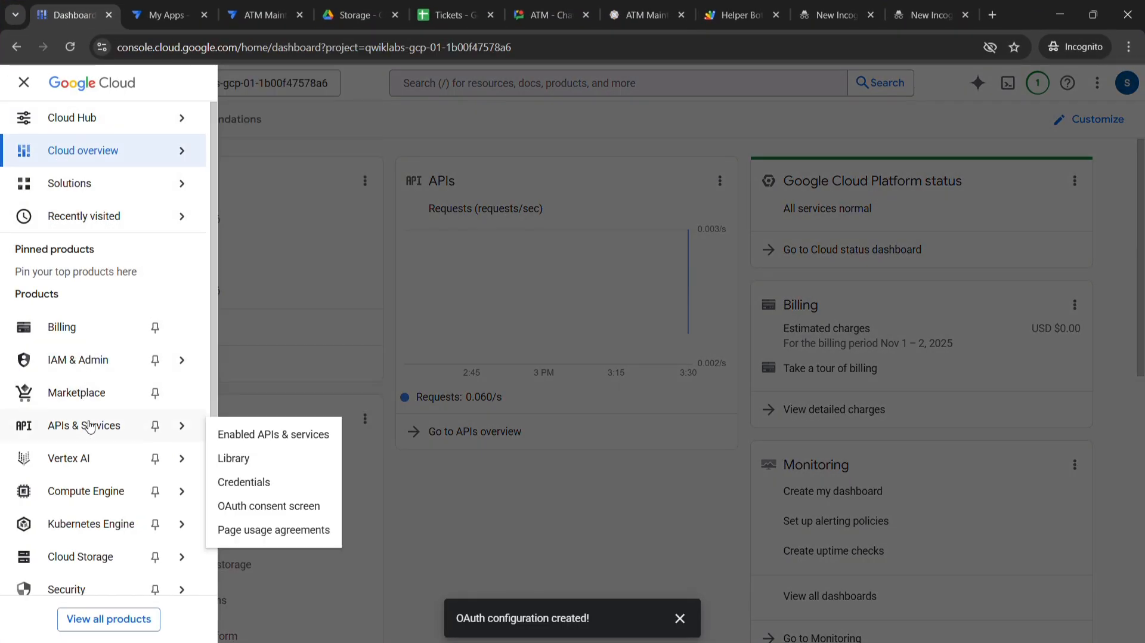
pyautogui.click(236, 459)
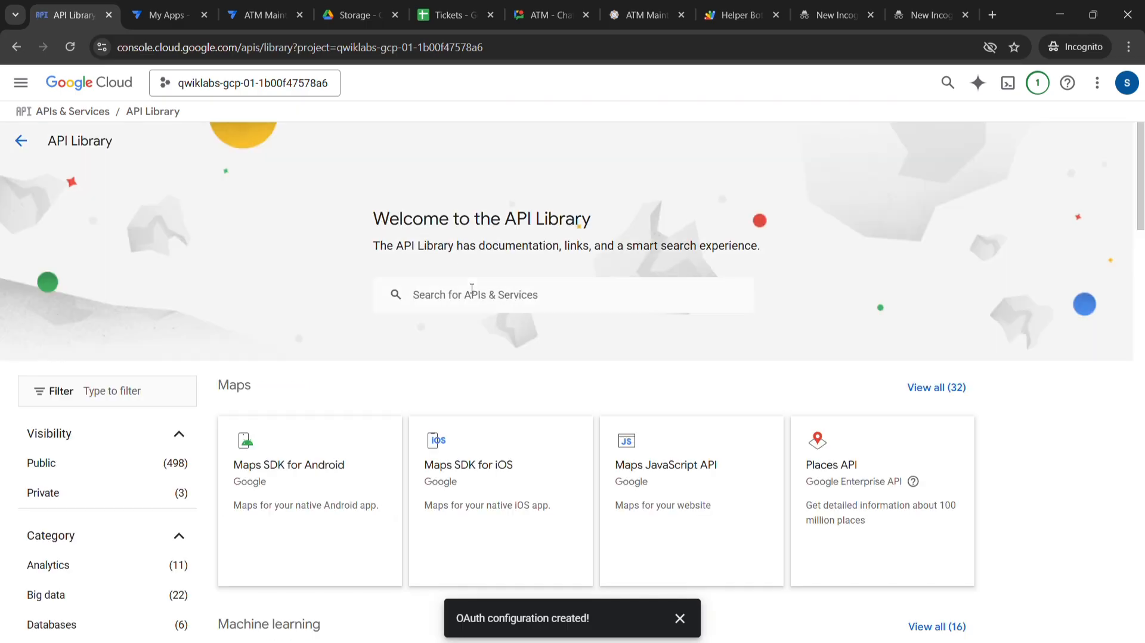
# Search the API Library for "Google Chat API", copied from the reference lab, and open that API's product page
pyautogui.press('super+Tab')
pyautogui.click(788, 138)
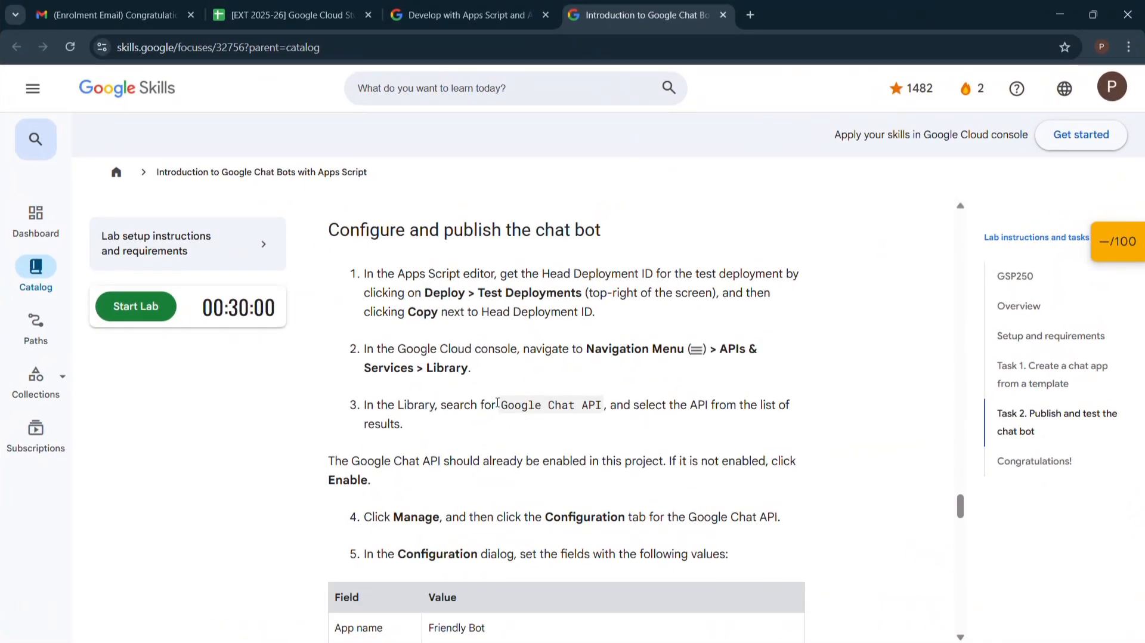
pyautogui.moveTo(497, 402); pyautogui.dragTo(593, 405)
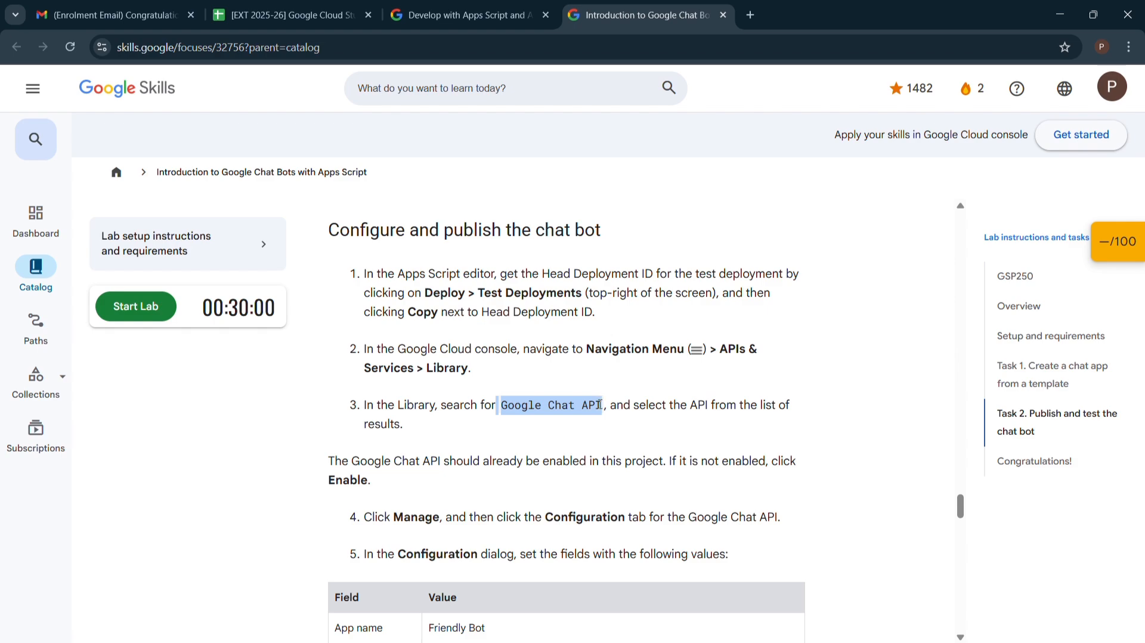
pyautogui.press('super+Tab')
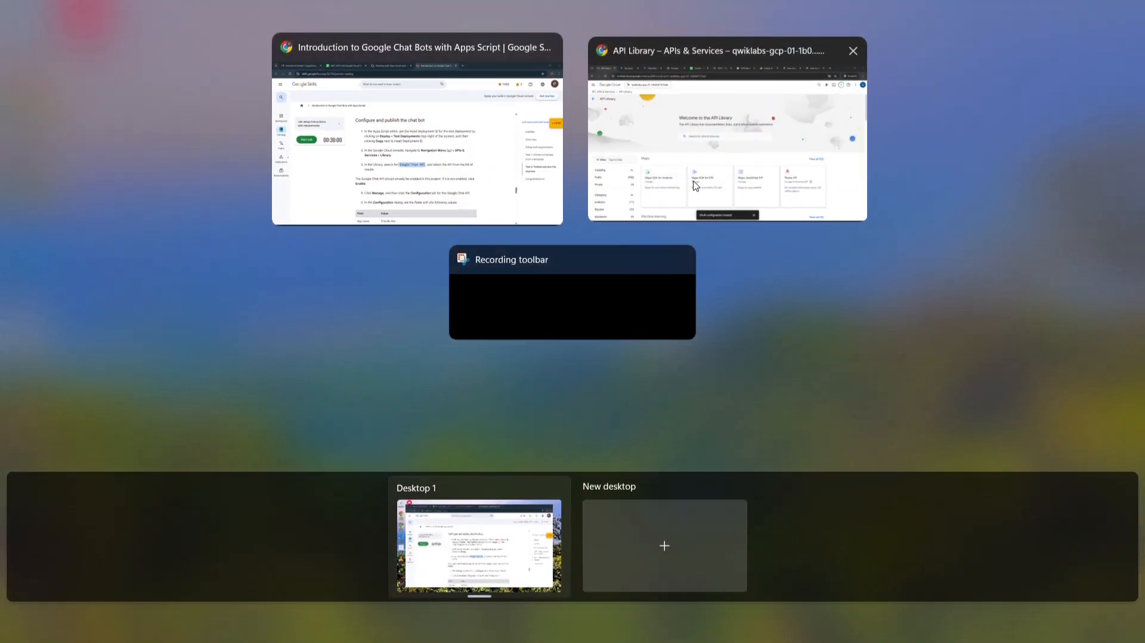
pyautogui.click(775, 137)
pyautogui.hotkey('ctrl', 'v')
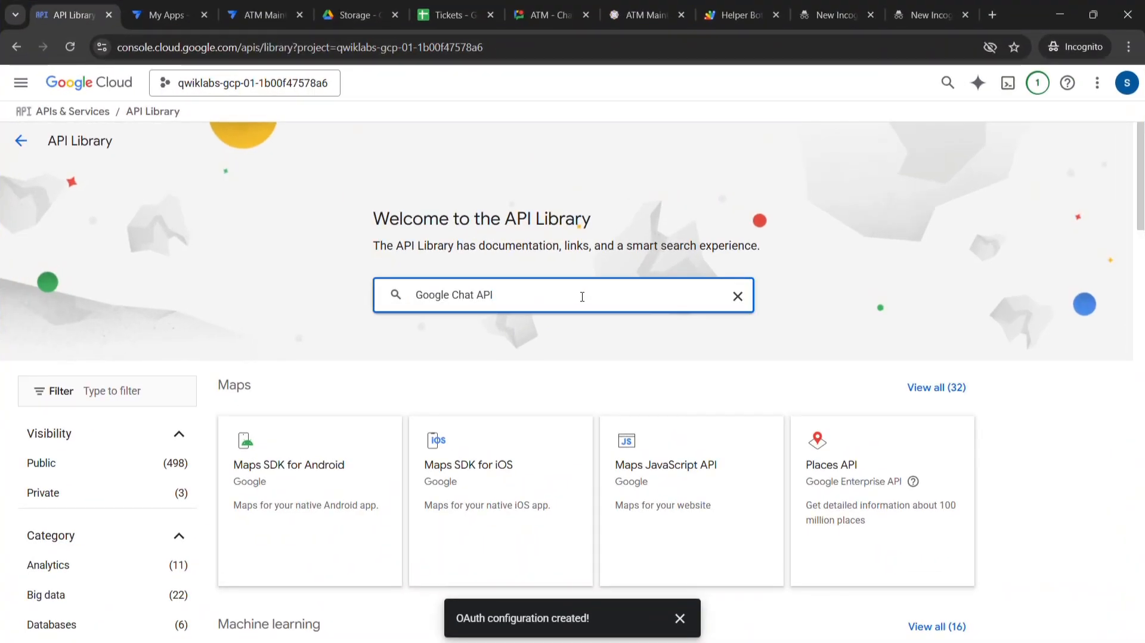
pyautogui.press('Return')
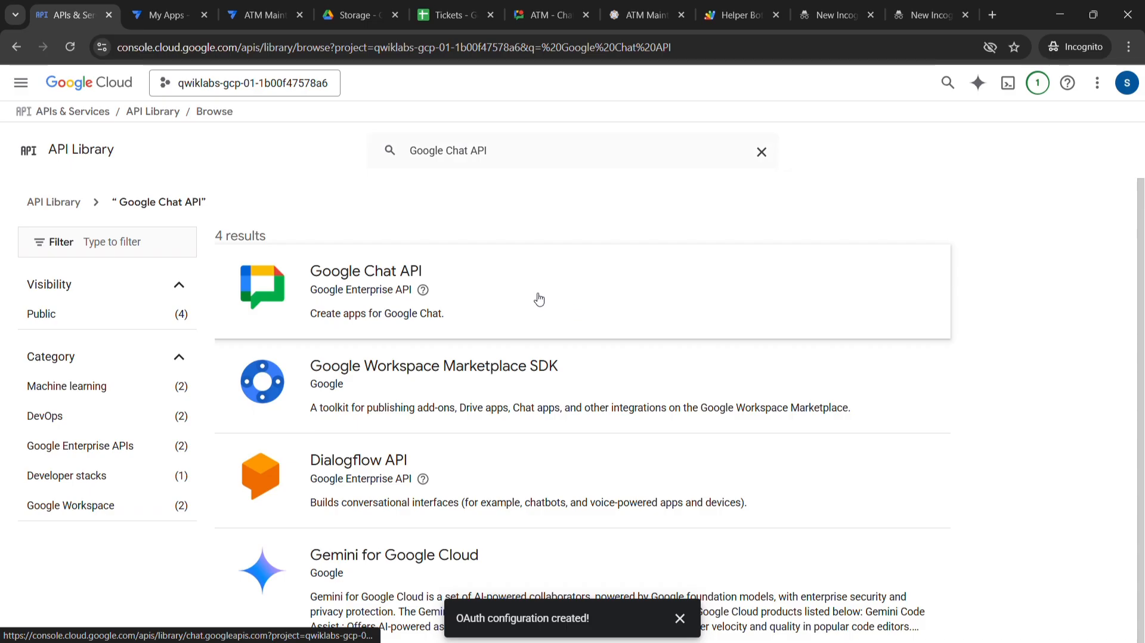
pyautogui.click(539, 300)
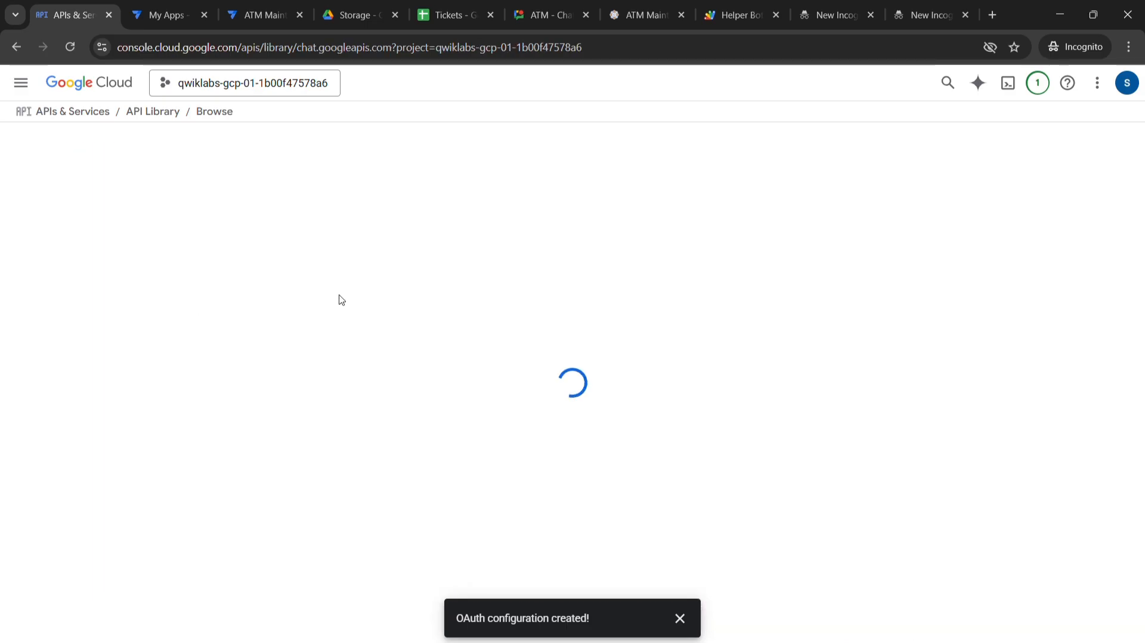
# Open the Google Chat API for management, check the reference lab's next instructions, and bring up the API's configuration form
pyautogui.click(180, 285)
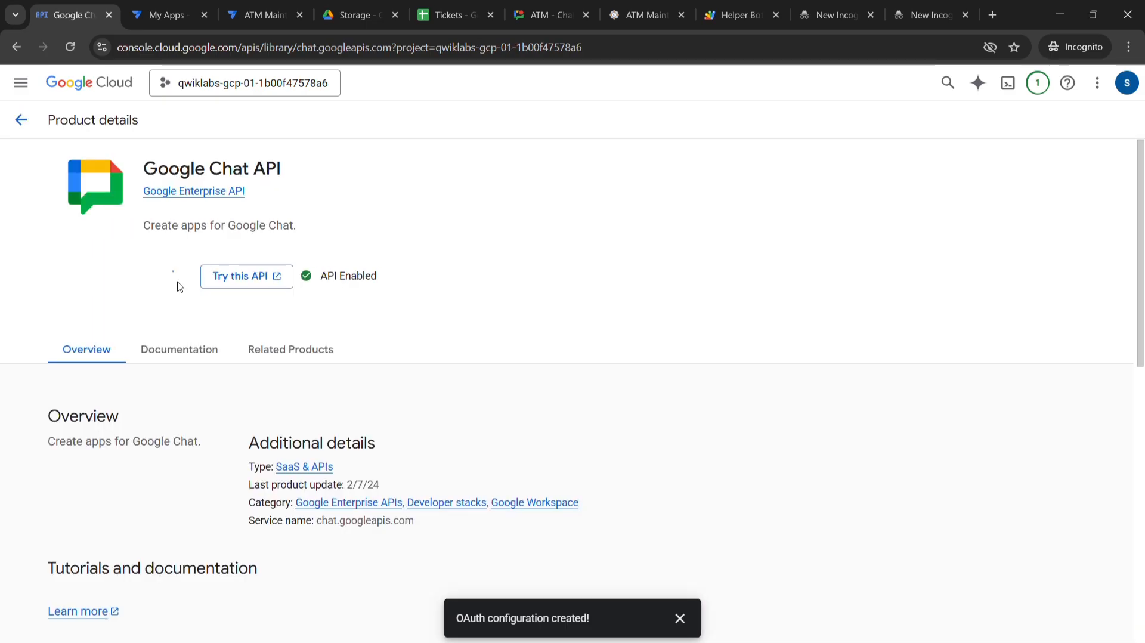
pyautogui.press('super+Tab')
pyautogui.click(654, 108)
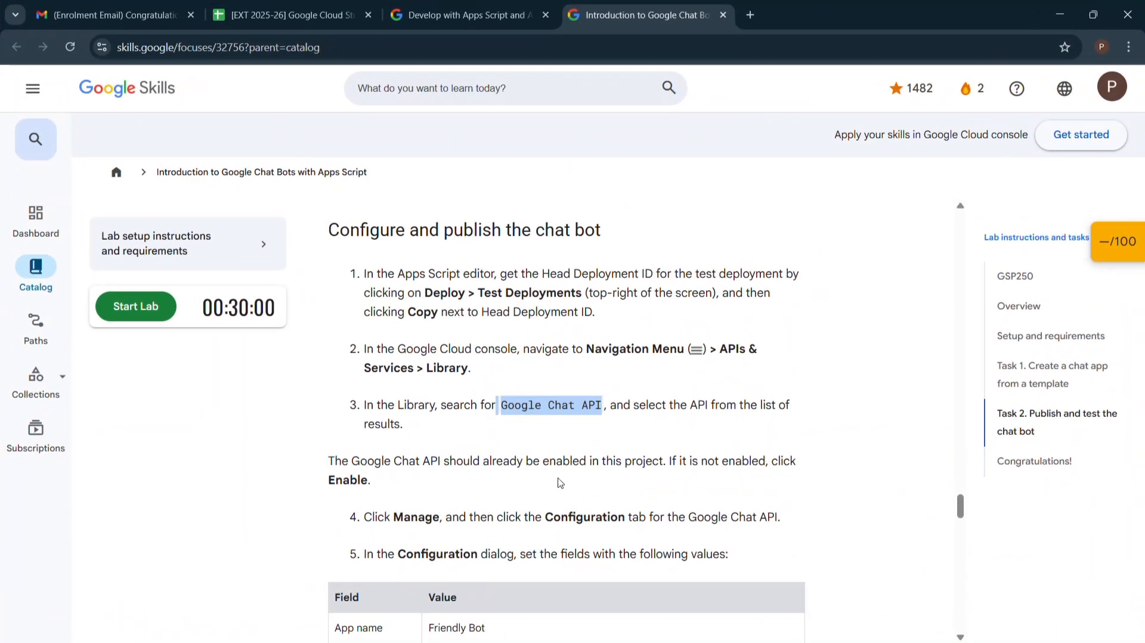
pyautogui.scroll(-2, 519, 457)
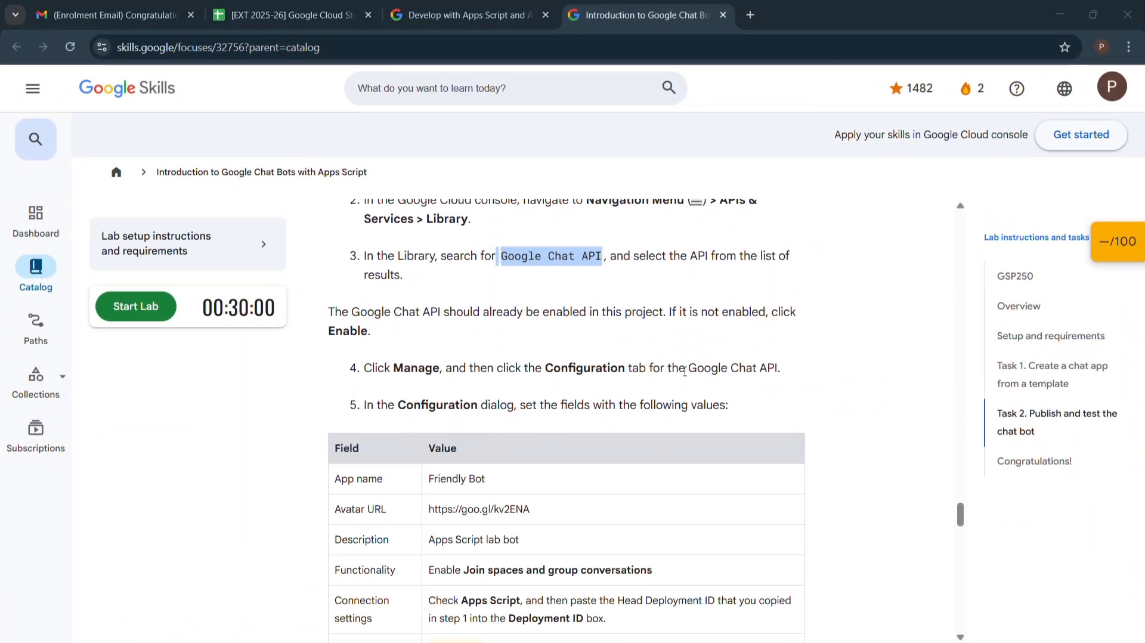
pyautogui.press('super+Tab')
pyautogui.click(715, 131)
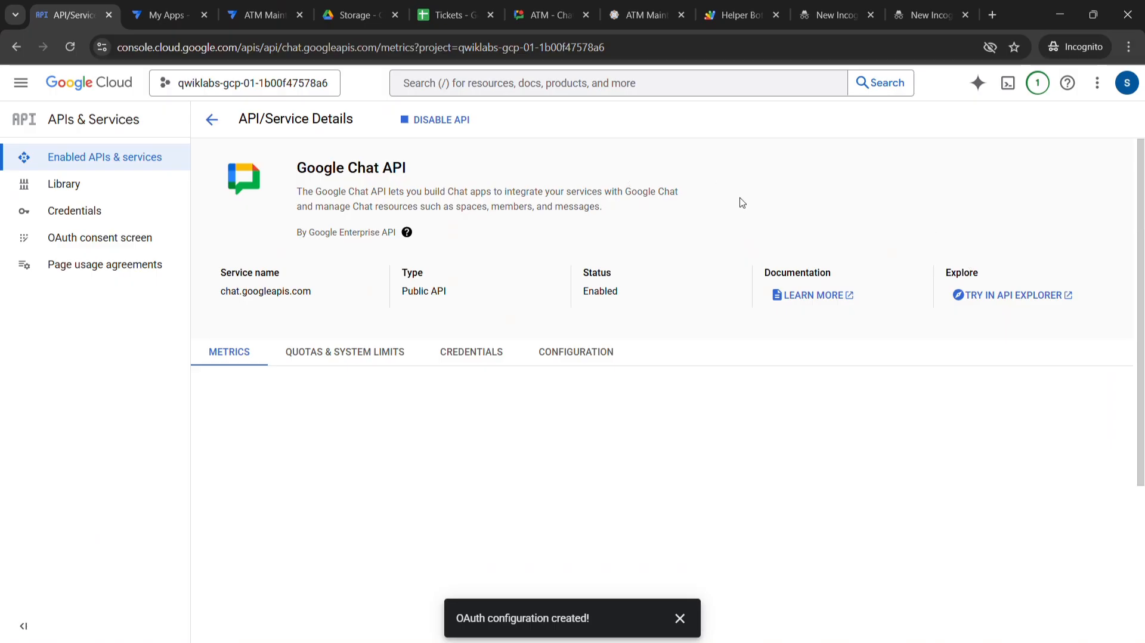
pyautogui.click(589, 354)
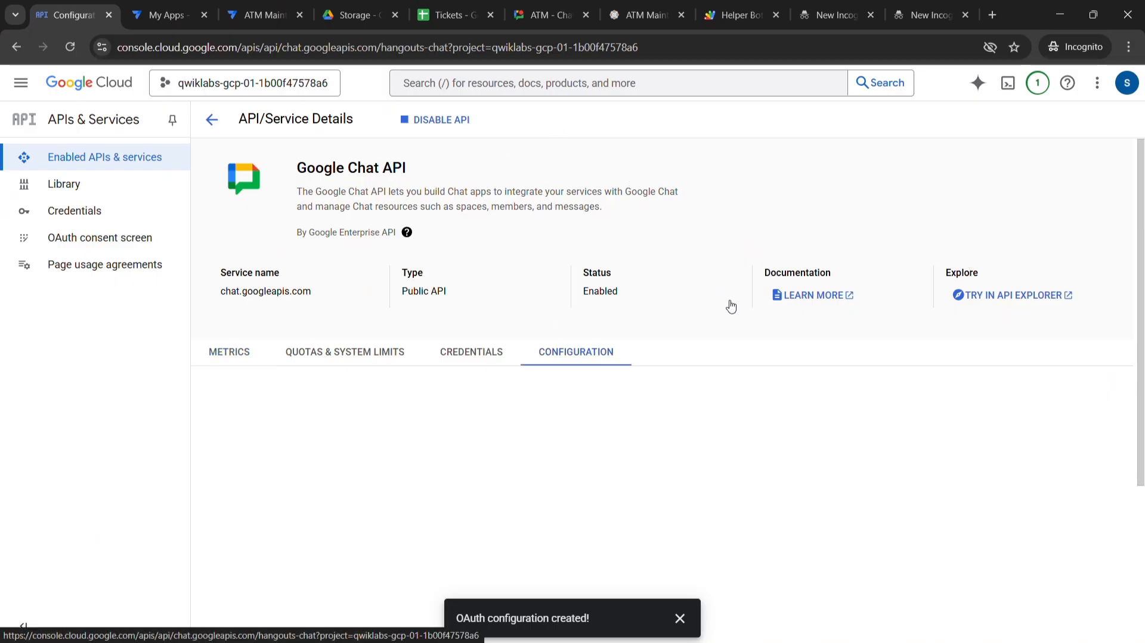
# Set the chat app's name to "Helper Bot", copied from the challenge lab's publishing values
pyautogui.scroll(-3, 633, 296)
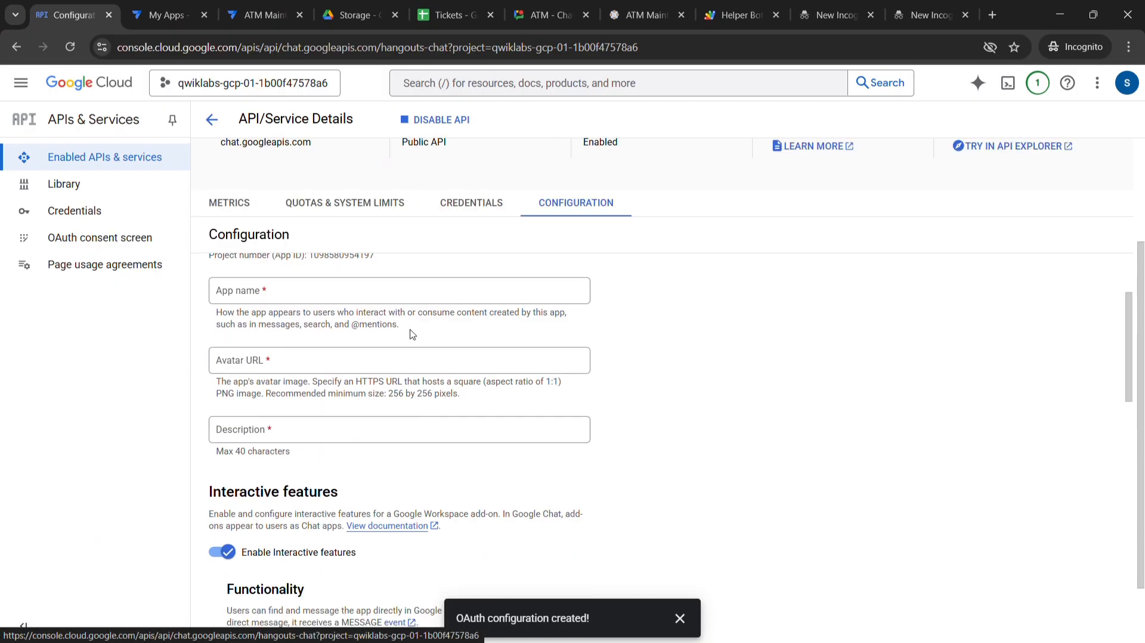
pyautogui.click(338, 295)
pyautogui.hotkey('alt', 'Tab')
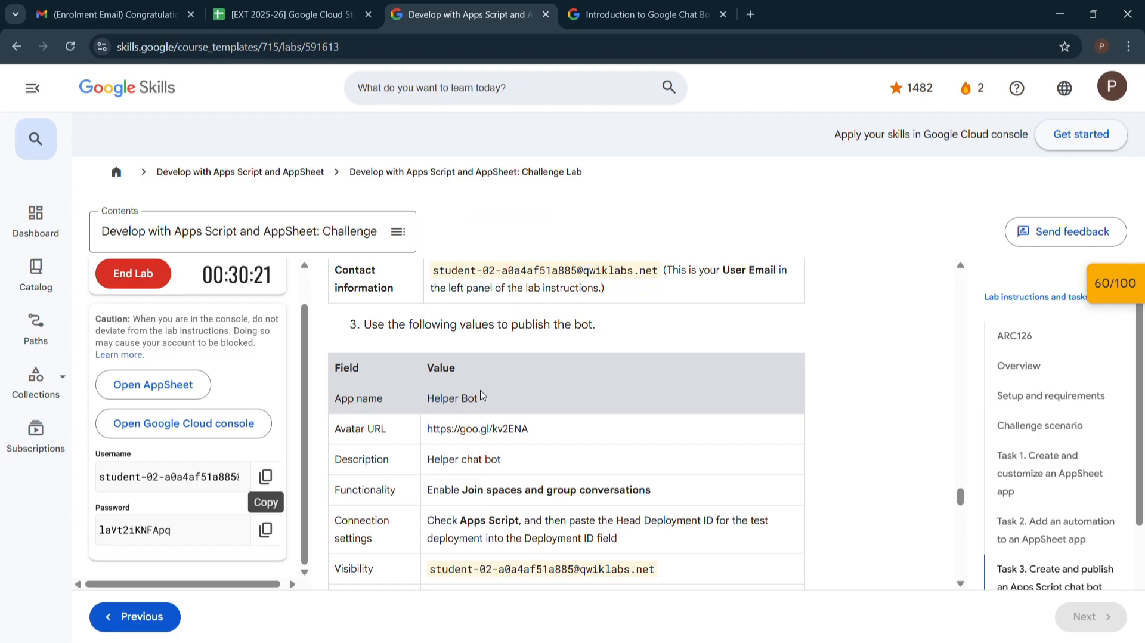
pyautogui.moveTo(481, 397); pyautogui.dragTo(441, 399)
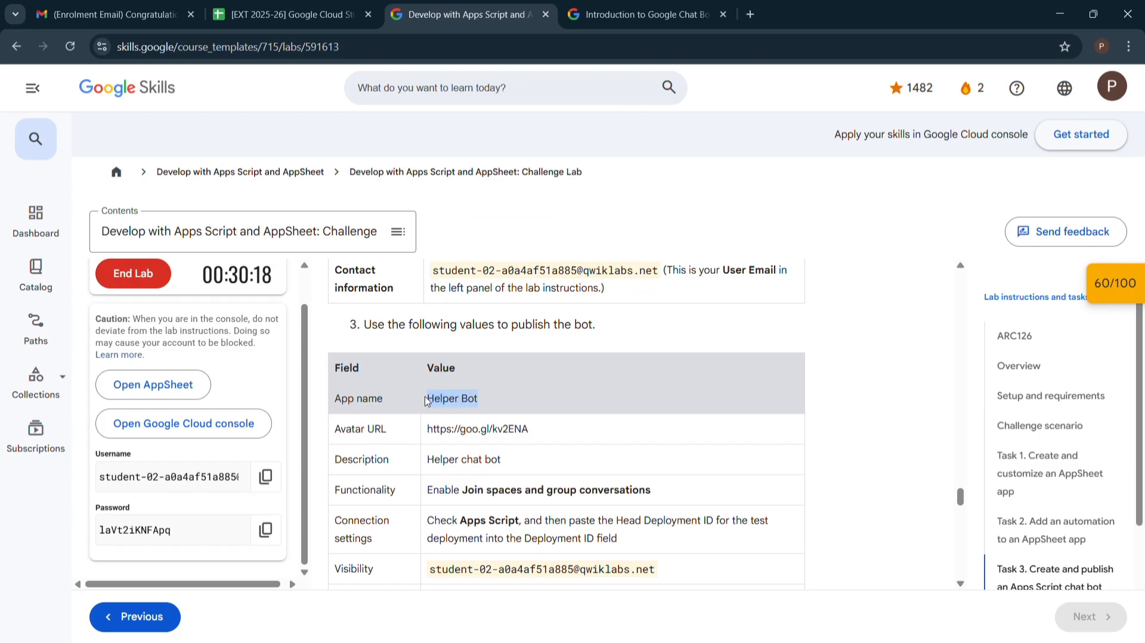
pyautogui.press('super+Tab')
pyautogui.click(754, 197)
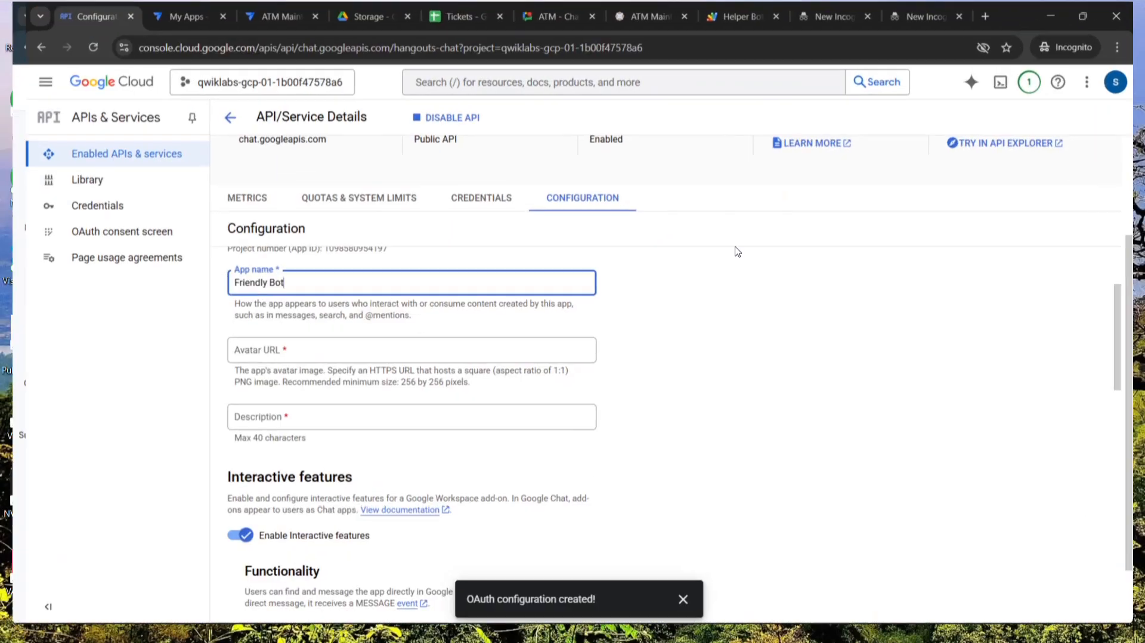
pyautogui.moveTo(268, 290); pyautogui.dragTo(213, 289)
pyautogui.hotkey('ctrl', 'v')
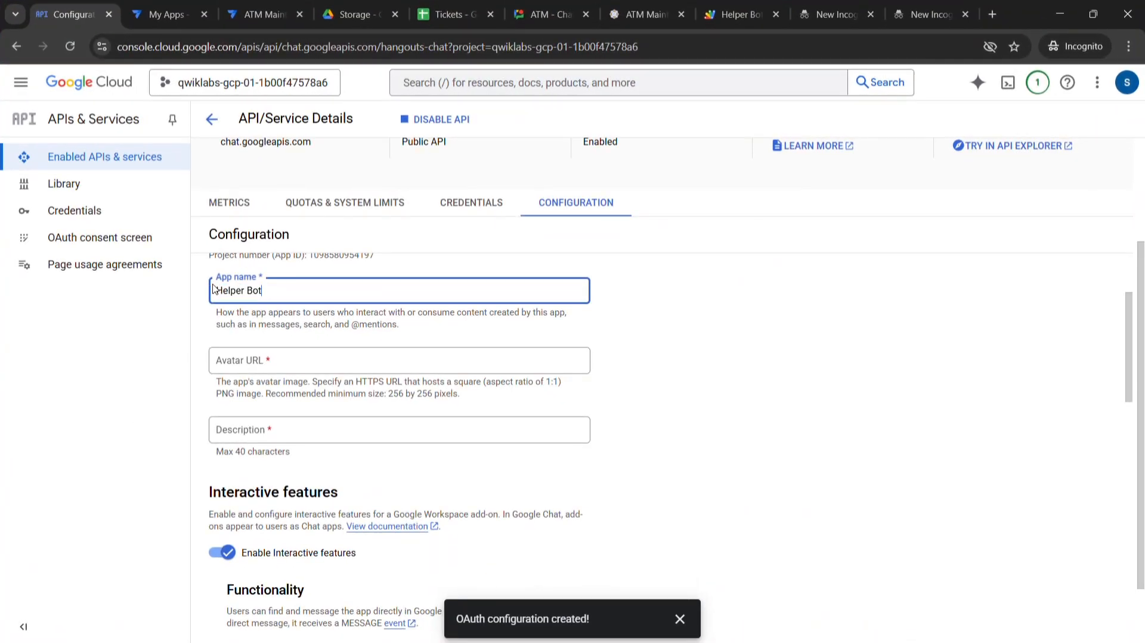
pyautogui.press('super+Tab')
pyautogui.click(730, 137)
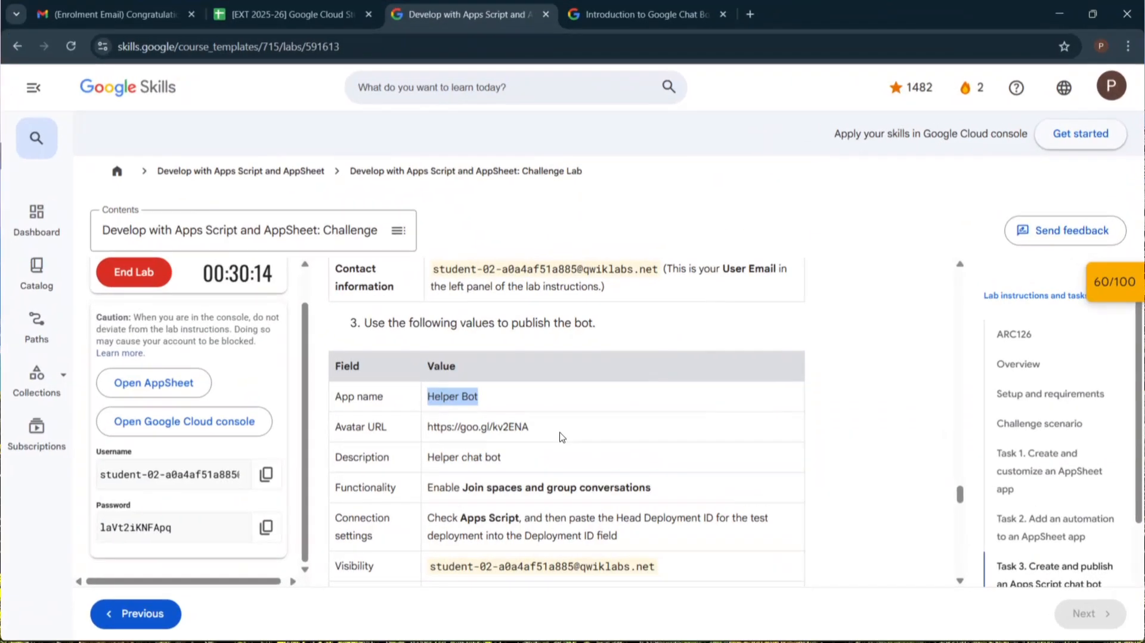
pyautogui.moveTo(534, 436); pyautogui.dragTo(418, 438)
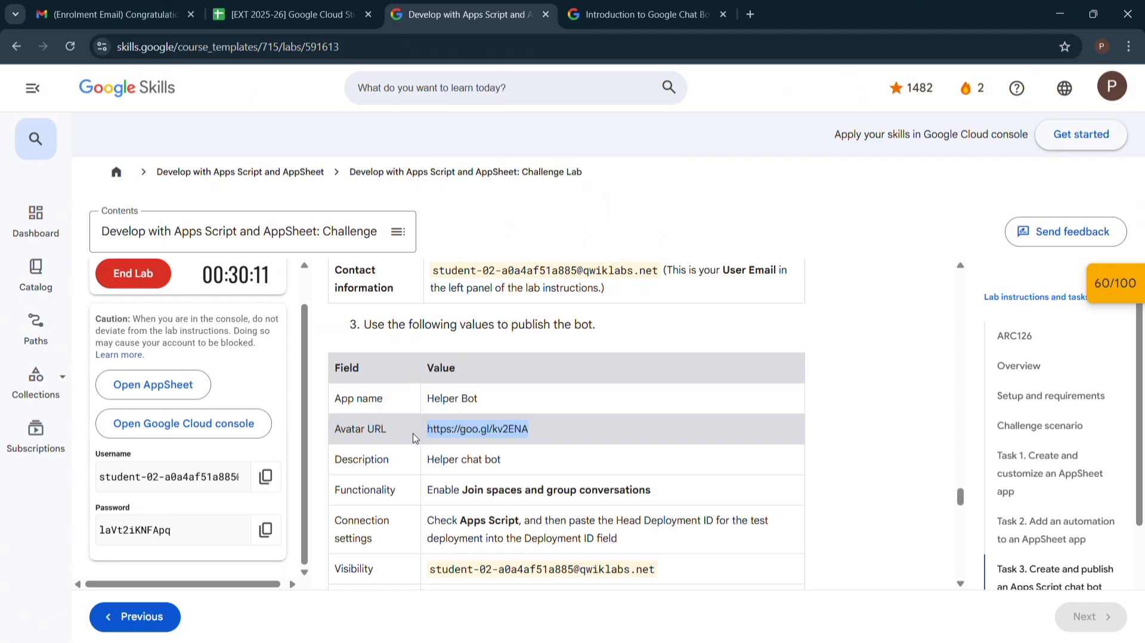
pyautogui.press('super+Tab')
pyautogui.click(720, 143)
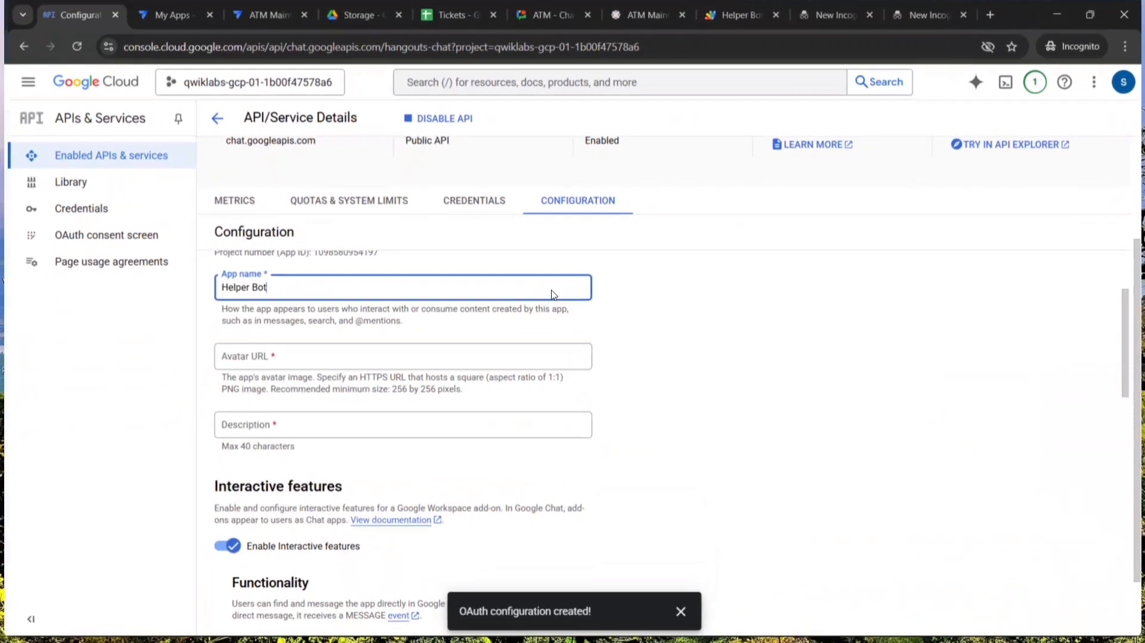
pyautogui.click(382, 358)
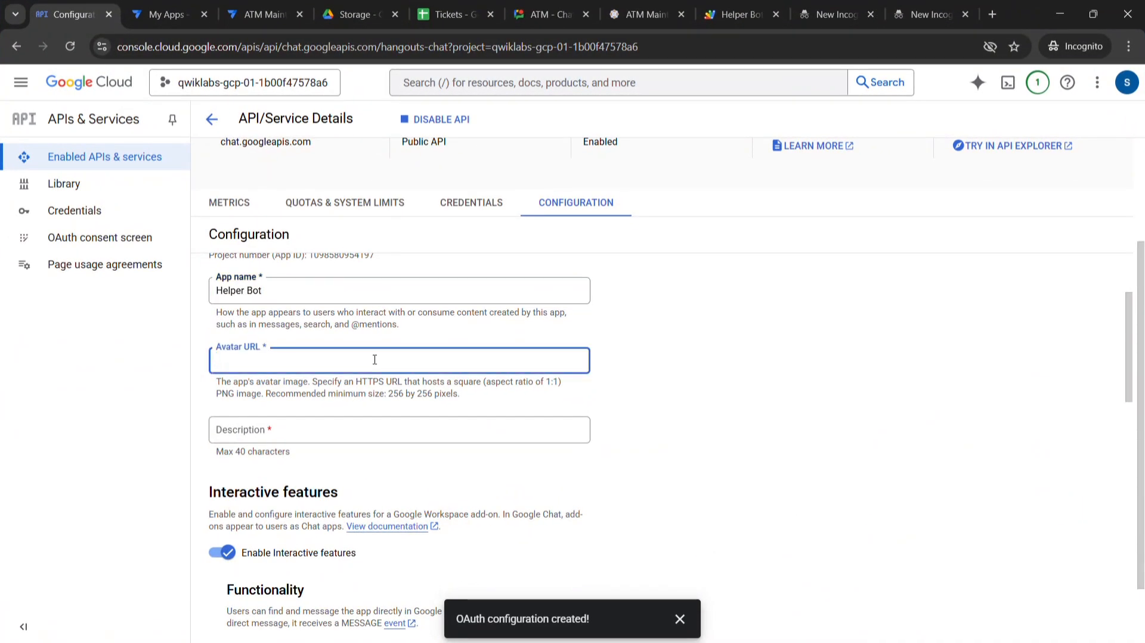
pyautogui.hotkey('ctrl', 'v')
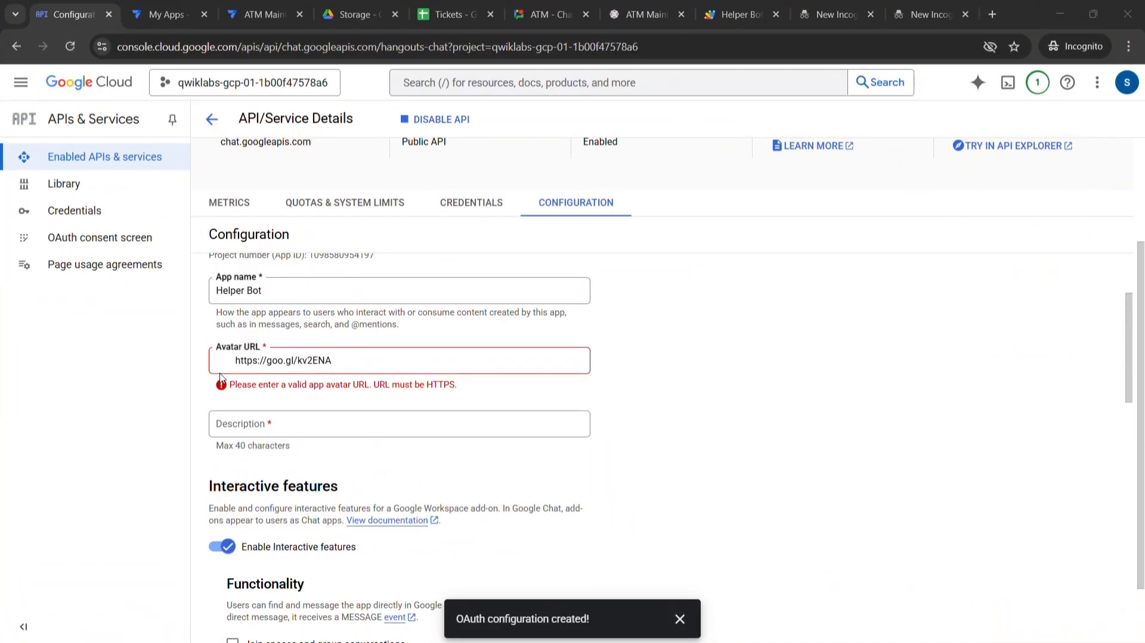
pyautogui.click(234, 360)
pyautogui.press('BackSpace')
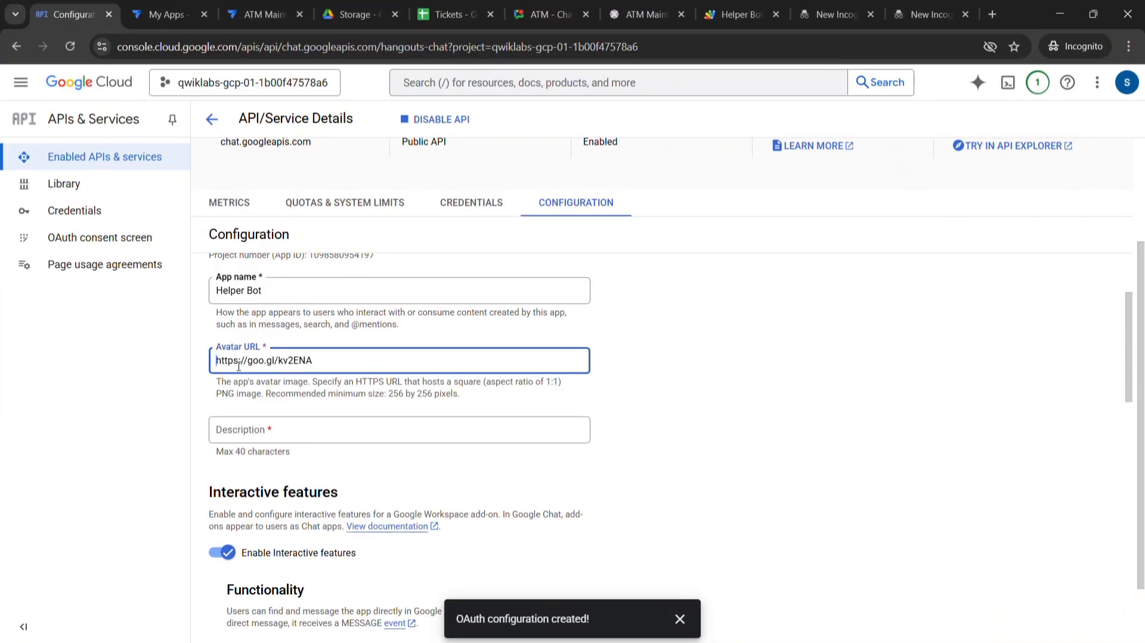
# Copy the description "Helper chat bot" from the challenge lab into the chat app's description
pyautogui.press('super+Tab')
pyautogui.click(602, 327)
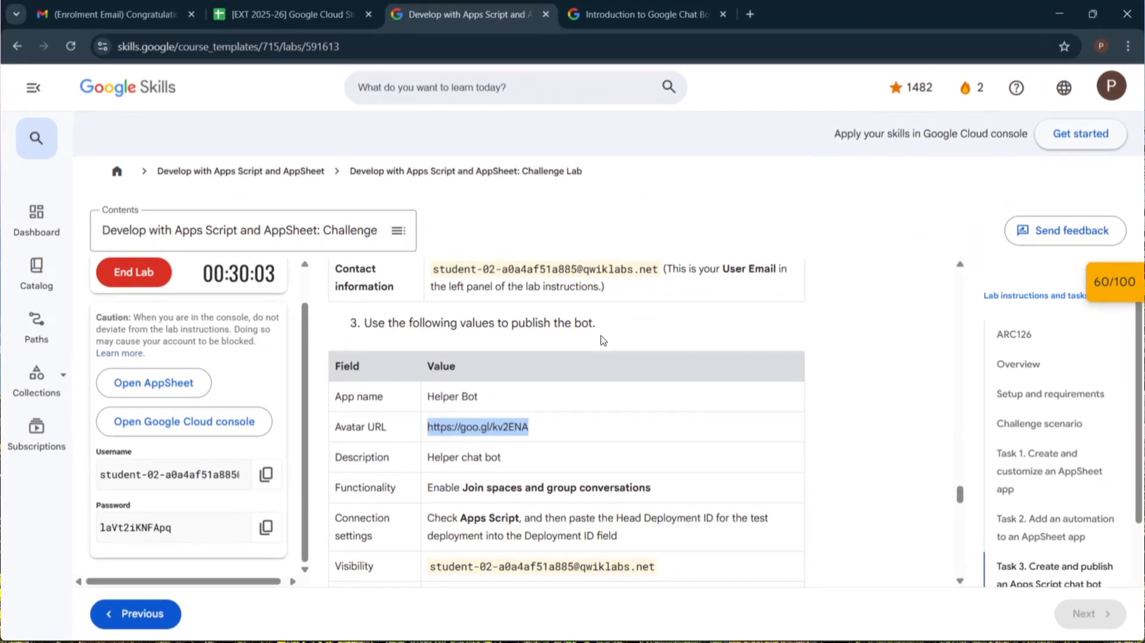
pyautogui.moveTo(504, 460); pyautogui.dragTo(428, 457)
pyautogui.hotkey('ctrl', 'c')
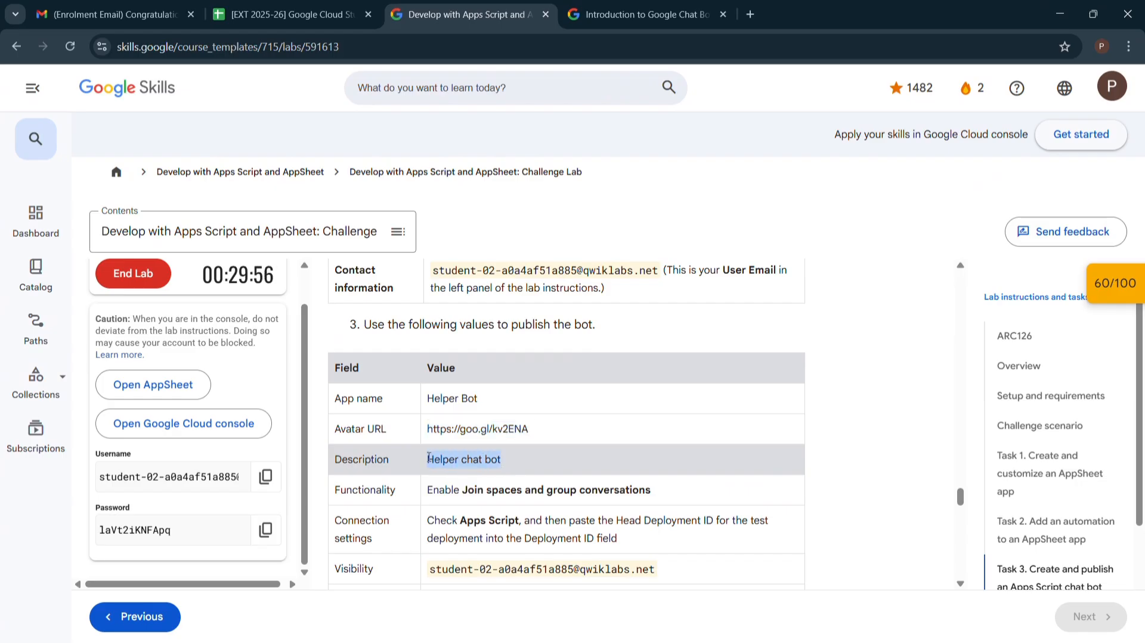
pyautogui.press('super+Tab')
pyautogui.click(726, 128)
pyautogui.click(302, 430)
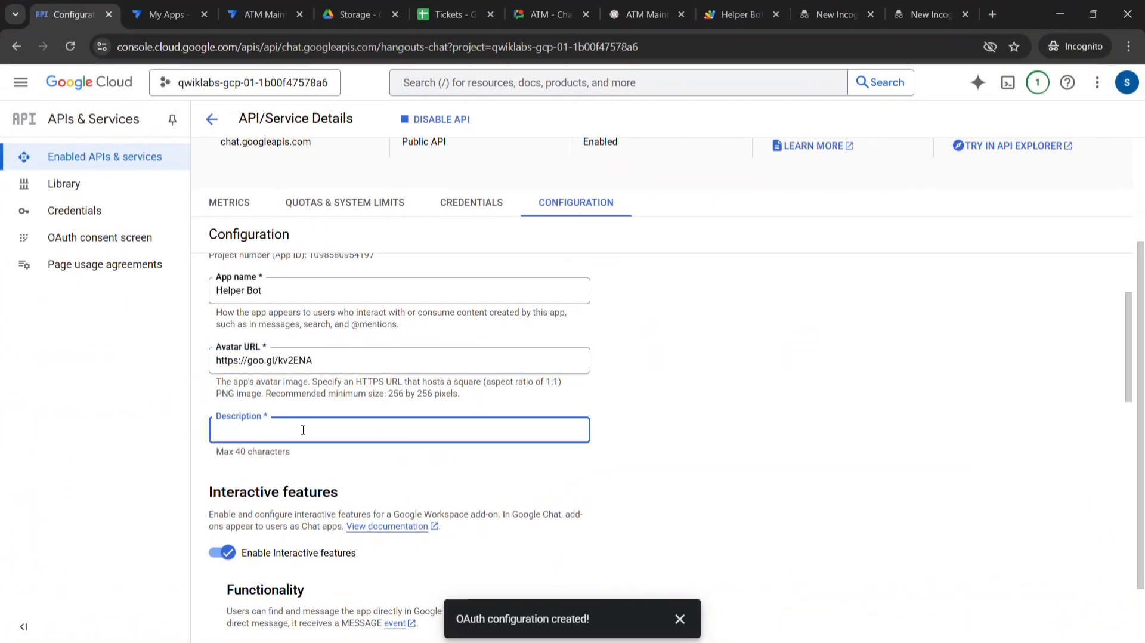
pyautogui.hotkey('ctrl', 'v')
# Check the functionality required by the challenge lab and enable "Join spaces and group conversations" for the chat app
pyautogui.press('super+Tab')
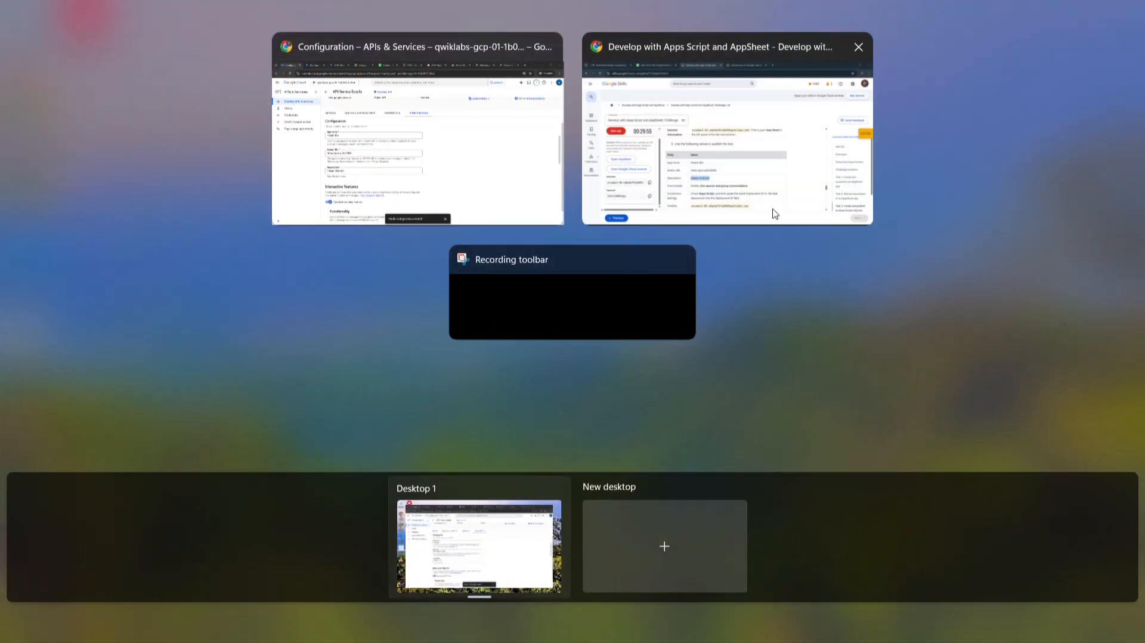
pyautogui.click(725, 128)
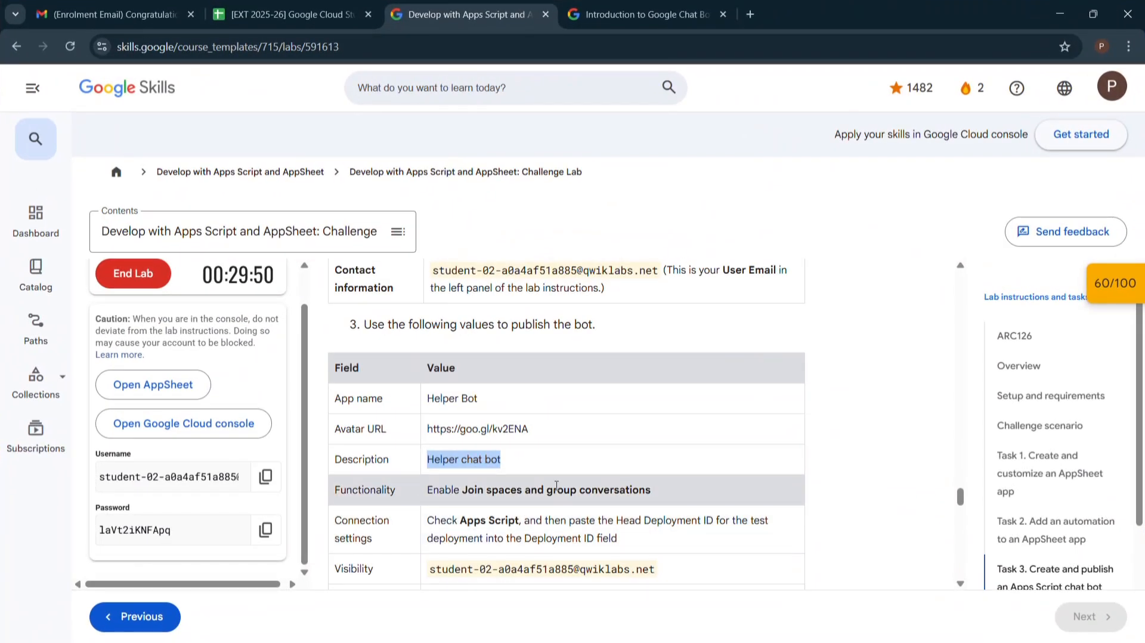
pyautogui.press('super+Tab')
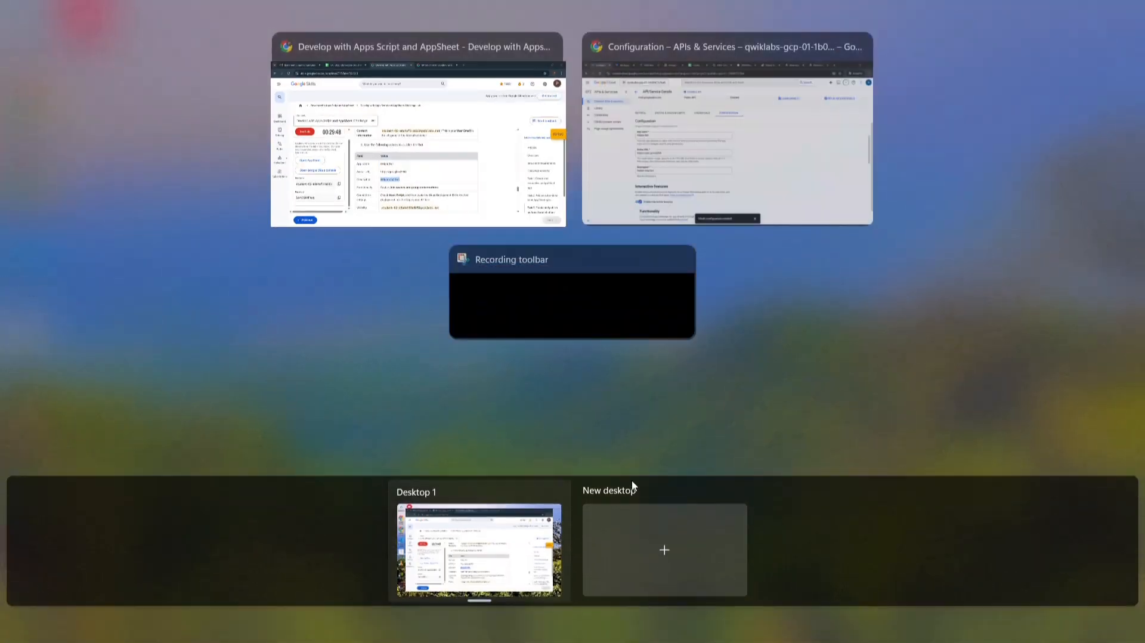
pyautogui.click(706, 197)
pyautogui.scroll(-3, 372, 417)
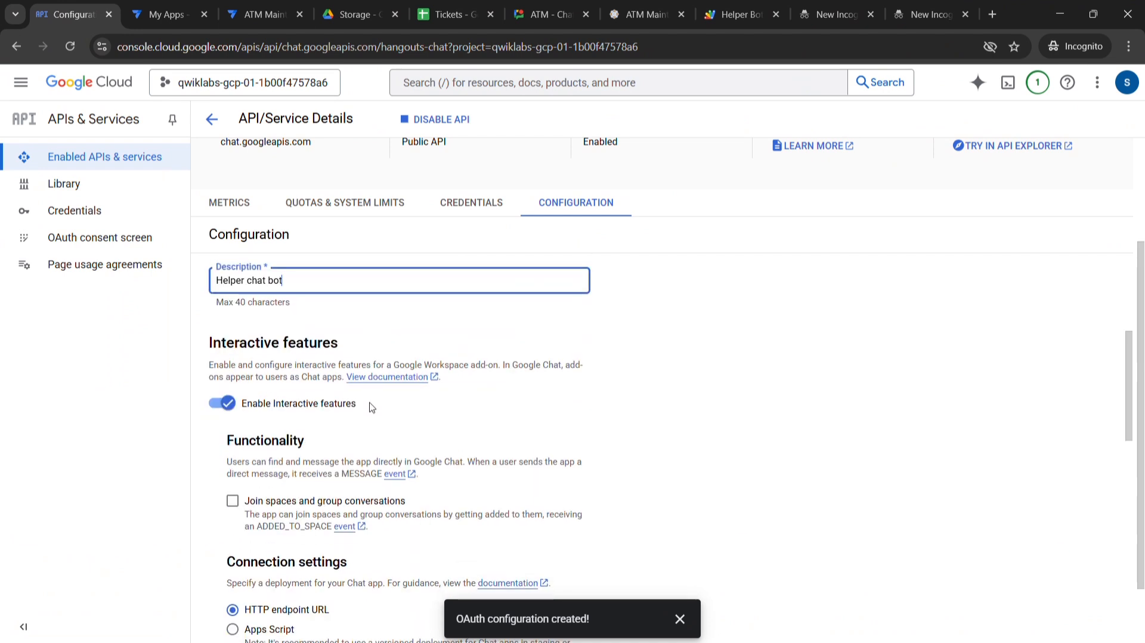
pyautogui.scroll(-1, 280, 414)
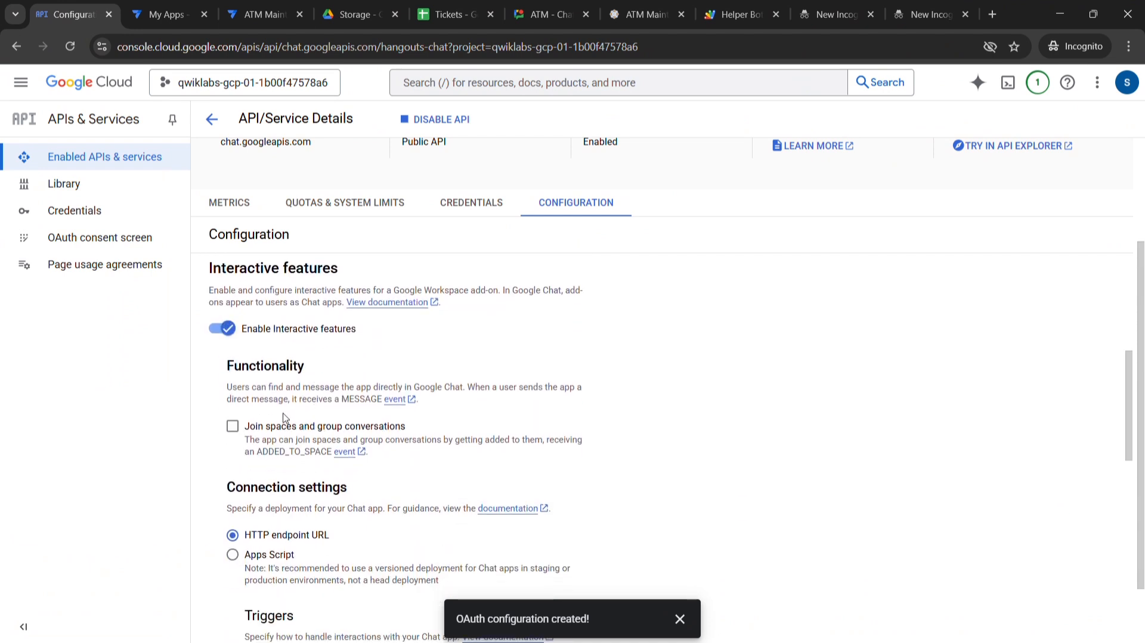
pyautogui.click(233, 425)
pyautogui.scroll(-2, 506, 427)
# Check the connection settings required by the challenge lab and select Apps Script as the chat app's connection type
pyautogui.press('super+Tab')
pyautogui.click(698, 209)
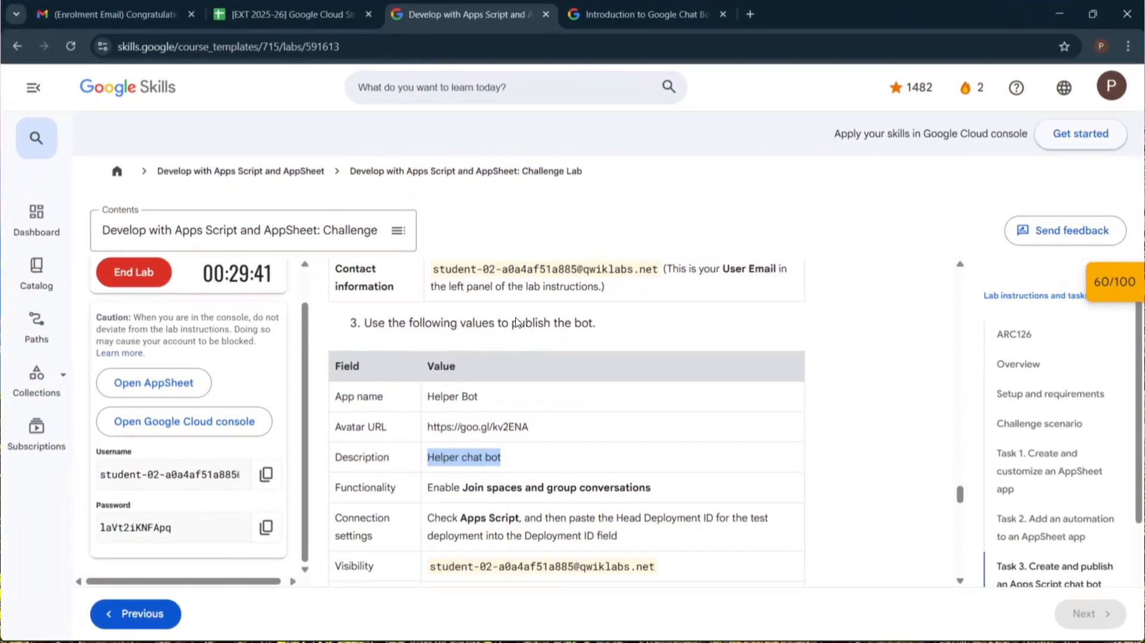
pyautogui.scroll(-2, 517, 322)
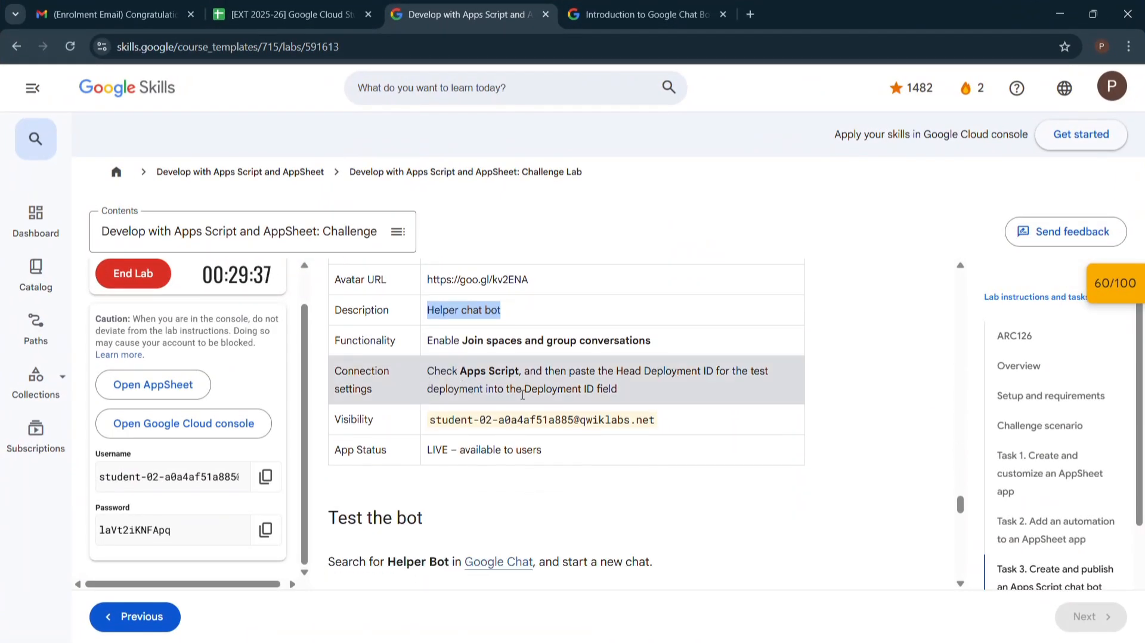
pyautogui.press('super+Tab')
pyautogui.click(787, 184)
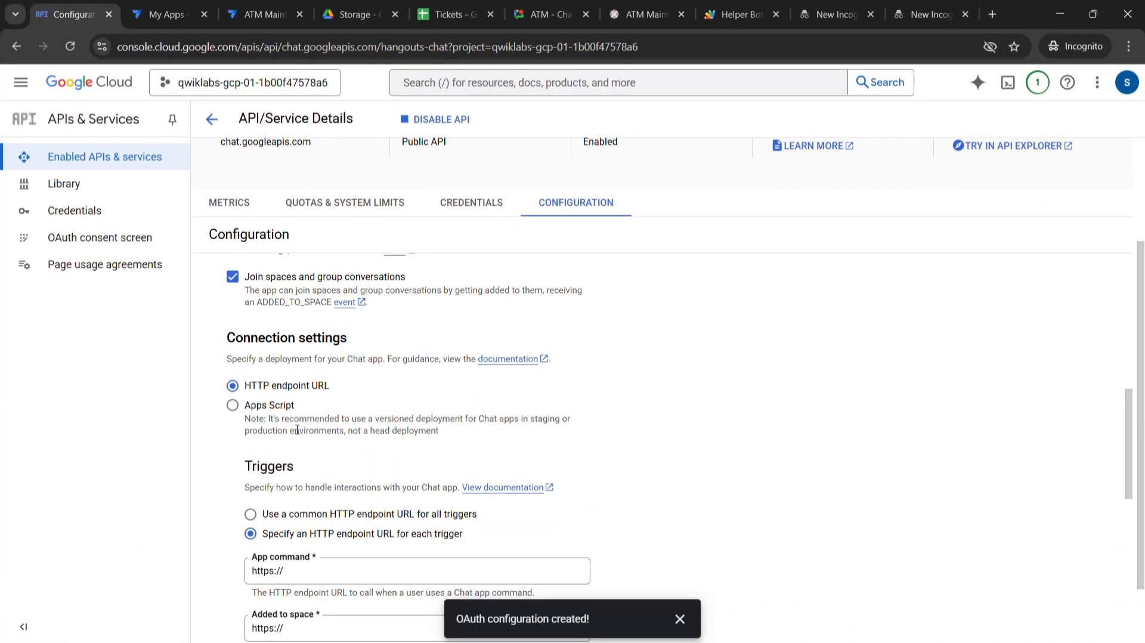
pyautogui.click(232, 405)
pyautogui.scroll(-1, 286, 428)
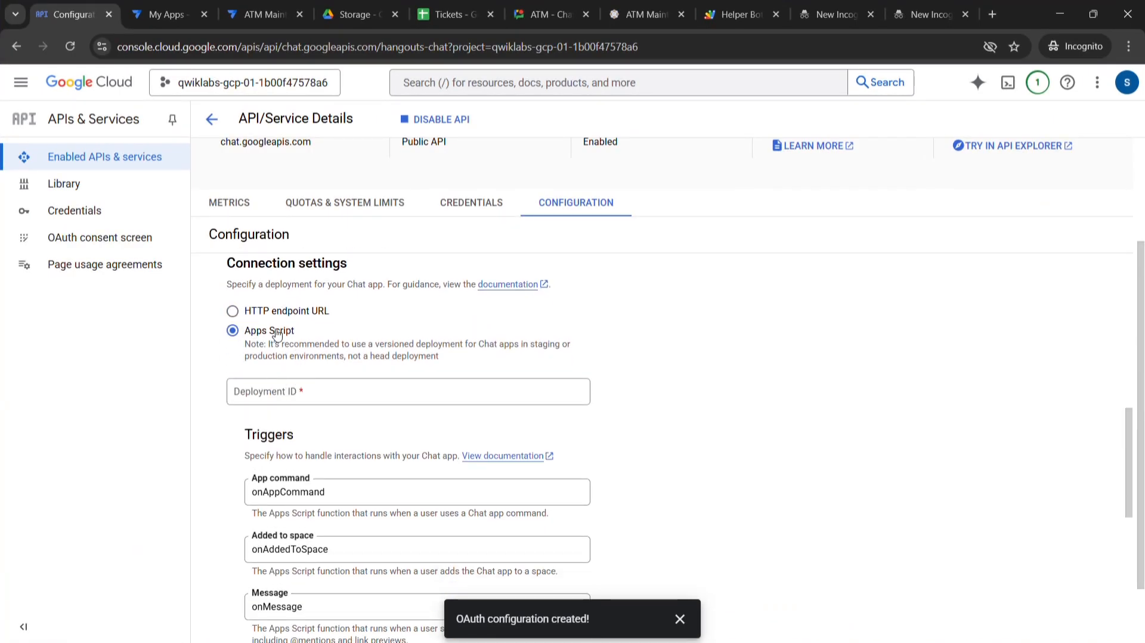
# Paste the head deployment ID copied from the spare browser tab into the Apps Script connection's Deployment ID
pyautogui.press('super+Tab')
pyautogui.click(728, 230)
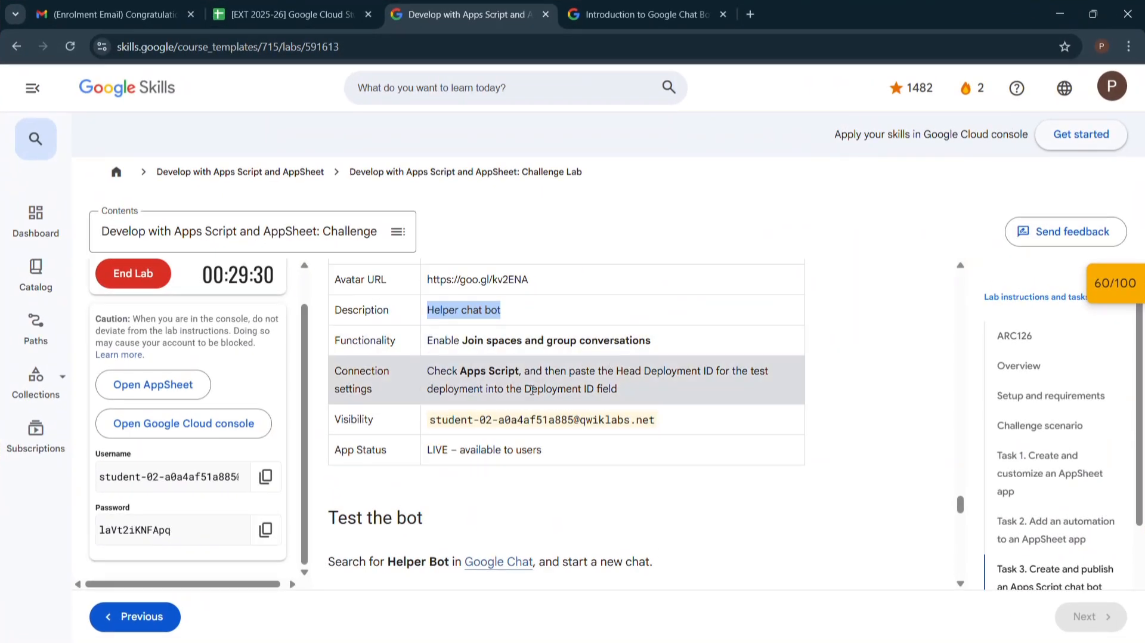
pyautogui.press('super+Tab')
pyautogui.click(716, 155)
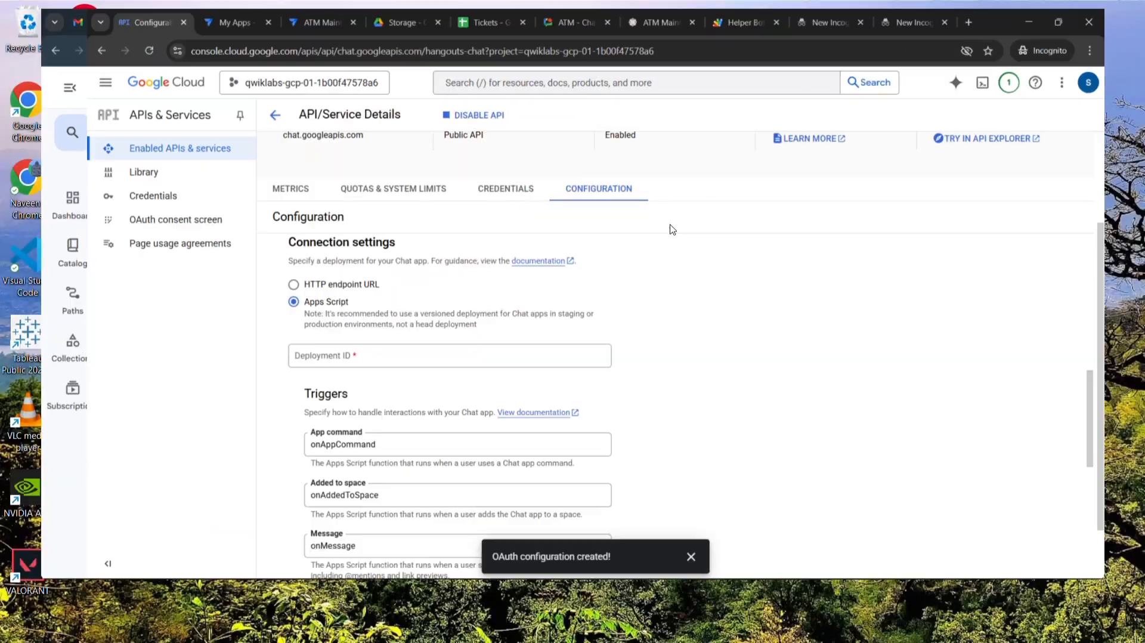
pyautogui.click(364, 395)
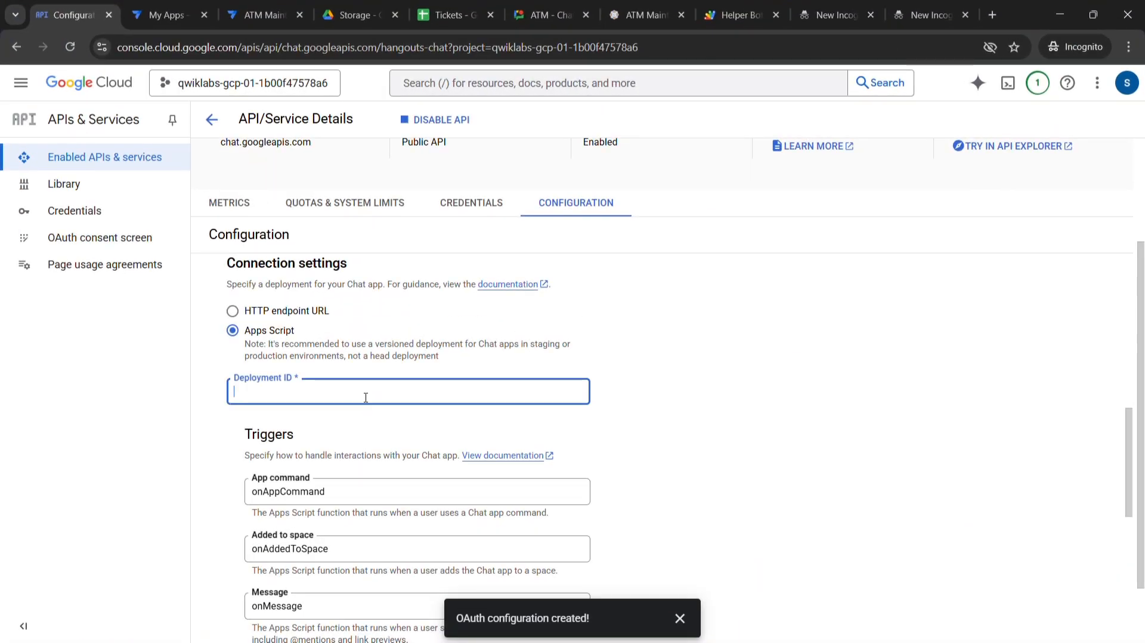
pyautogui.click(940, 12)
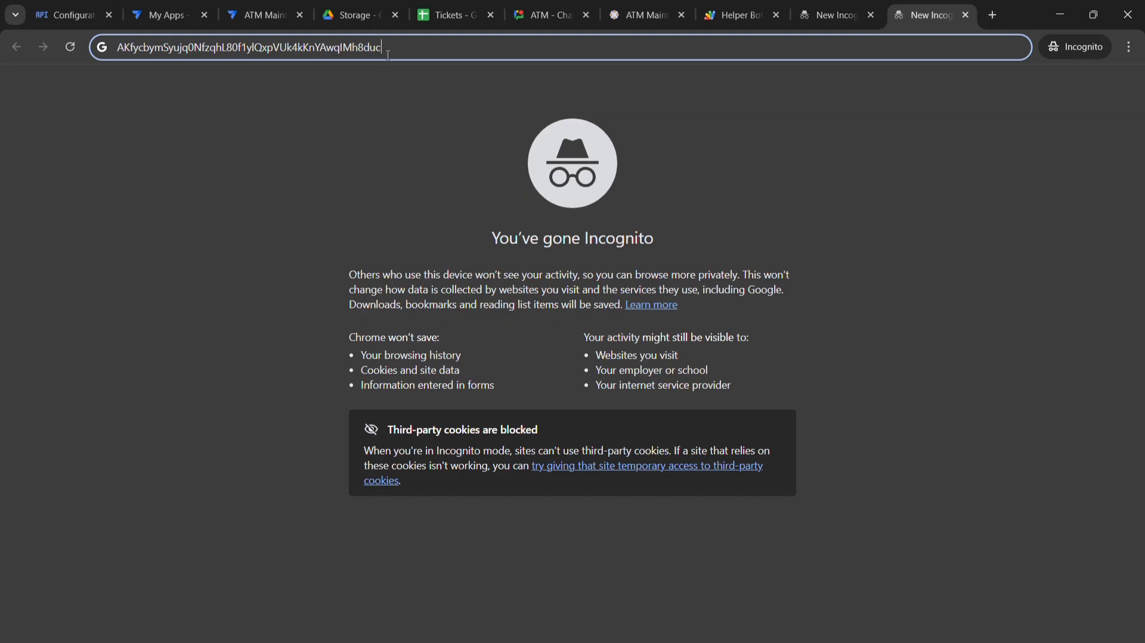
pyautogui.hotkey('ctrl', 'a')
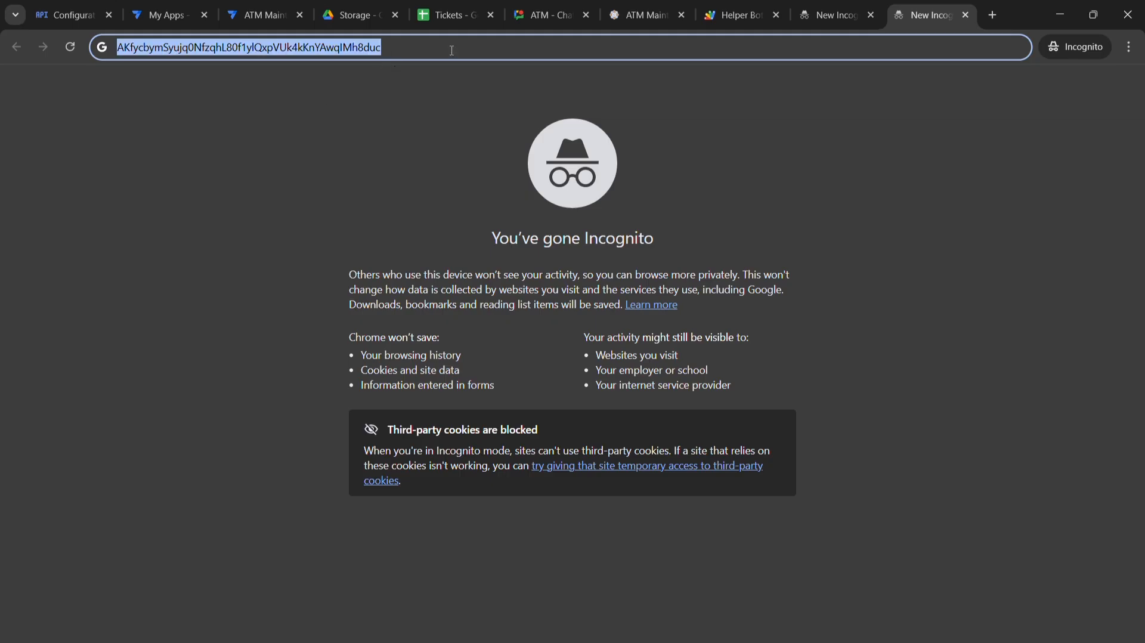
pyautogui.click(734, 14)
pyautogui.click(53, 5)
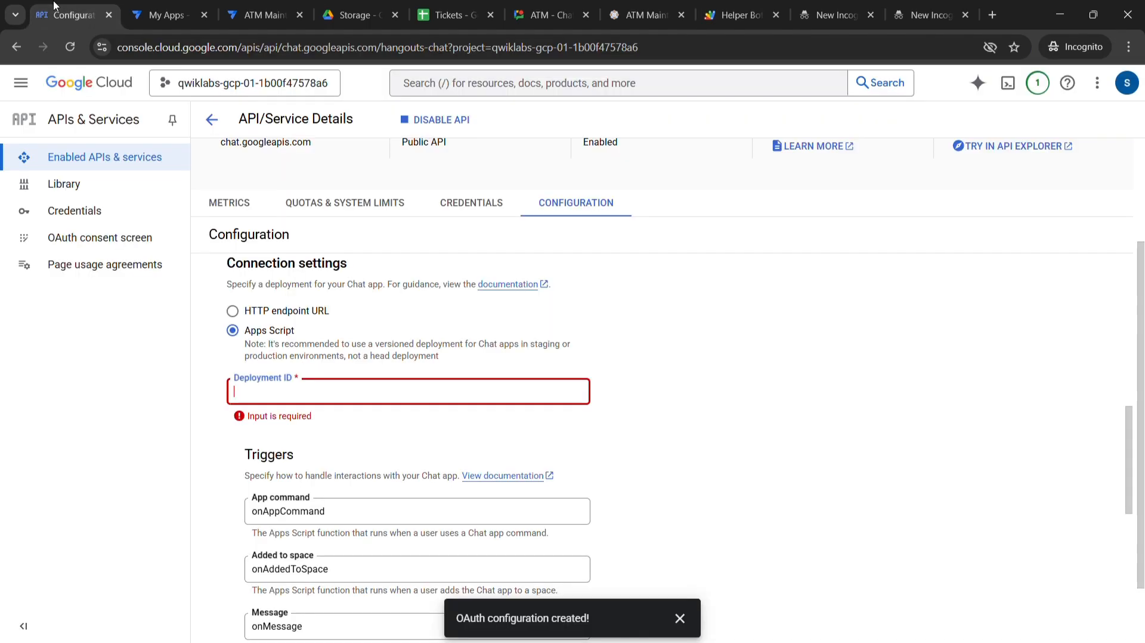
pyautogui.hotkey('ctrl', 'v')
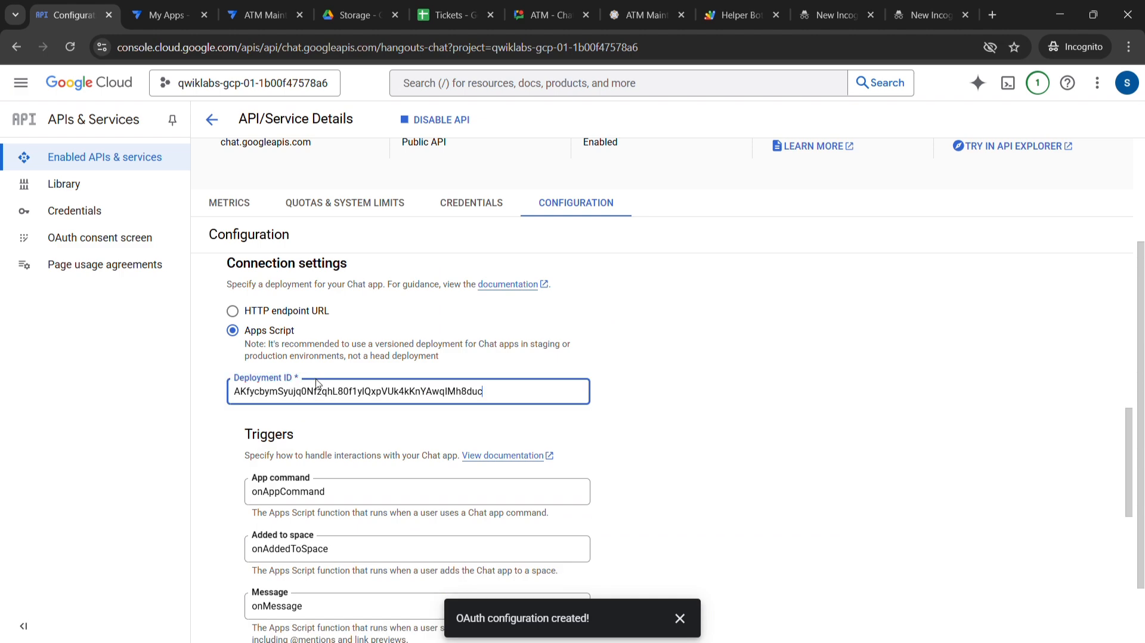
# Copy the visibility e-mail address from the challenge lab and enter it as the account allowed to use the chat app
pyautogui.scroll(-3, 291, 393)
pyautogui.scroll(-2, 320, 381)
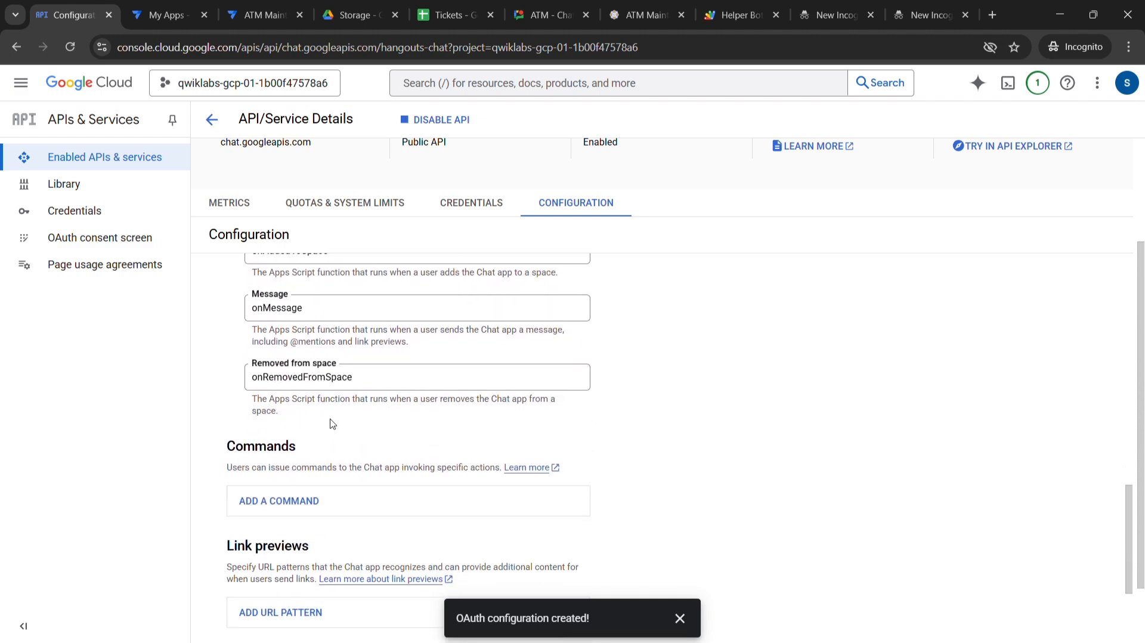
pyautogui.press('super+Tab')
pyautogui.click(662, 179)
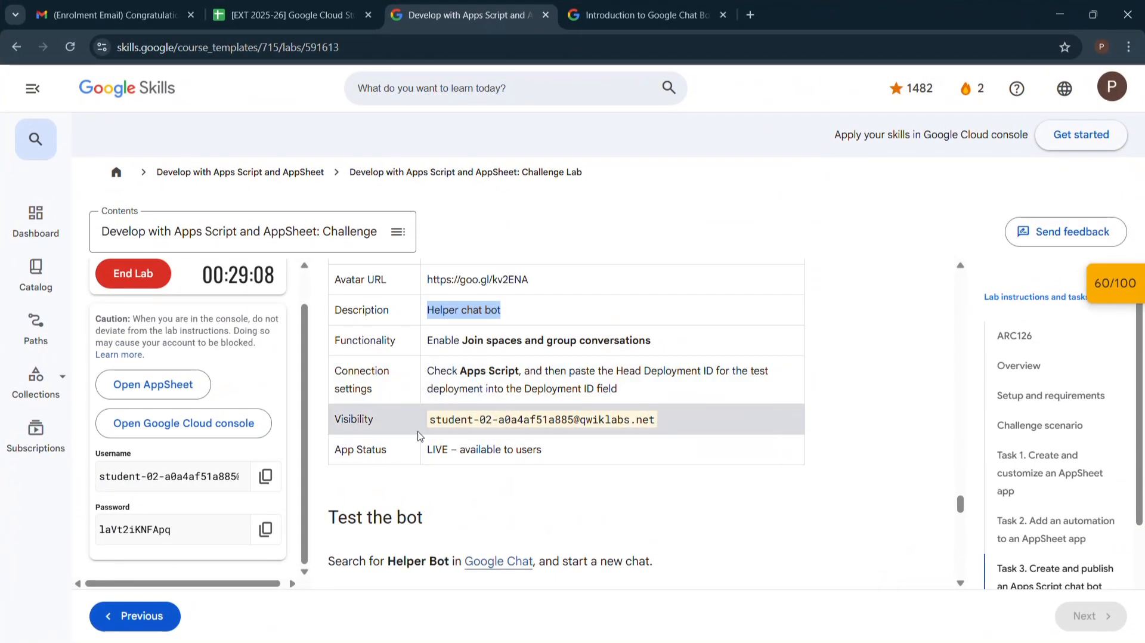
pyautogui.moveTo(428, 419); pyautogui.dragTo(664, 425)
pyautogui.hotkey('ctrl', 'c')
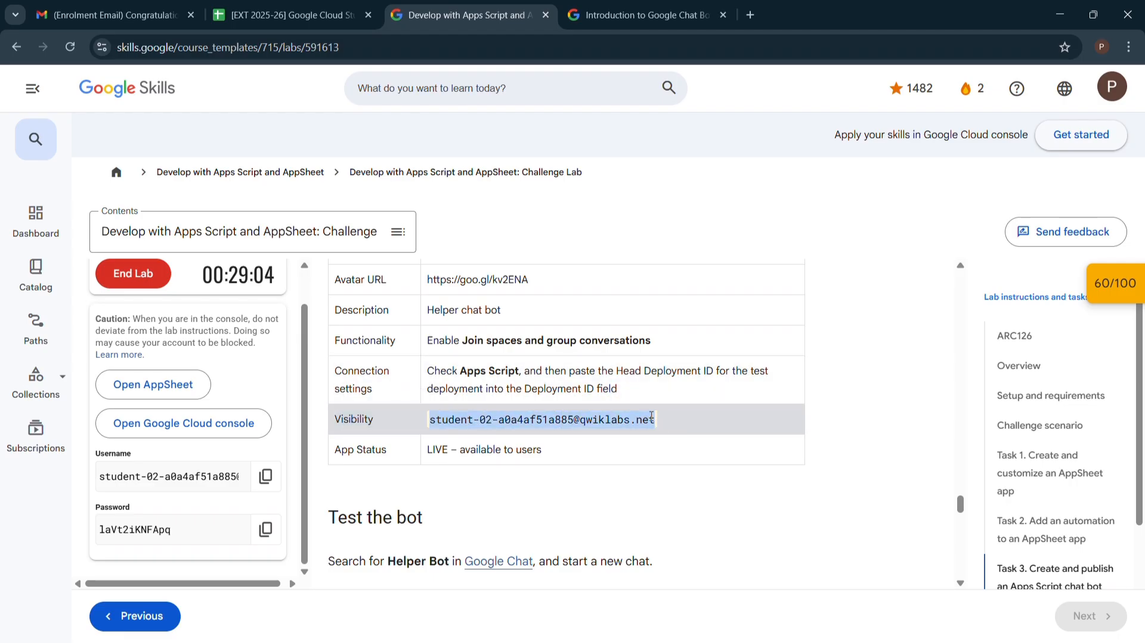
pyautogui.press('super+Tab')
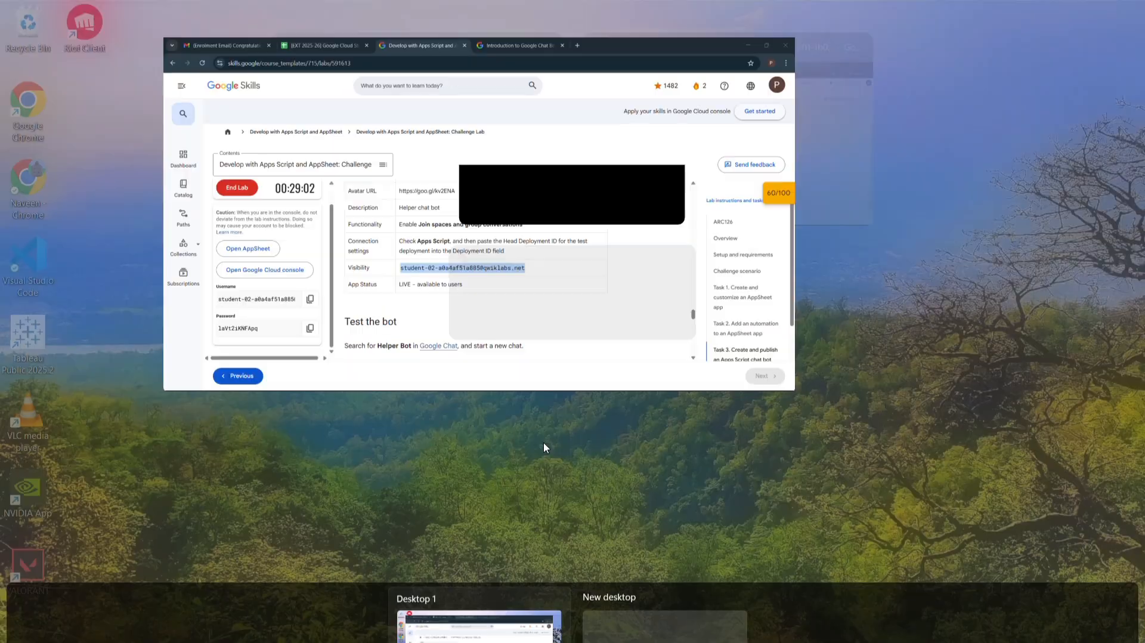
pyautogui.click(794, 151)
pyautogui.scroll(-6, 316, 449)
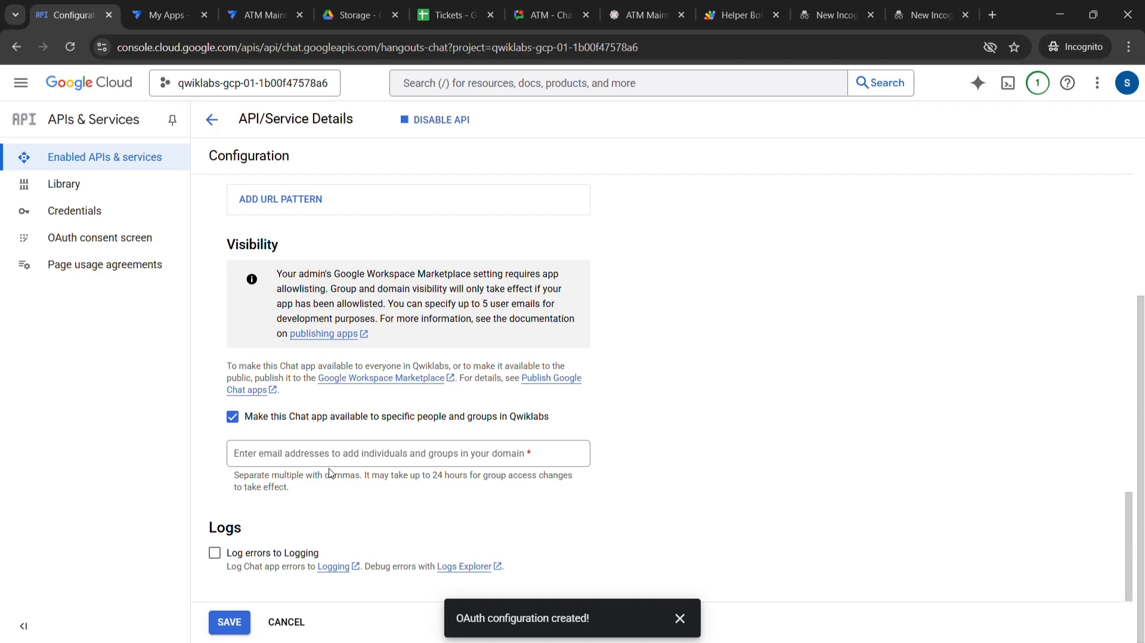
pyautogui.scroll(3, 444, 467)
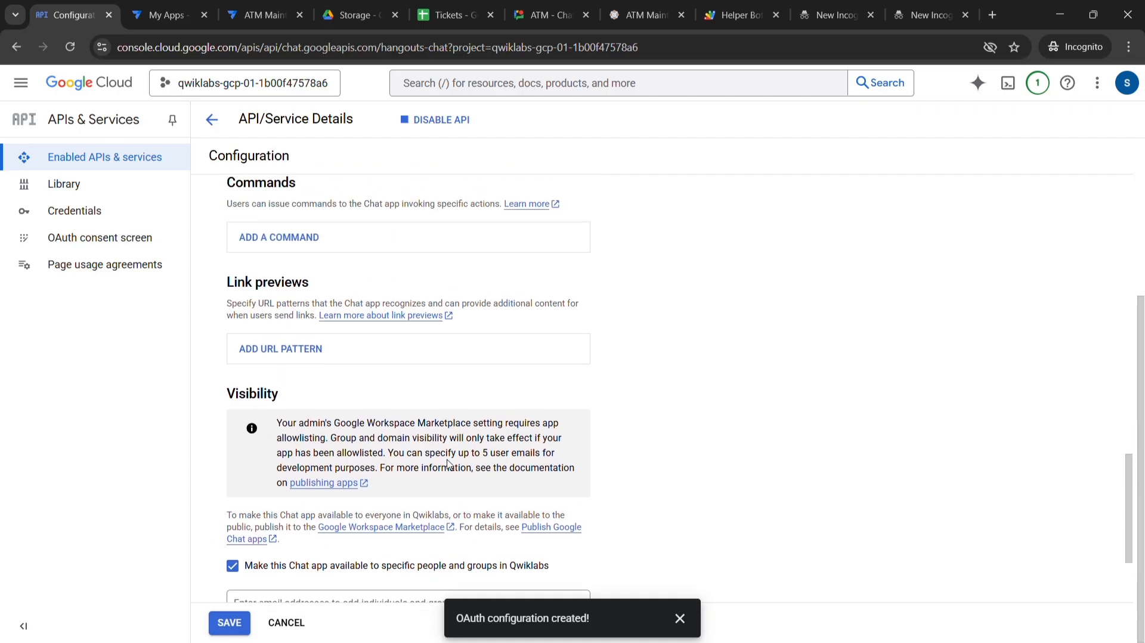
pyautogui.scroll(-3, 287, 452)
pyautogui.click(281, 451)
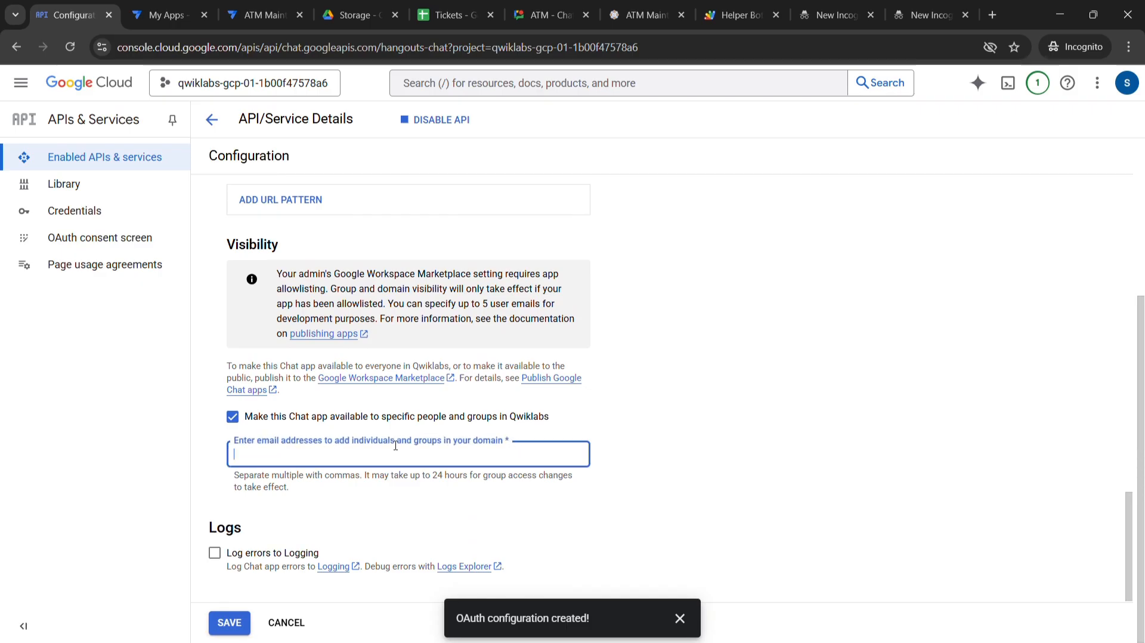
pyautogui.hotkey('ctrl', 'v')
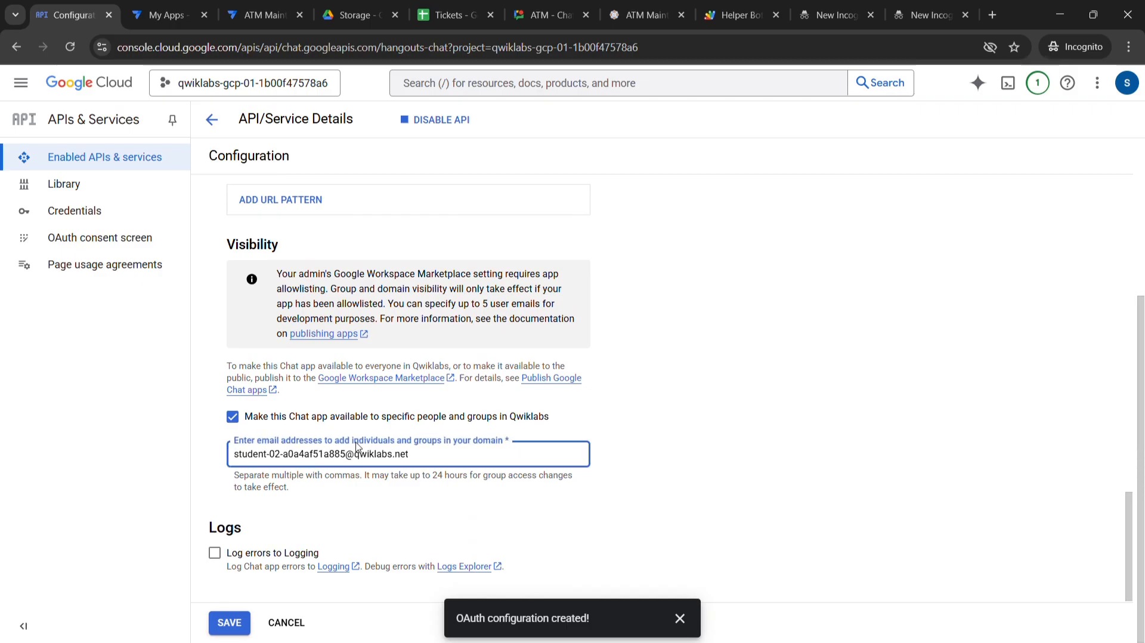
# Review the remaining publishing values and test instructions in the challenge lab, and save the chat app's configuration
pyautogui.press('super+Tab')
pyautogui.click(685, 198)
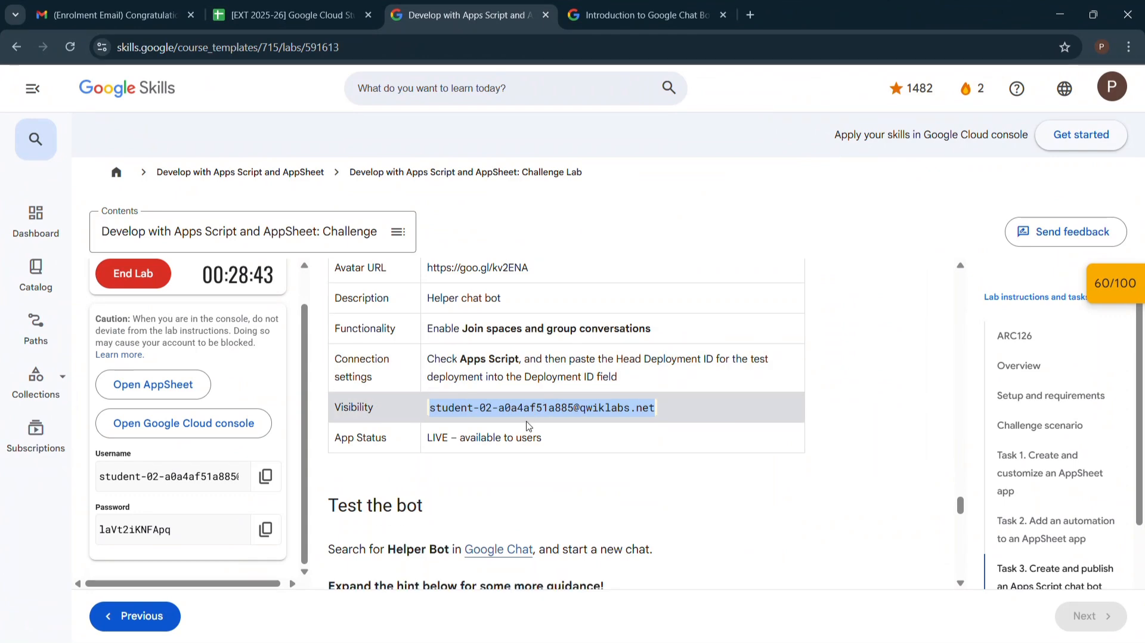
pyautogui.scroll(-1, 527, 425)
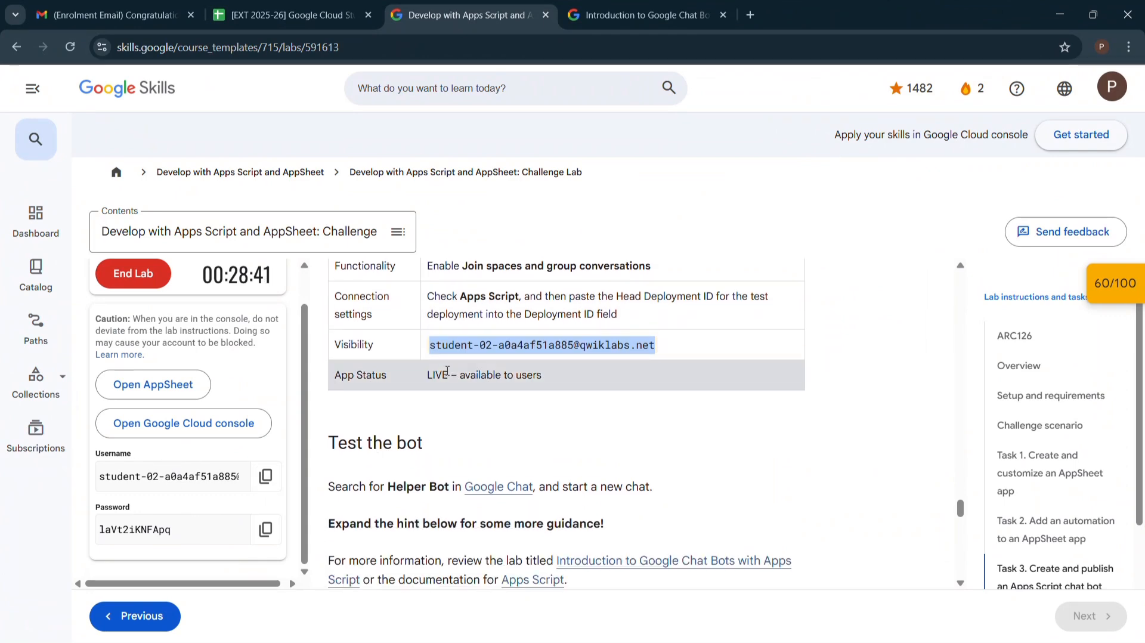
pyautogui.scroll(-2, 450, 376)
pyautogui.scroll(2, 458, 394)
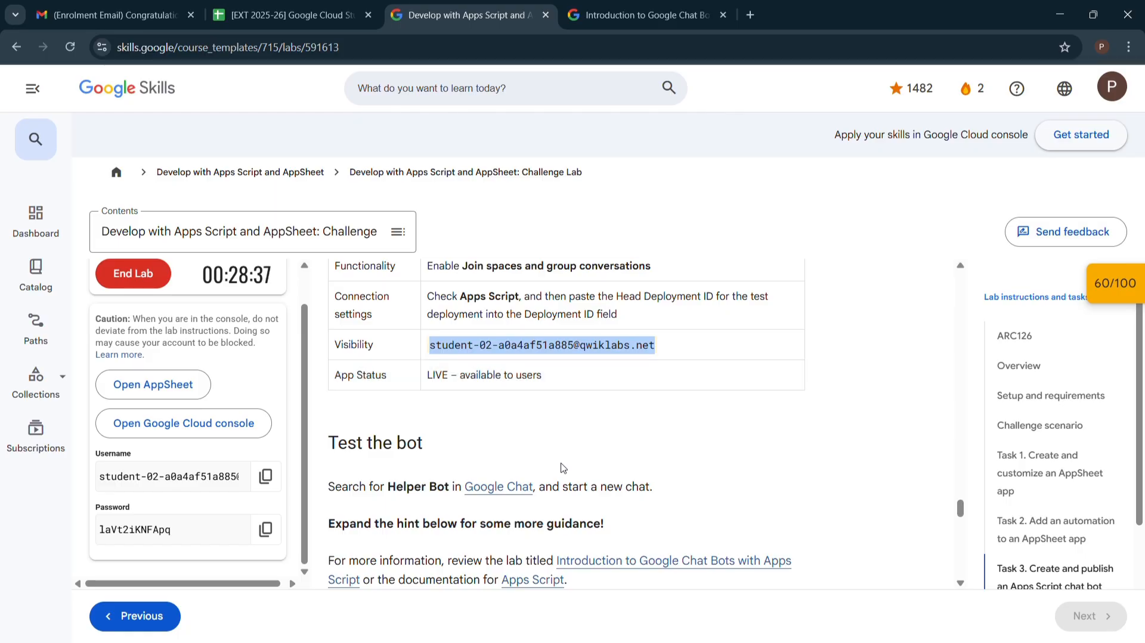
pyautogui.scroll(-1, 552, 415)
pyautogui.press('super+Tab')
pyautogui.click(732, 179)
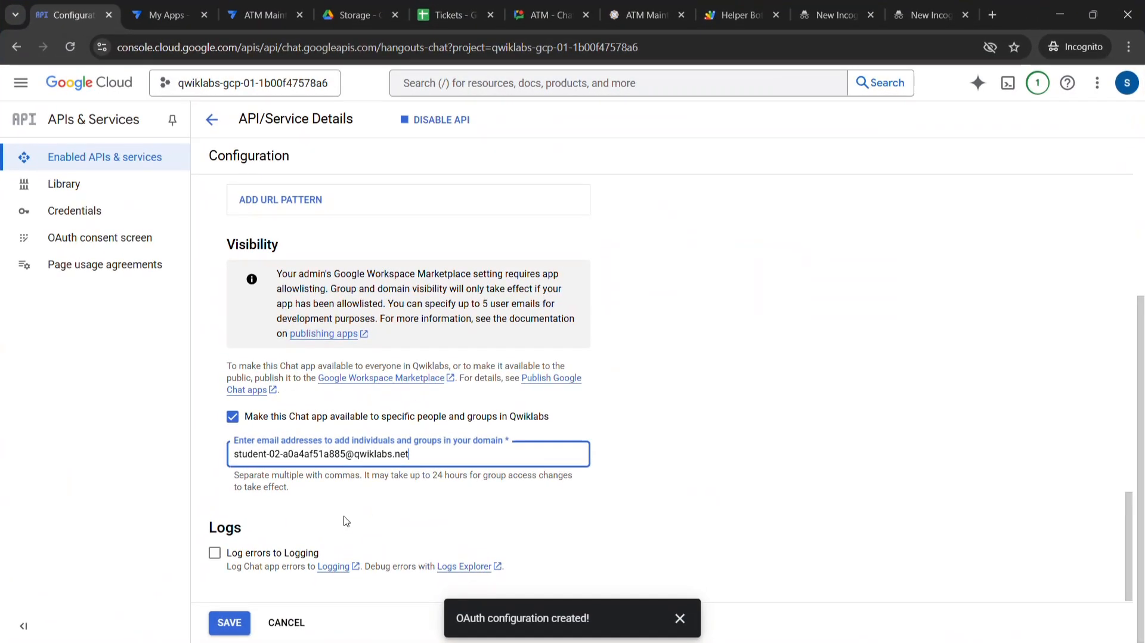
pyautogui.click(222, 622)
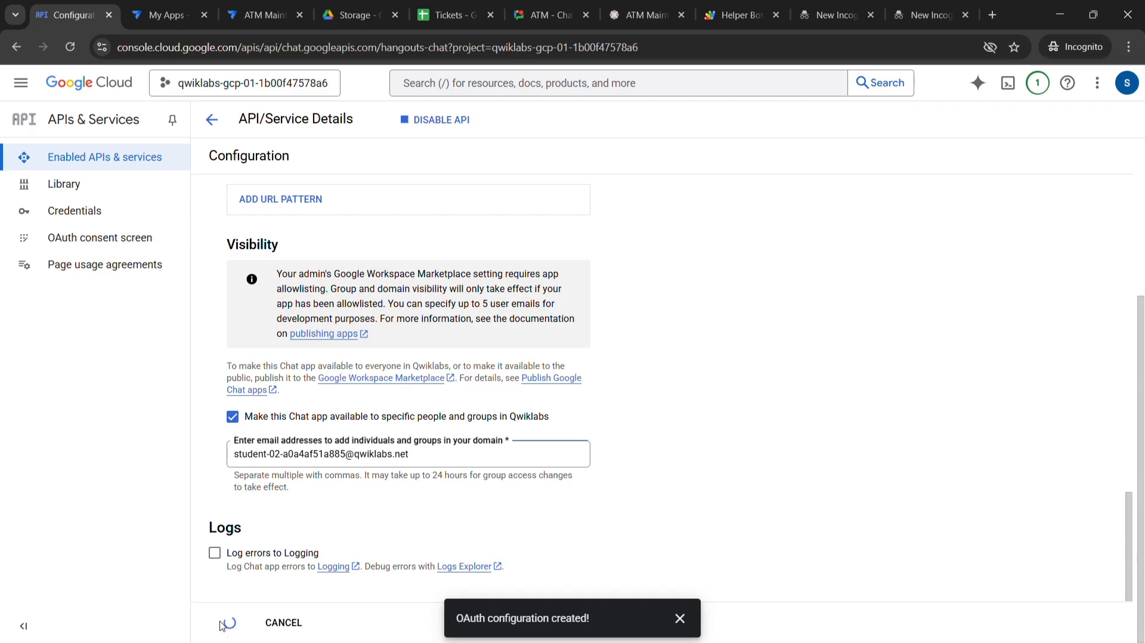
# Enable "Log errors to Logging", save the configuration again and dismiss the notification
pyautogui.scroll(8, 357, 455)
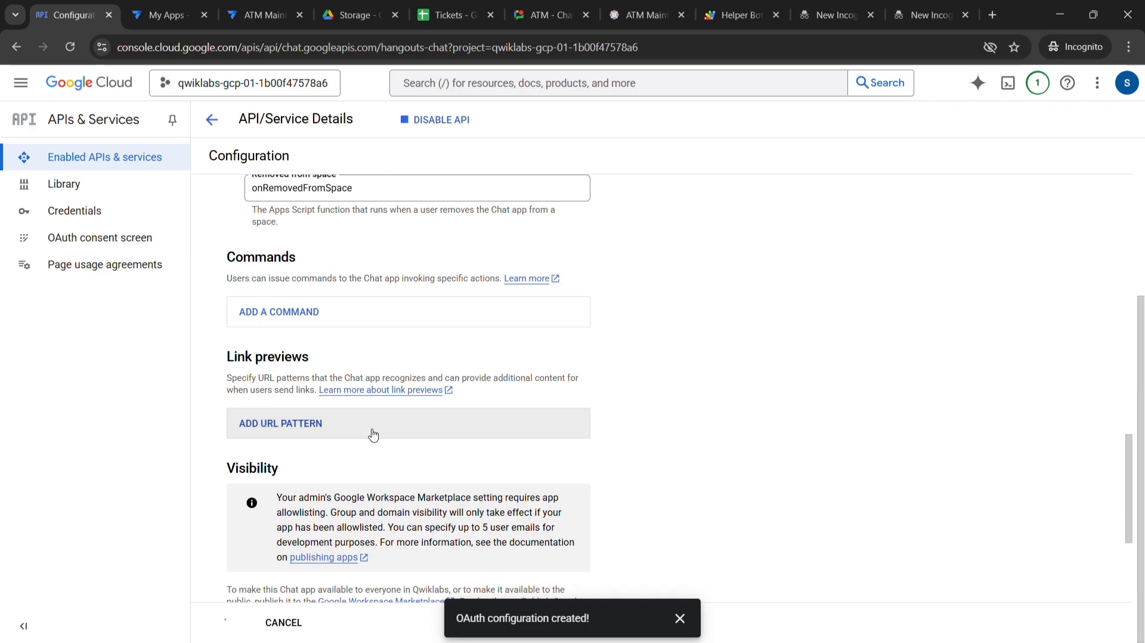
pyautogui.scroll(-8, 402, 414)
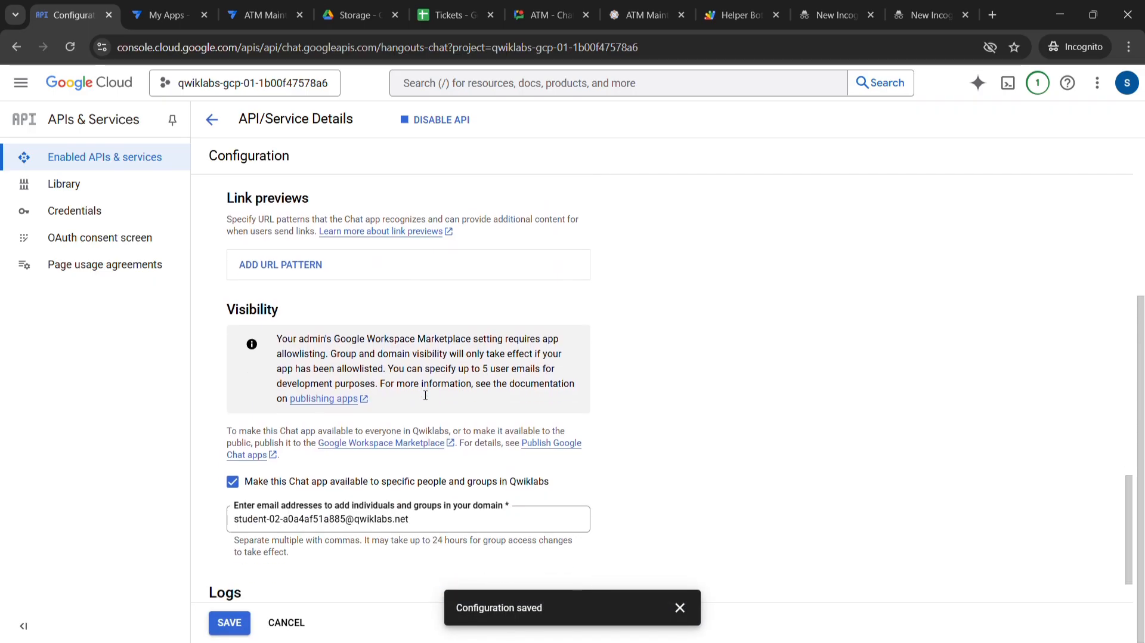
pyautogui.click(229, 621)
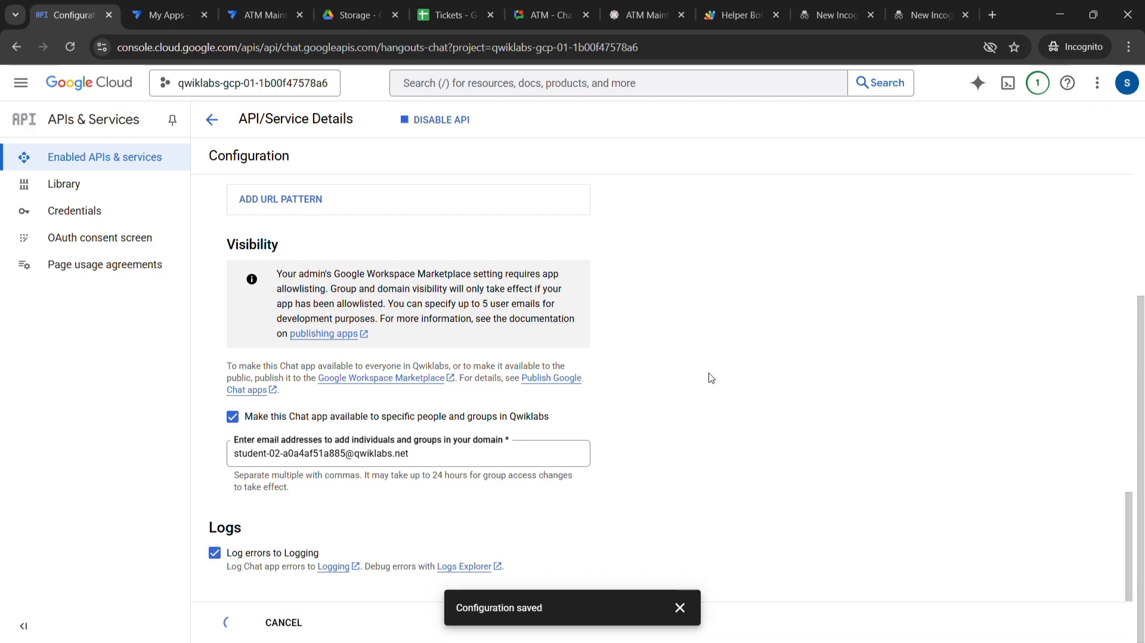
pyautogui.click(680, 607)
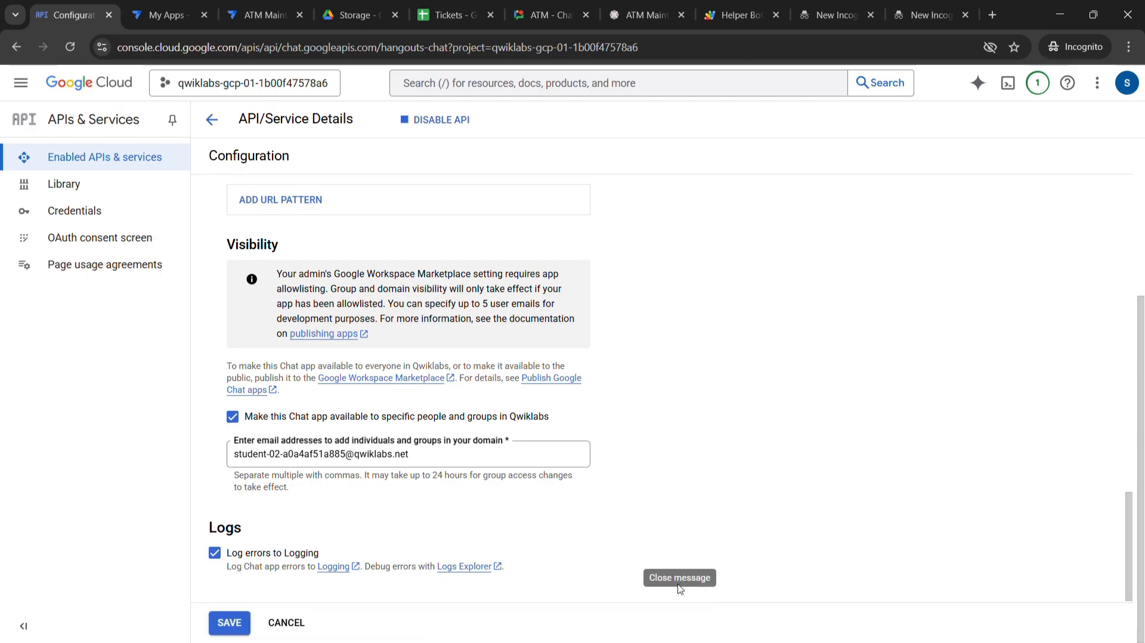
# Check the lab's "Test the bot" instructions and switch to the ATM space in Google Chat
pyautogui.press('super+Tab')
pyautogui.click(793, 192)
pyautogui.scroll(-1, 625, 368)
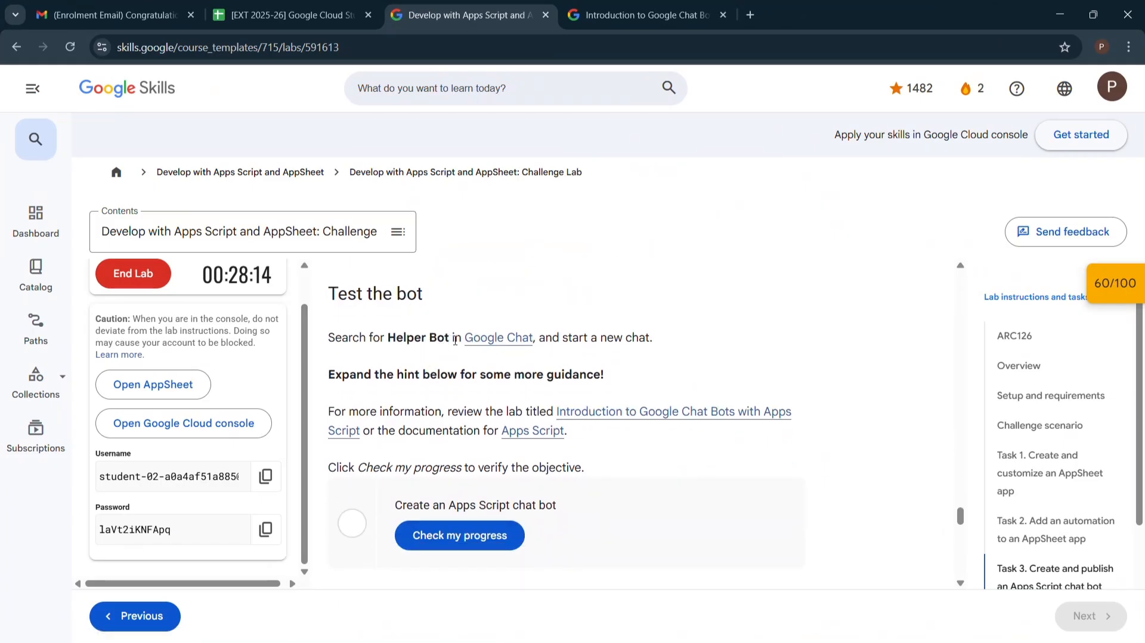
pyautogui.press('super+Tab')
pyautogui.click(785, 199)
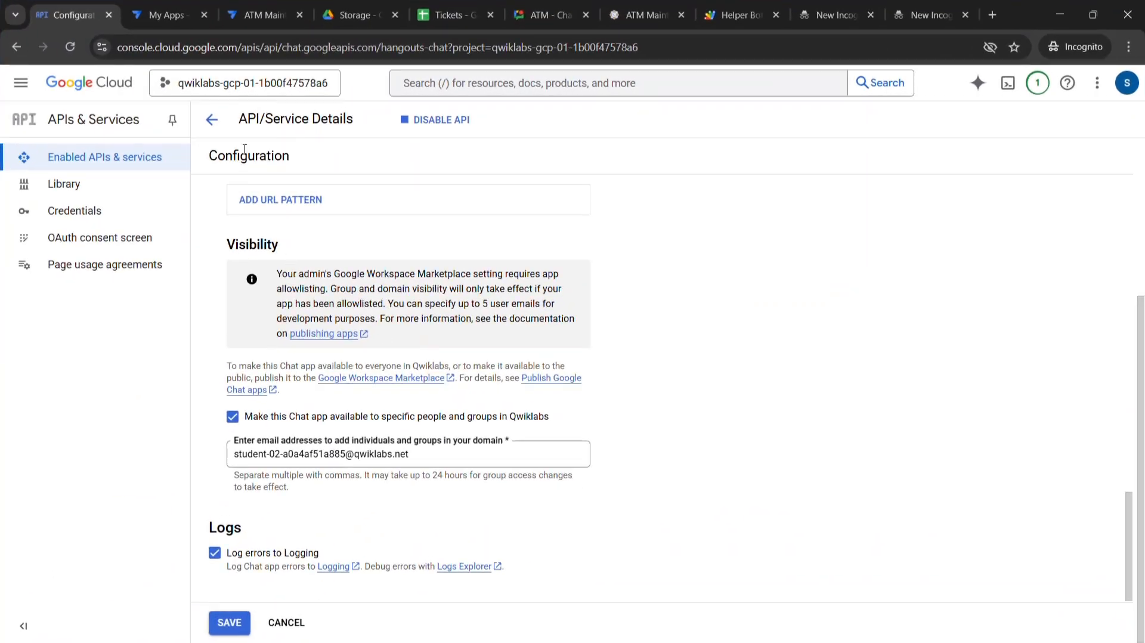
pyautogui.click(672, 19)
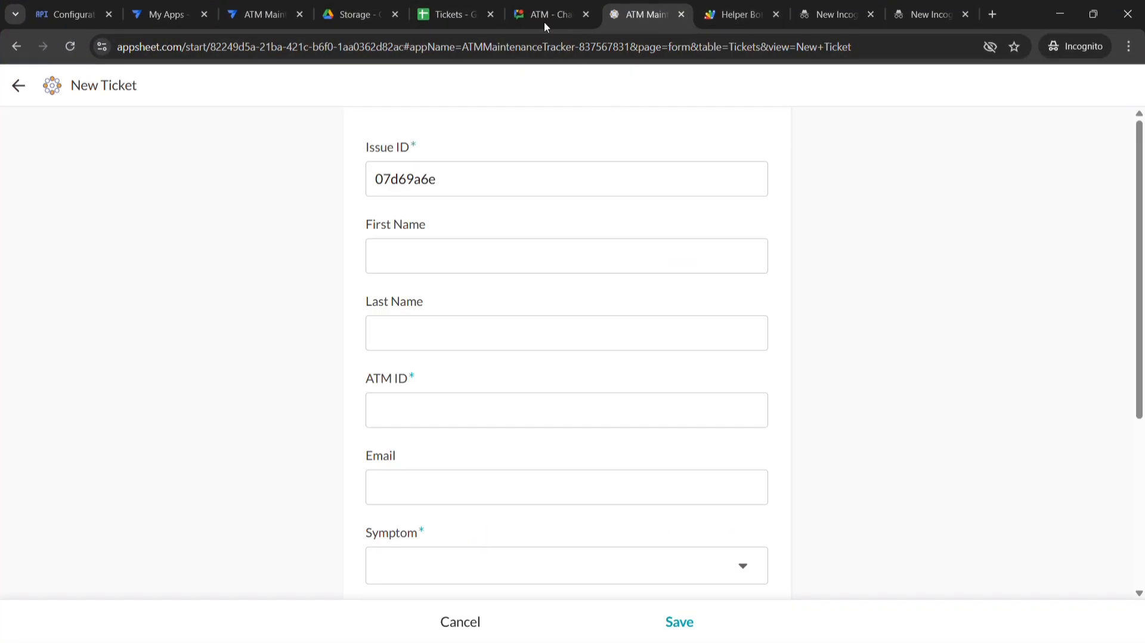
pyautogui.doubleClick(1025, 12)
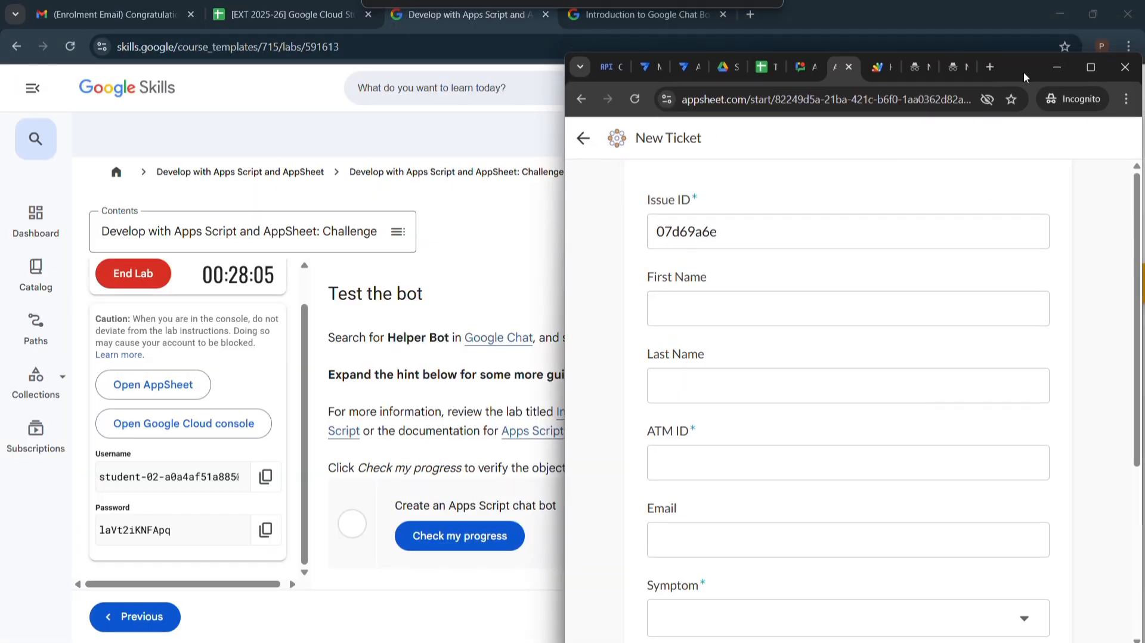
pyautogui.click(797, 70)
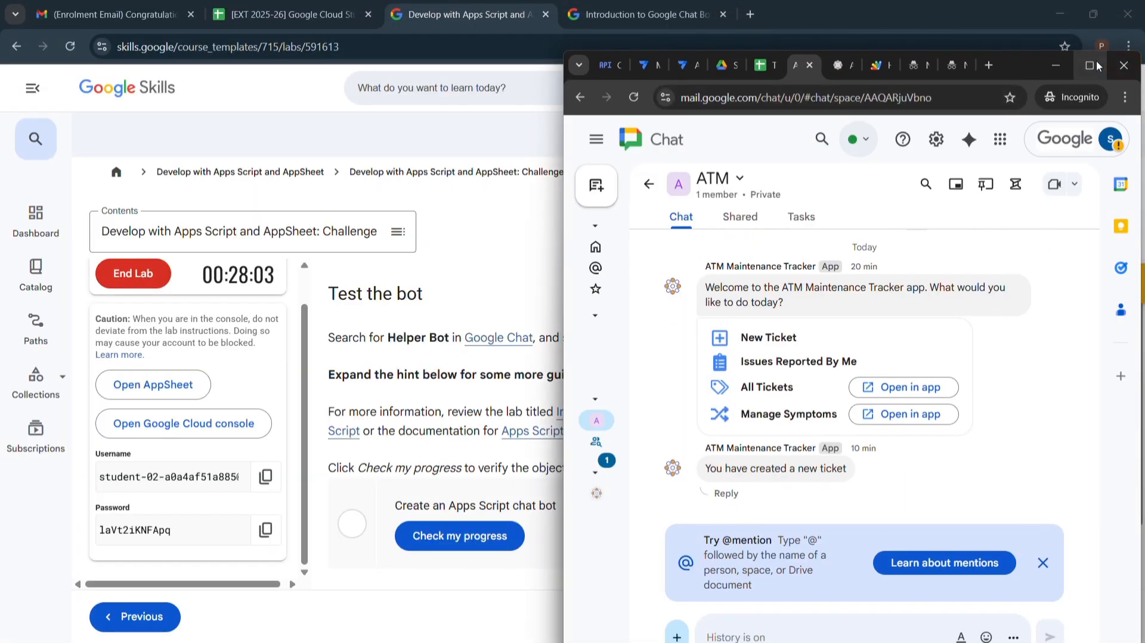
# Find the Helper Bot app, install it into the ATM space and open its direct chat
pyautogui.click(1089, 65)
pyautogui.scroll(5, 729, 380)
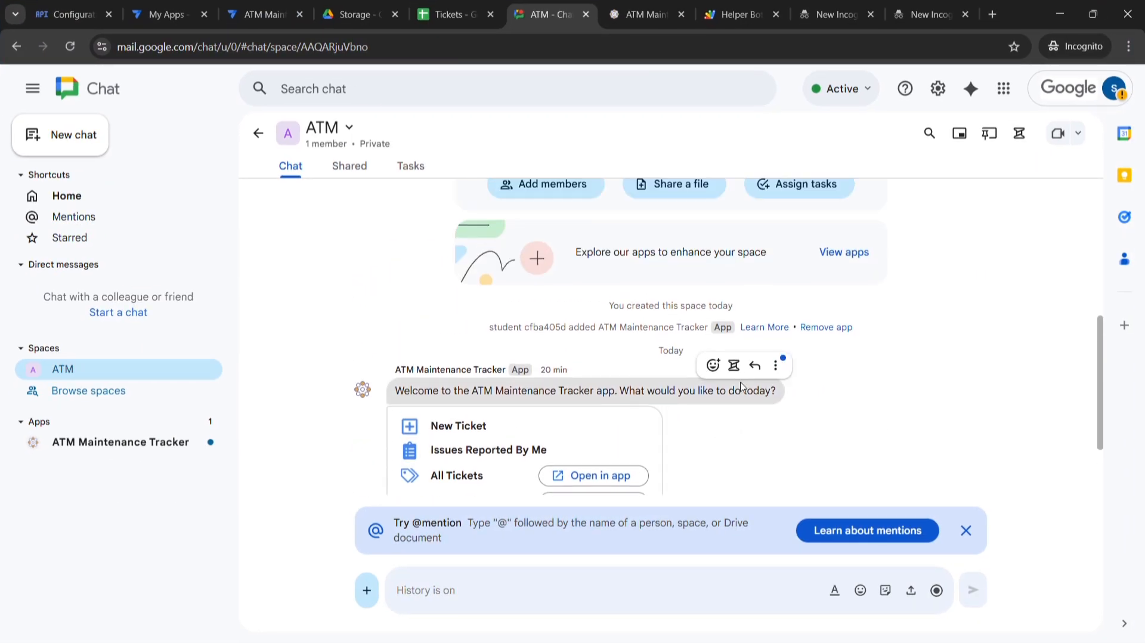
pyautogui.click(841, 366)
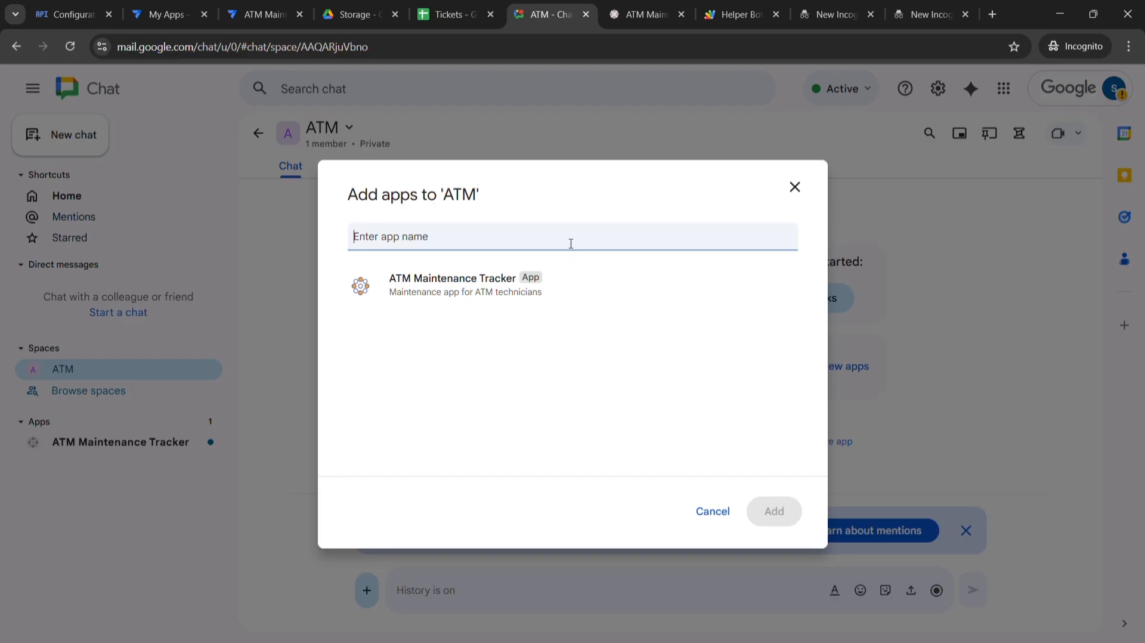
pyautogui.write('H')
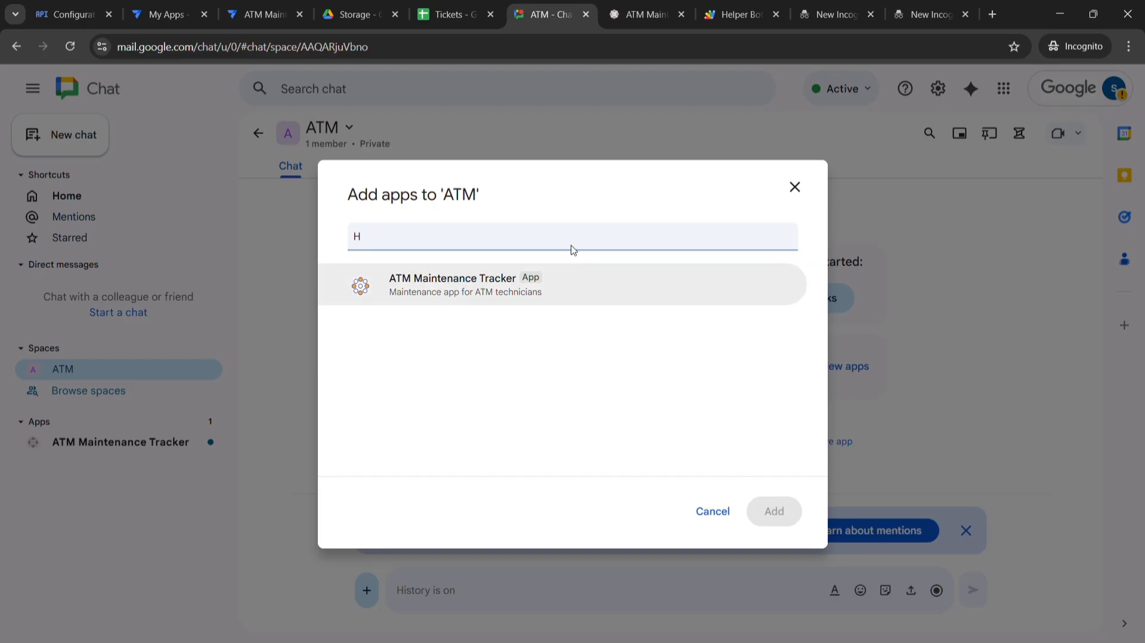
pyautogui.write('elper')
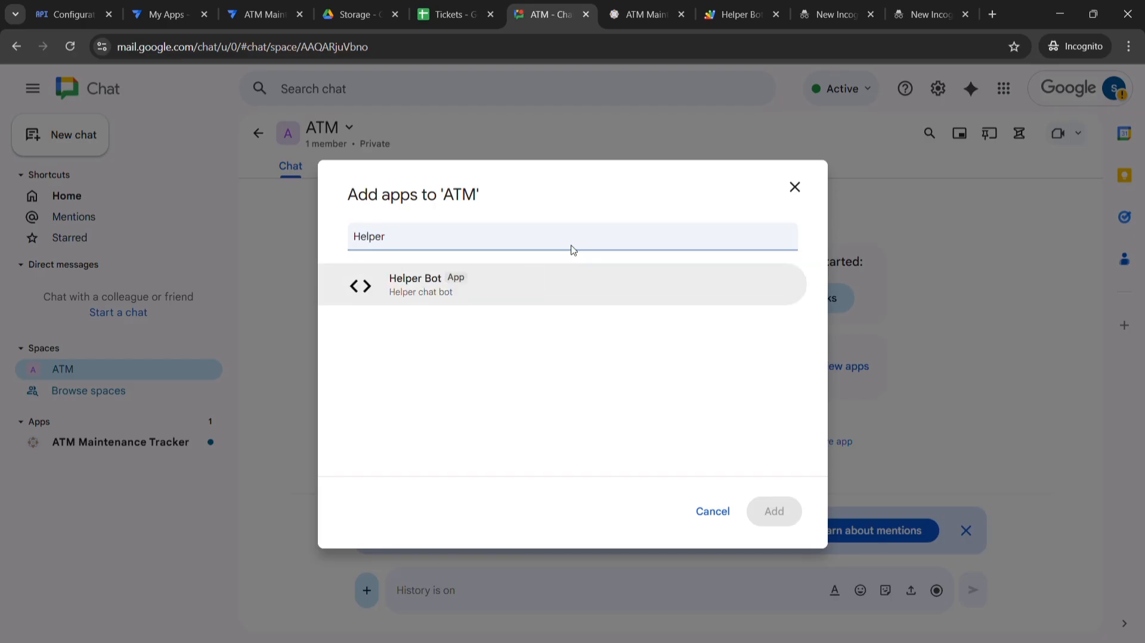
pyautogui.click(531, 275)
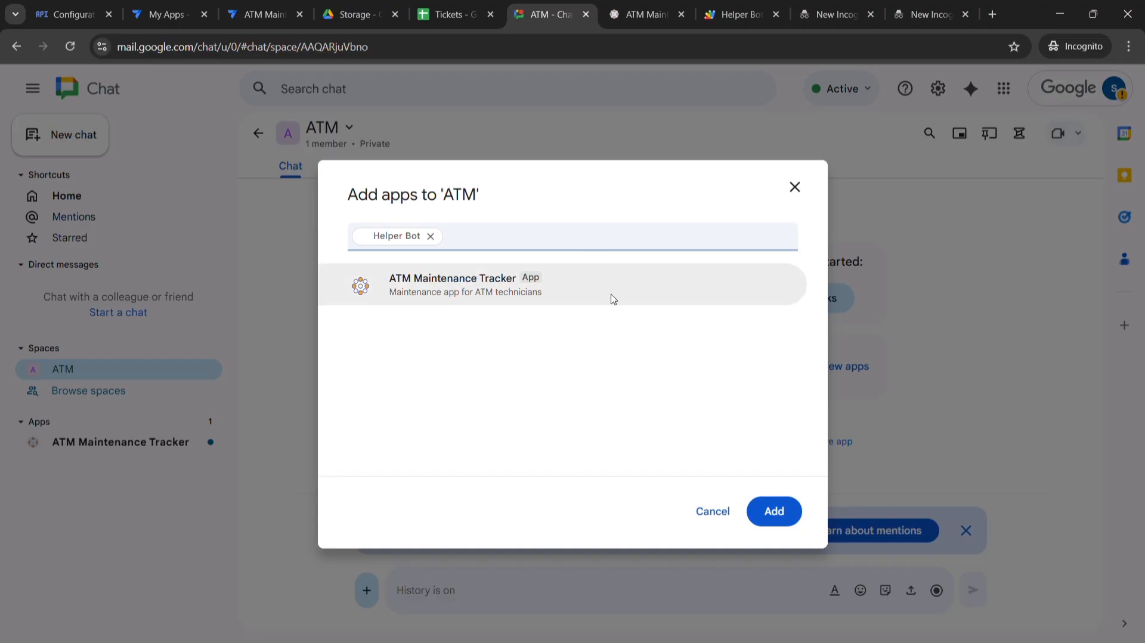
pyautogui.click(791, 515)
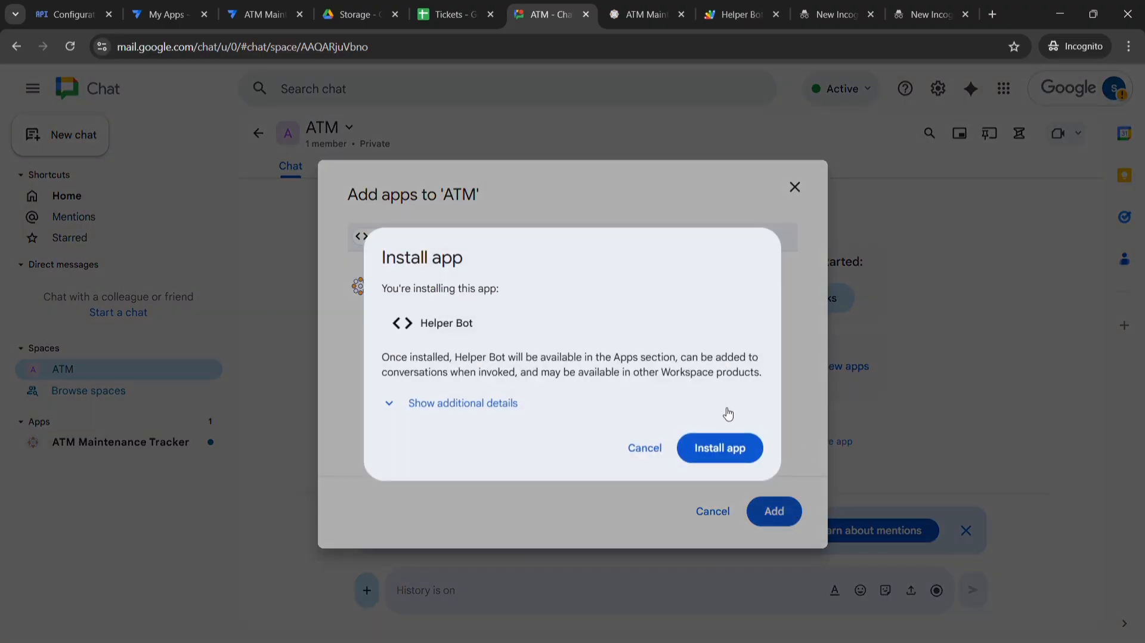
pyautogui.click(733, 448)
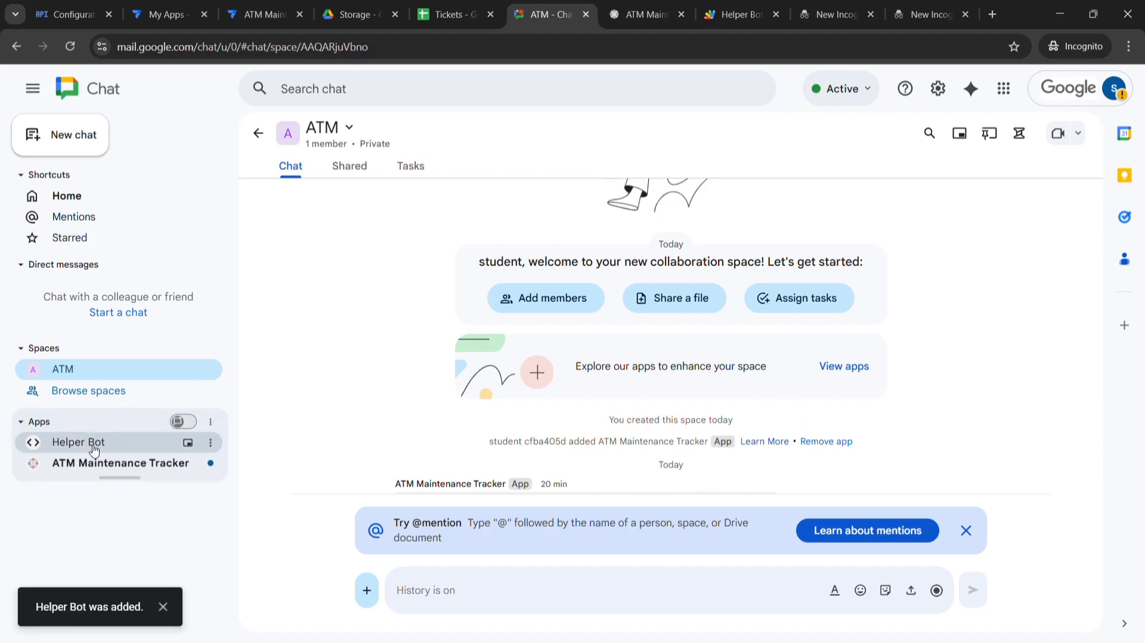
pyautogui.click(94, 449)
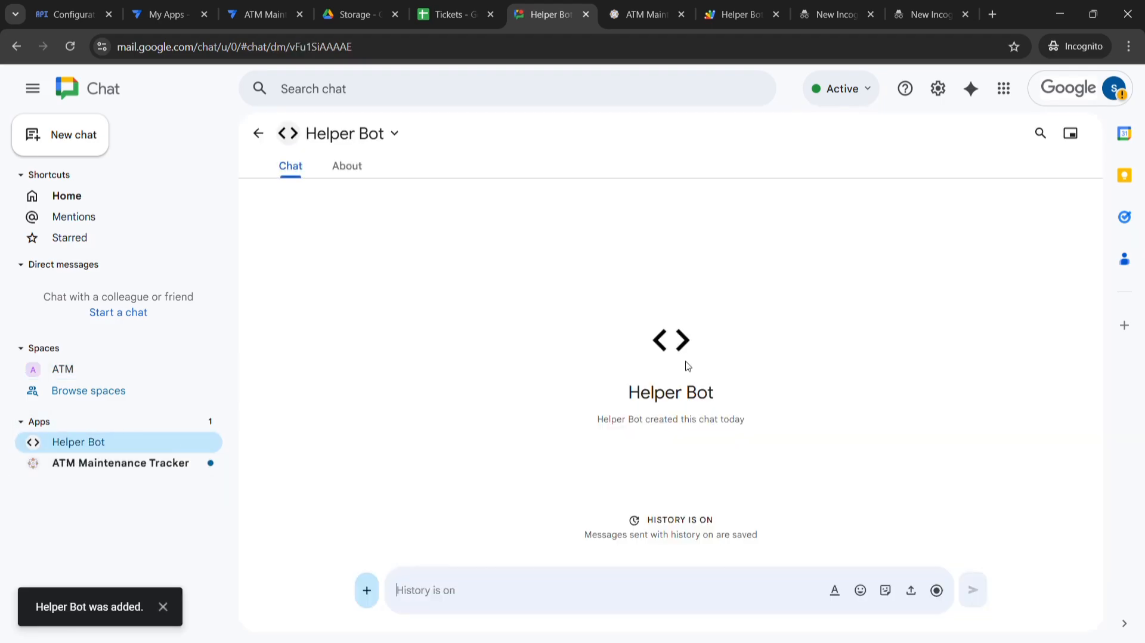
# Switch to the "Introduction to Google Chat Bots with Apps Script" lab and read its "Test the chat bot" instructions
pyautogui.press('super+Tab')
pyautogui.click(626, 444)
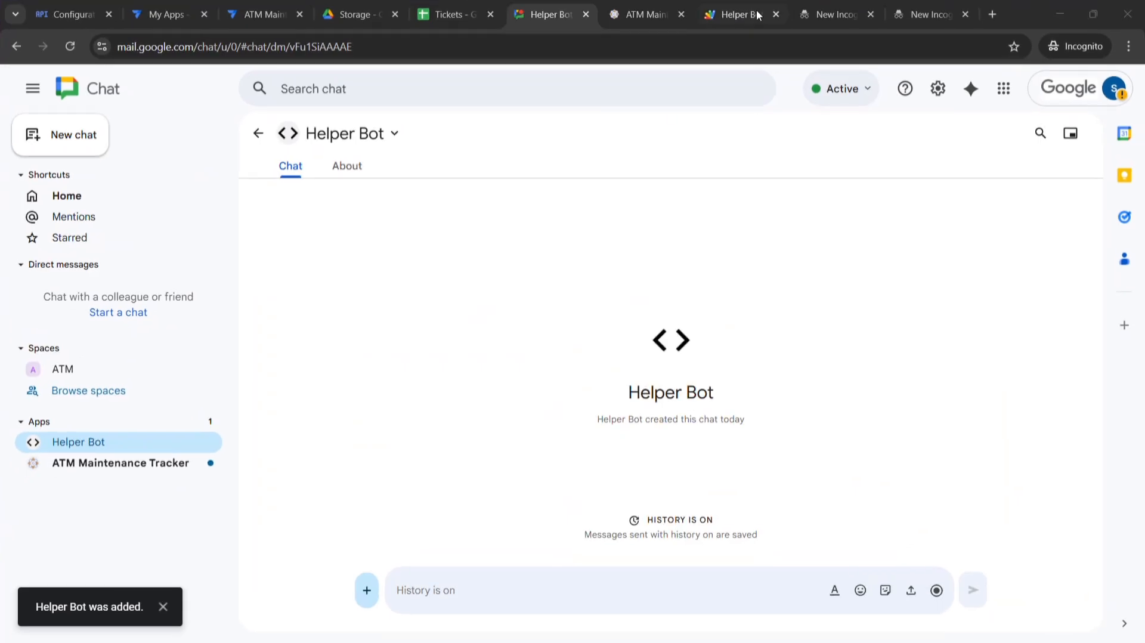
pyautogui.press('super+Tab')
pyautogui.click(703, 346)
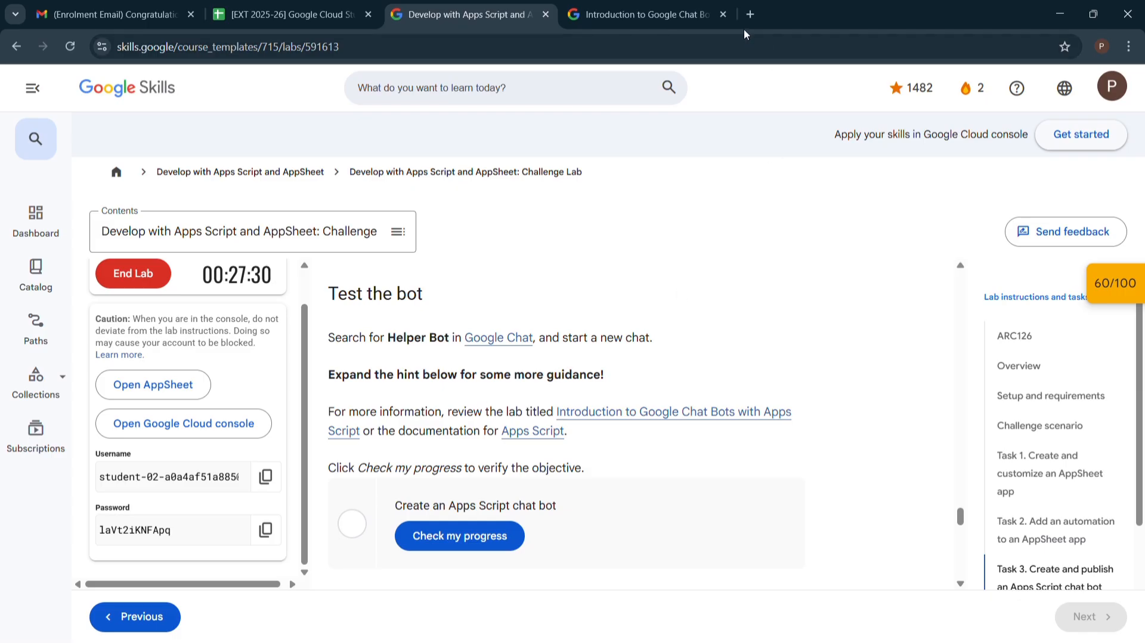
pyautogui.click(689, 25)
pyautogui.scroll(-8, 560, 402)
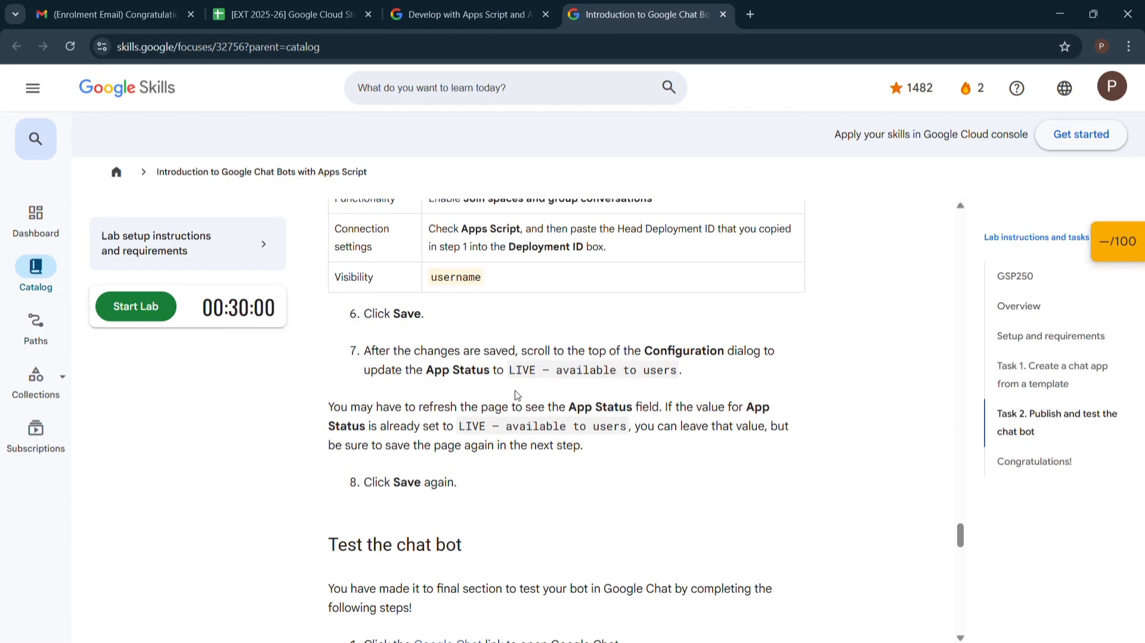
pyautogui.scroll(-4, 616, 286)
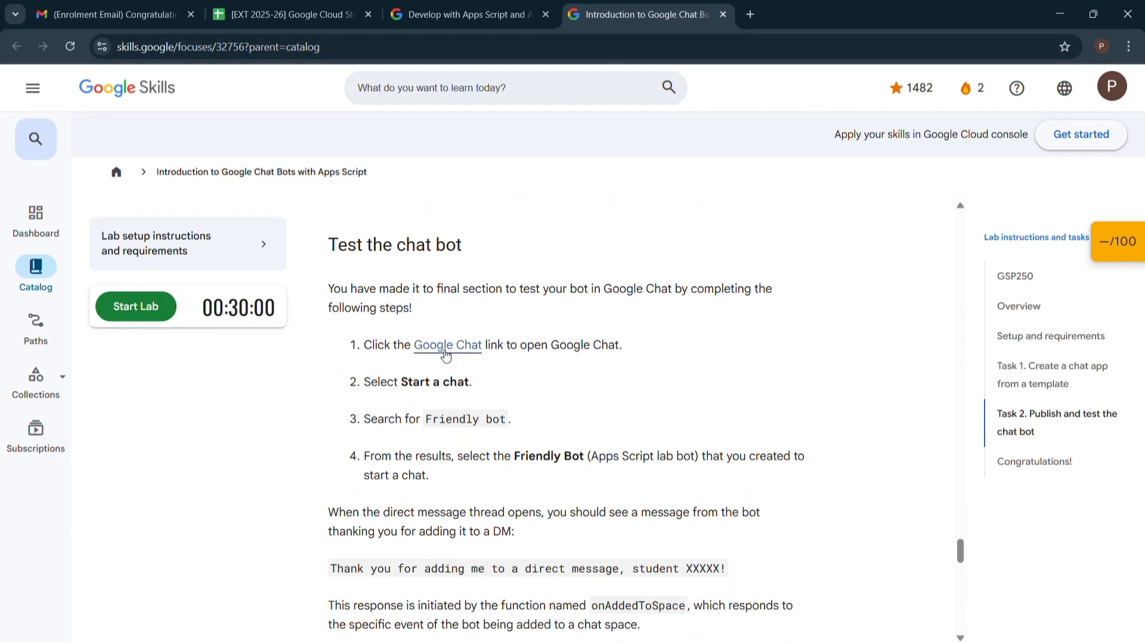
pyautogui.scroll(-1, 436, 415)
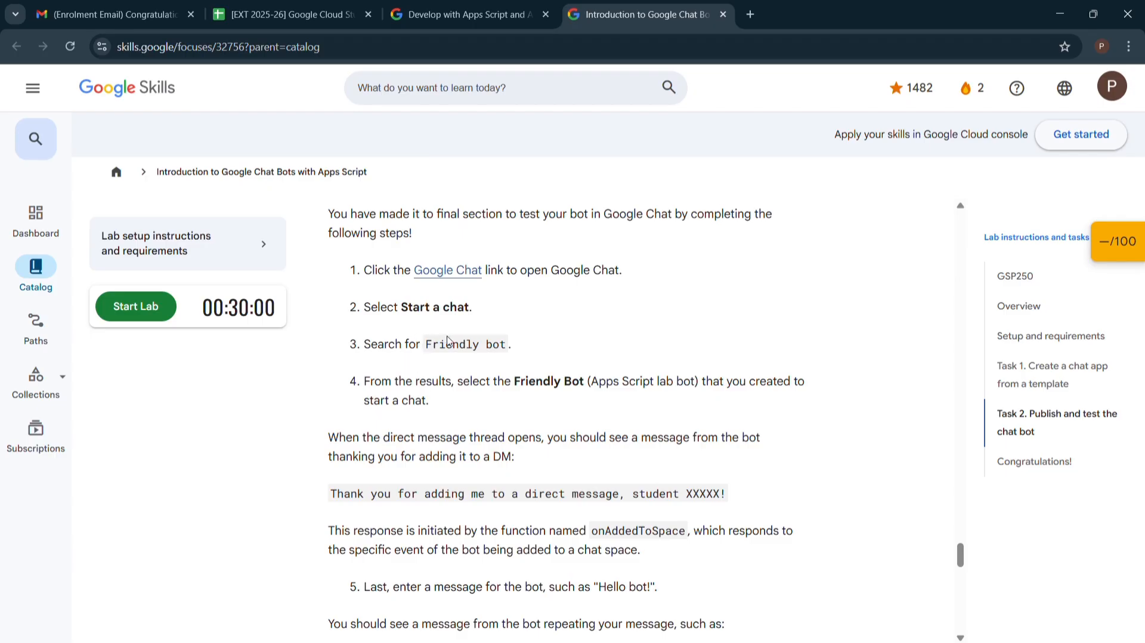
pyautogui.scroll(-2, 525, 330)
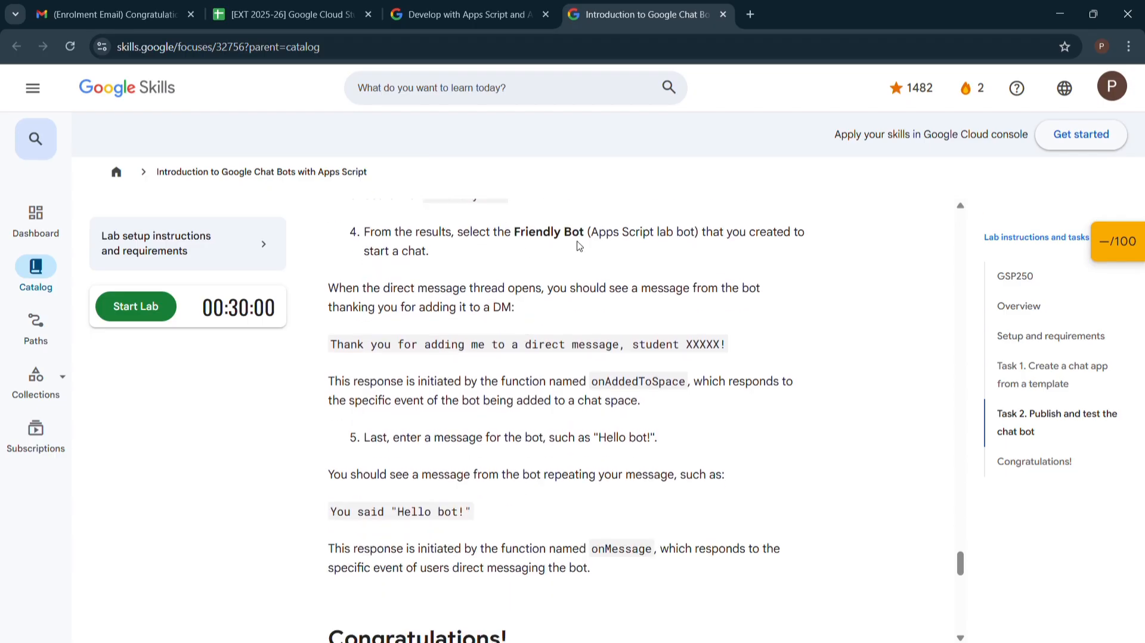
pyautogui.scroll(-4, 562, 285)
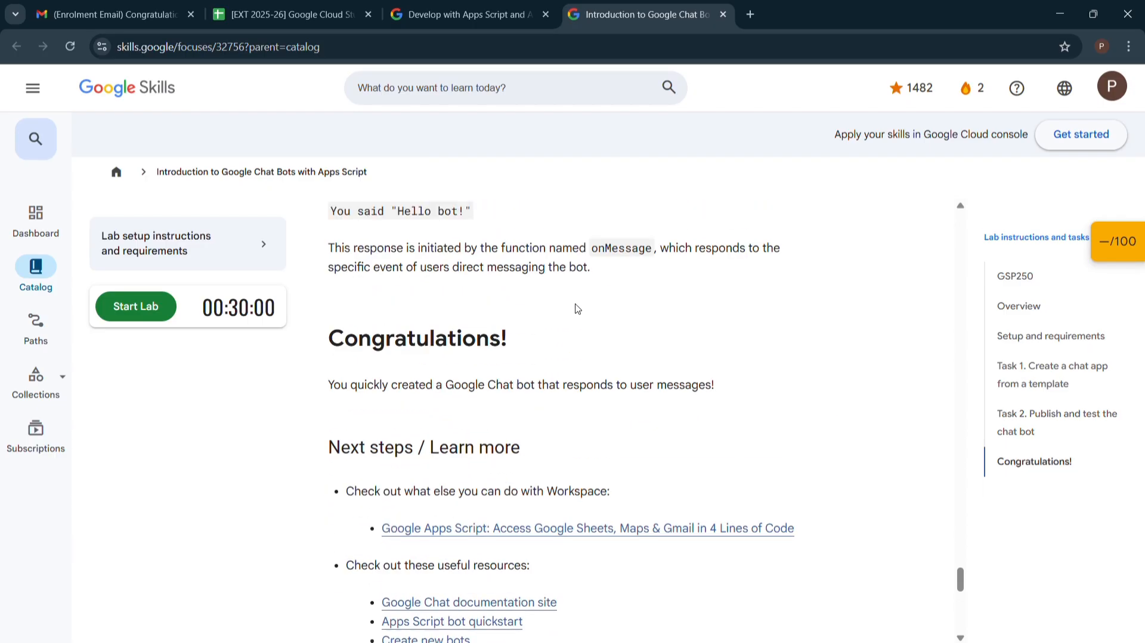
# Return to the challenge lab and run the progress check for "Create an Apps Script chat bot"
pyautogui.press('super+Tab')
pyautogui.click(439, 131)
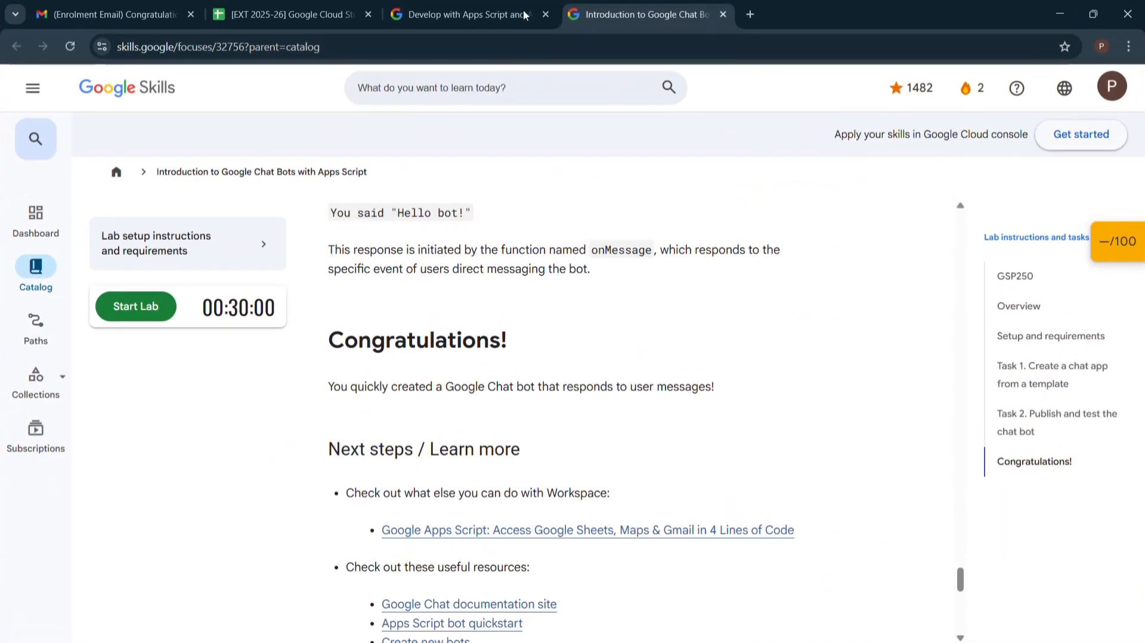
pyautogui.click(415, 18)
pyautogui.click(462, 540)
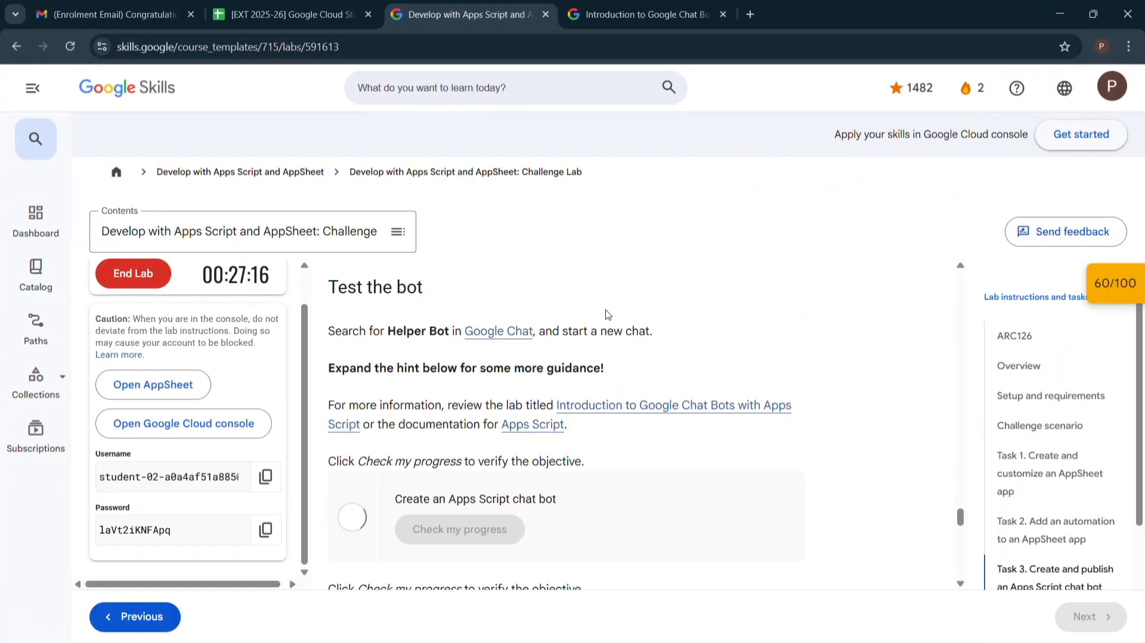
pyautogui.scroll(-3, 570, 434)
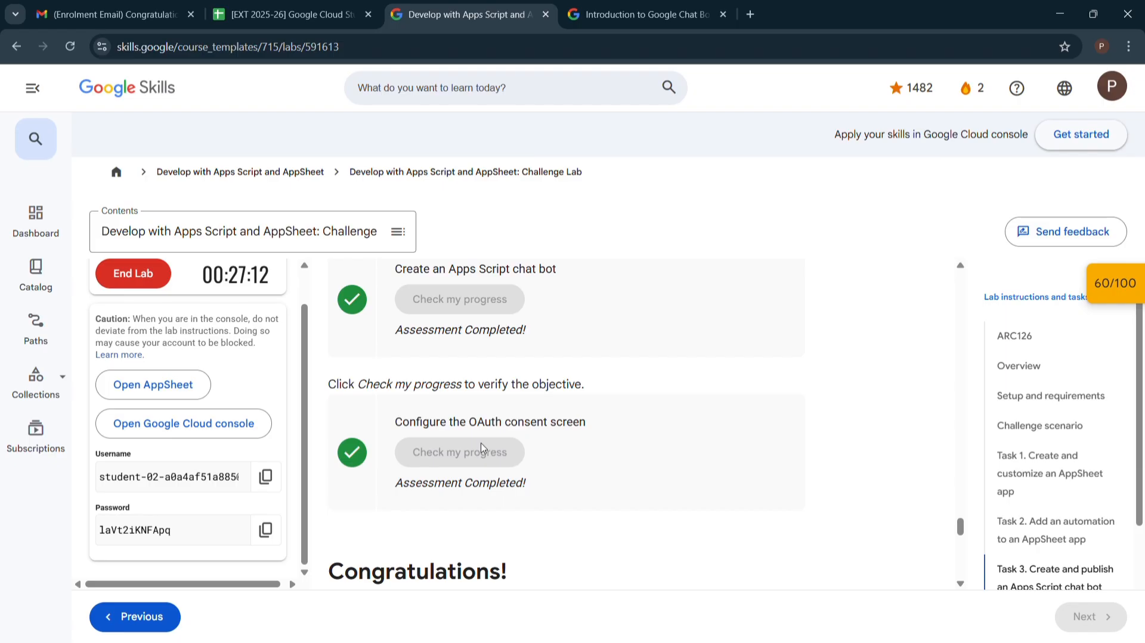
# Look through the challenge lab's instructions and progress checkpoints from Overview to Task 3
pyautogui.scroll(-5, 482, 447)
pyautogui.scroll(4, 481, 444)
pyautogui.scroll(15, 483, 447)
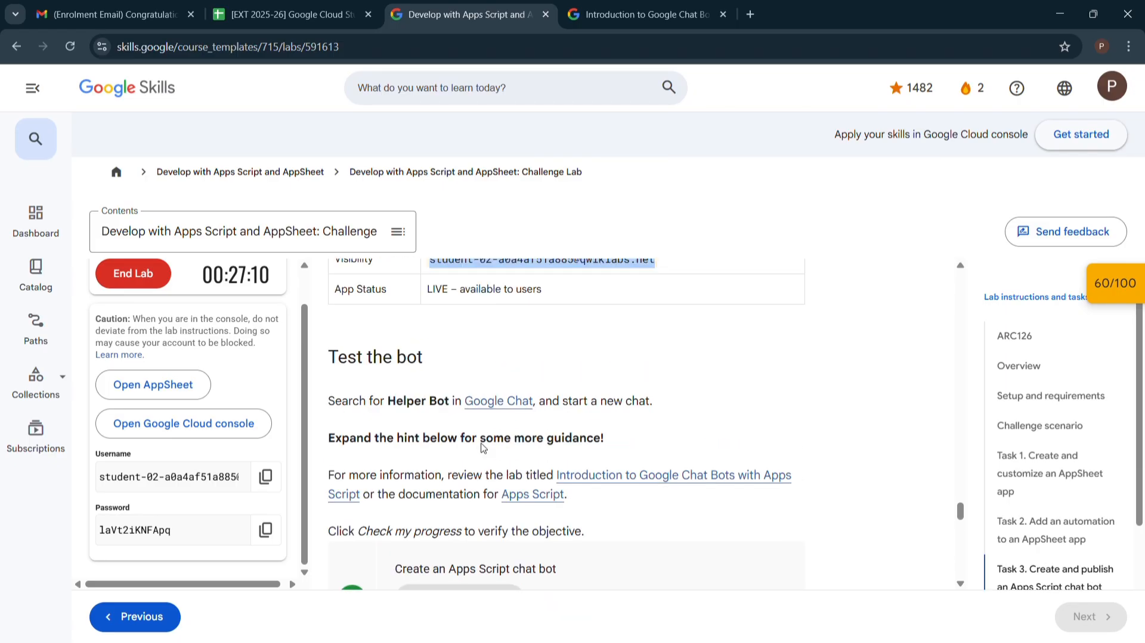
pyautogui.scroll(15, 462, 444)
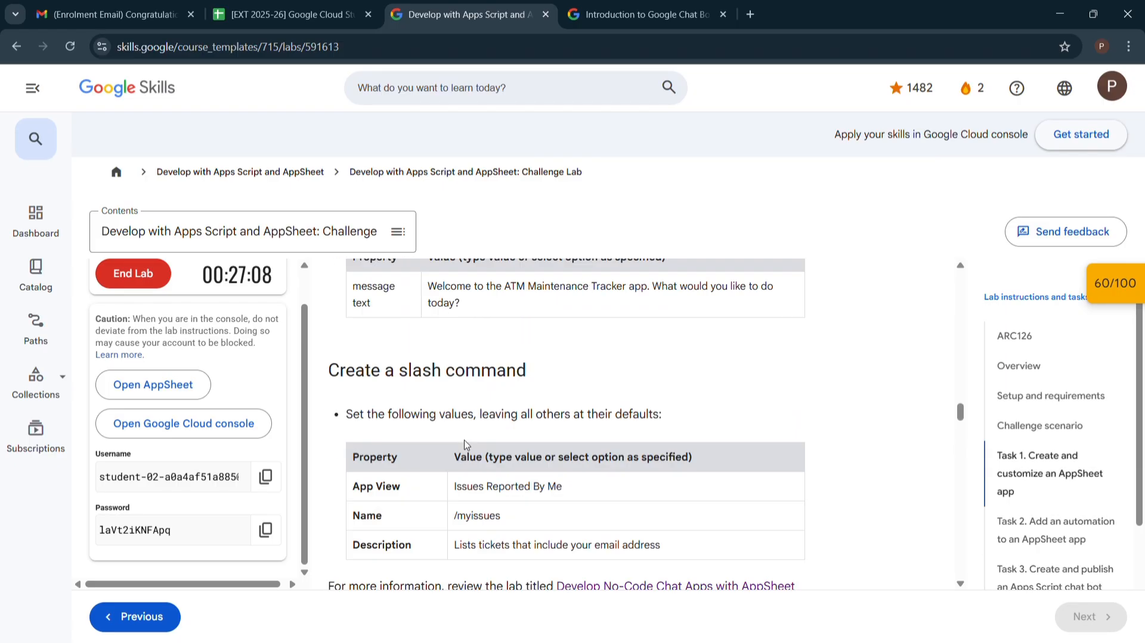
pyautogui.scroll(8, 410, 411)
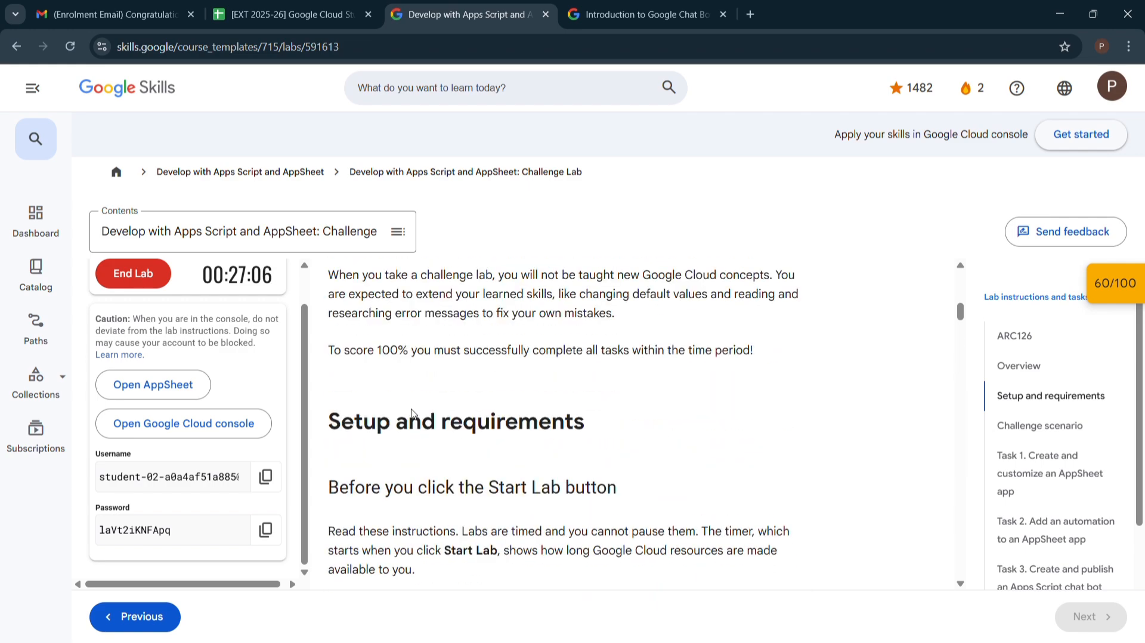
pyautogui.scroll(-20, 668, 407)
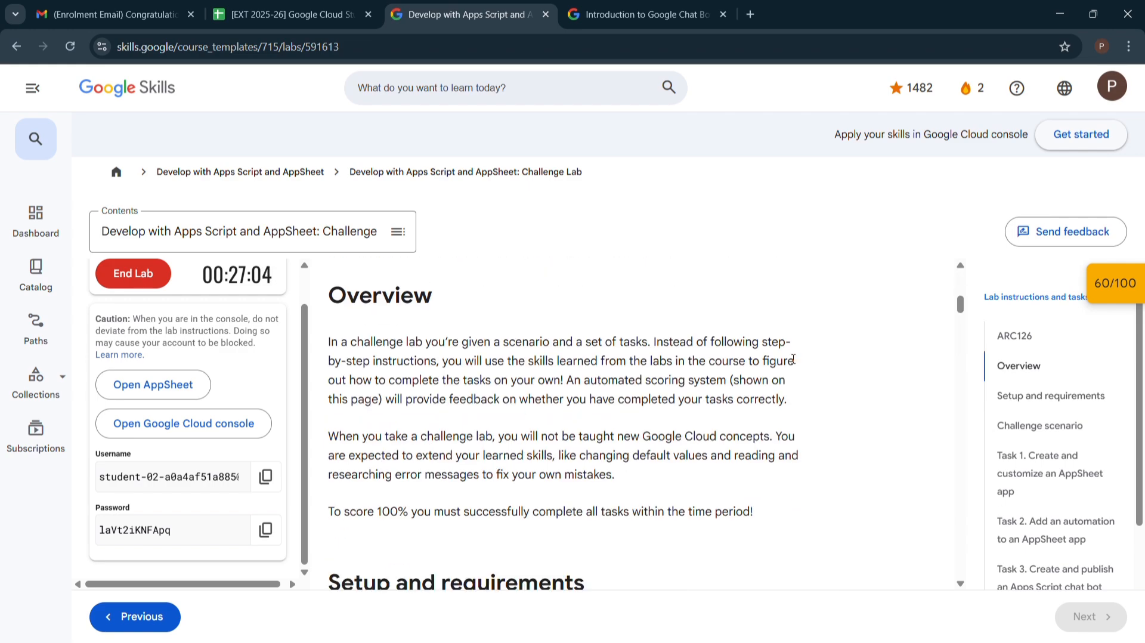
pyautogui.scroll(-20, 697, 358)
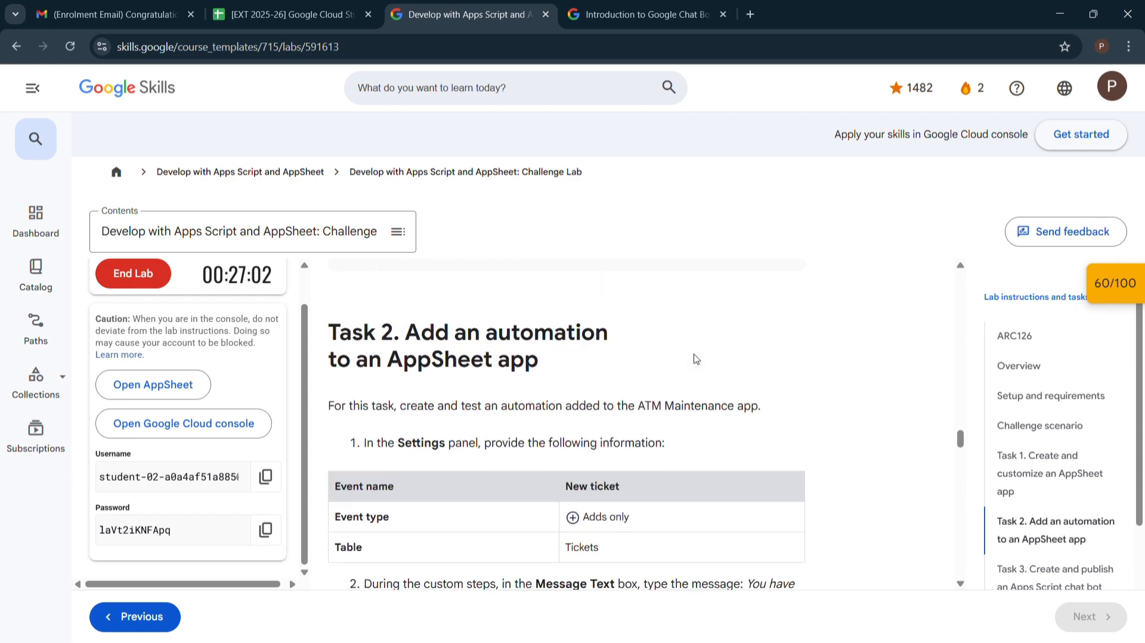
pyautogui.scroll(-10, 694, 364)
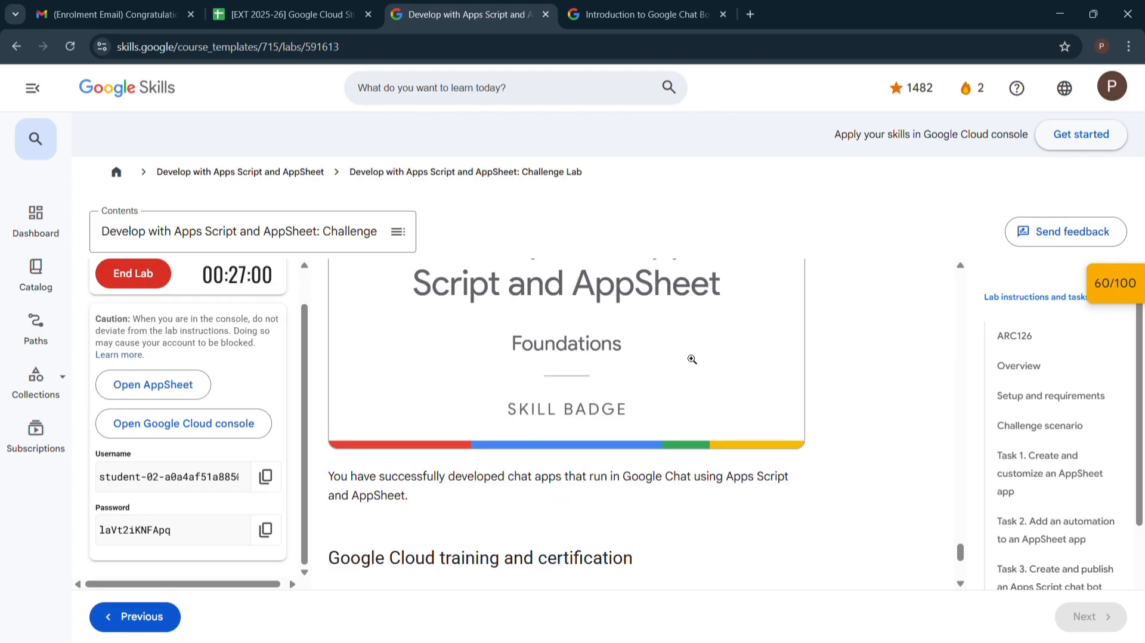
pyautogui.scroll(13, 704, 363)
pyautogui.scroll(20, 706, 363)
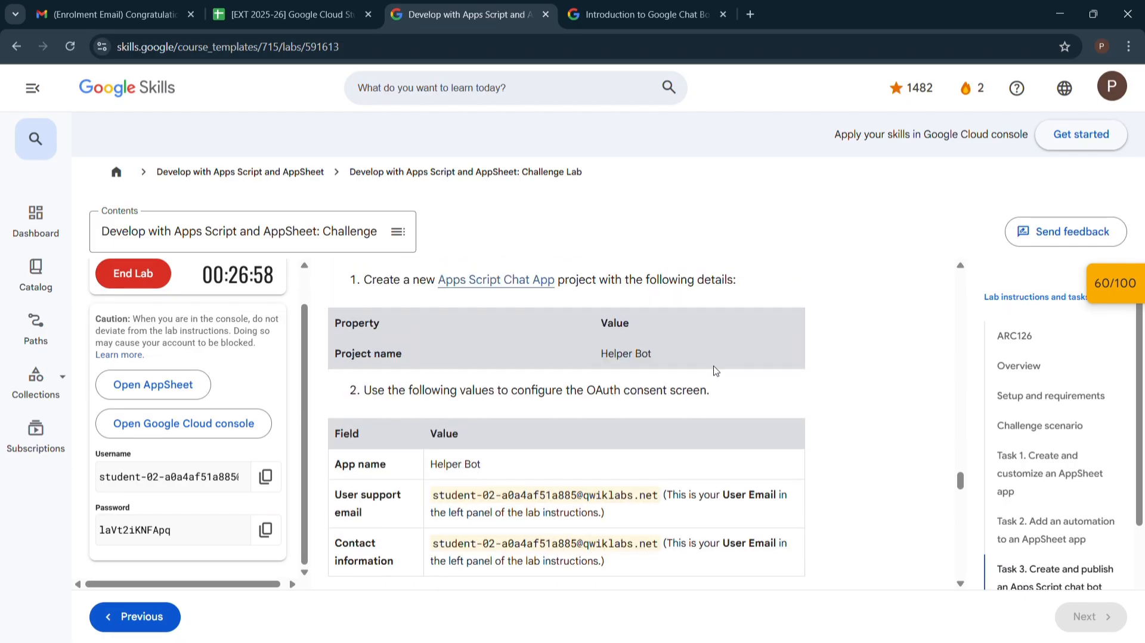
pyautogui.scroll(10, 717, 371)
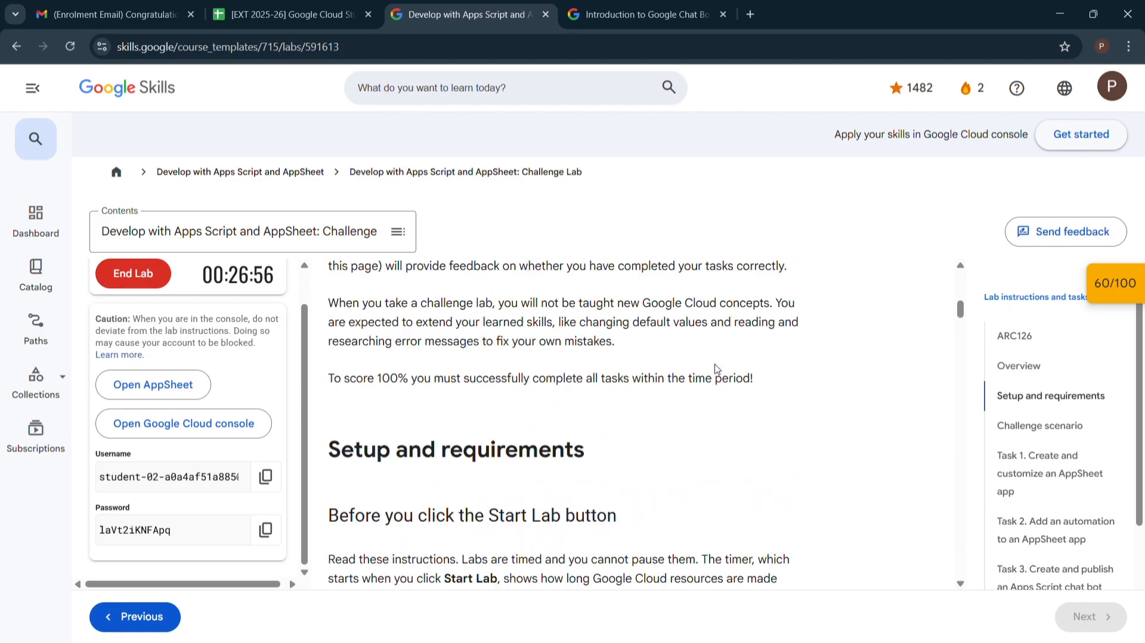